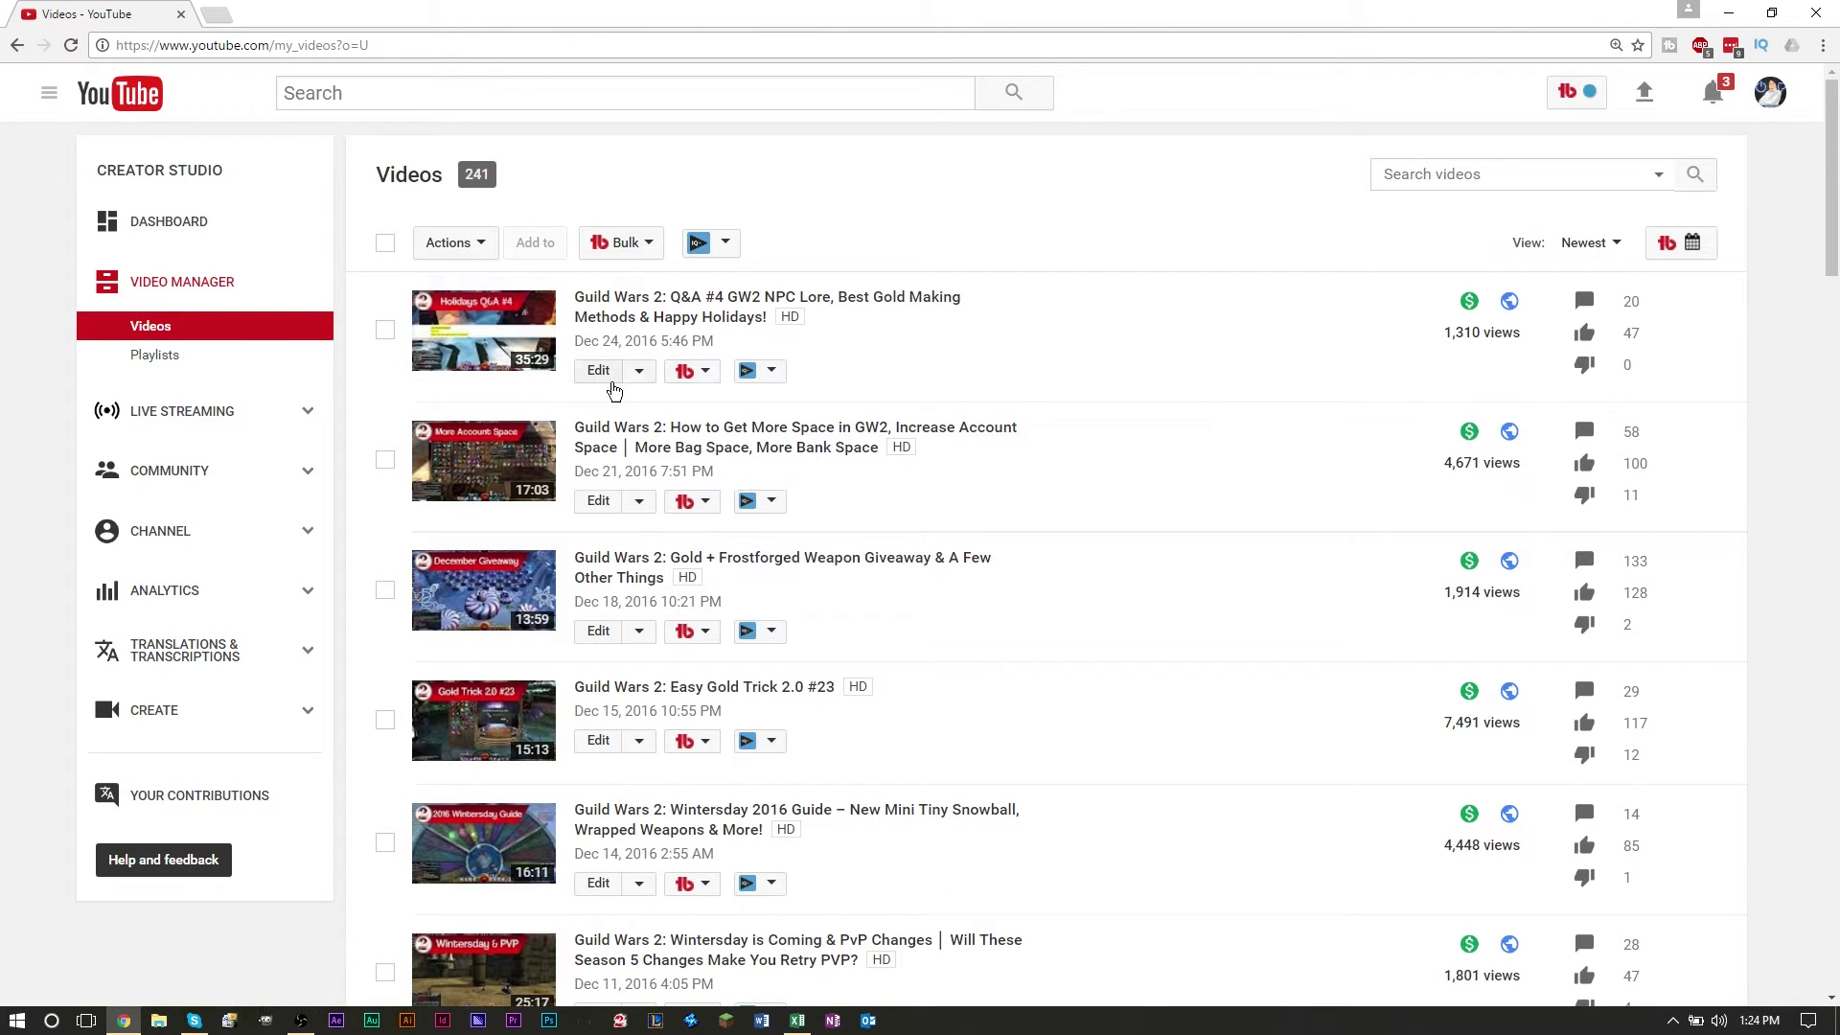
- Open the Guild Wars 2 Q&A #4 video for editing and review its title, description, tags and SEO score
left_click(602, 372)
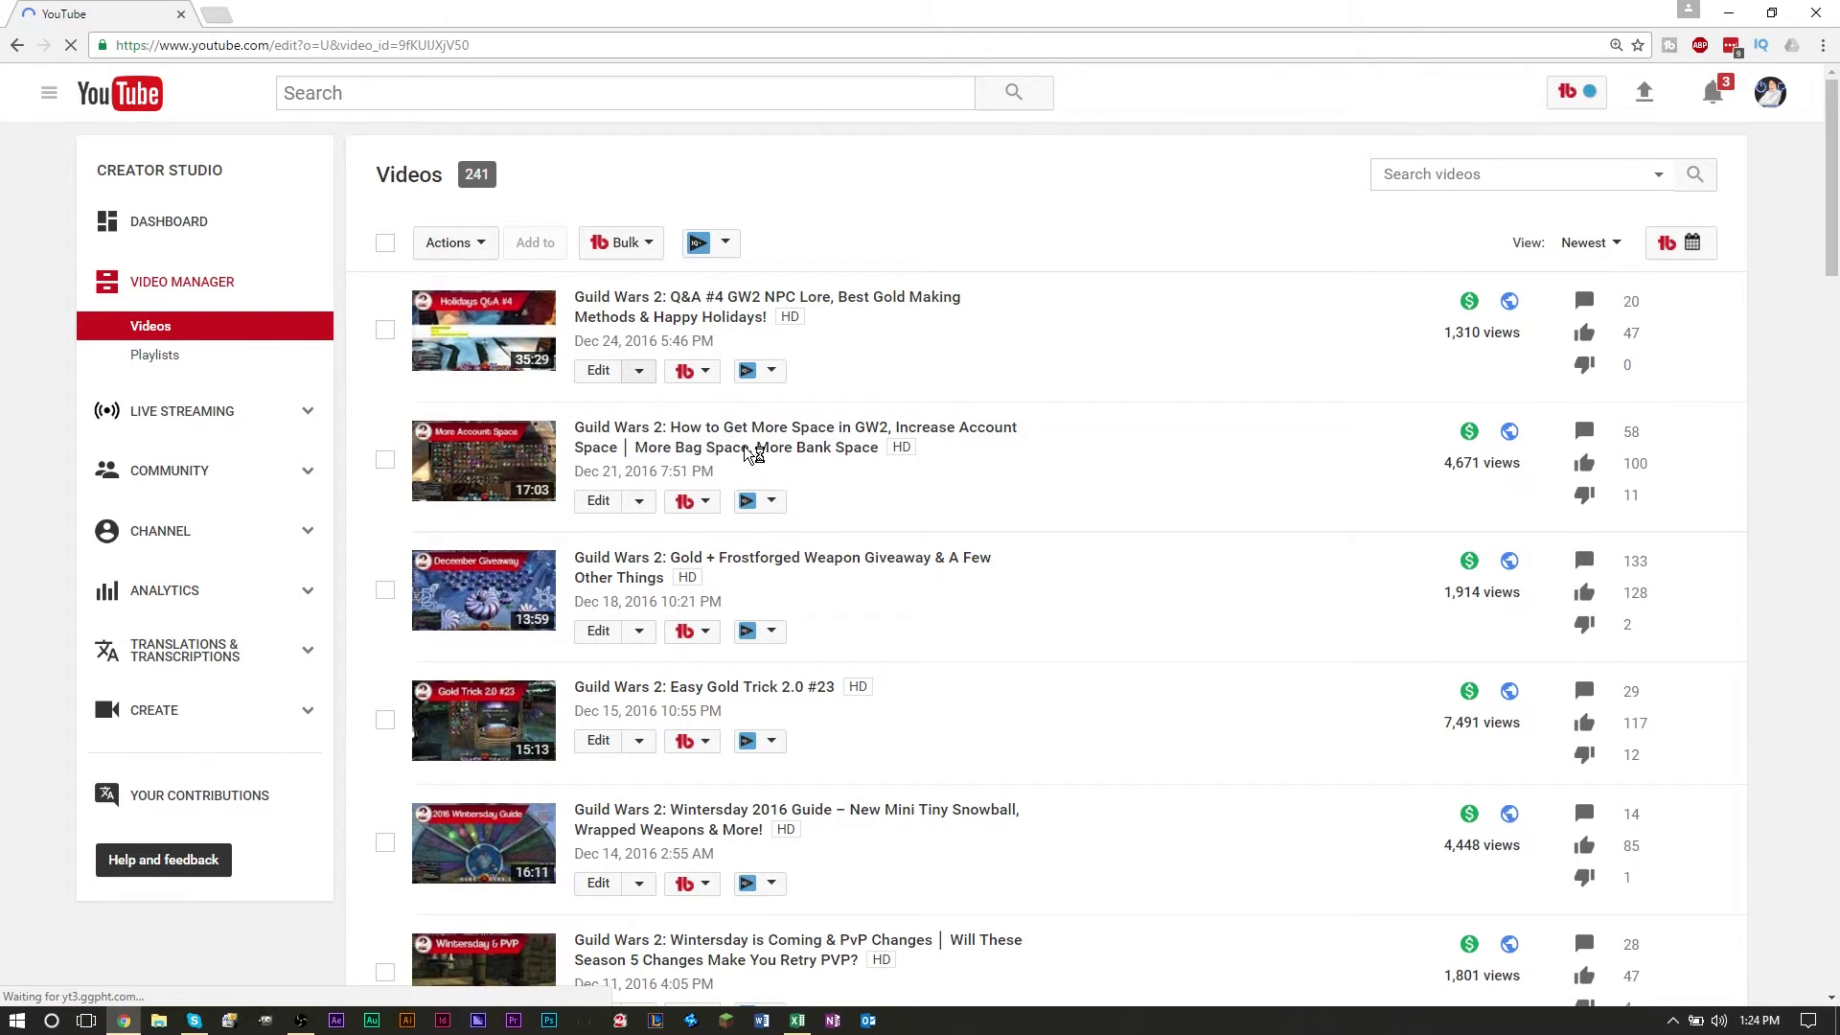
scroll(854, 561, "down", 3)
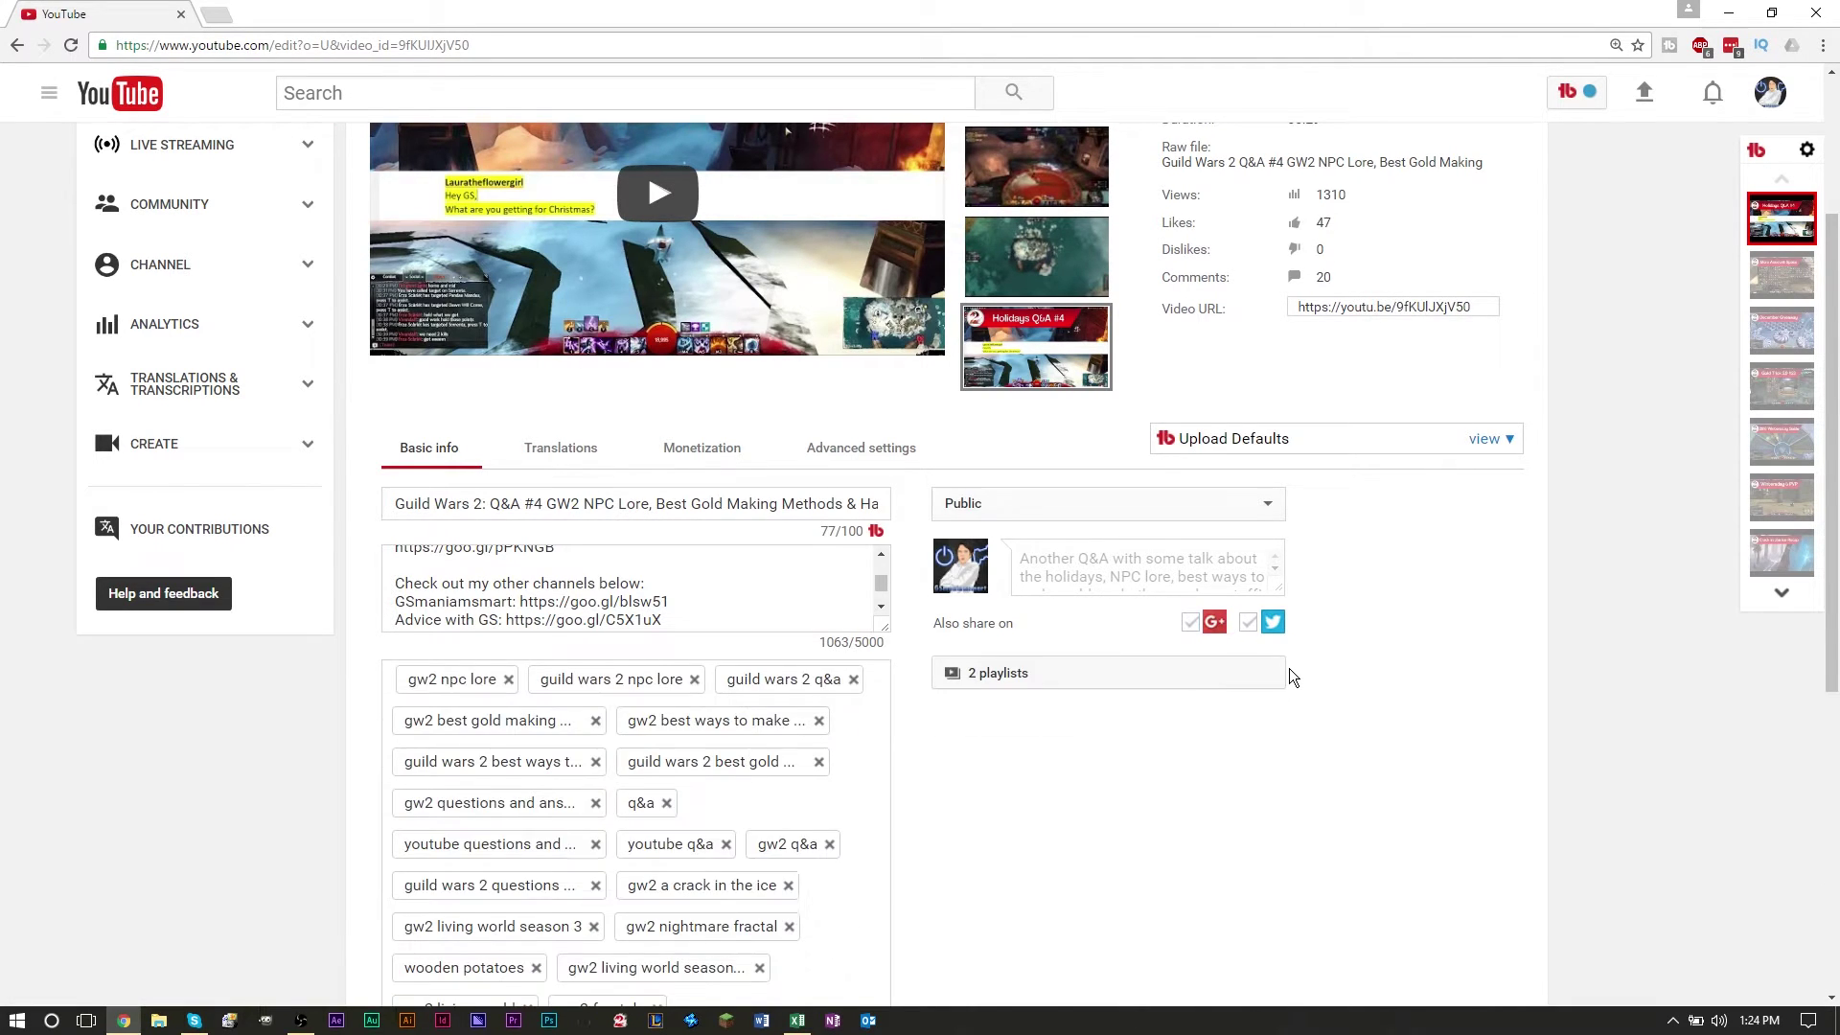
scroll(1289, 669, "down", 4)
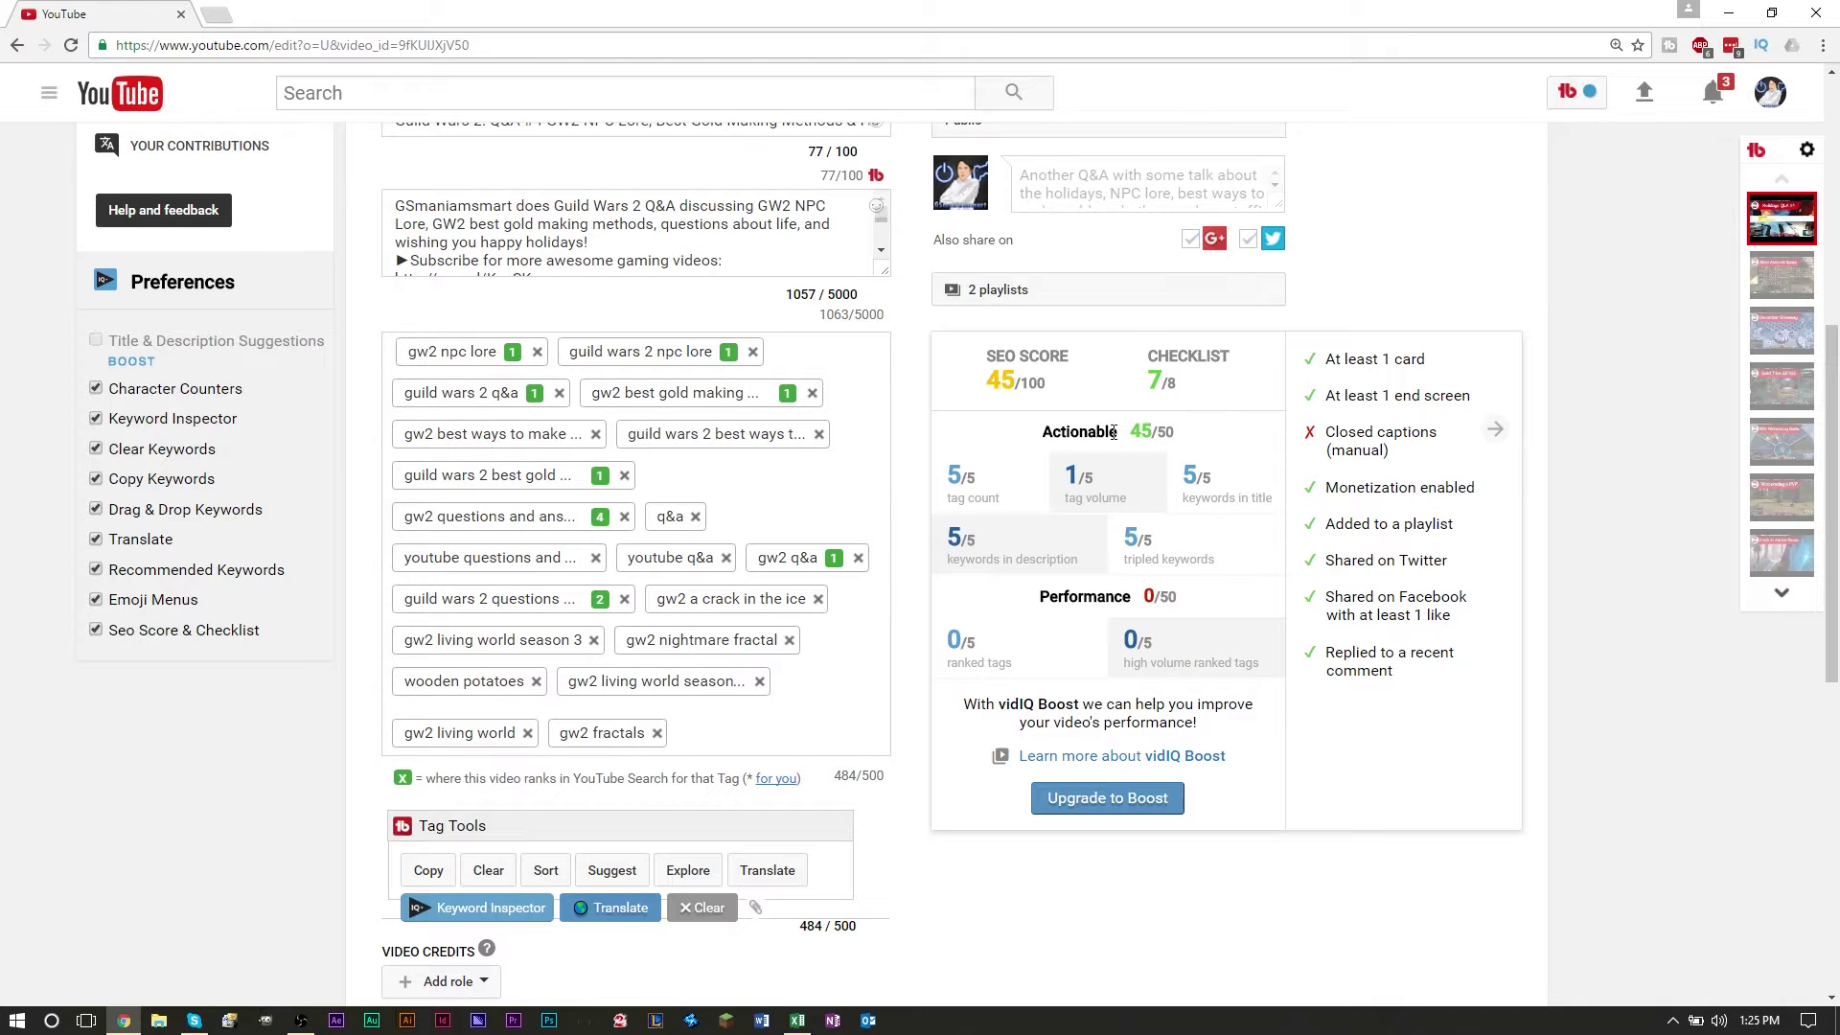
scroll(1123, 474, "up", 2)
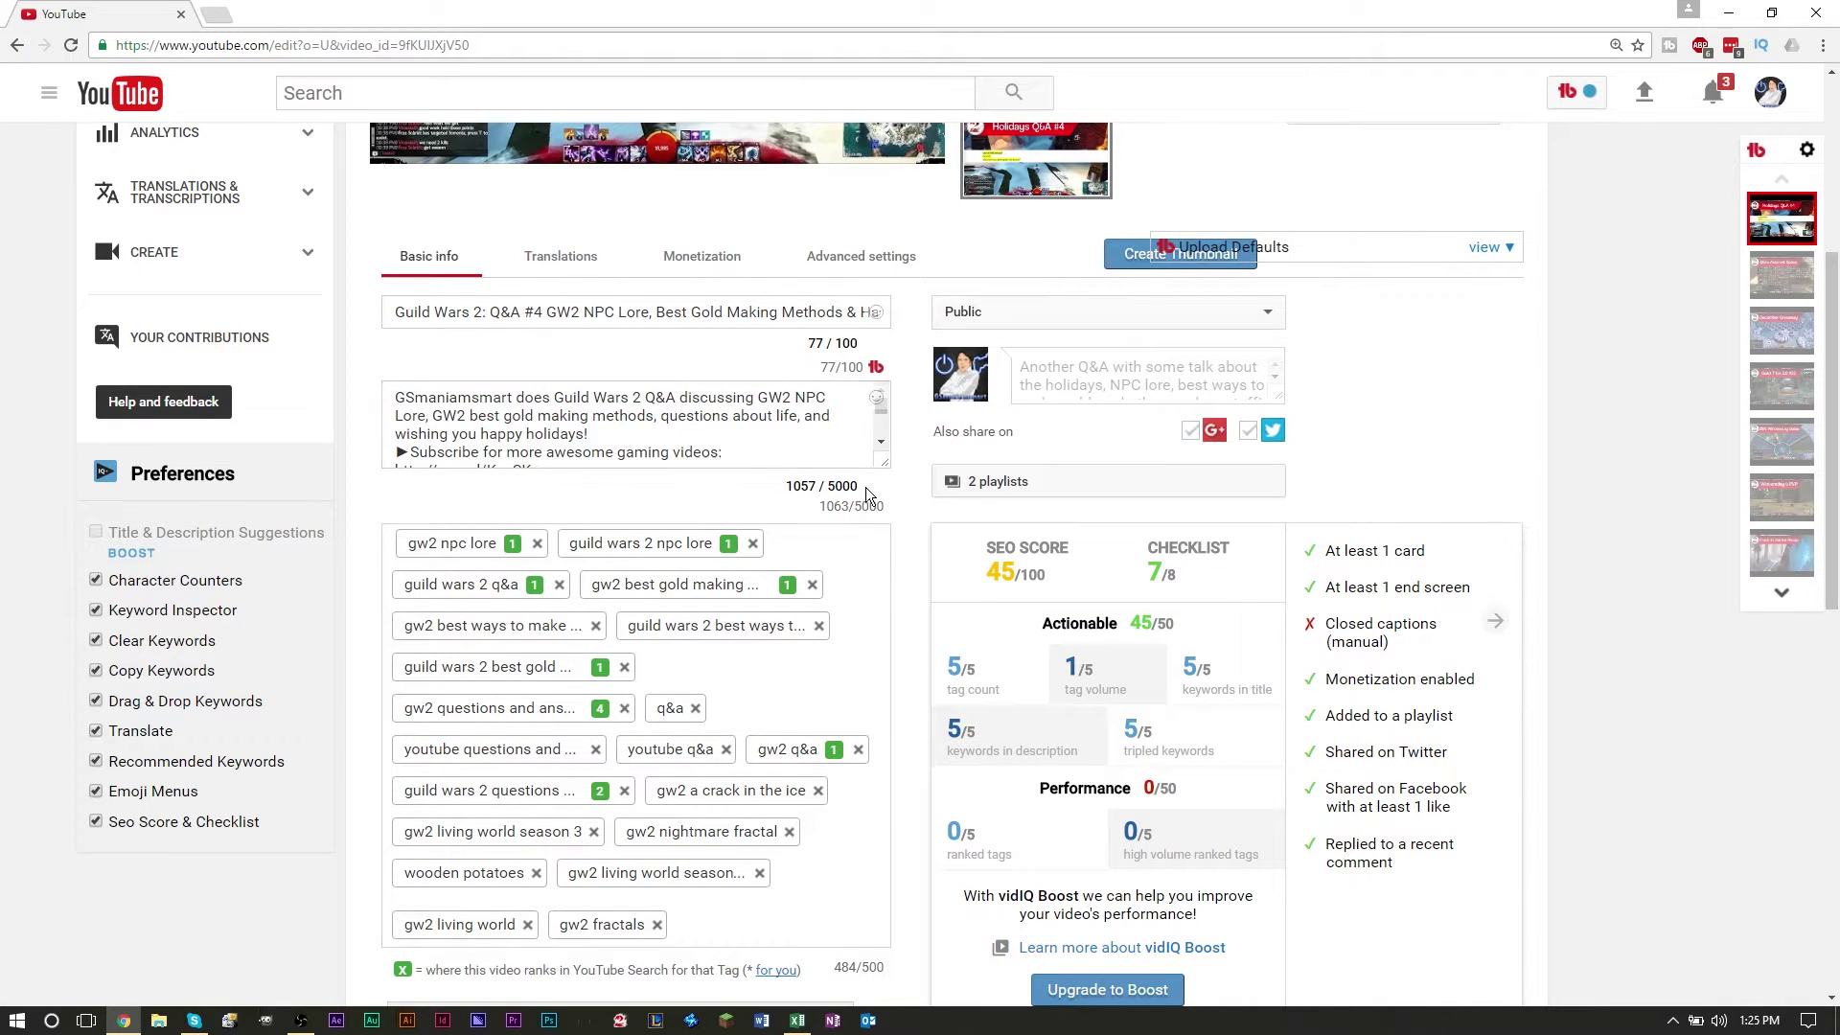
scroll(857, 488, "down", 3)
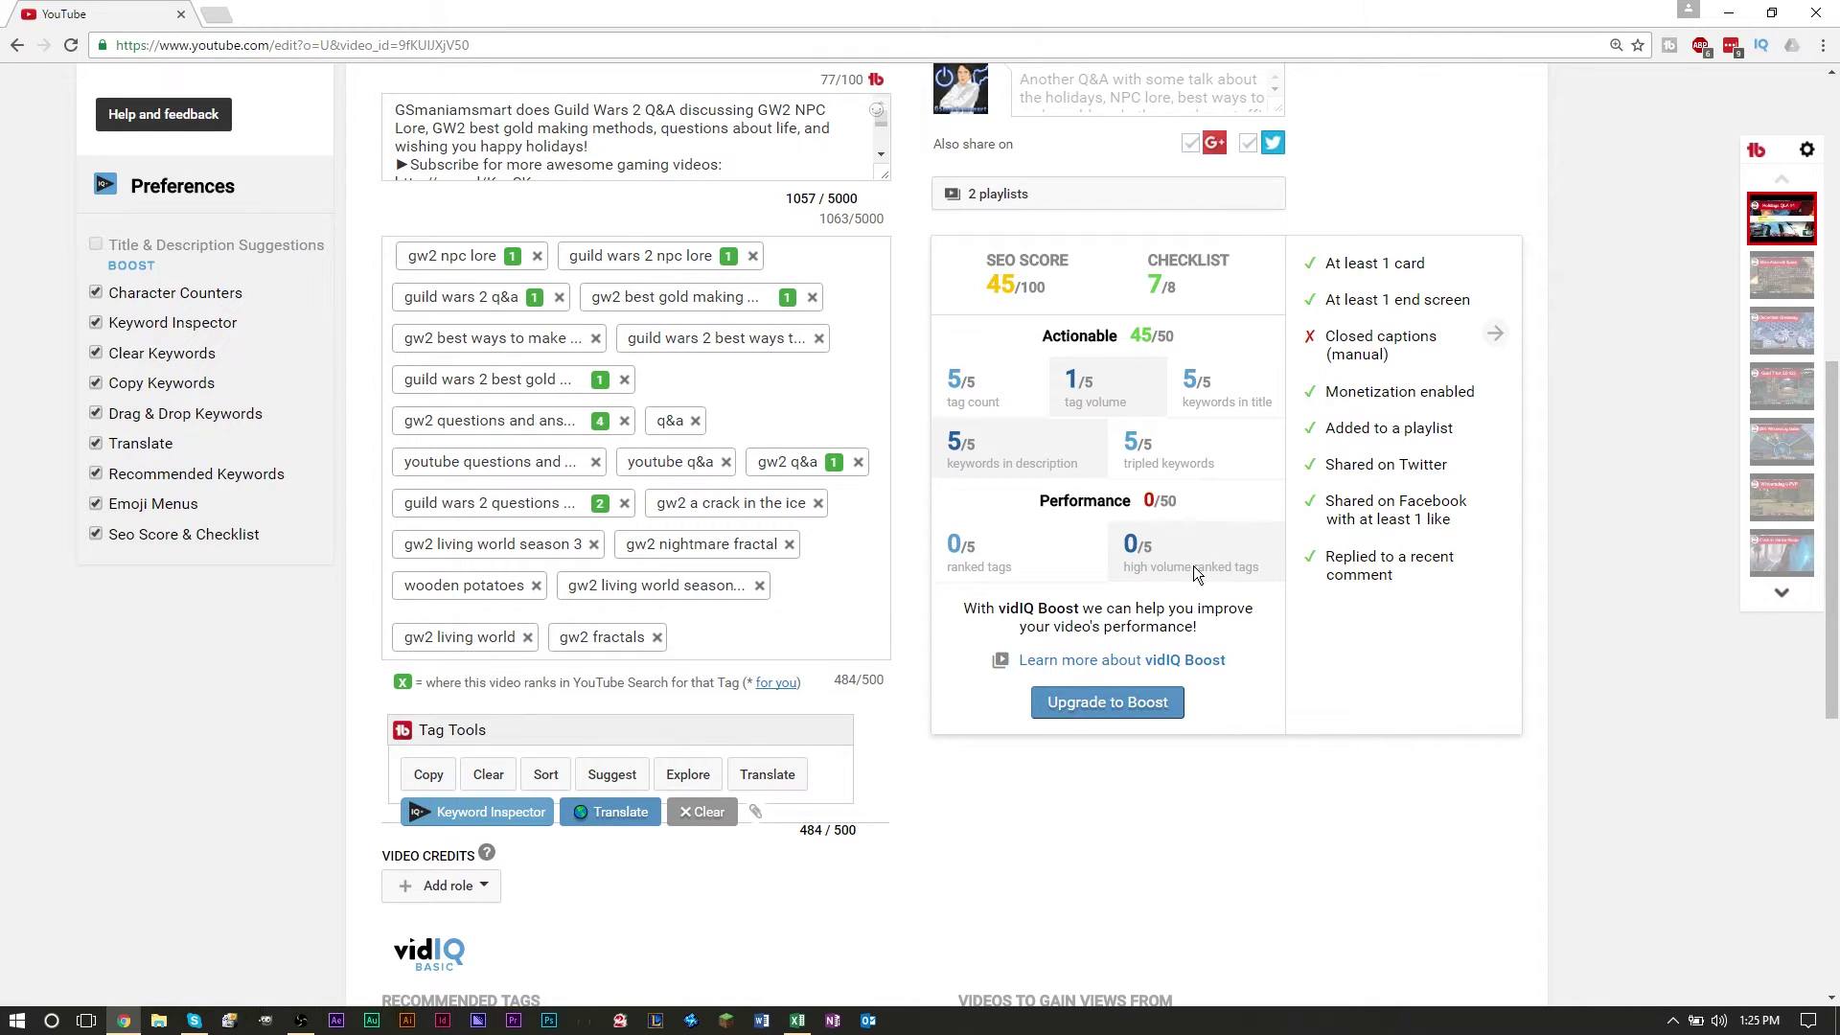
- Switch to the YouTube SEO.xlsx workbook in Excel and review the Keyword, Volume, Competition and Rating headings in row 1
key("alt+Tab")
scroll(1109, 583, "up", 20)
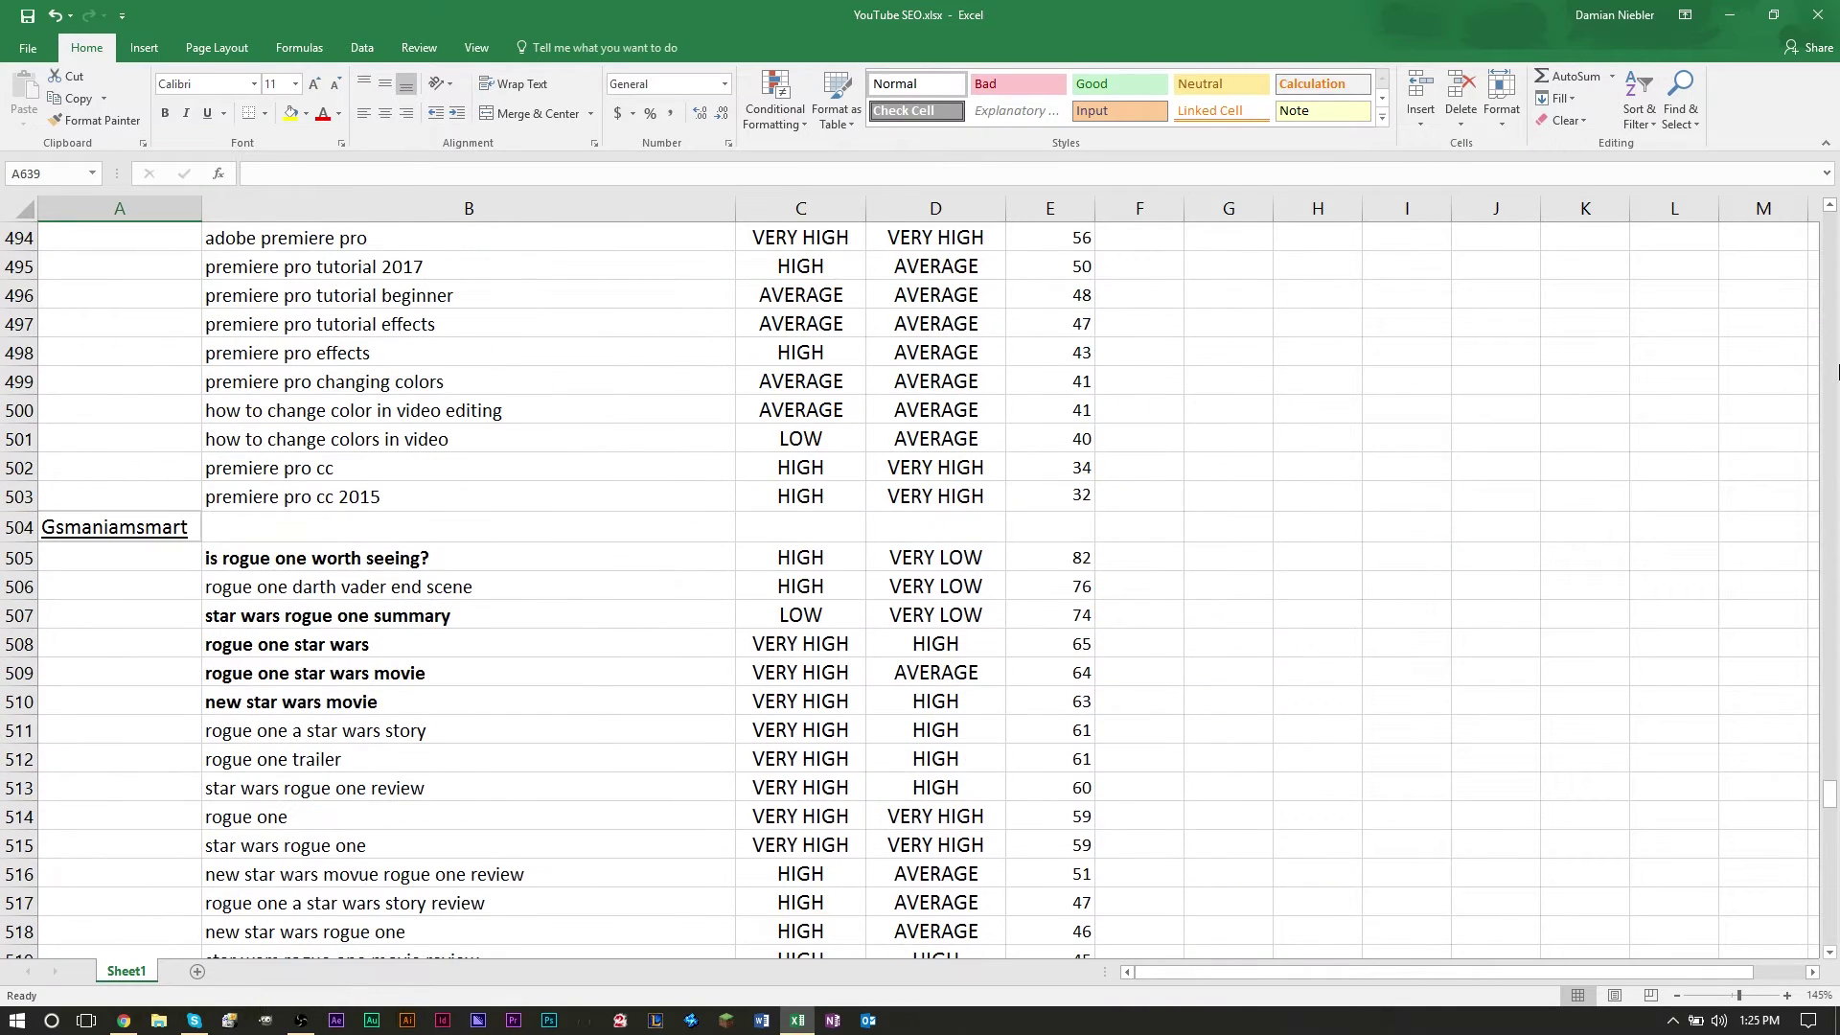
left_click_drag(1830, 792, 1836, 223)
left_click(413, 238)
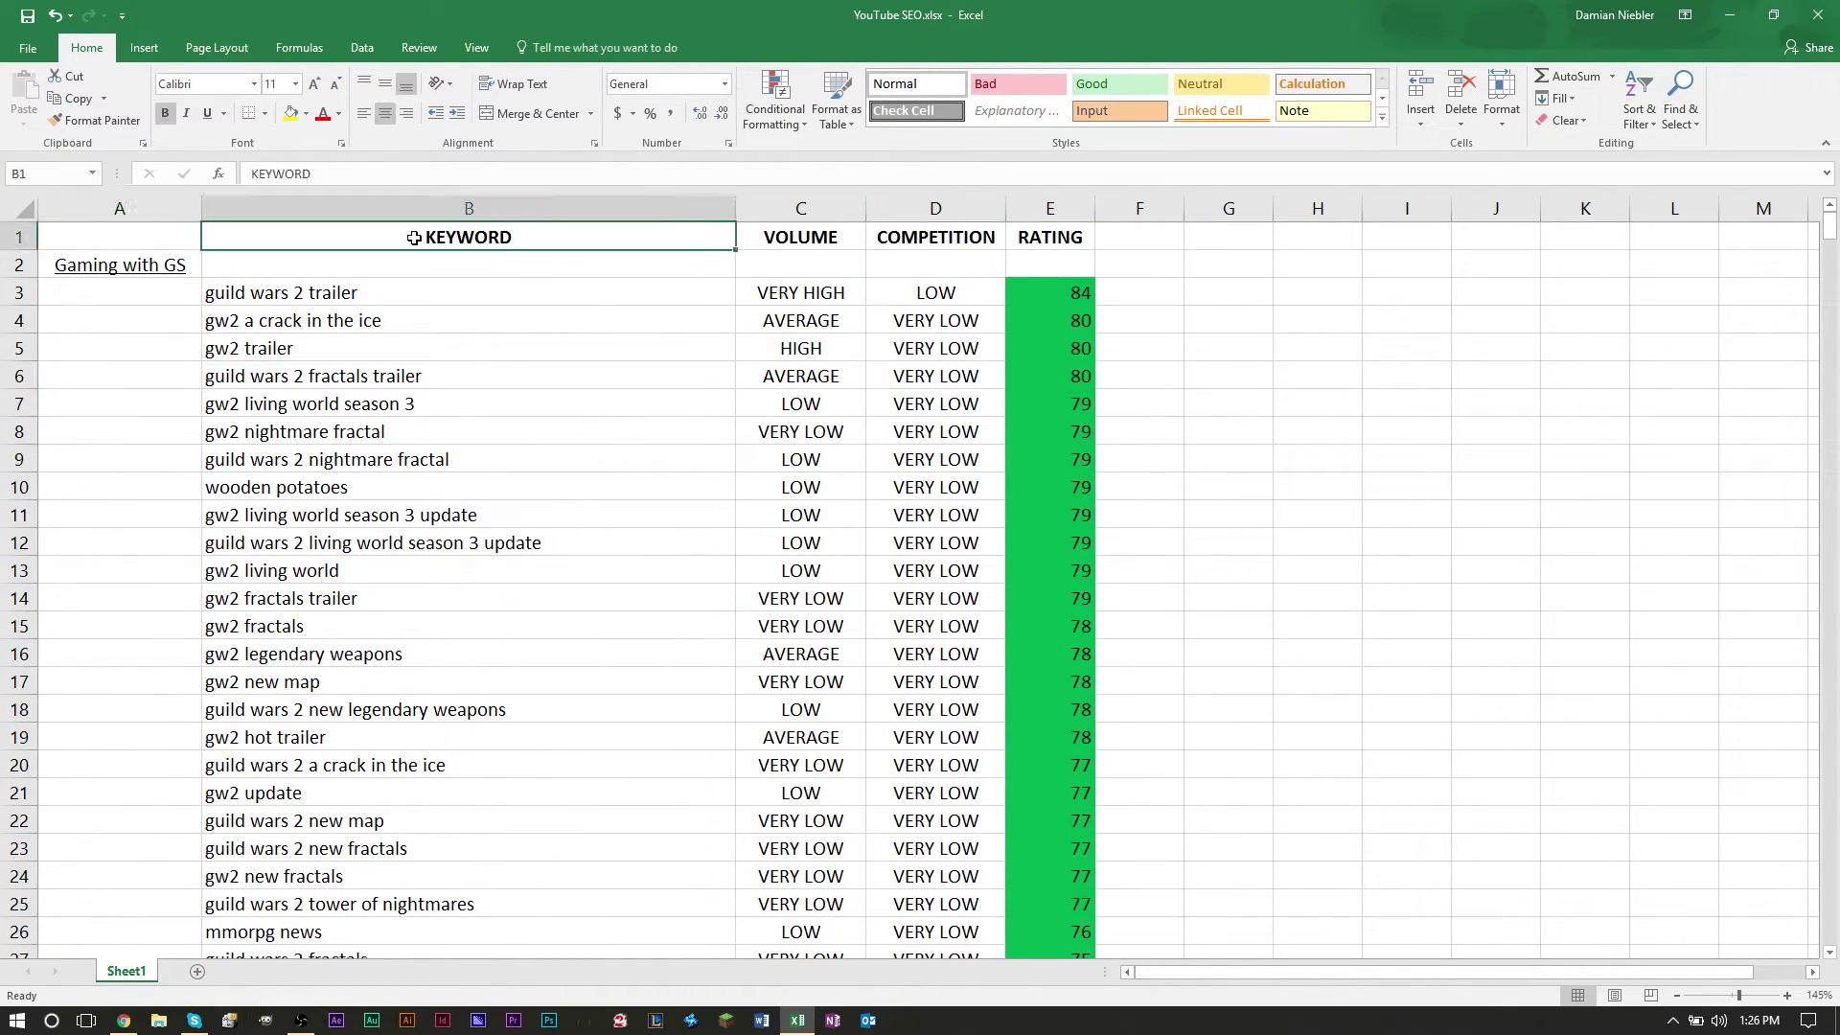
left_click(773, 242)
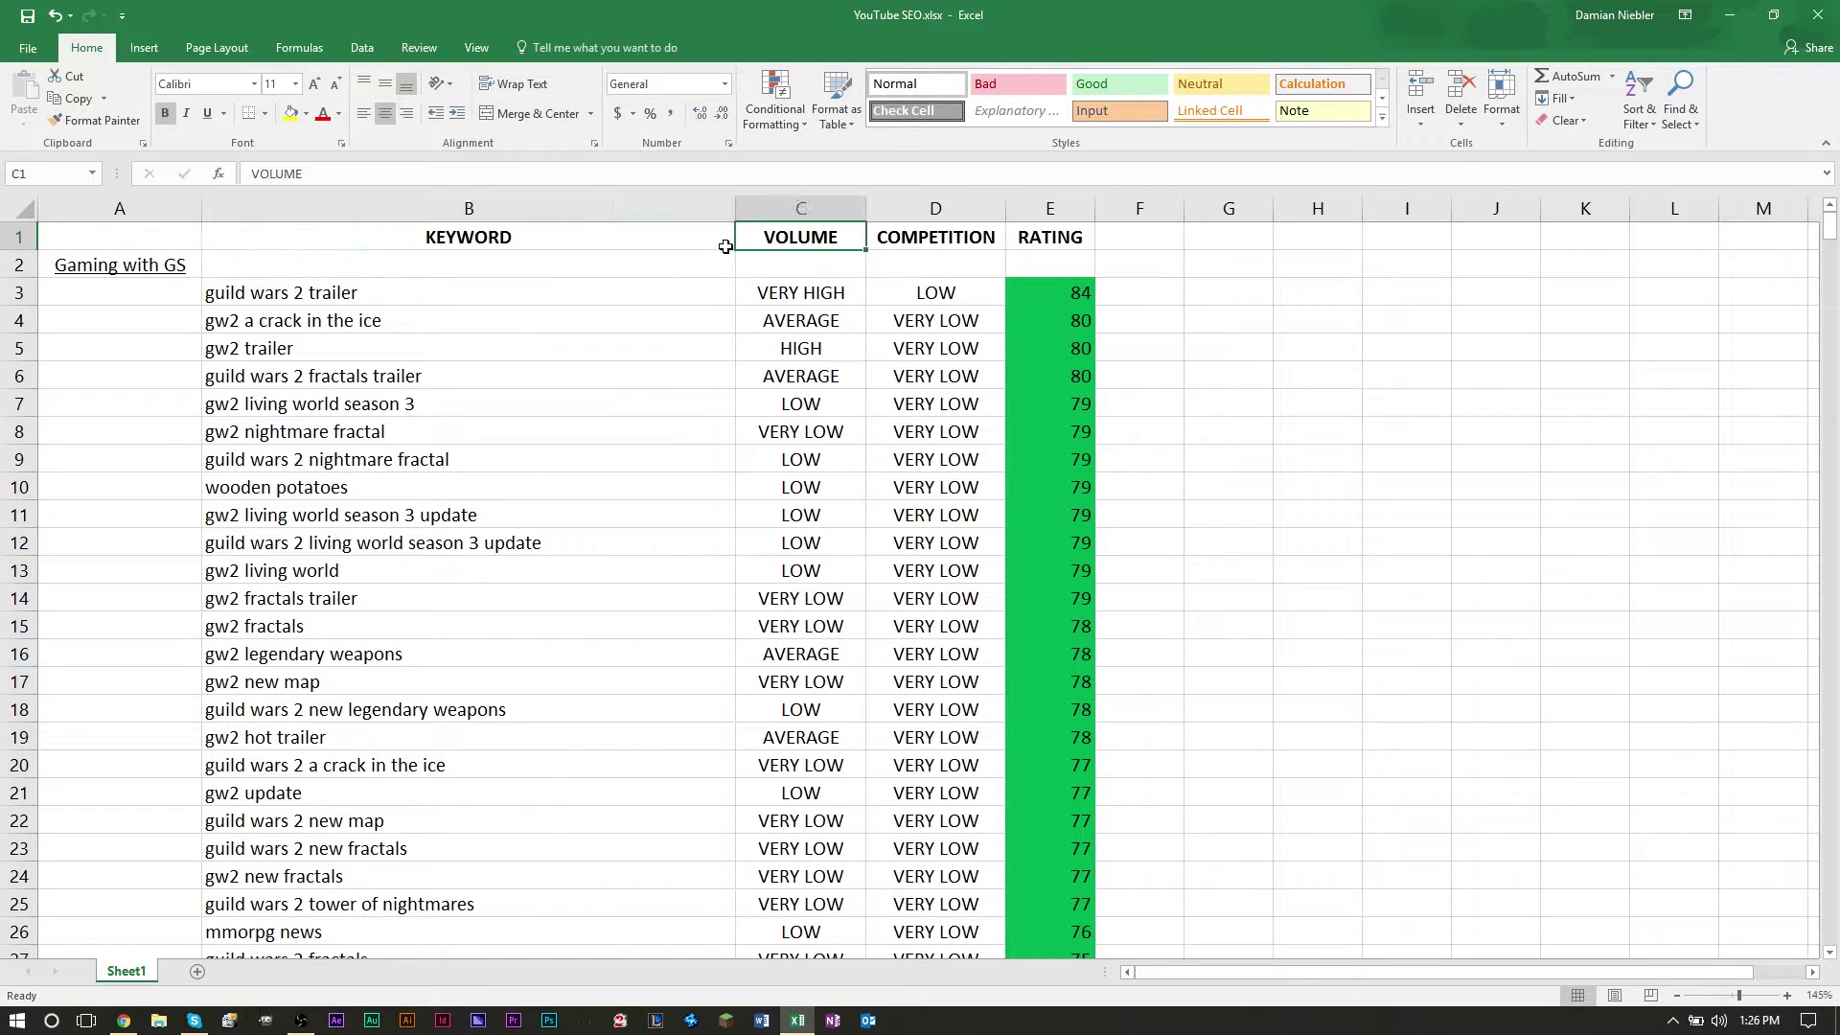
left_click(970, 247)
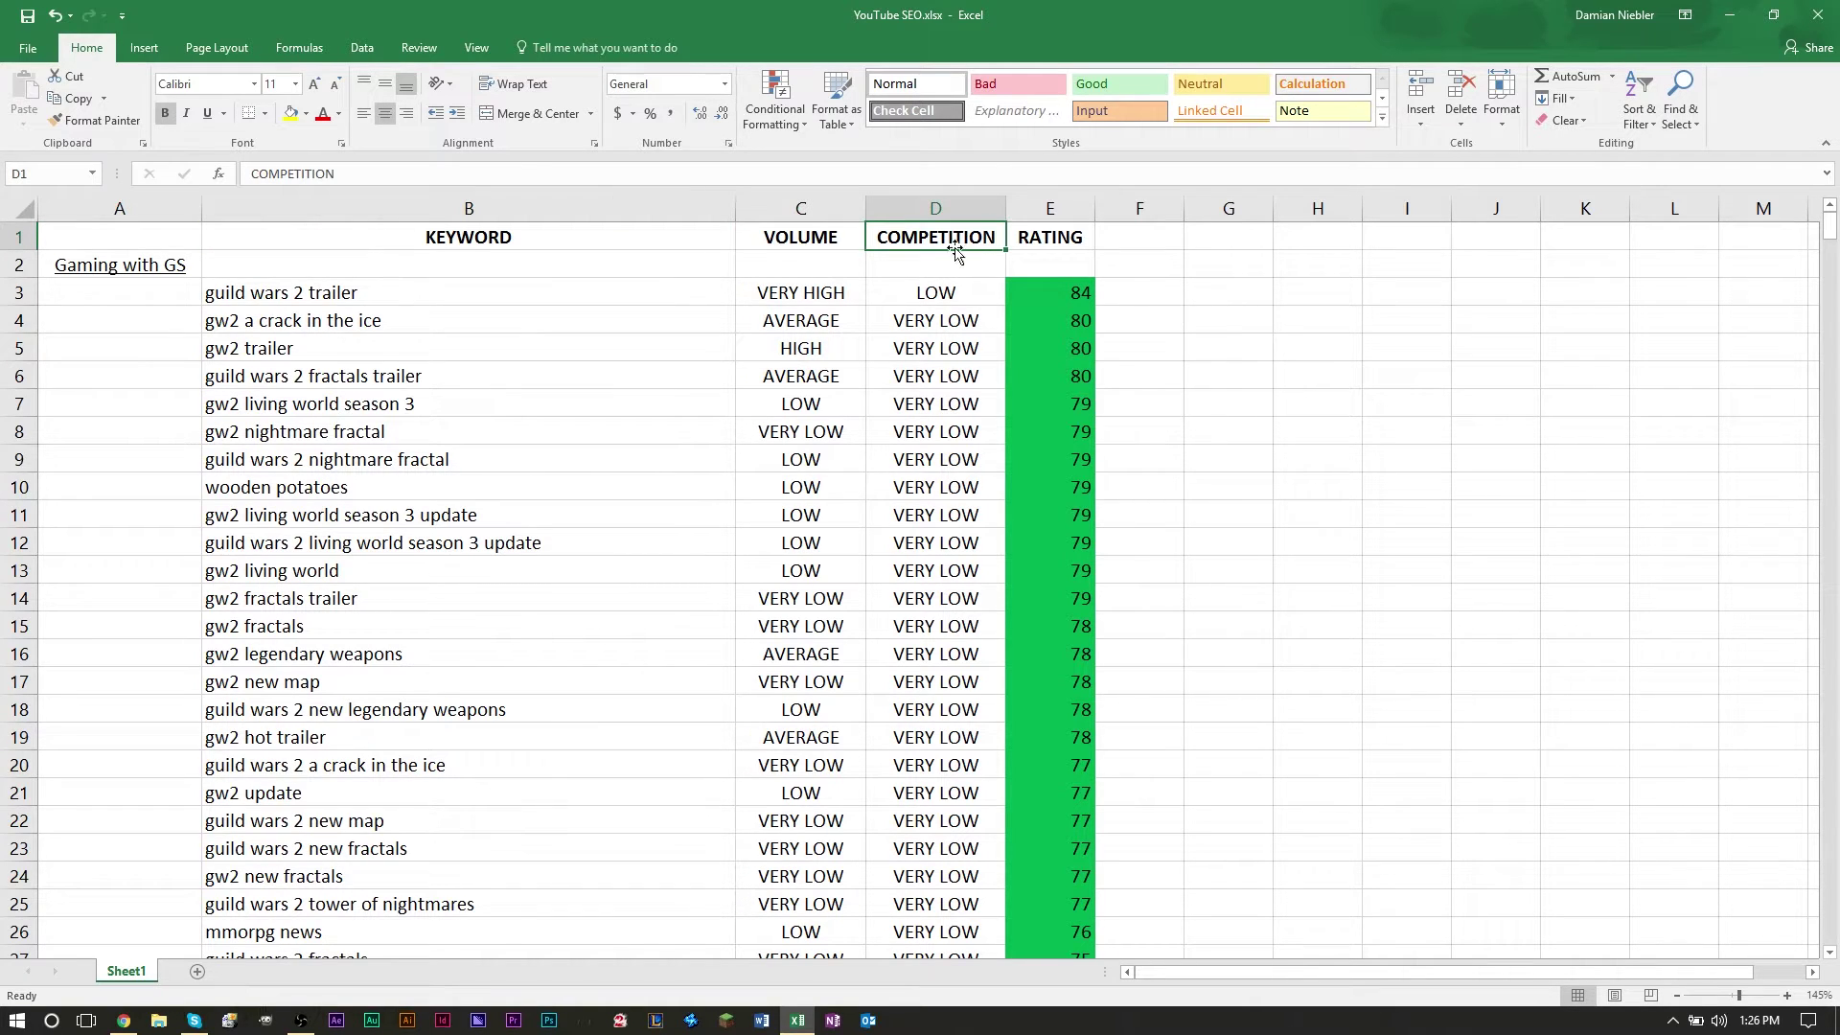
left_click(1051, 233)
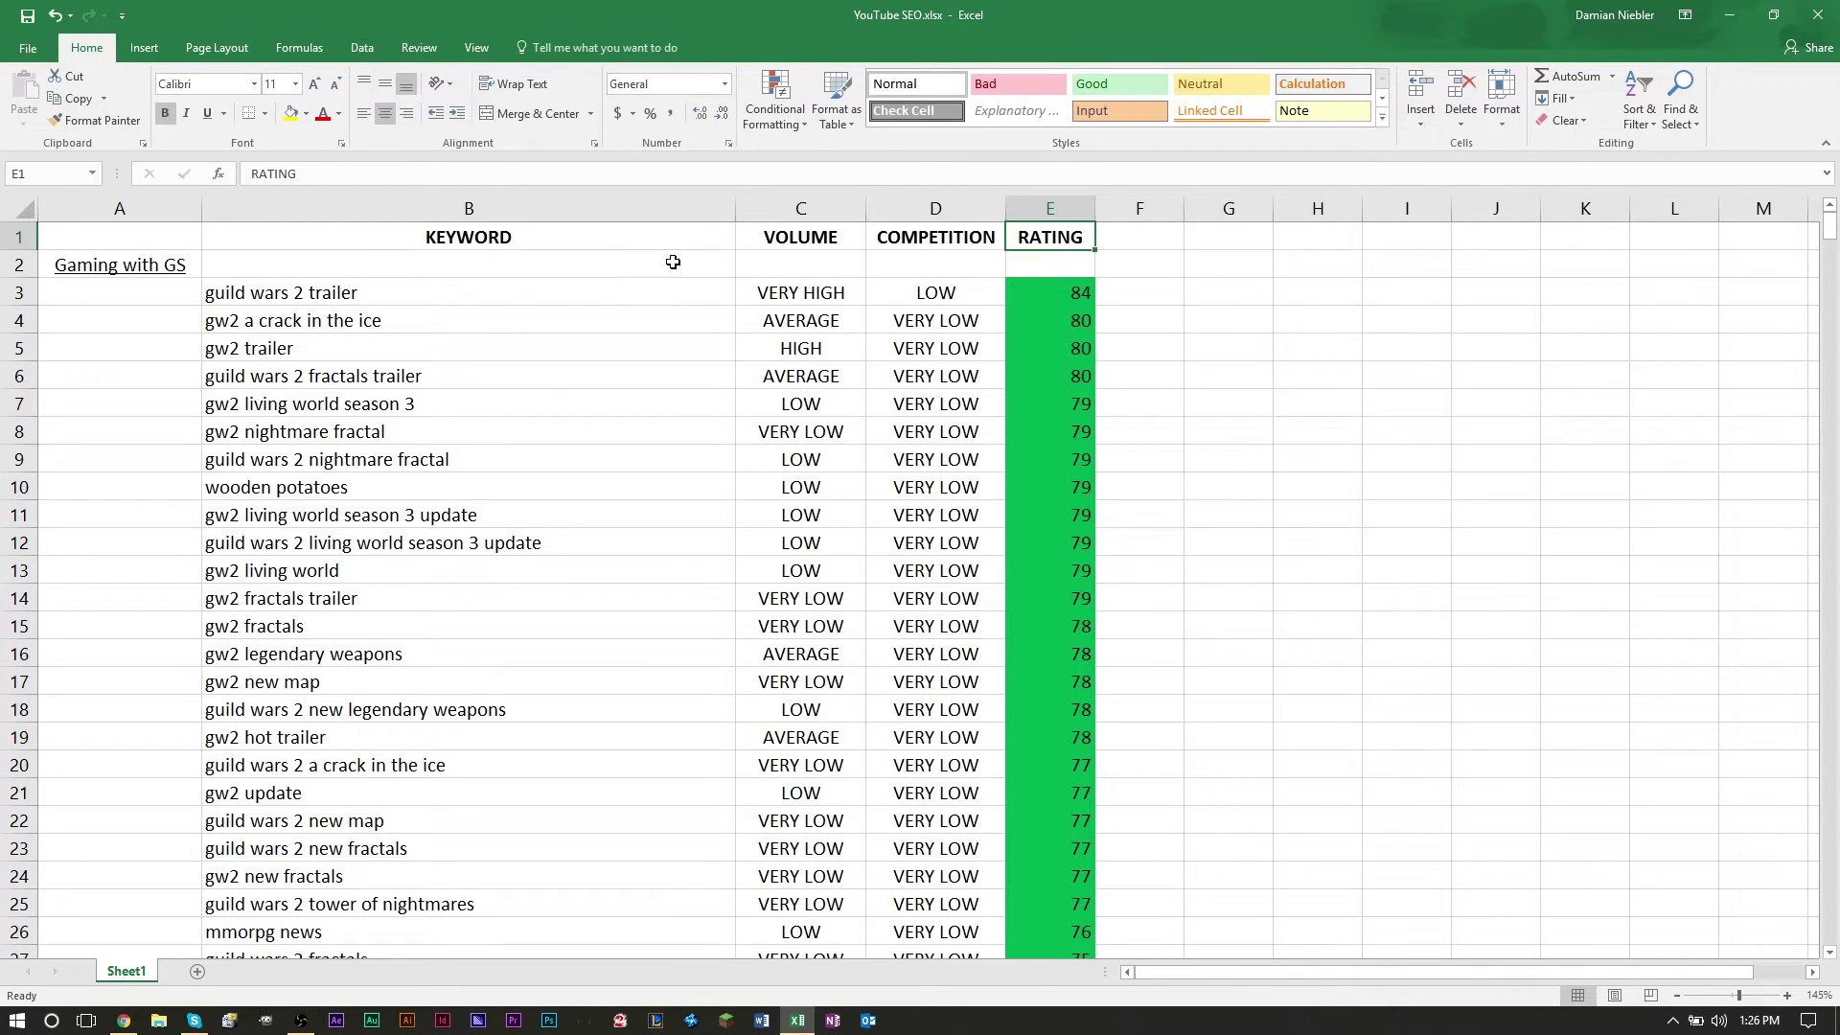
- Examine the Volume and Competition columns, including the competition value for "gaming news" at the end of the first Gaming with GS group
left_click(758, 235)
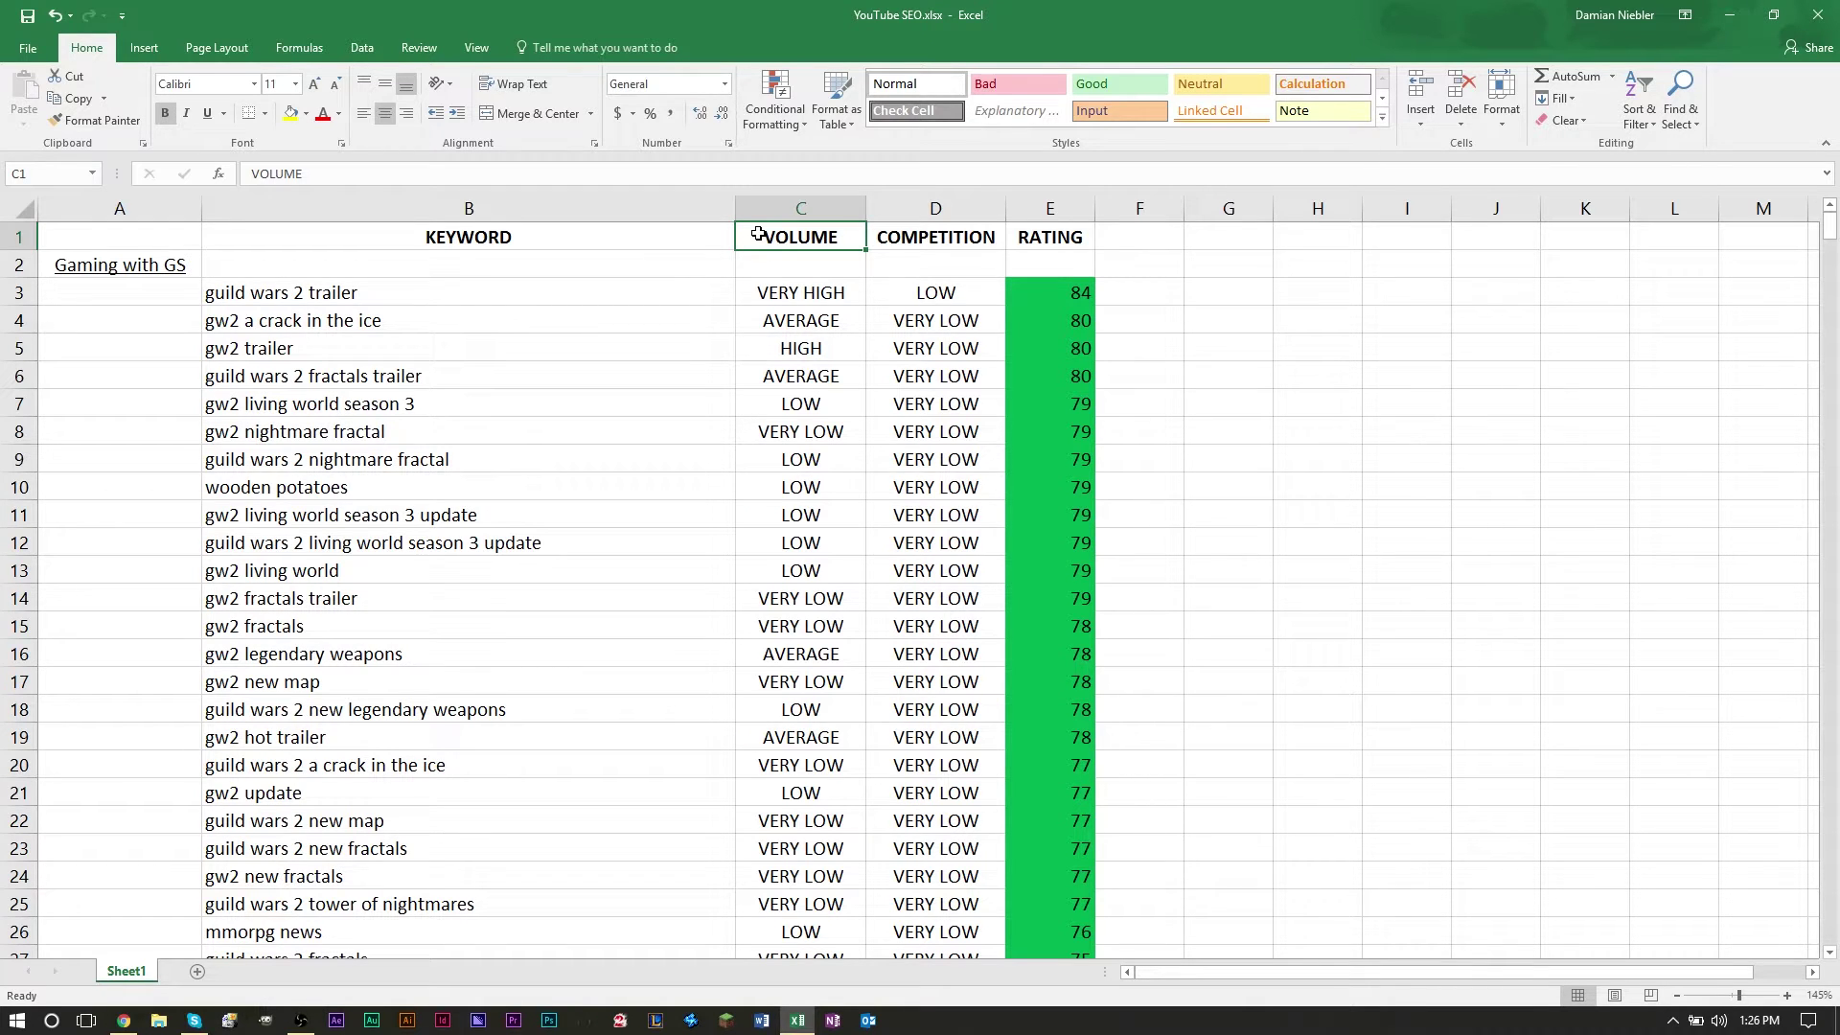
left_click(811, 407)
left_click(816, 433)
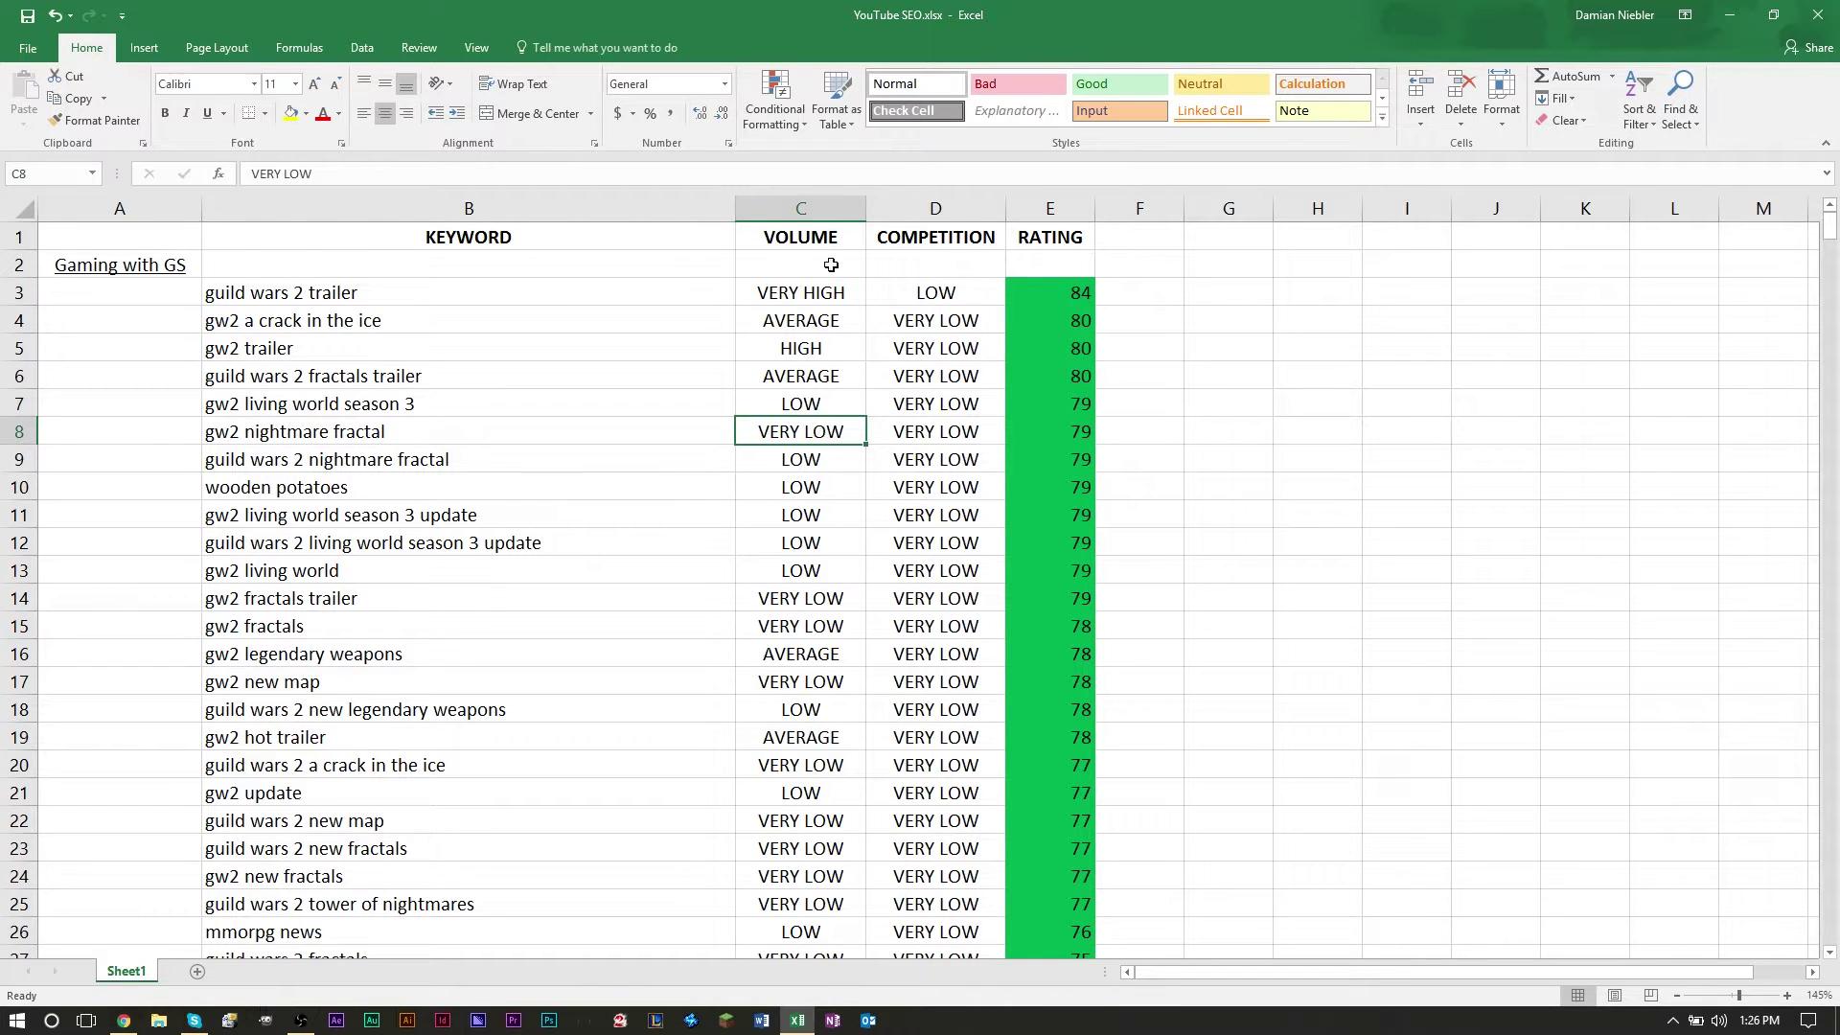
left_click(941, 242)
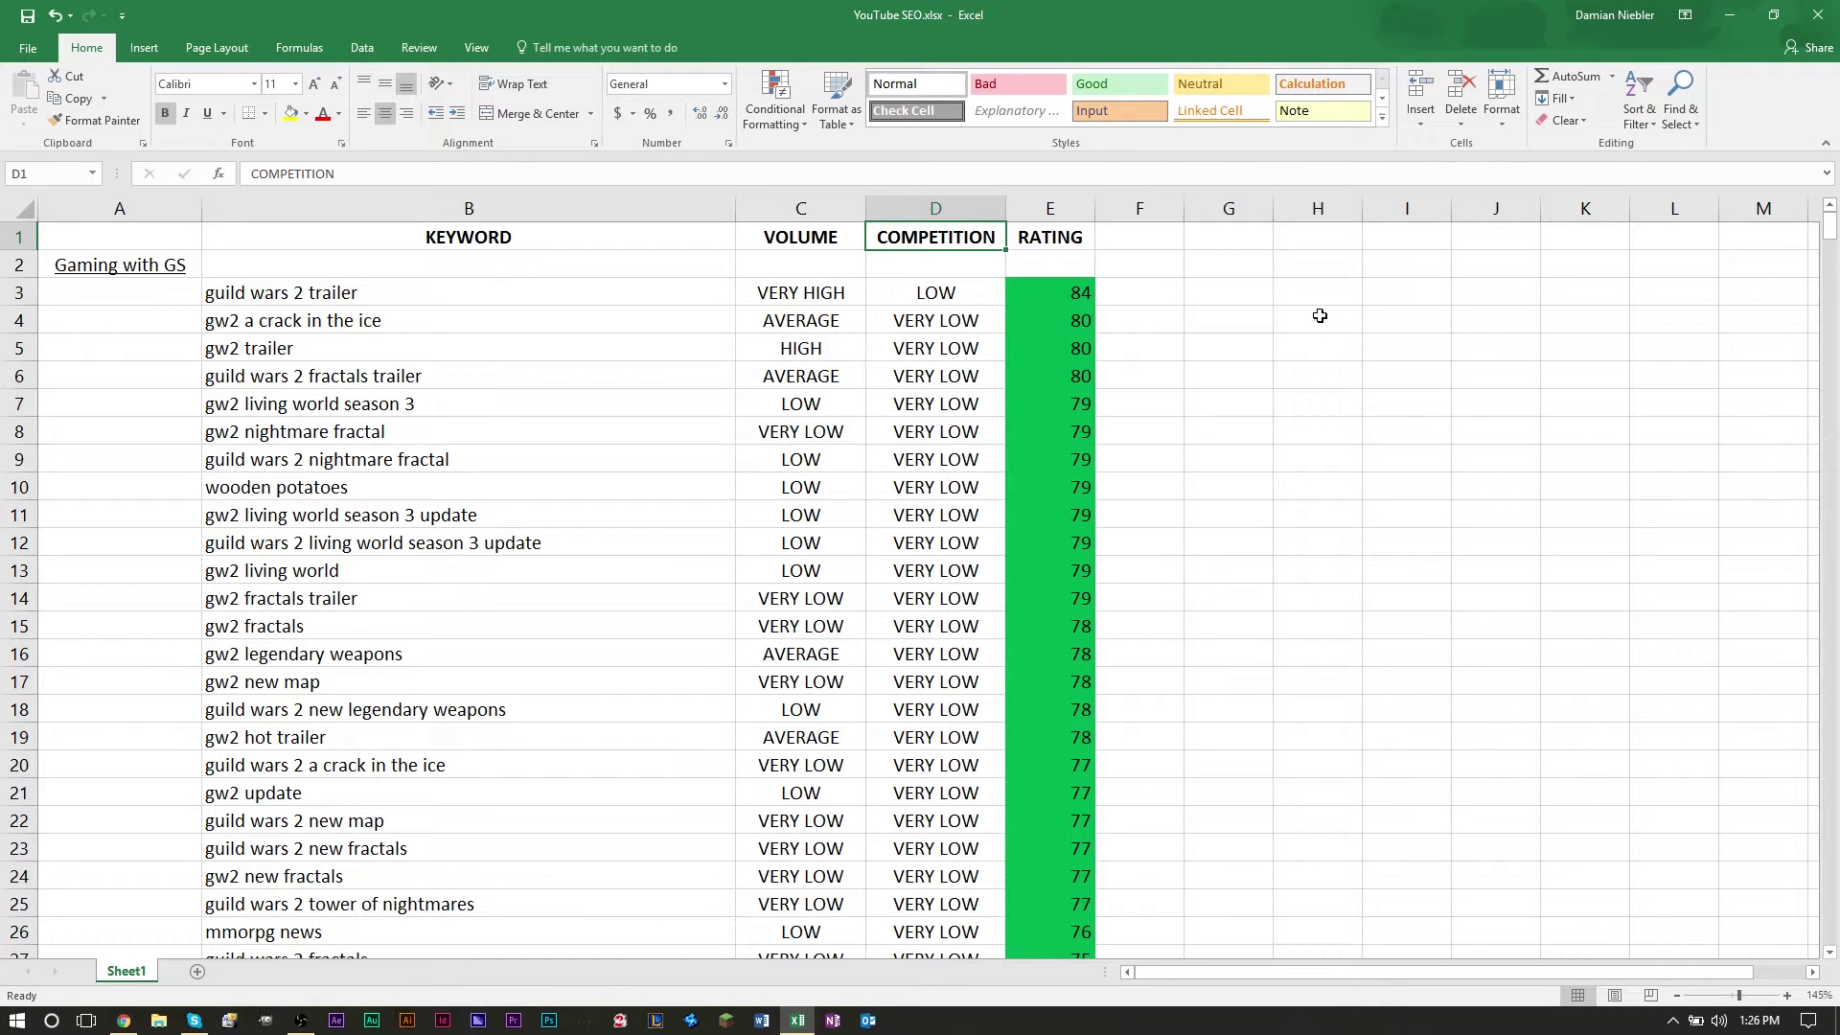
scroll(1121, 646, "down", 16)
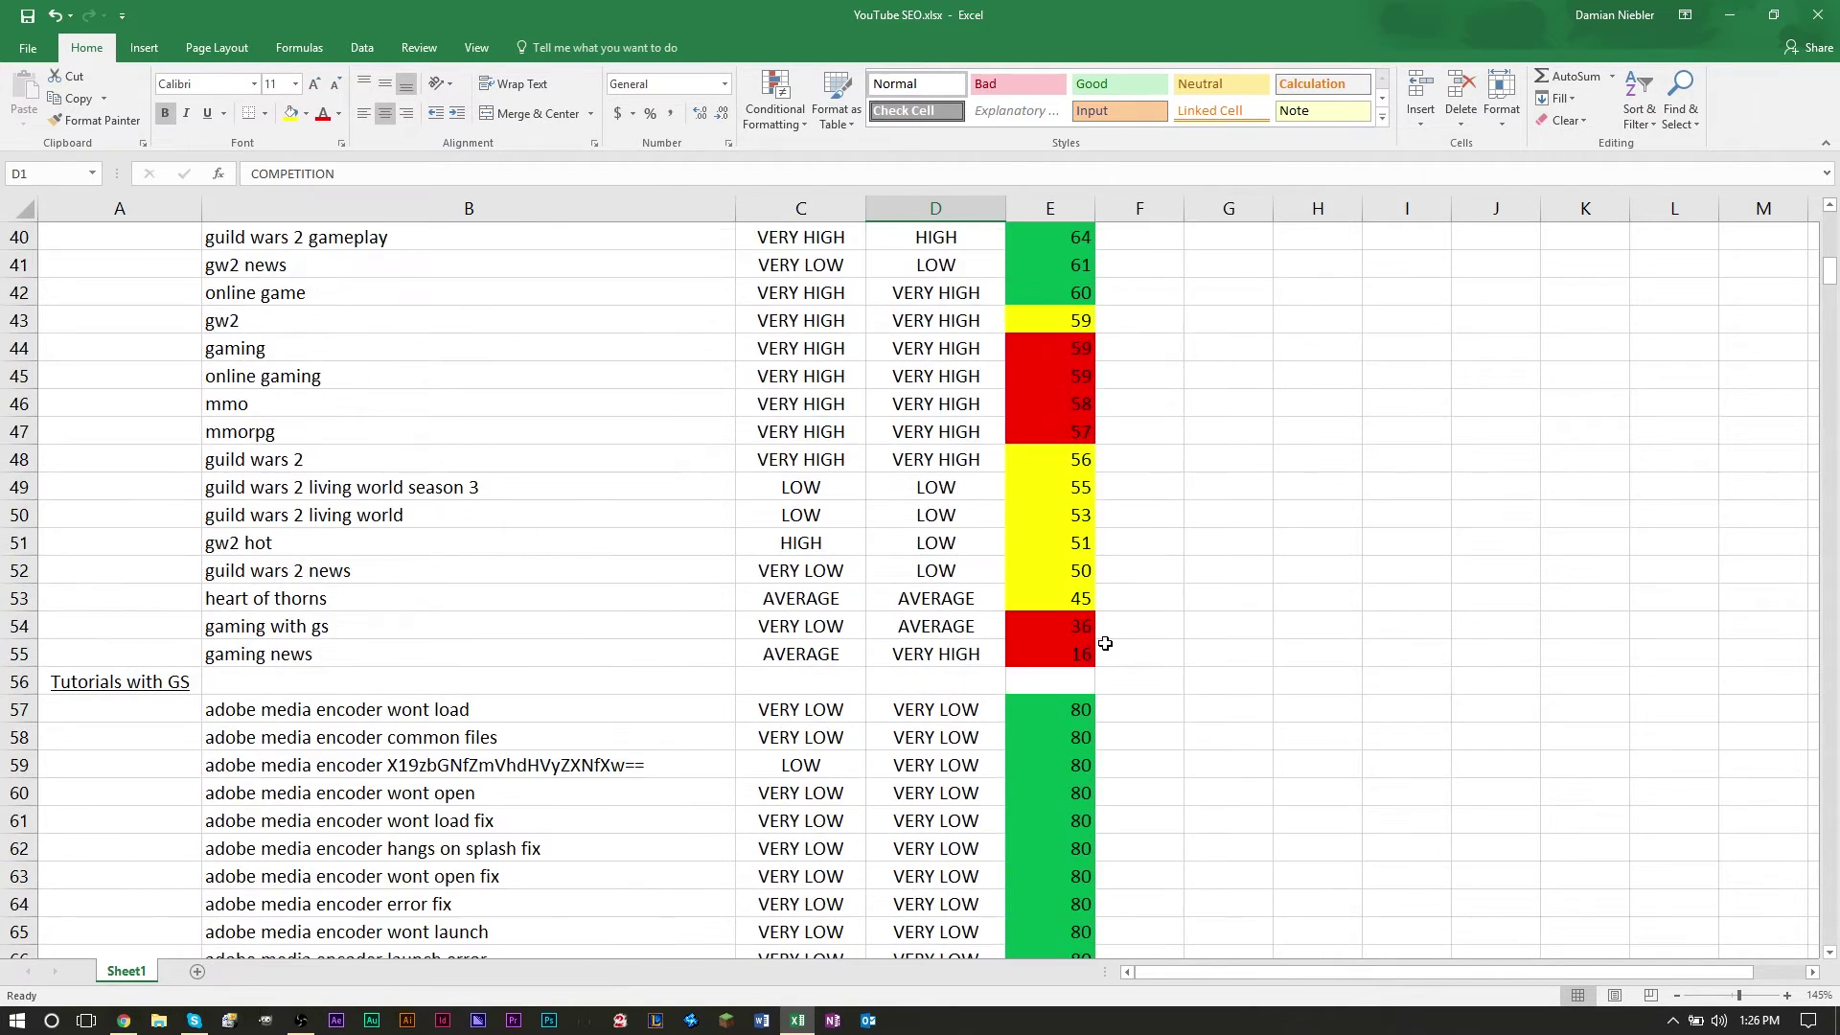
scroll(1107, 644, "up", 4)
left_click(944, 738)
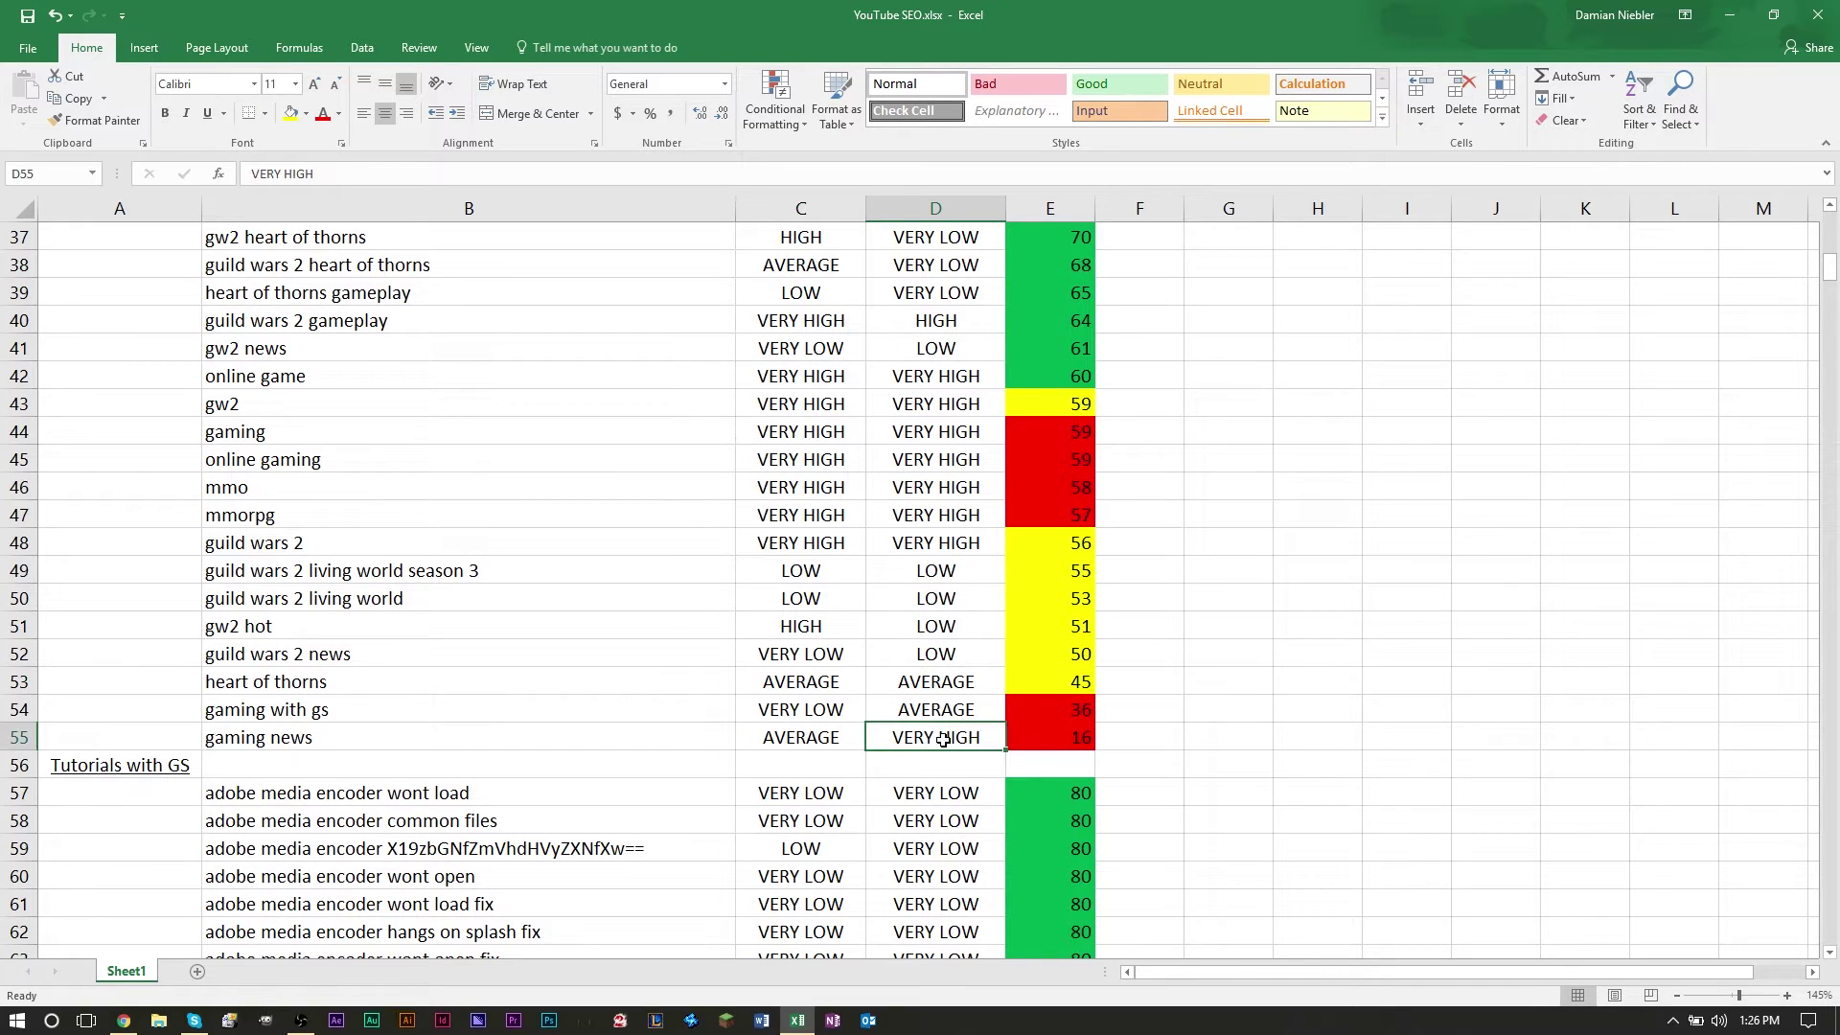
scroll(944, 739, "up", 12)
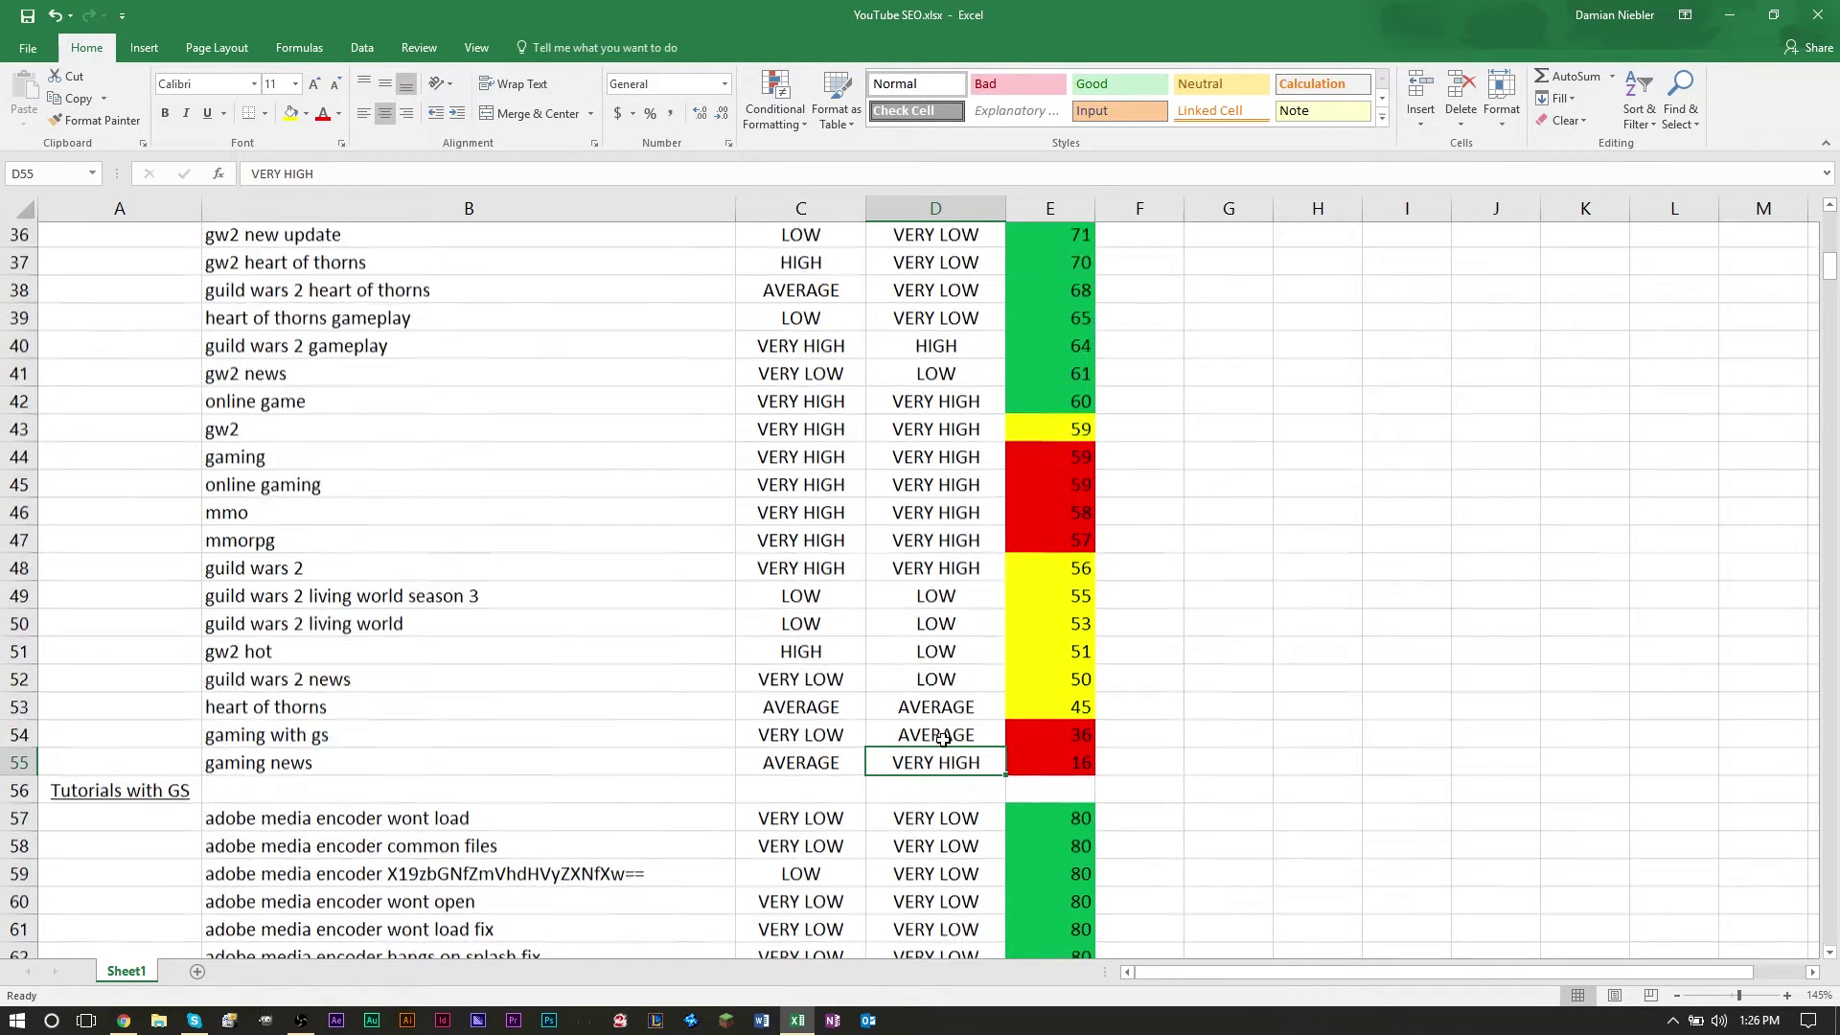
- Compare the volume, competition and rating values of the first keywords, selecting ratings E3 to E12
left_click(935, 322)
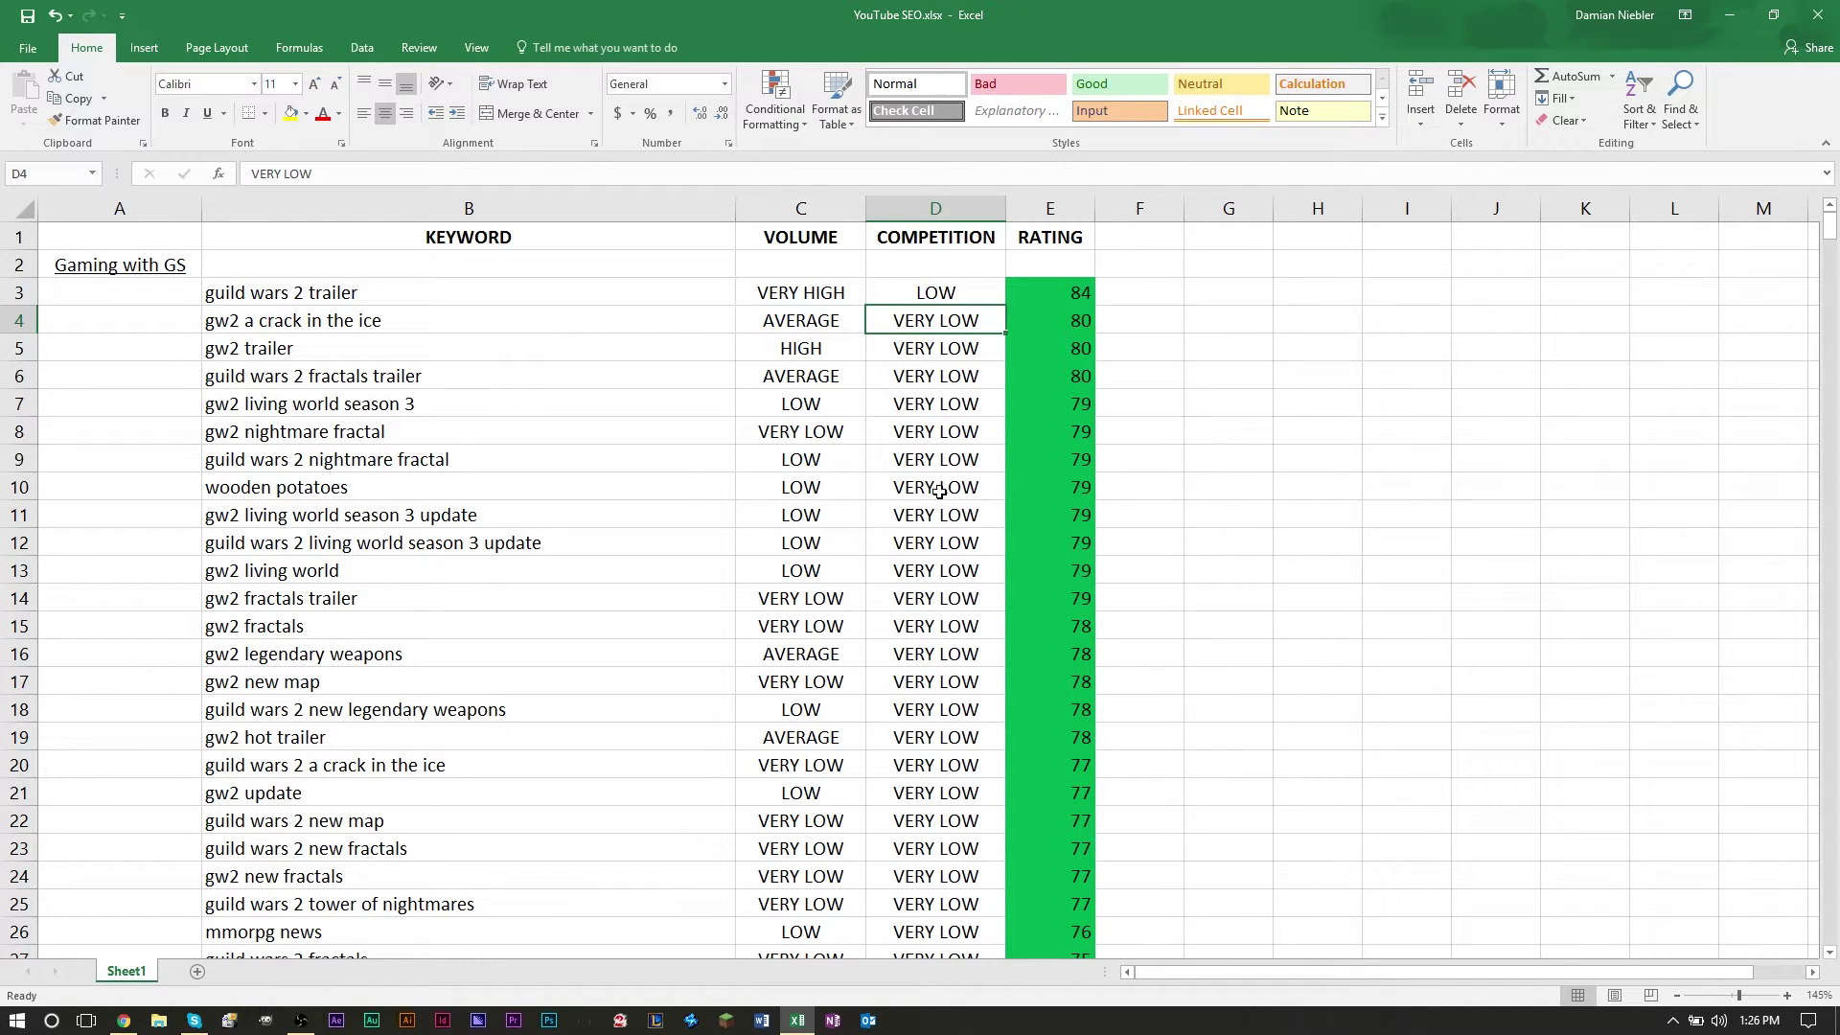
left_click_drag(781, 299, 901, 326)
left_click(911, 354)
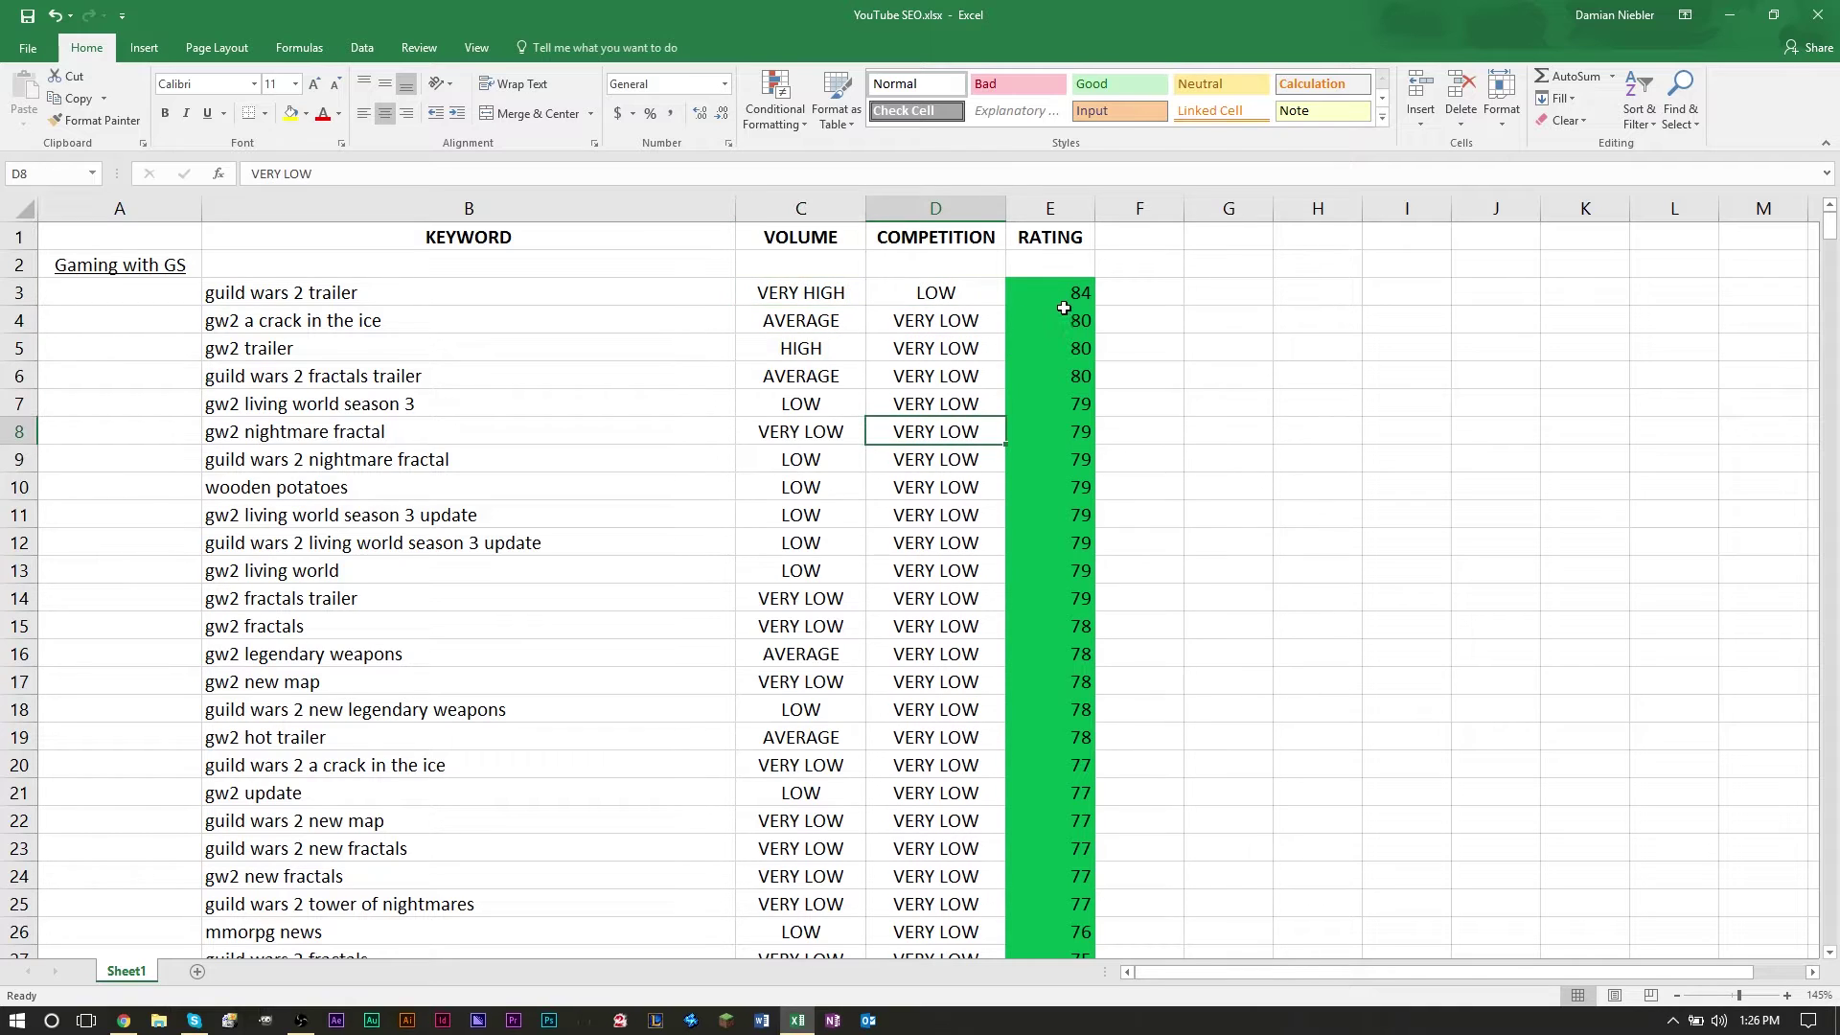
left_click(1066, 299)
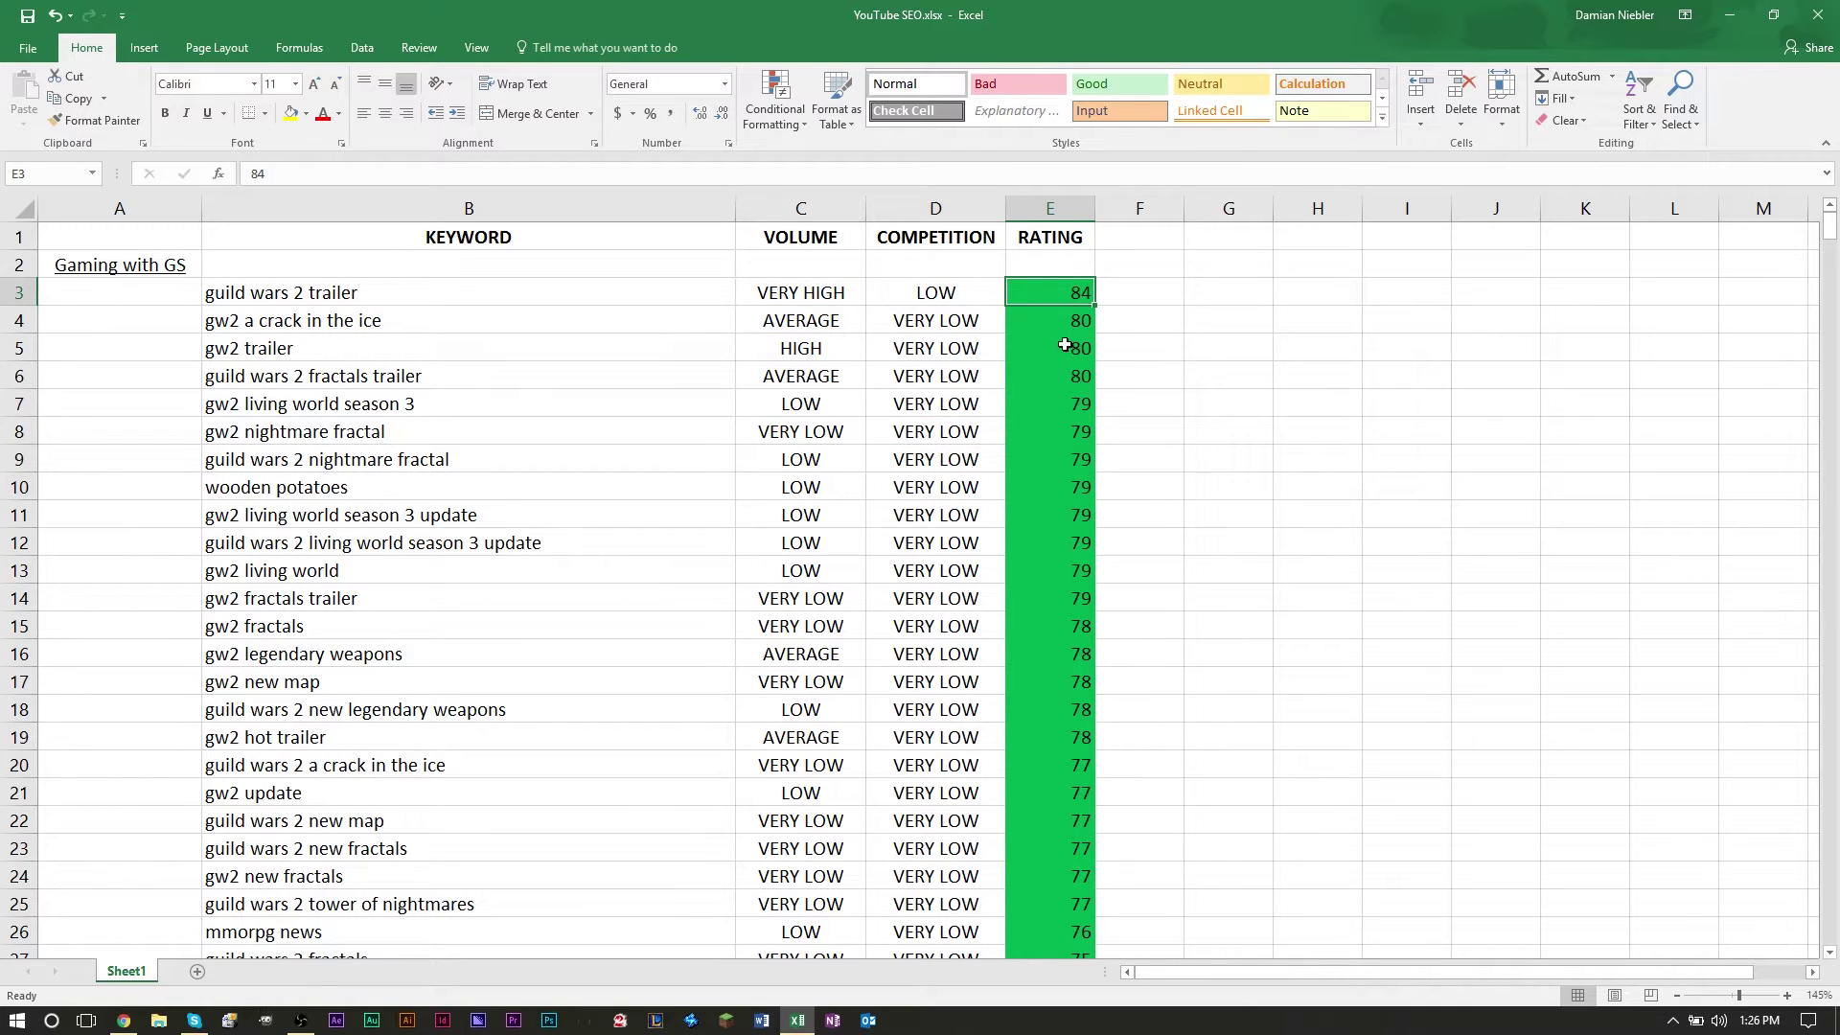
left_click_drag(1047, 296, 1051, 543)
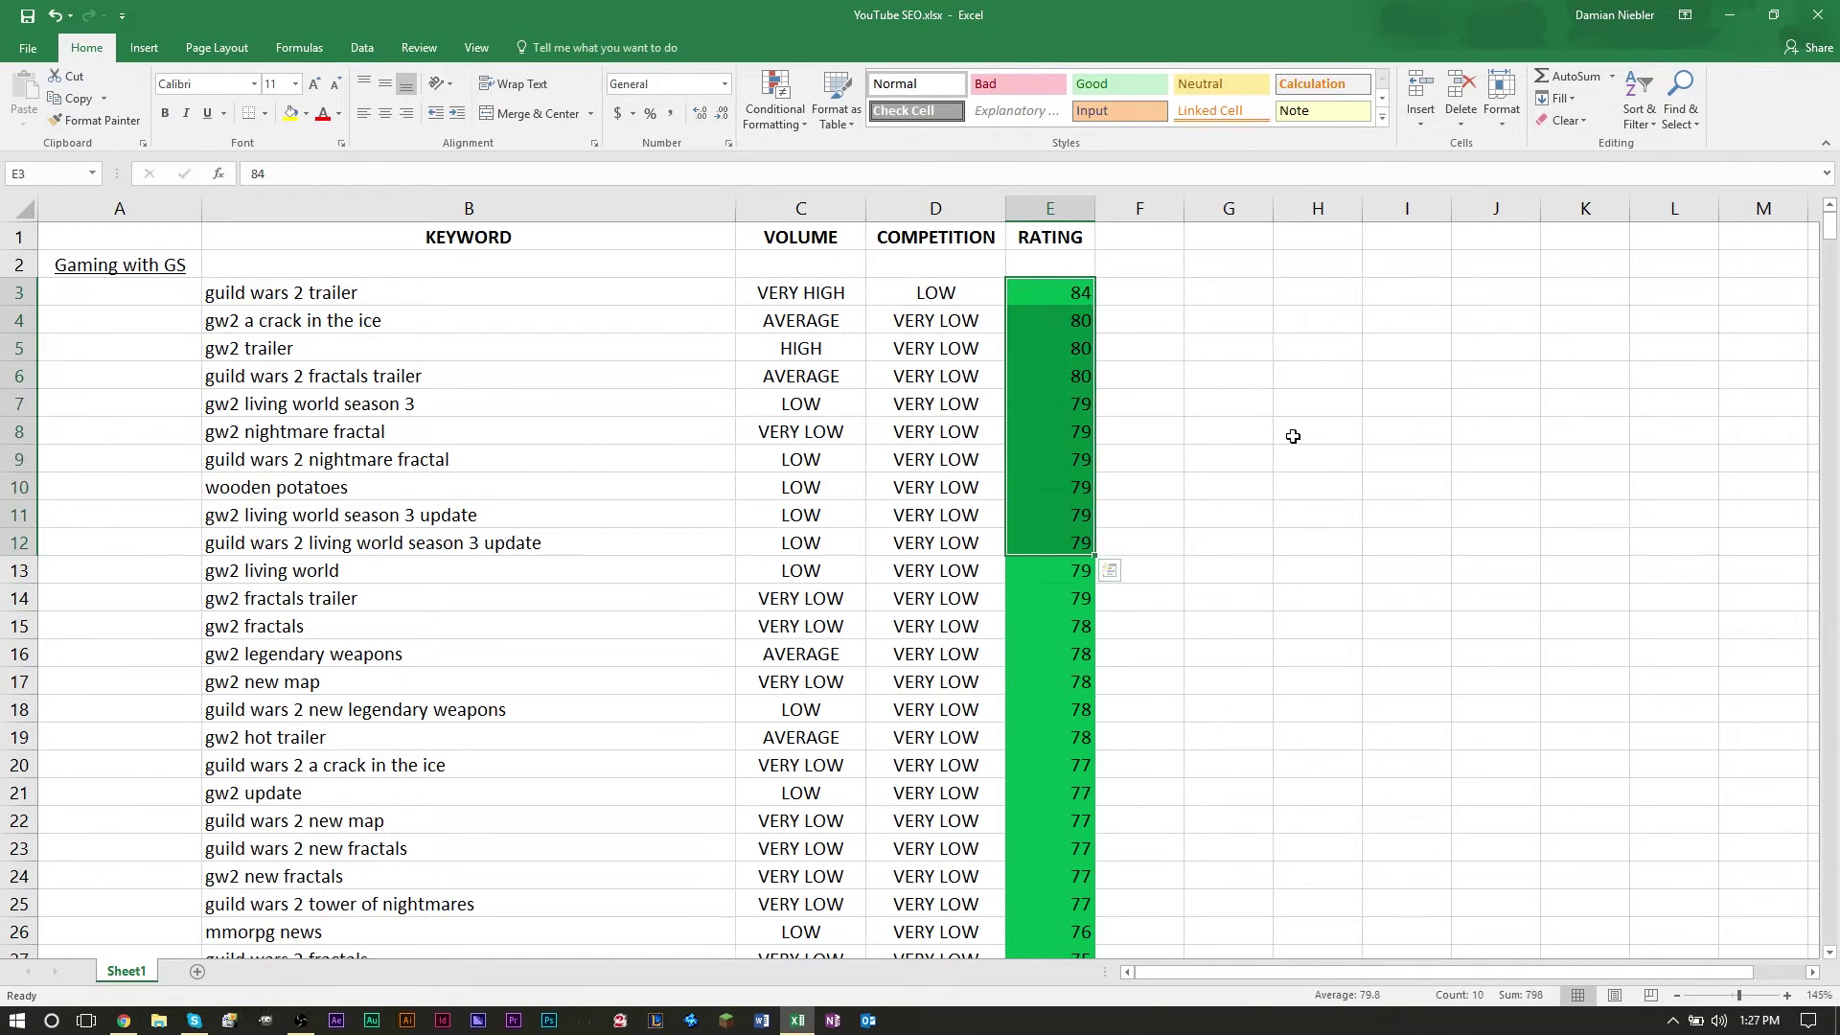
left_click(1294, 435)
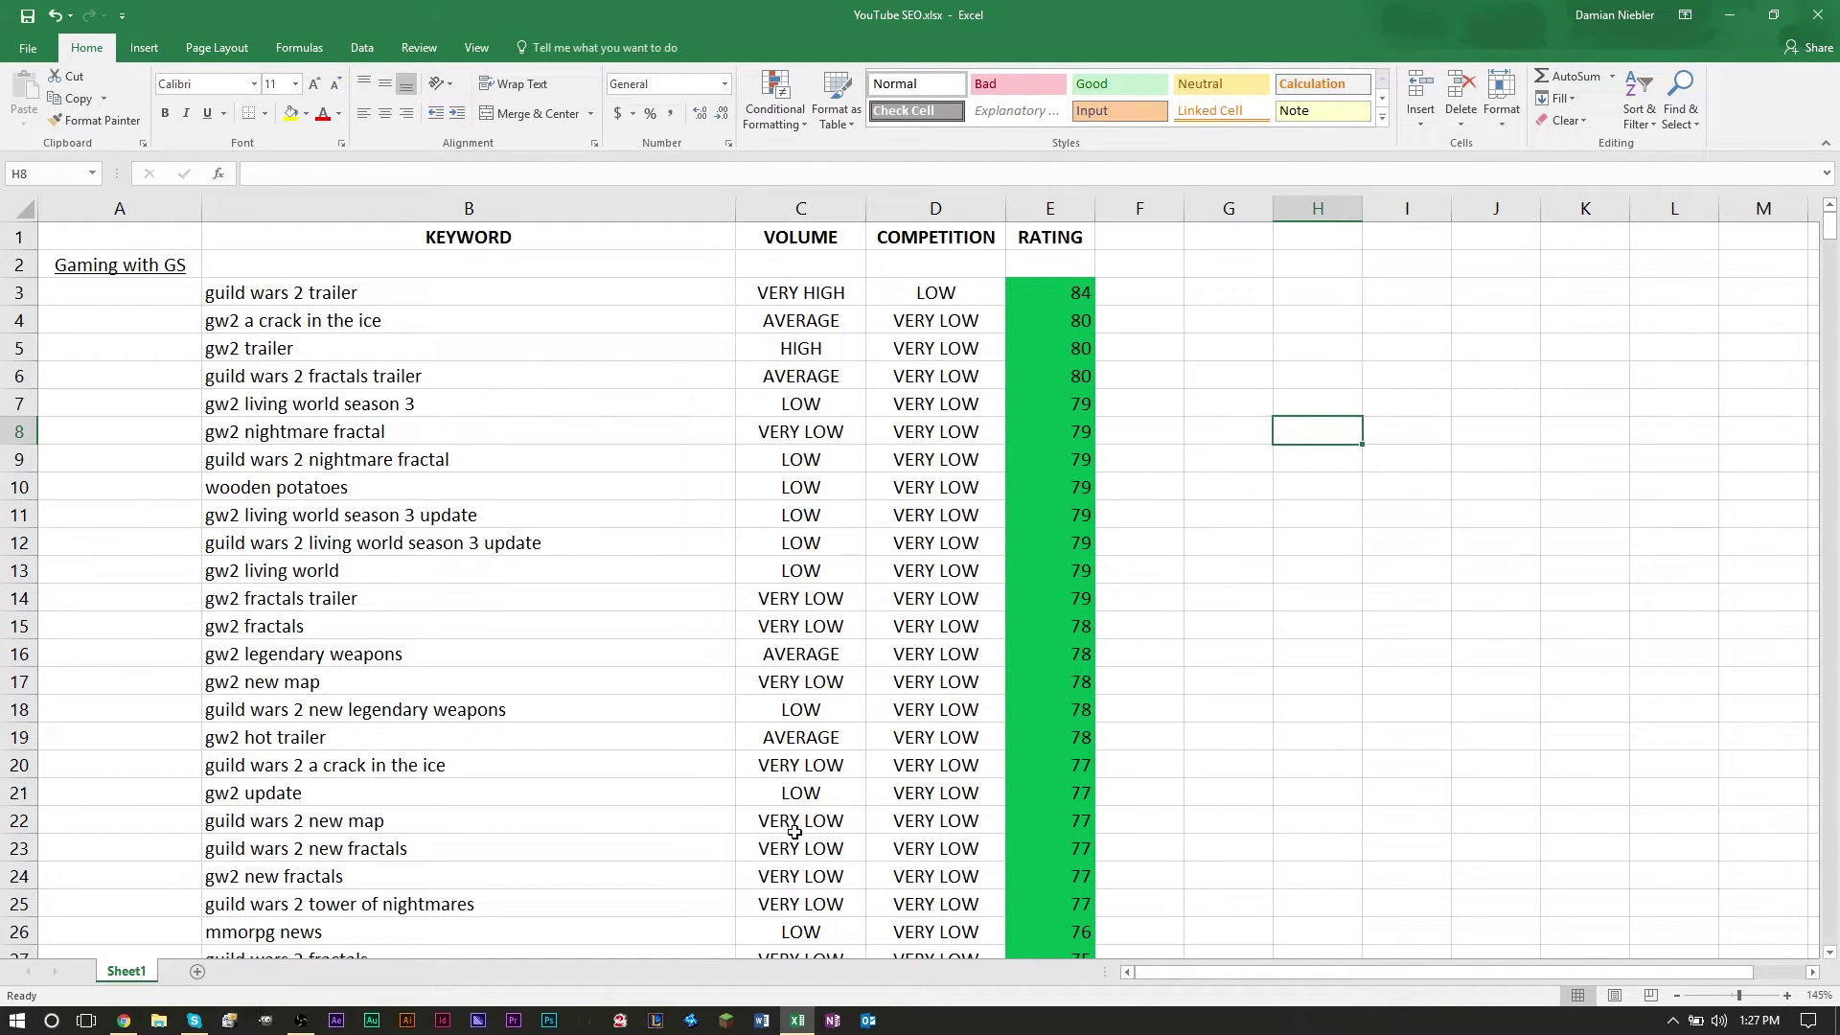
- Compare the volume and competition of "gw2 hot trailer" in row 19 with those of "gw2 trailer" in row 5
left_click(799, 739)
left_click(931, 749)
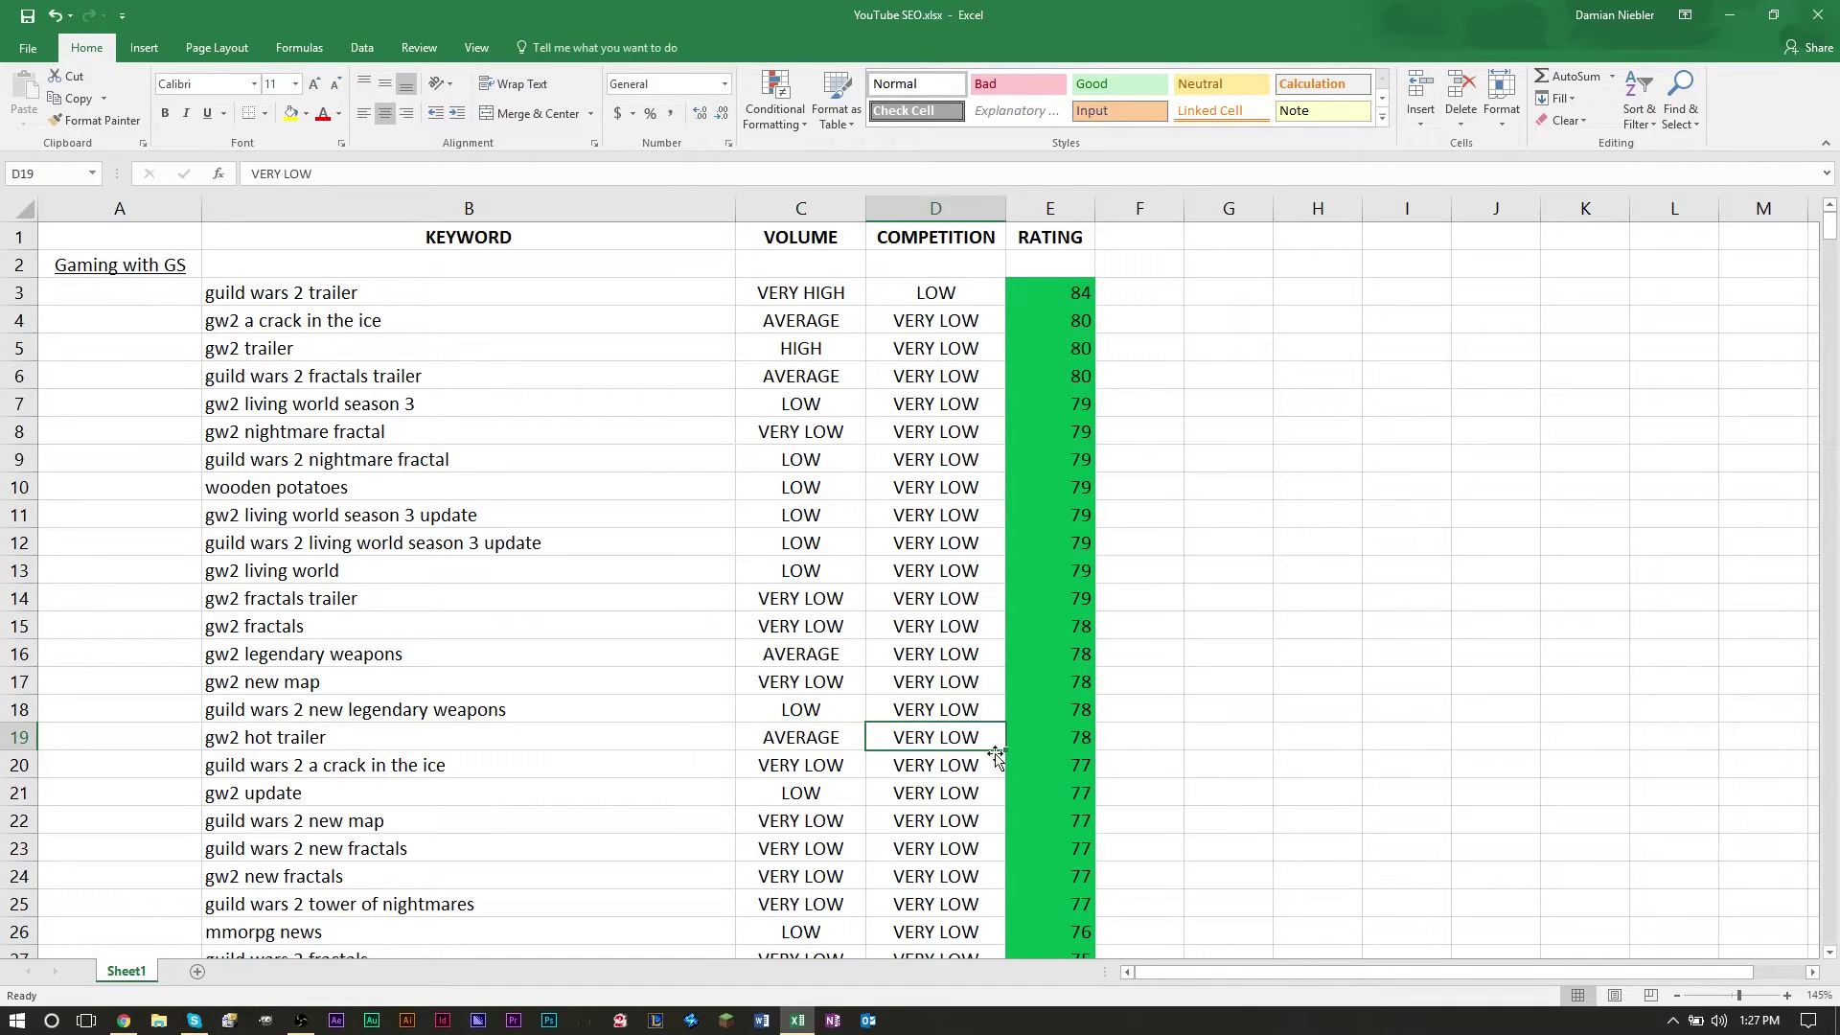
left_click(1057, 751)
left_click_drag(763, 733, 944, 738)
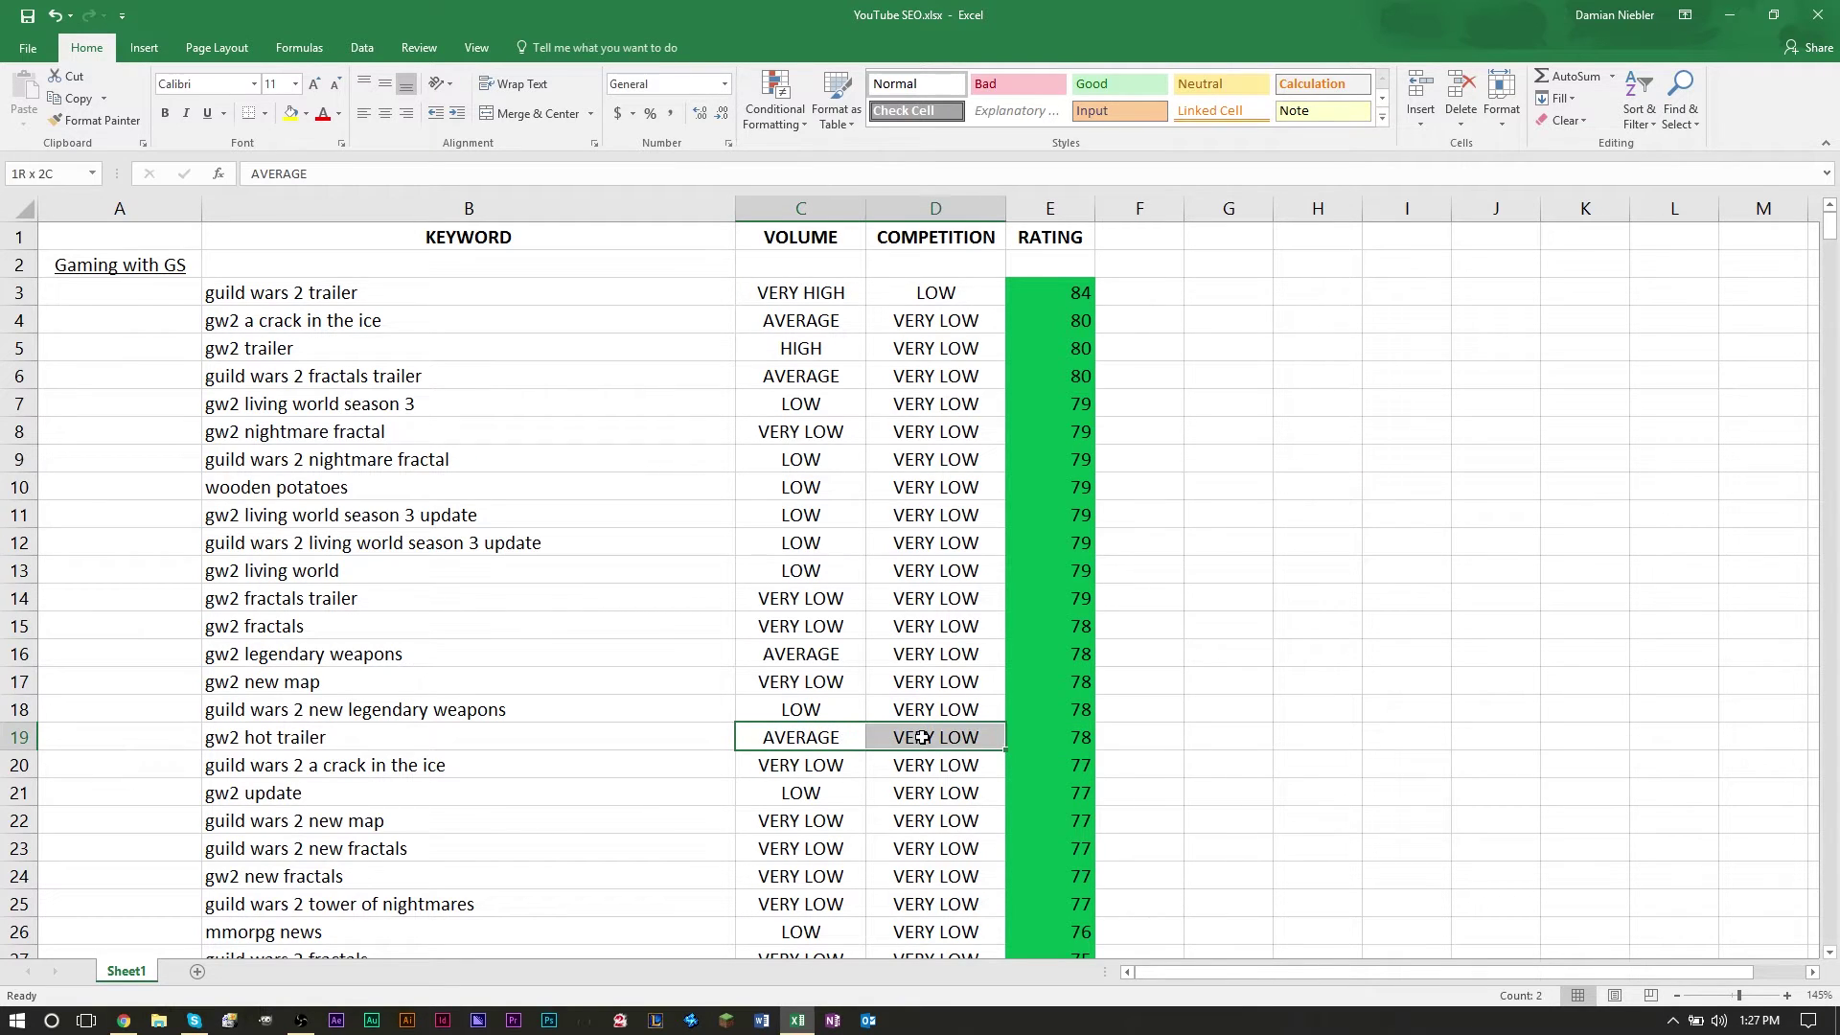
left_click(812, 740)
left_click(922, 739)
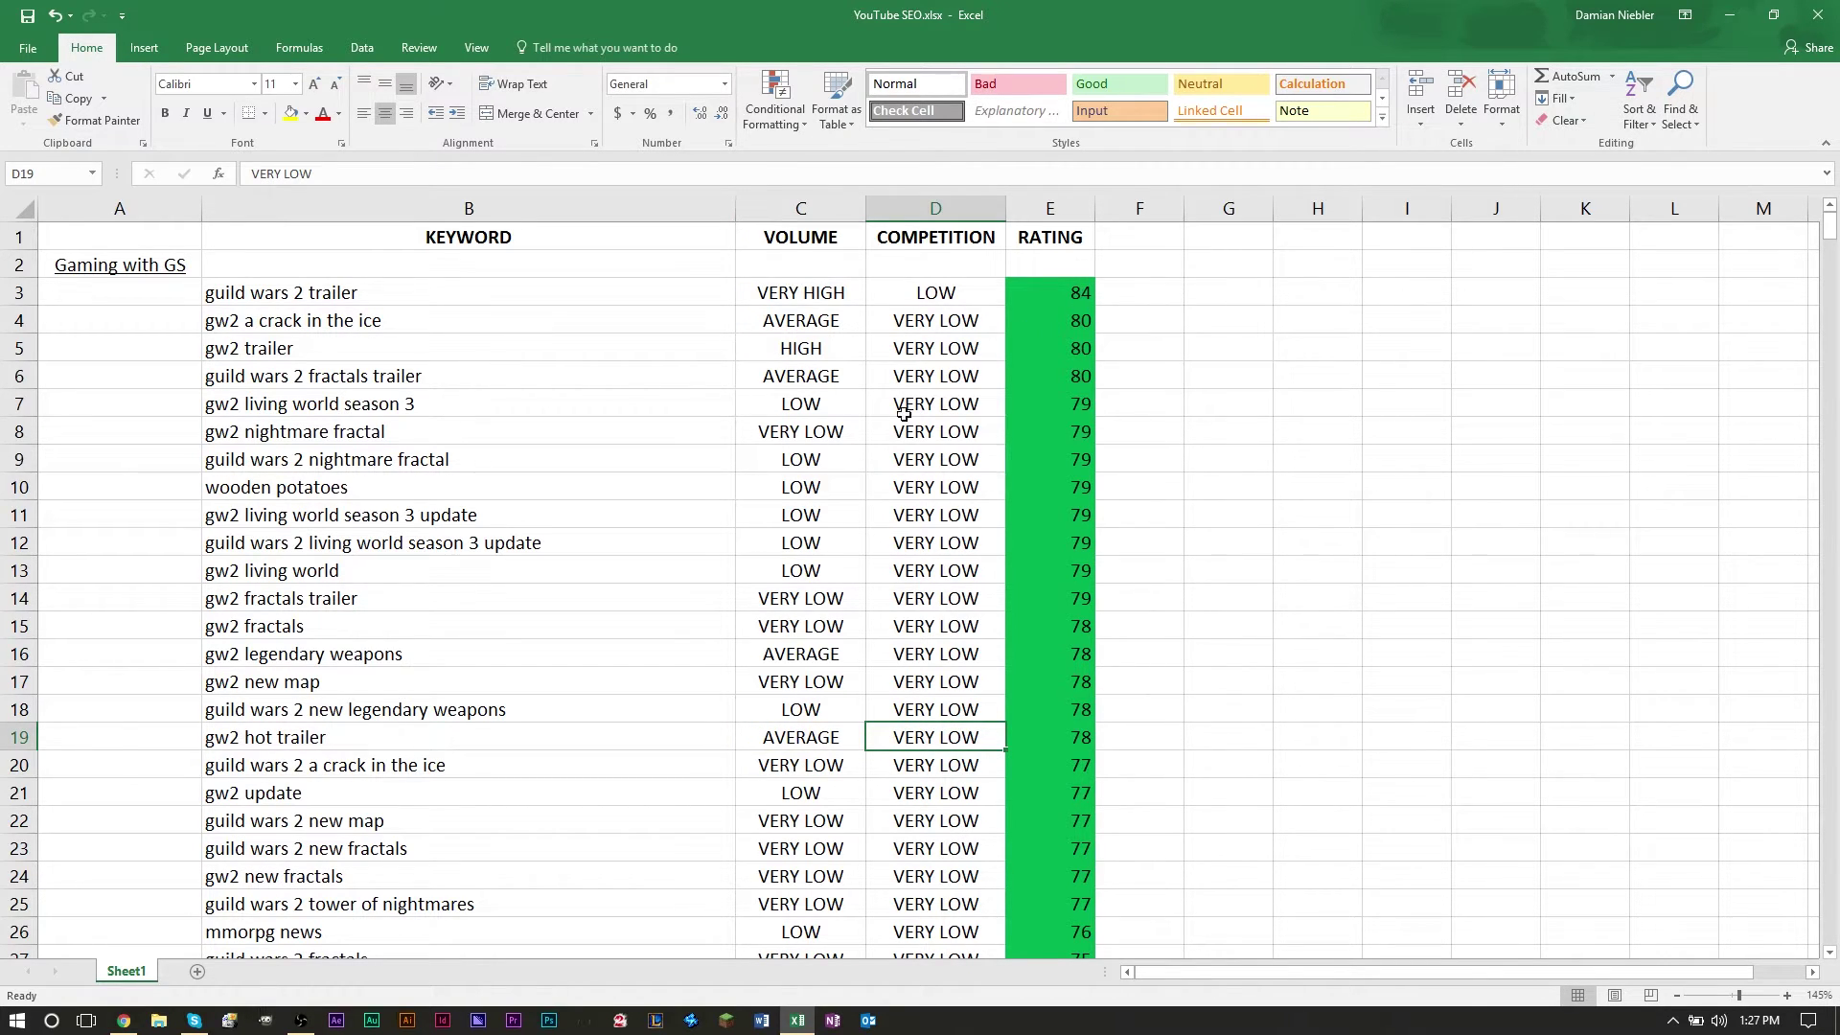
left_click(940, 350)
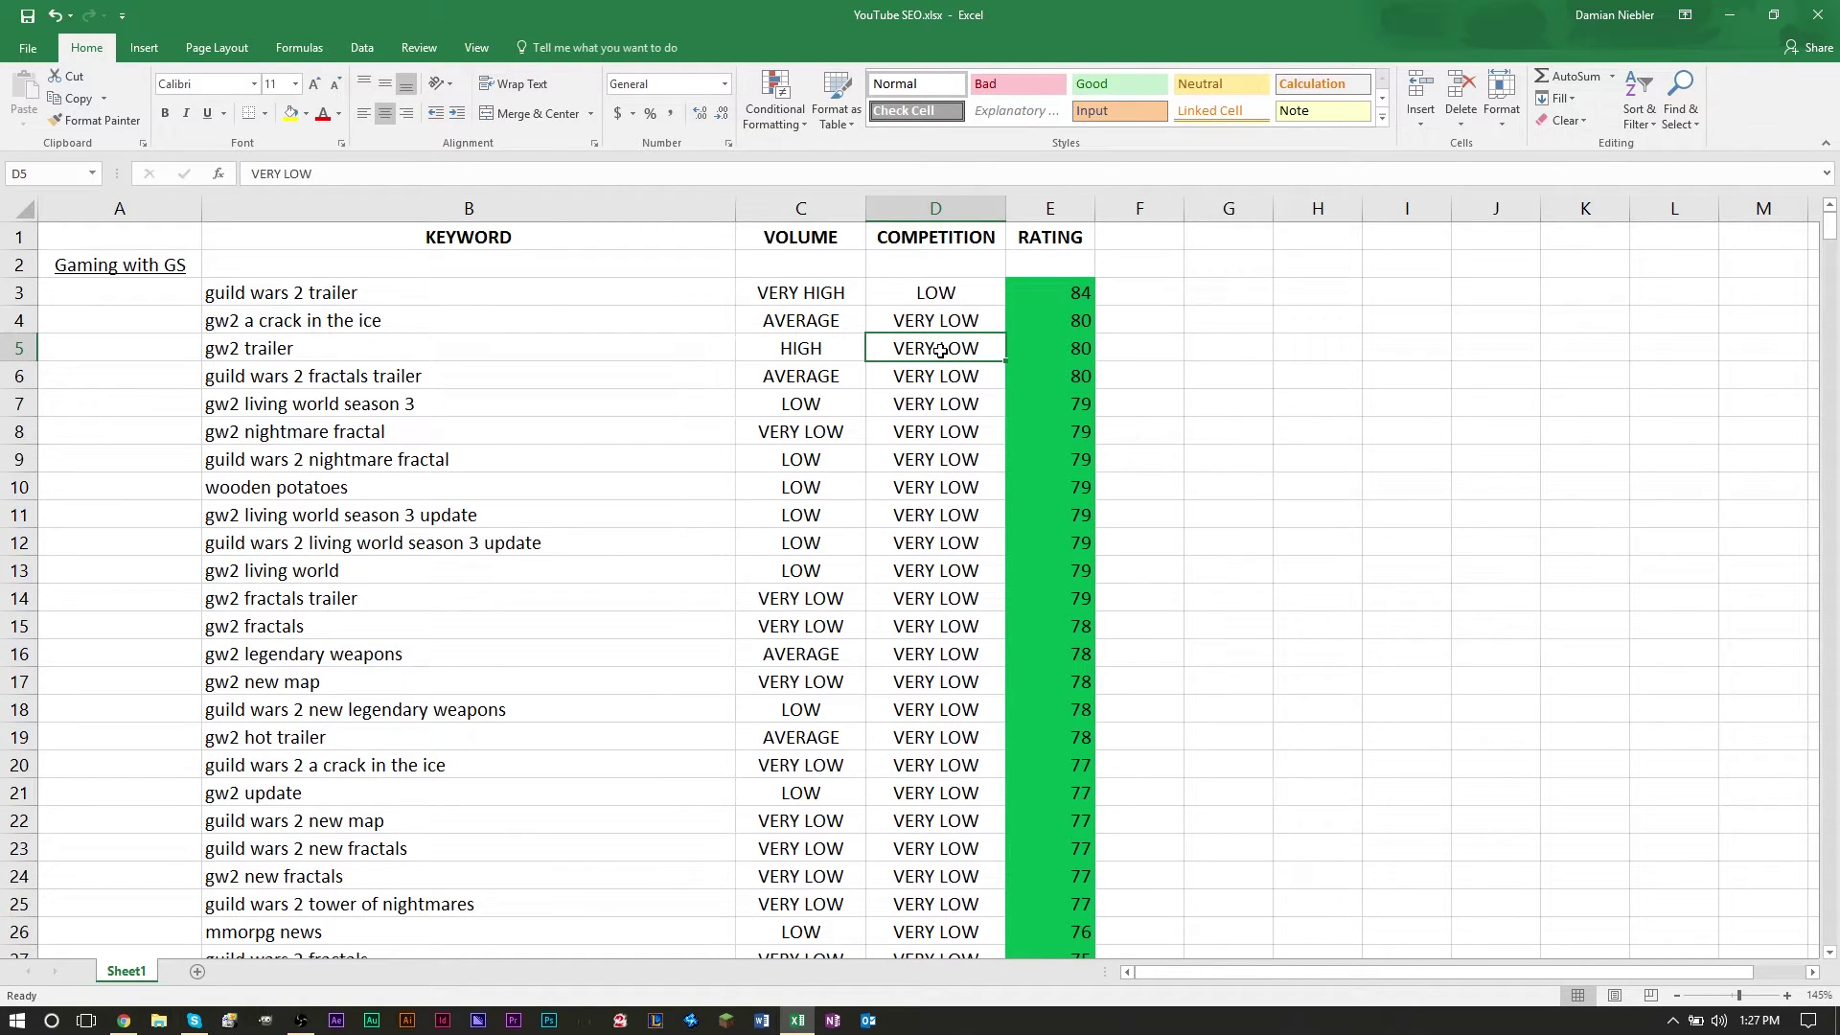
left_click(921, 740)
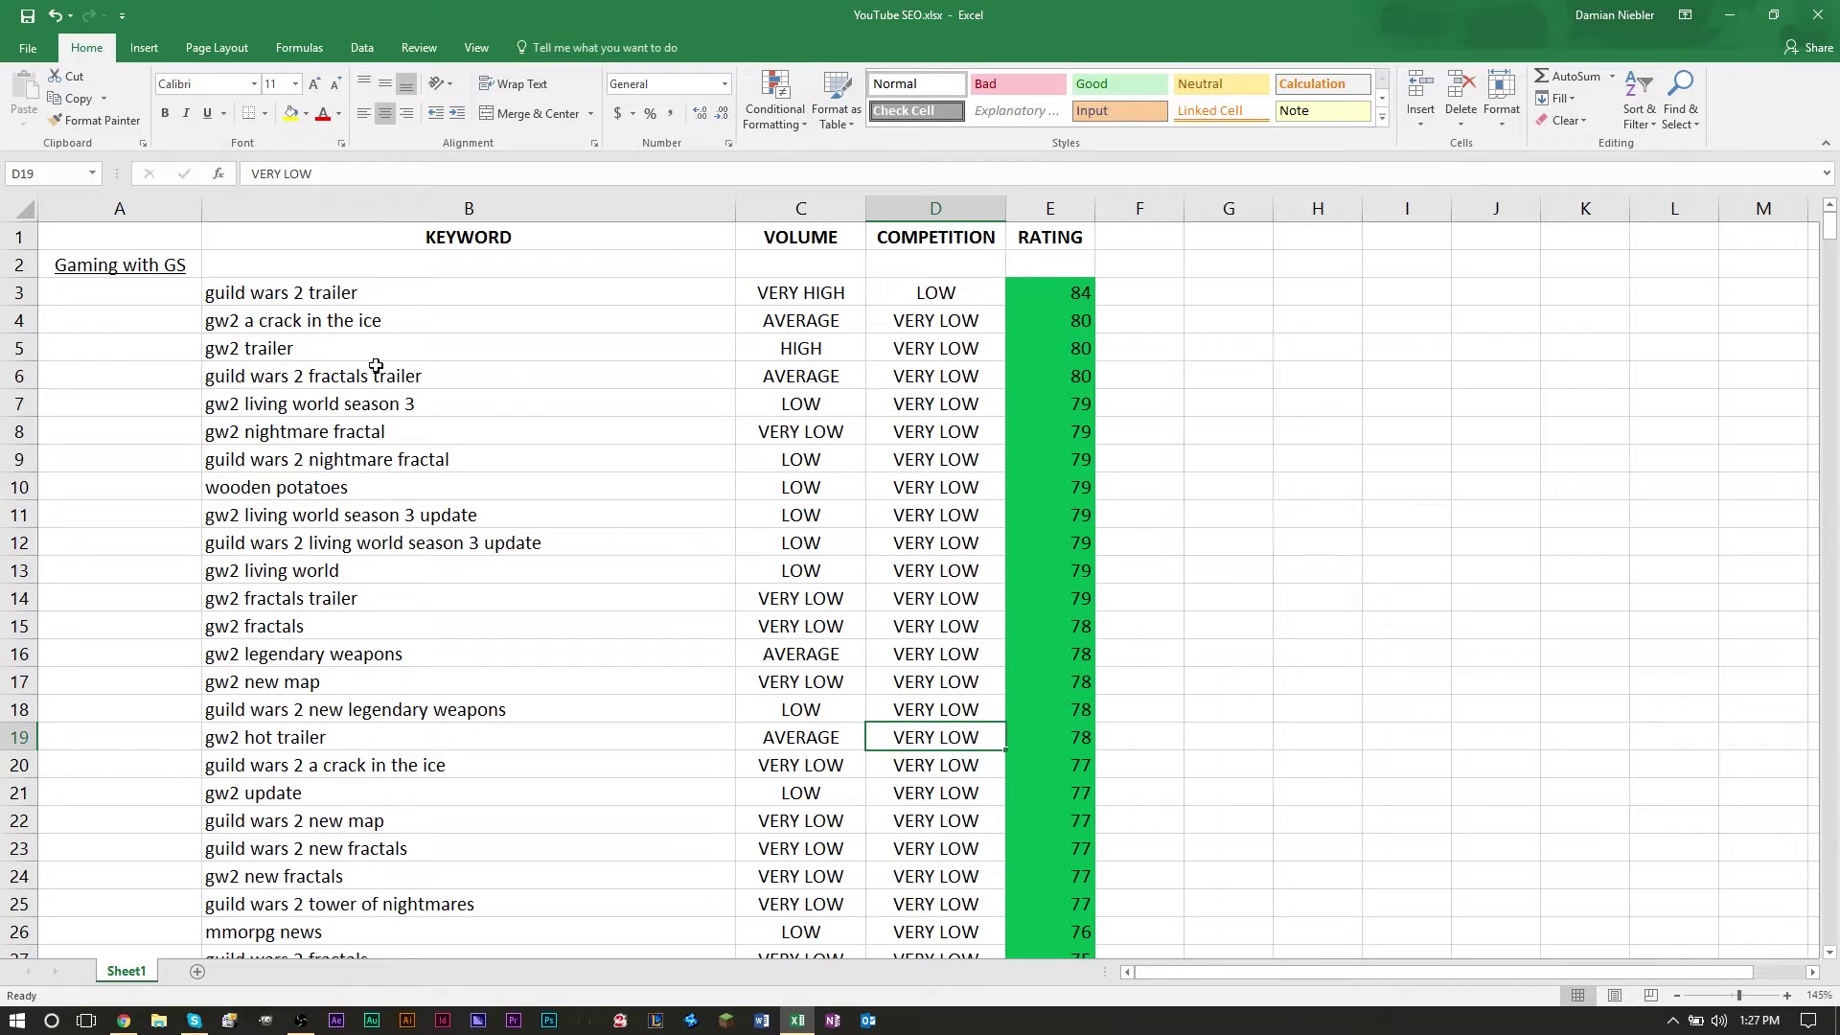
left_click(832, 352)
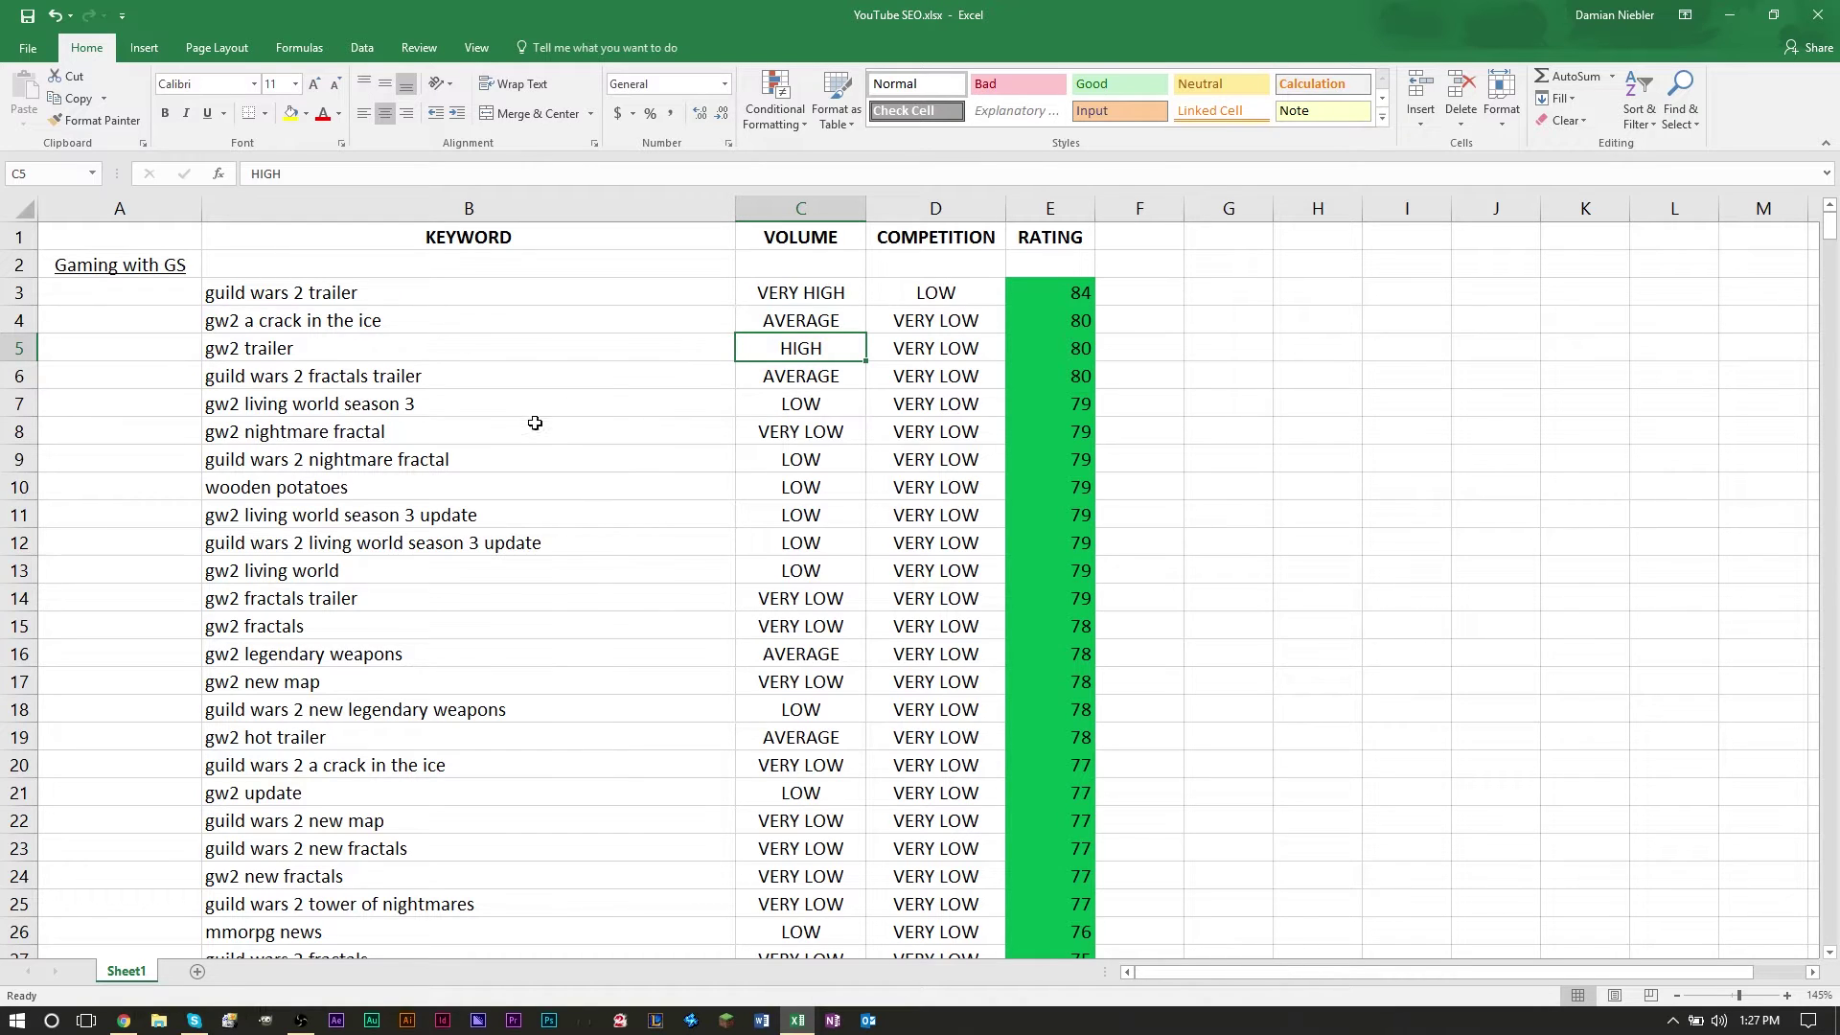
- Look through the lower keyword groups in the sheet and switch to Chrome to recheck the video's title, description and tags
scroll(647, 469, "down", 7)
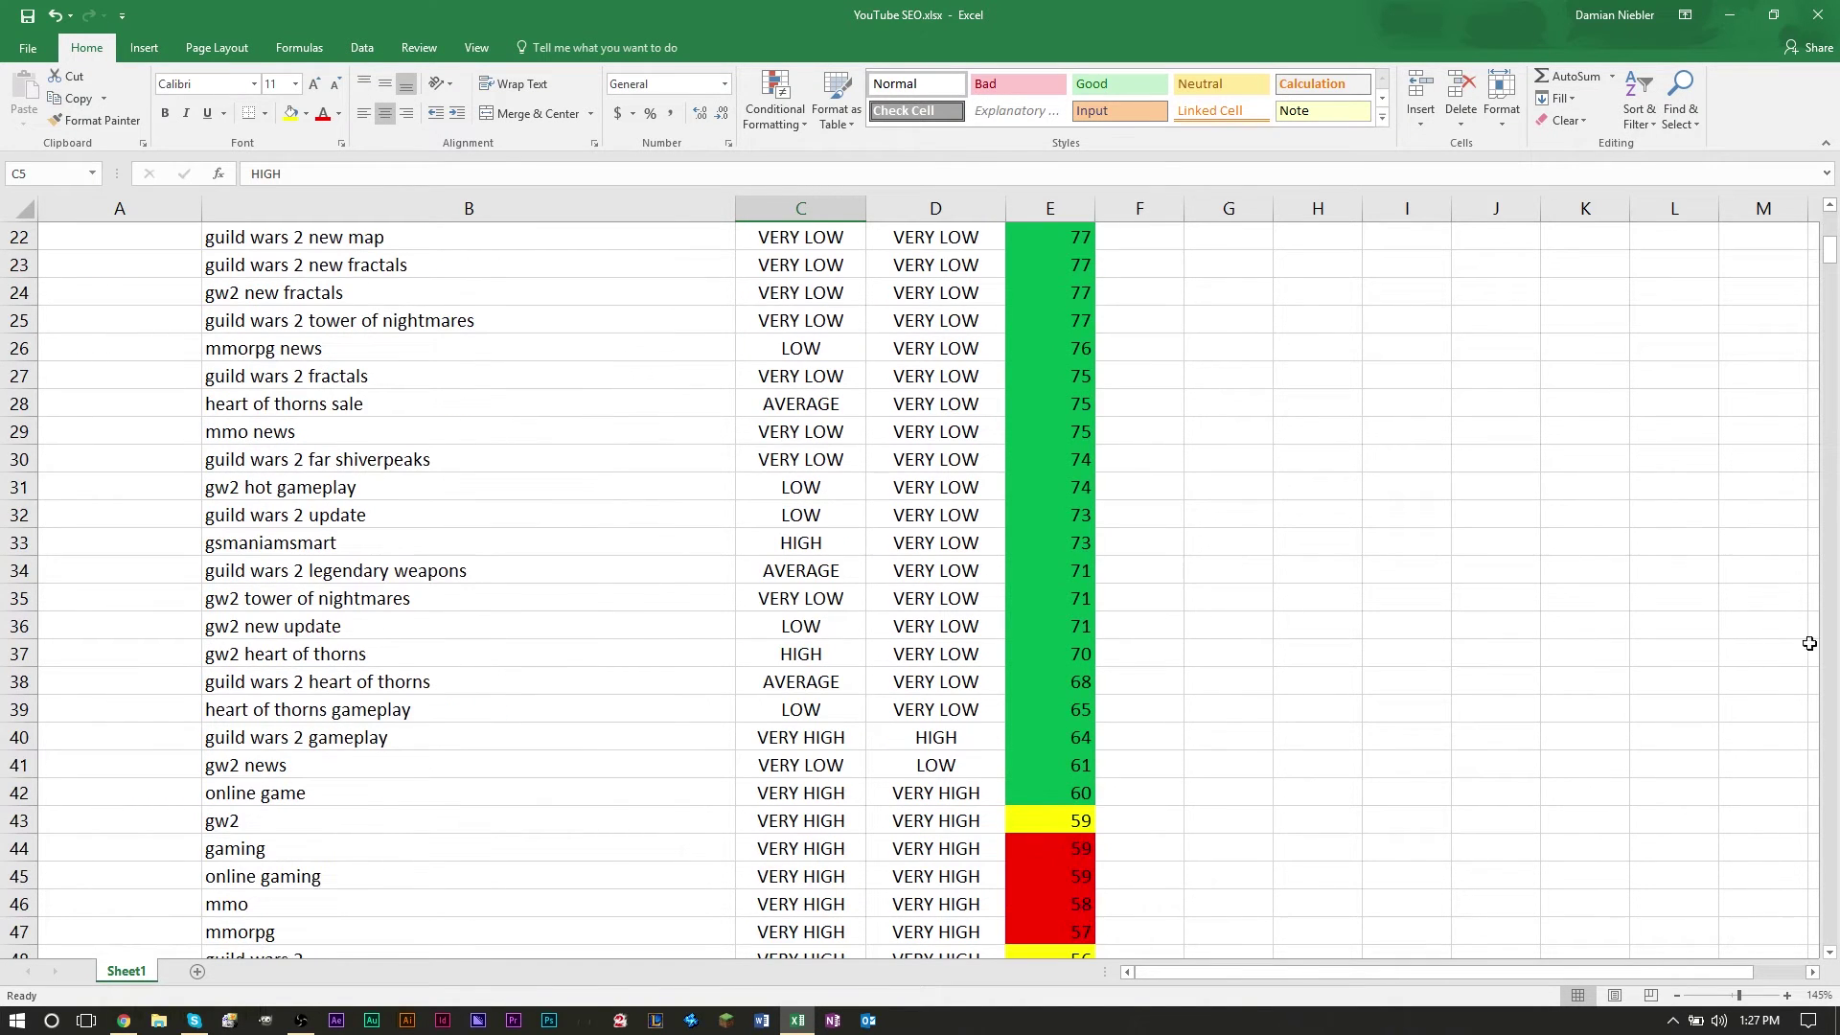
left_click_drag(1830, 275, 1836, 848)
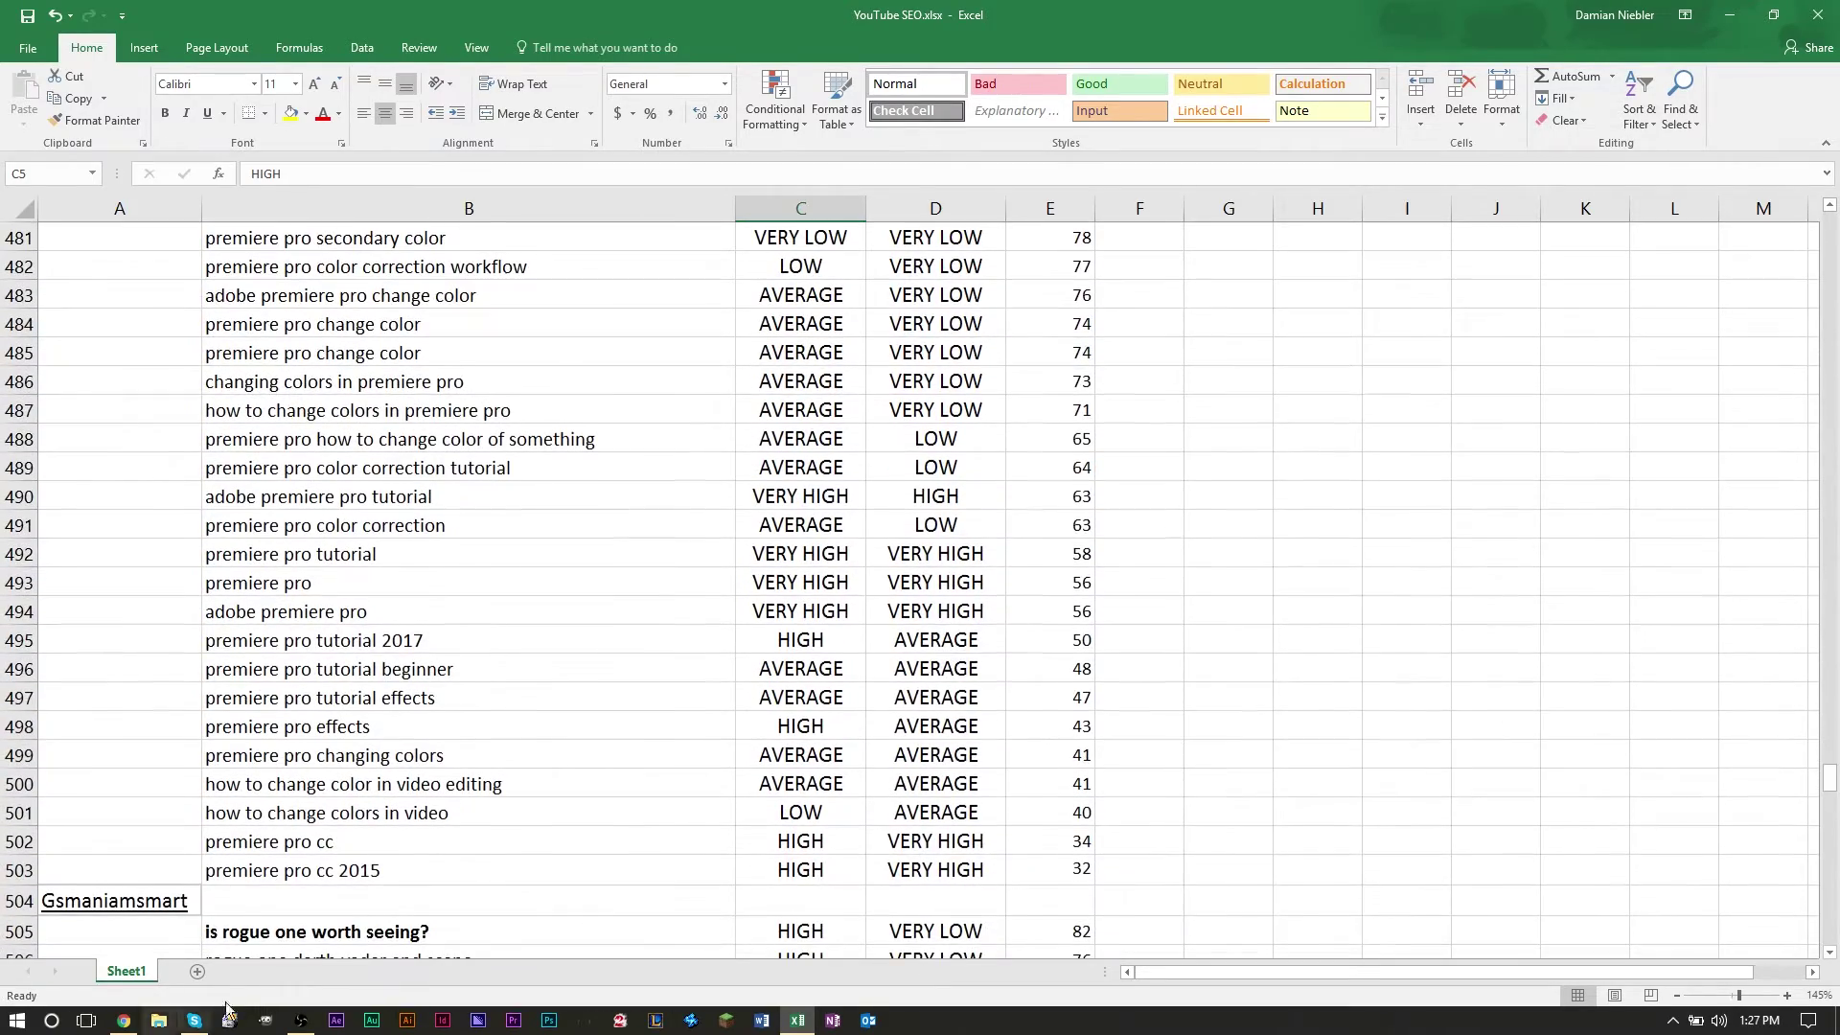
left_click(125, 1022)
scroll(642, 575, "up", 5)
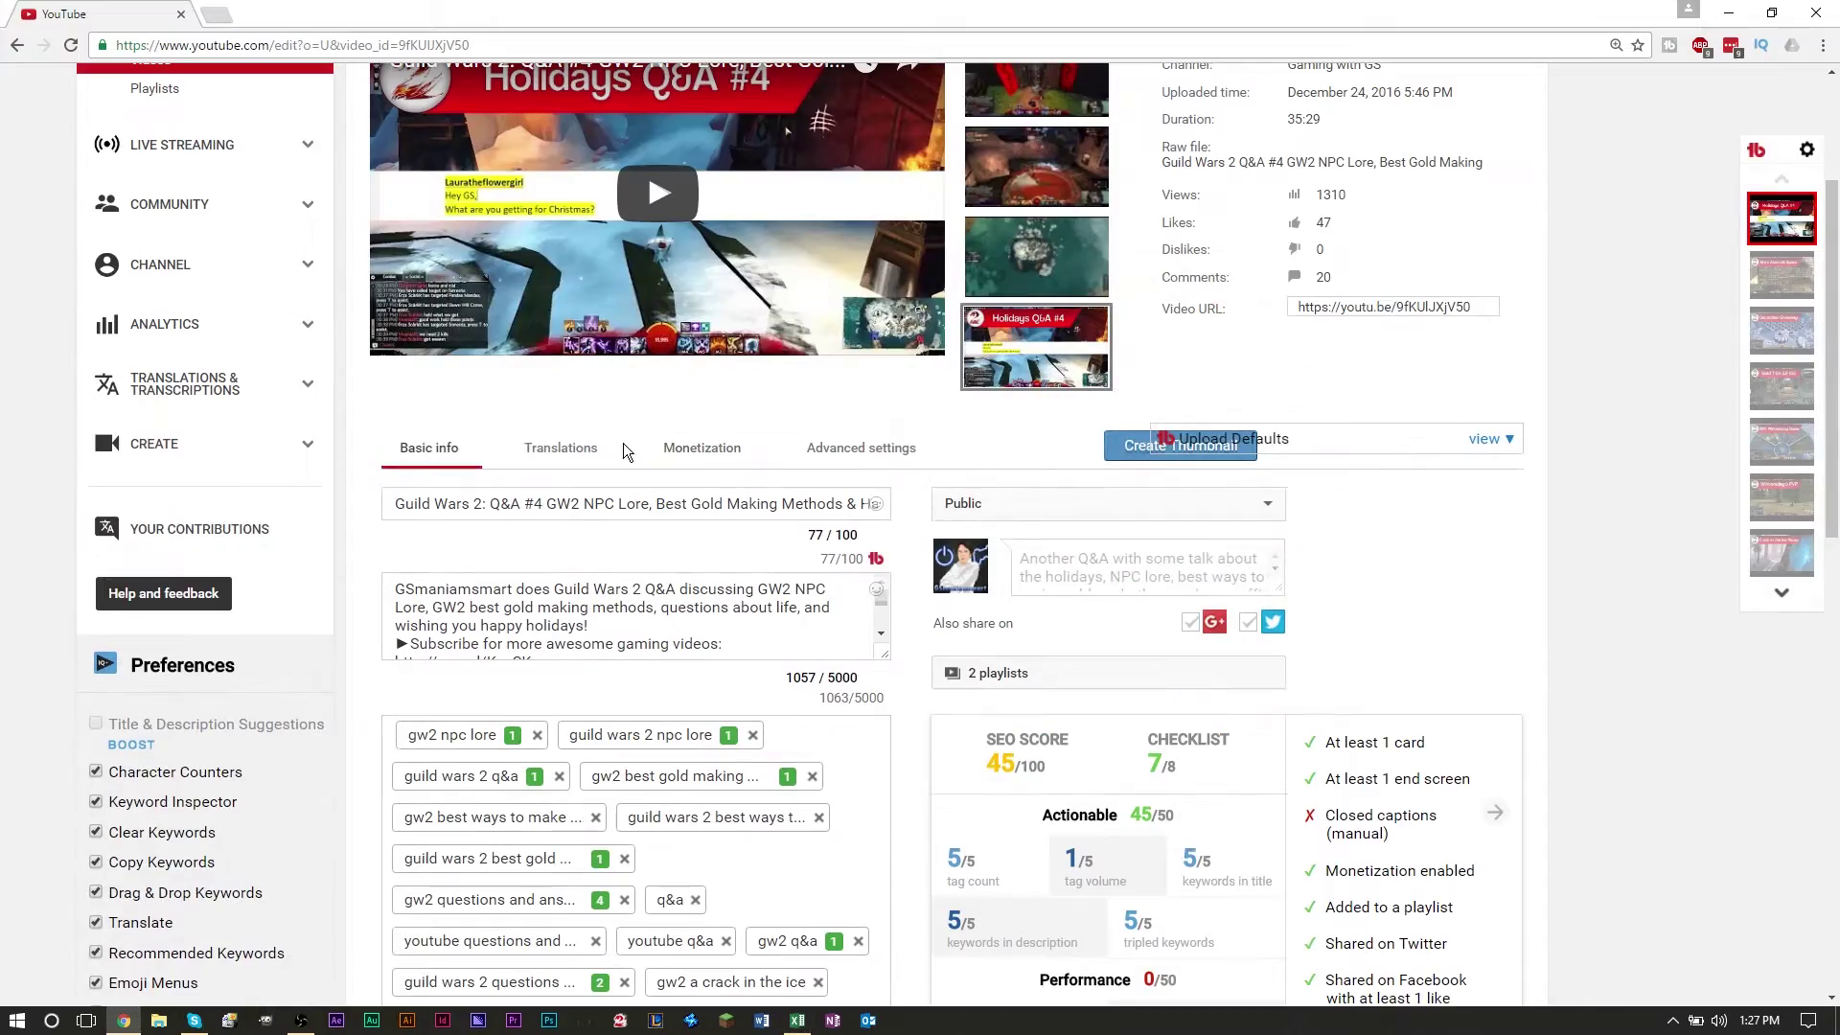
scroll(652, 477, "down", 1)
scroll(651, 477, "down", 4)
scroll(634, 439, "up", 2)
- Return to the Excel workbook and locate the Gaming with GS group that starts with "gw2 npc lore"
key("alt+Tab")
scroll(749, 541, "down", 20)
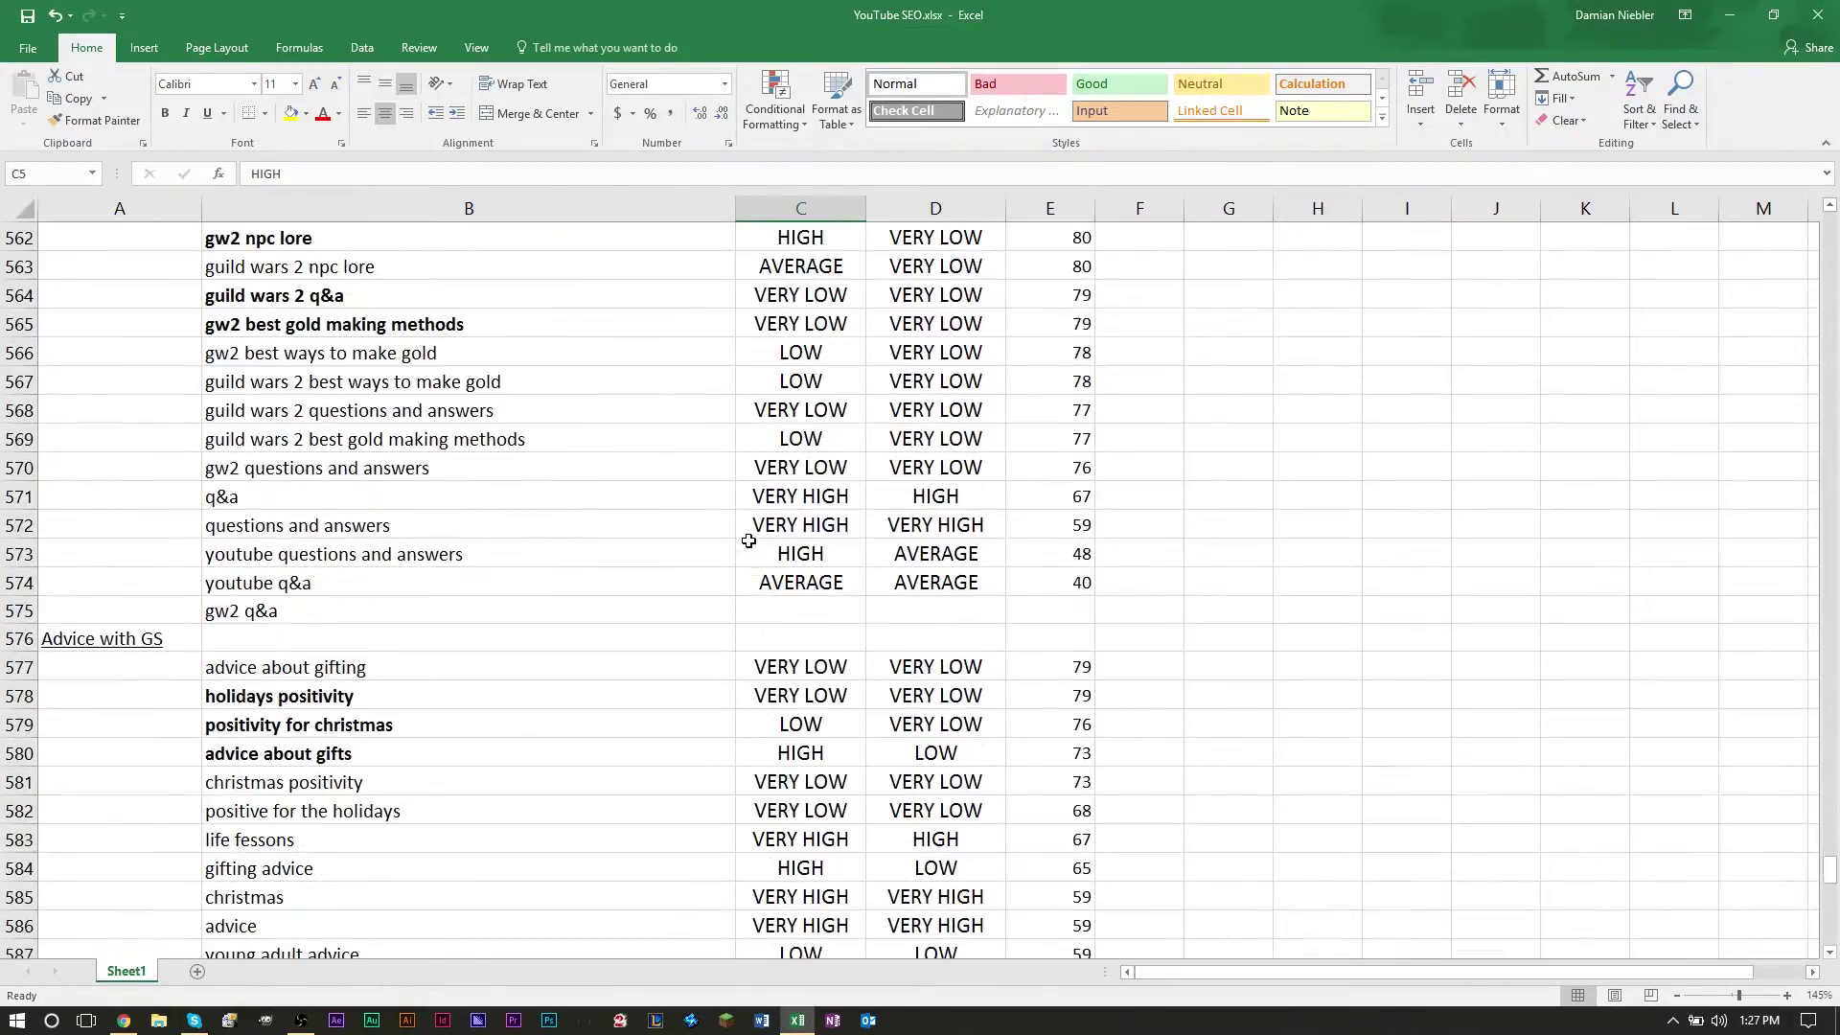
scroll(748, 541, "up", 18)
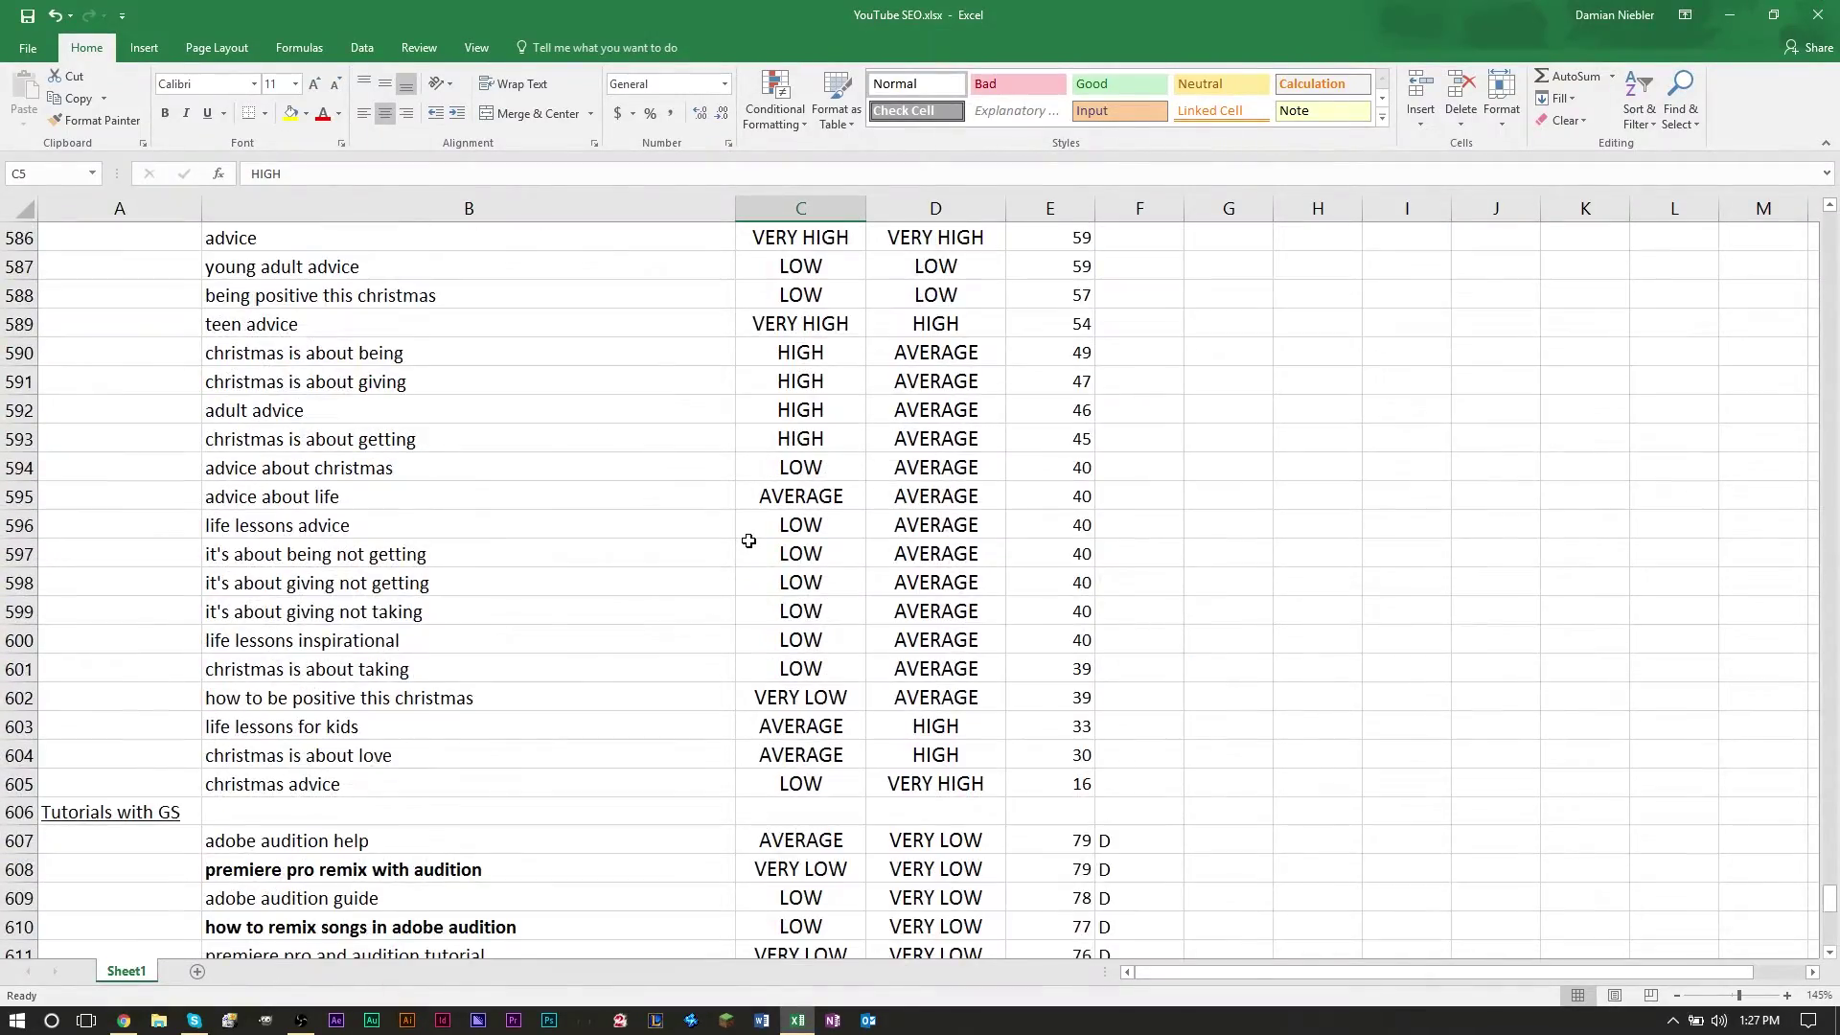
scroll(565, 542, "down", 1)
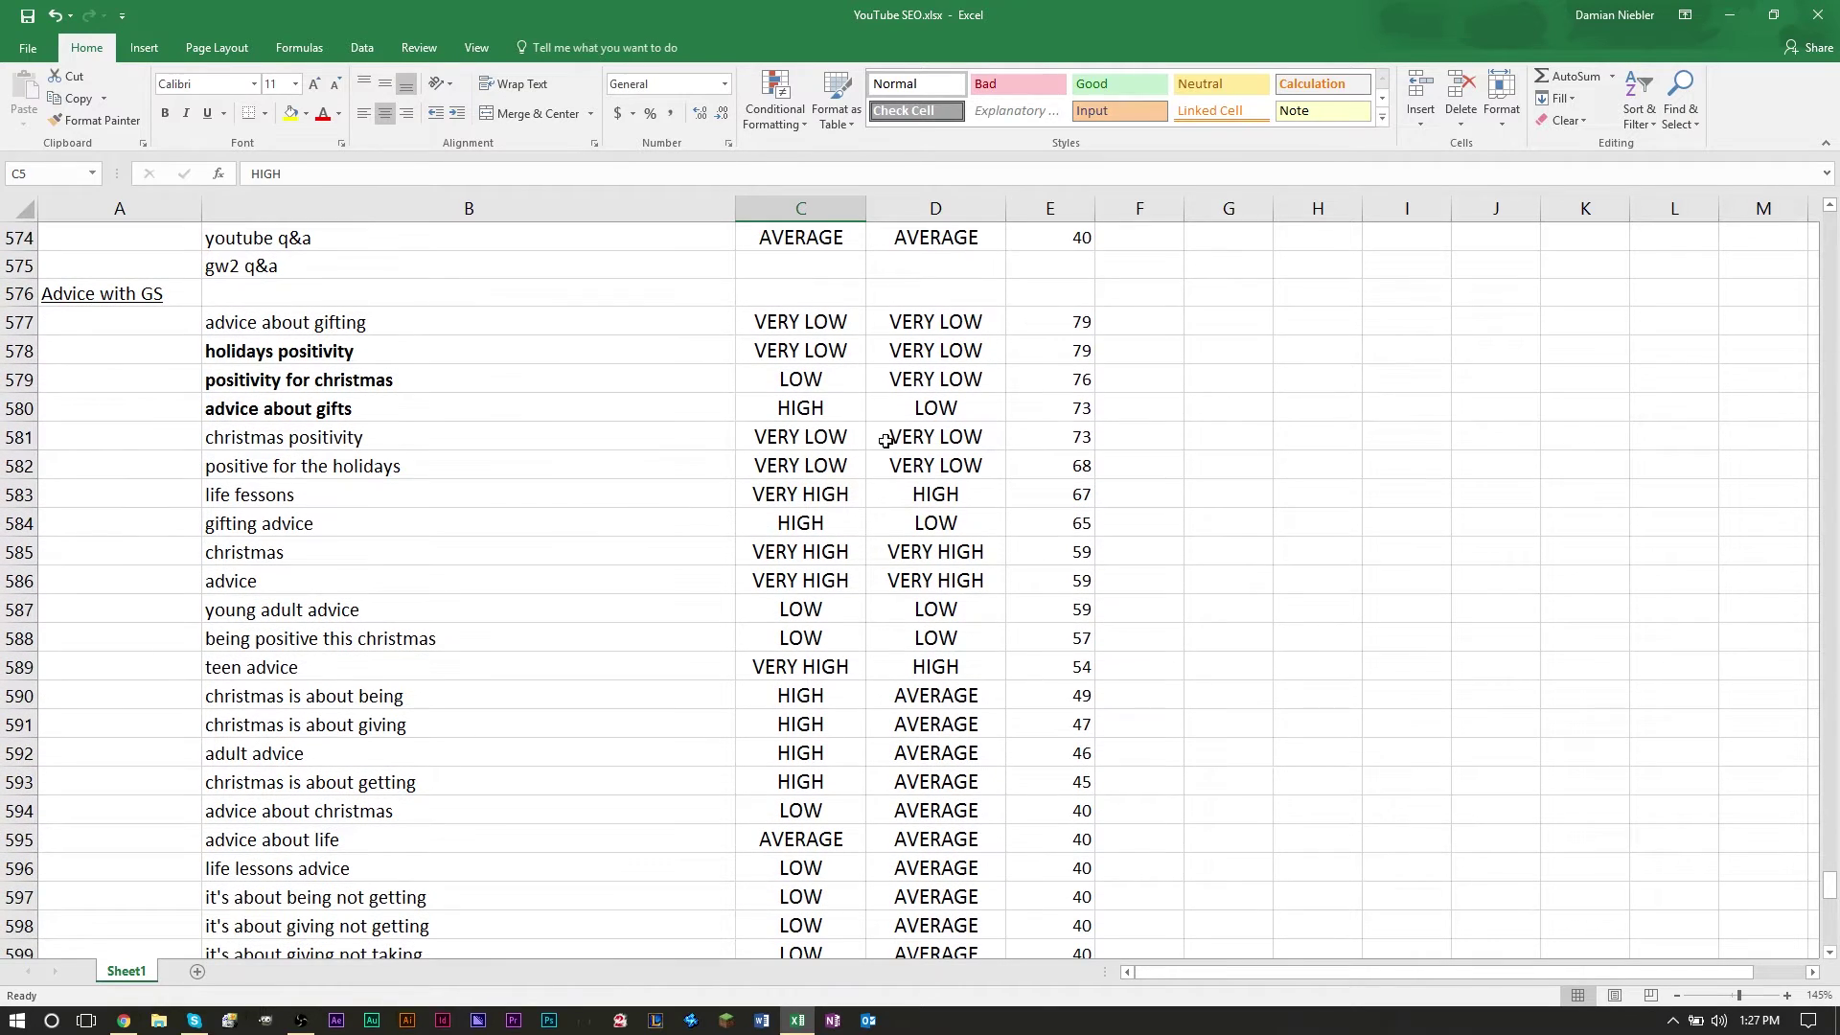
scroll(350, 352, "up", 8)
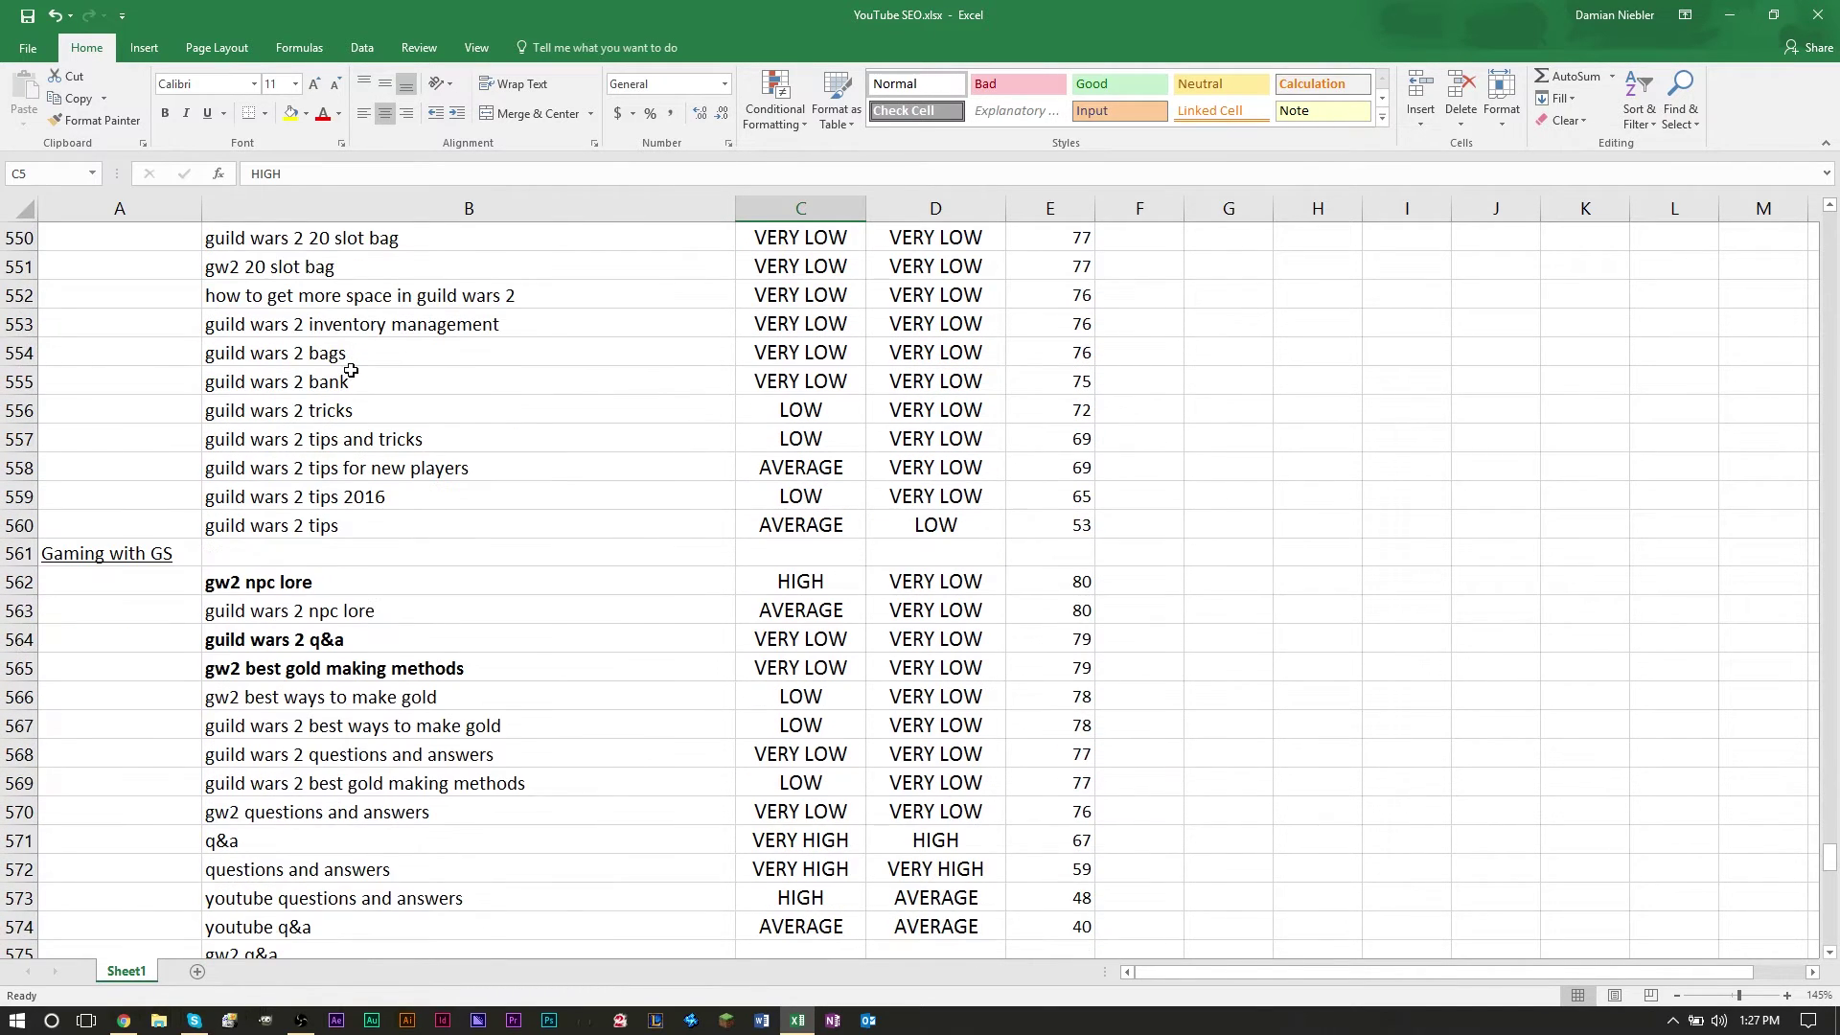
scroll(422, 518, "down", 1)
scroll(426, 509, "down", 2)
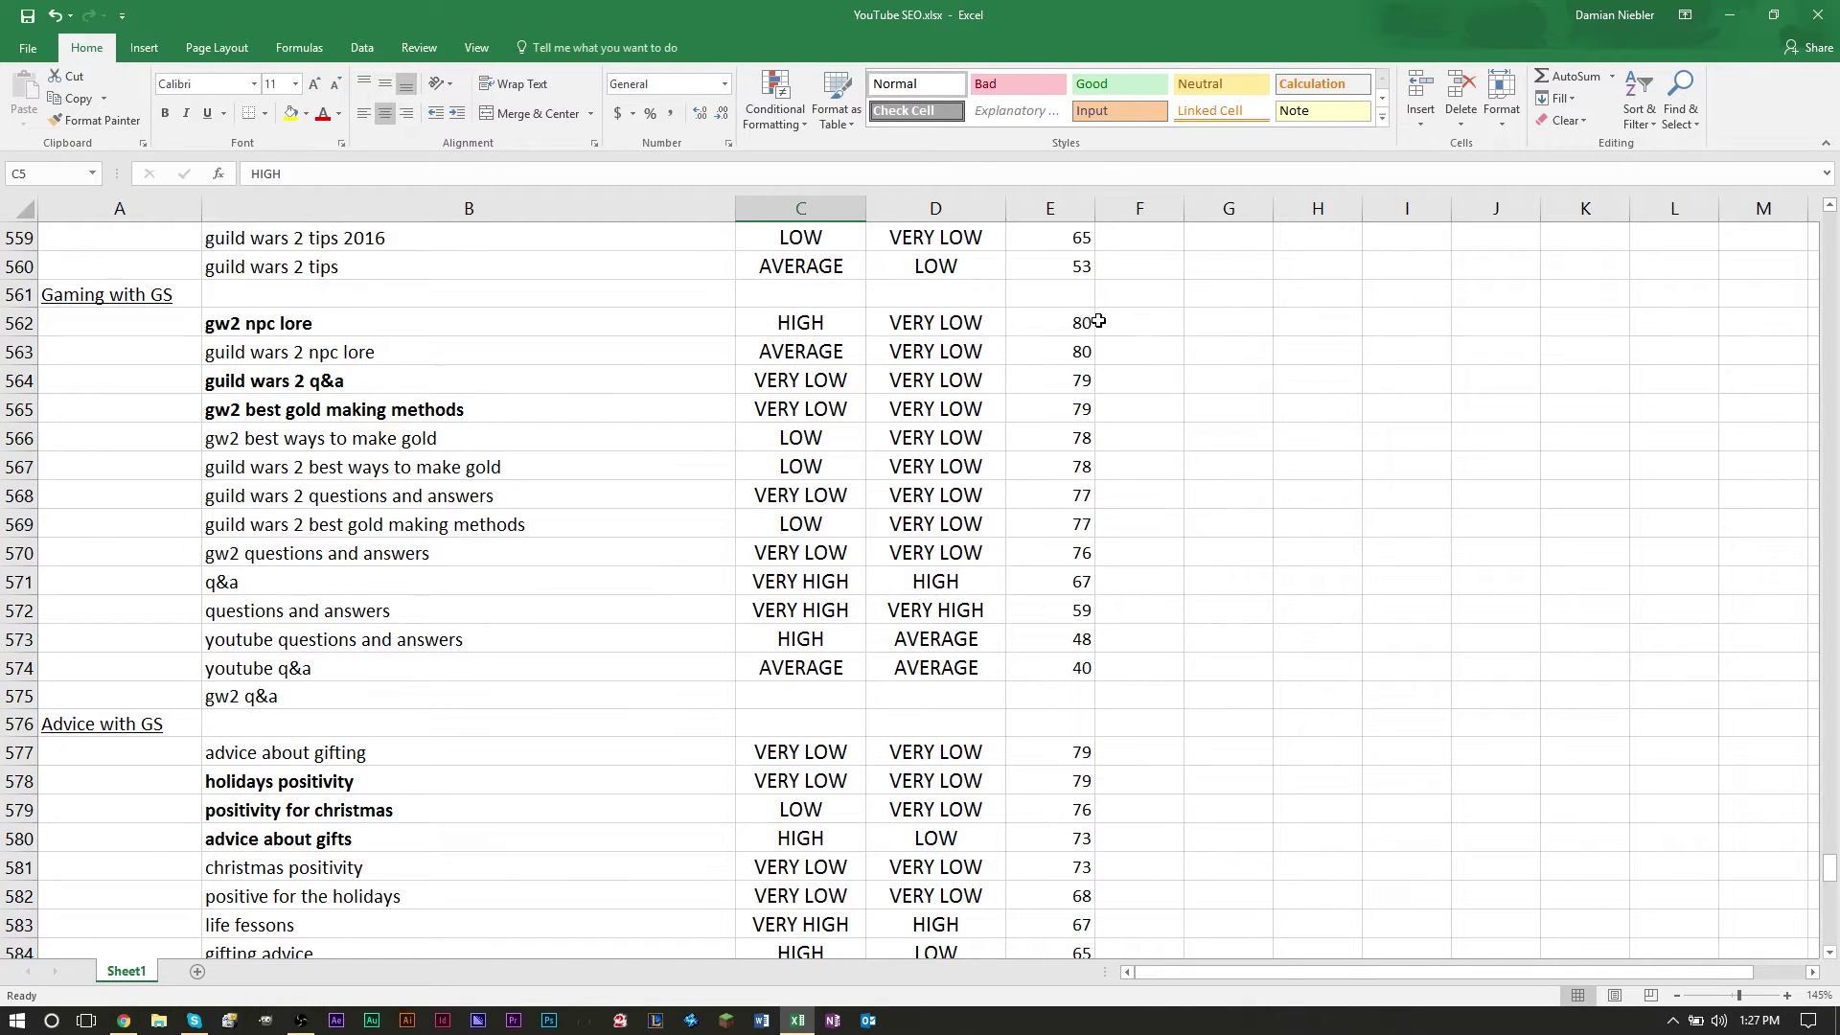
- Check the rating, volume and competition of "gw2 npc lore" in row 562, and switch to Chrome to view the video's matching tags
left_click(1062, 324)
left_click(297, 322)
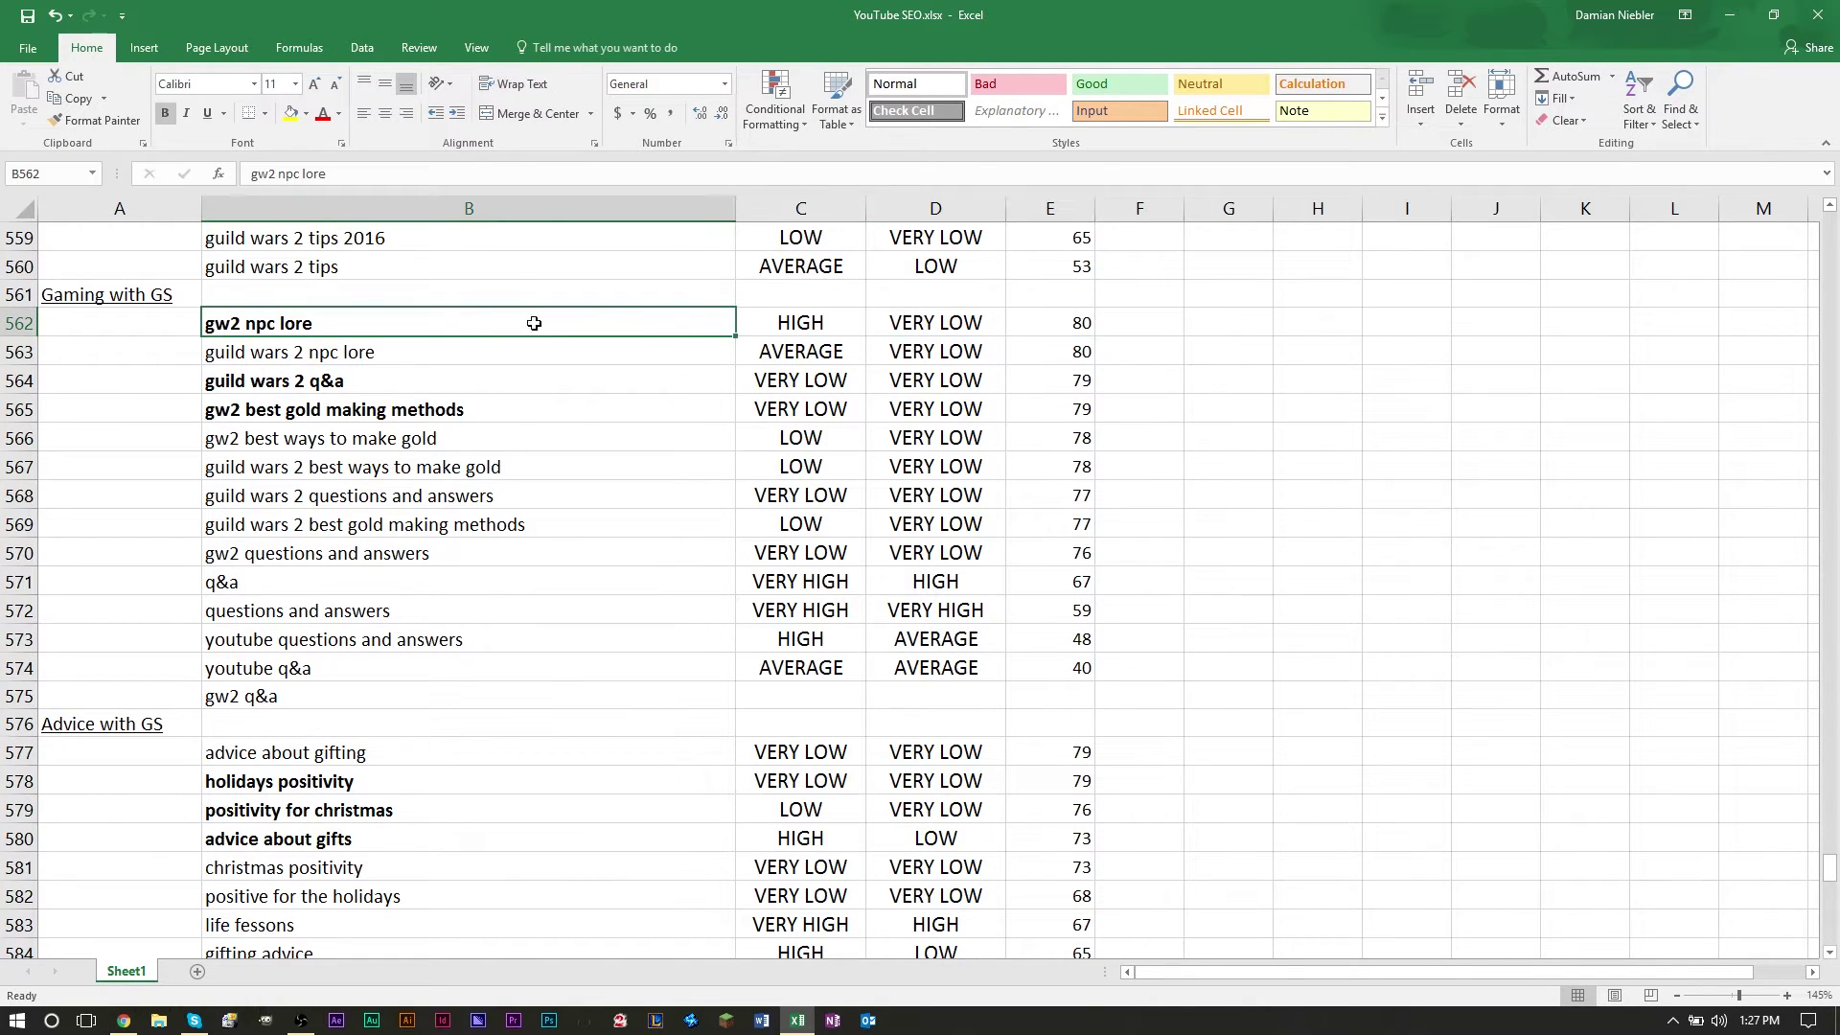
left_click(786, 323)
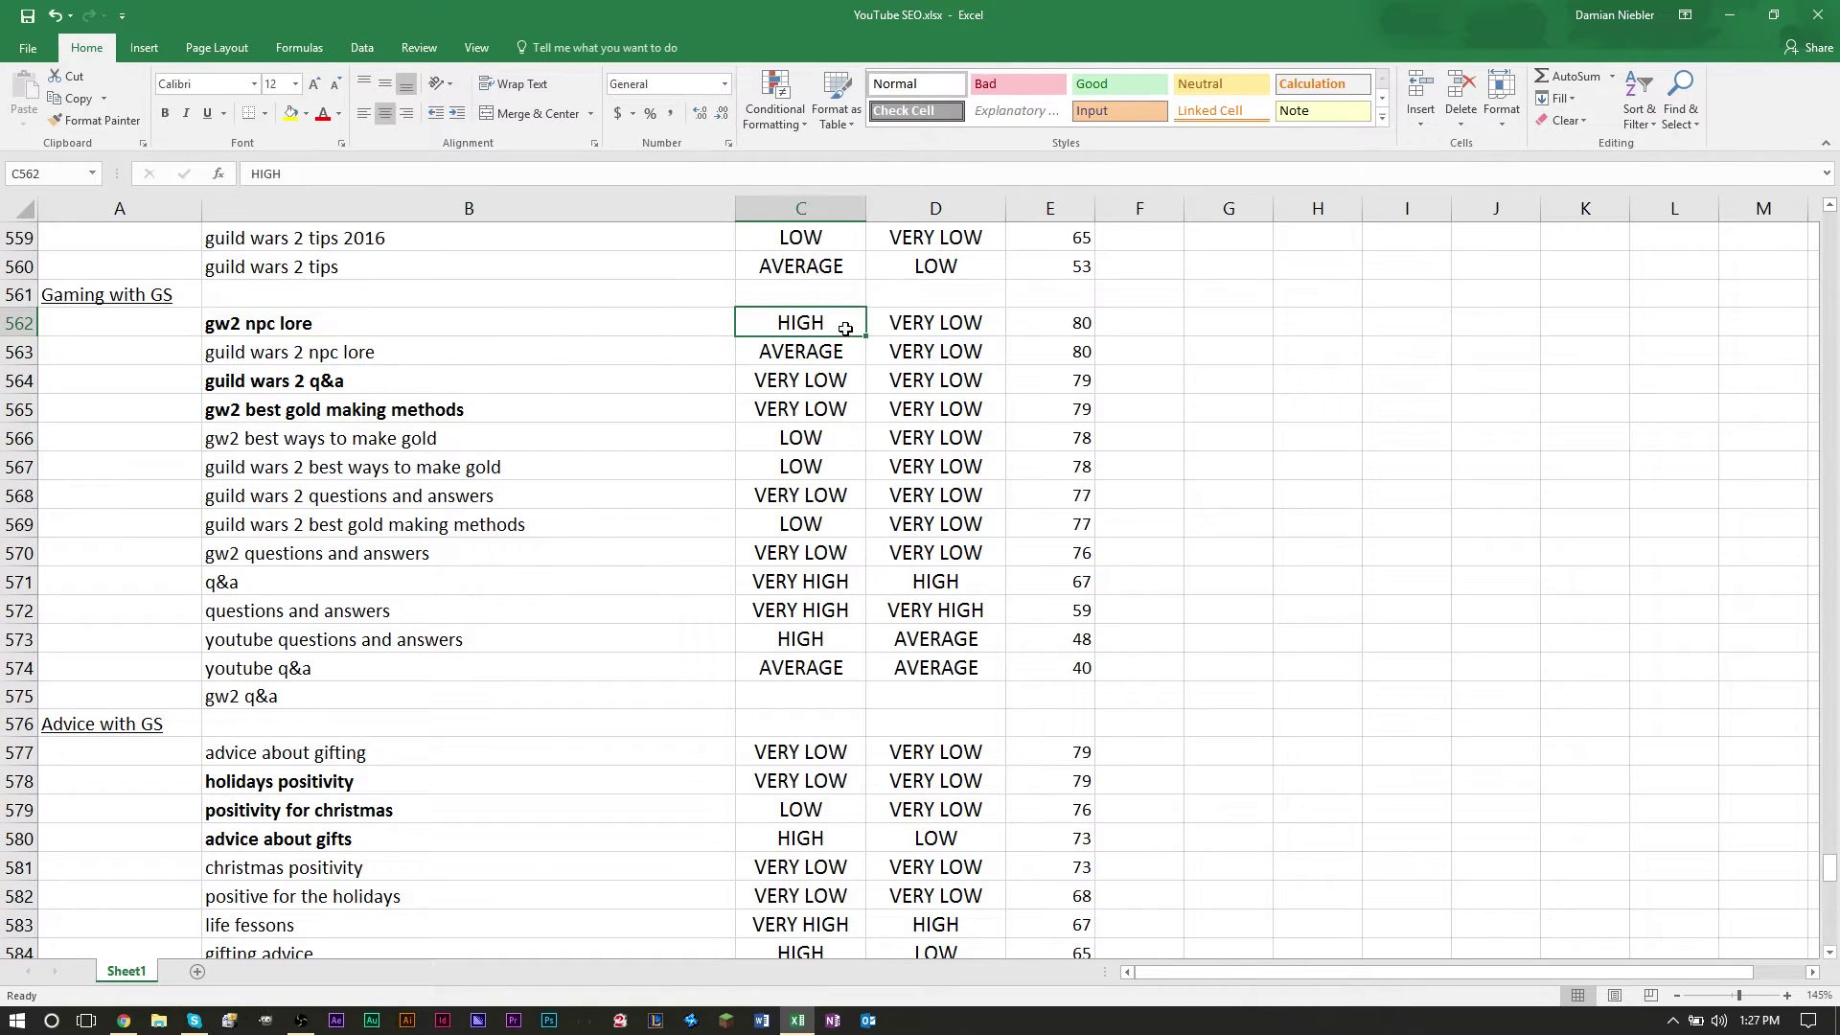
left_click(937, 322)
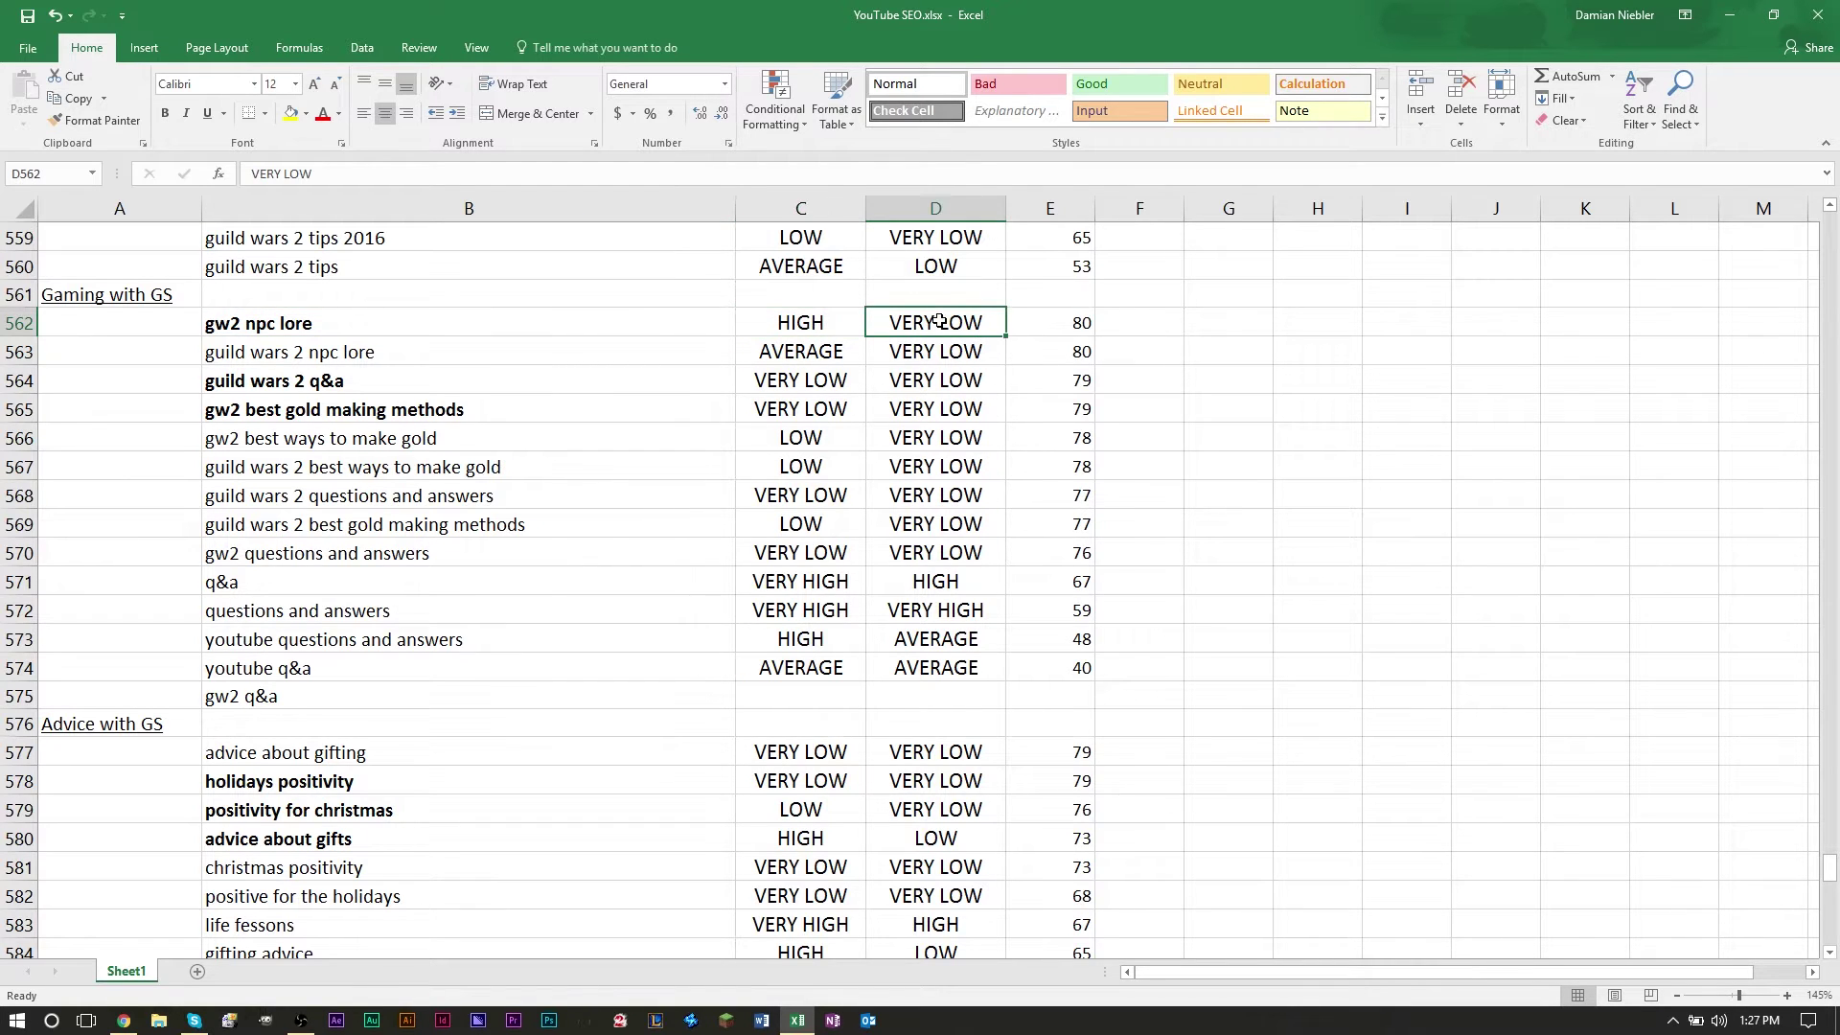
key("alt+Tab")
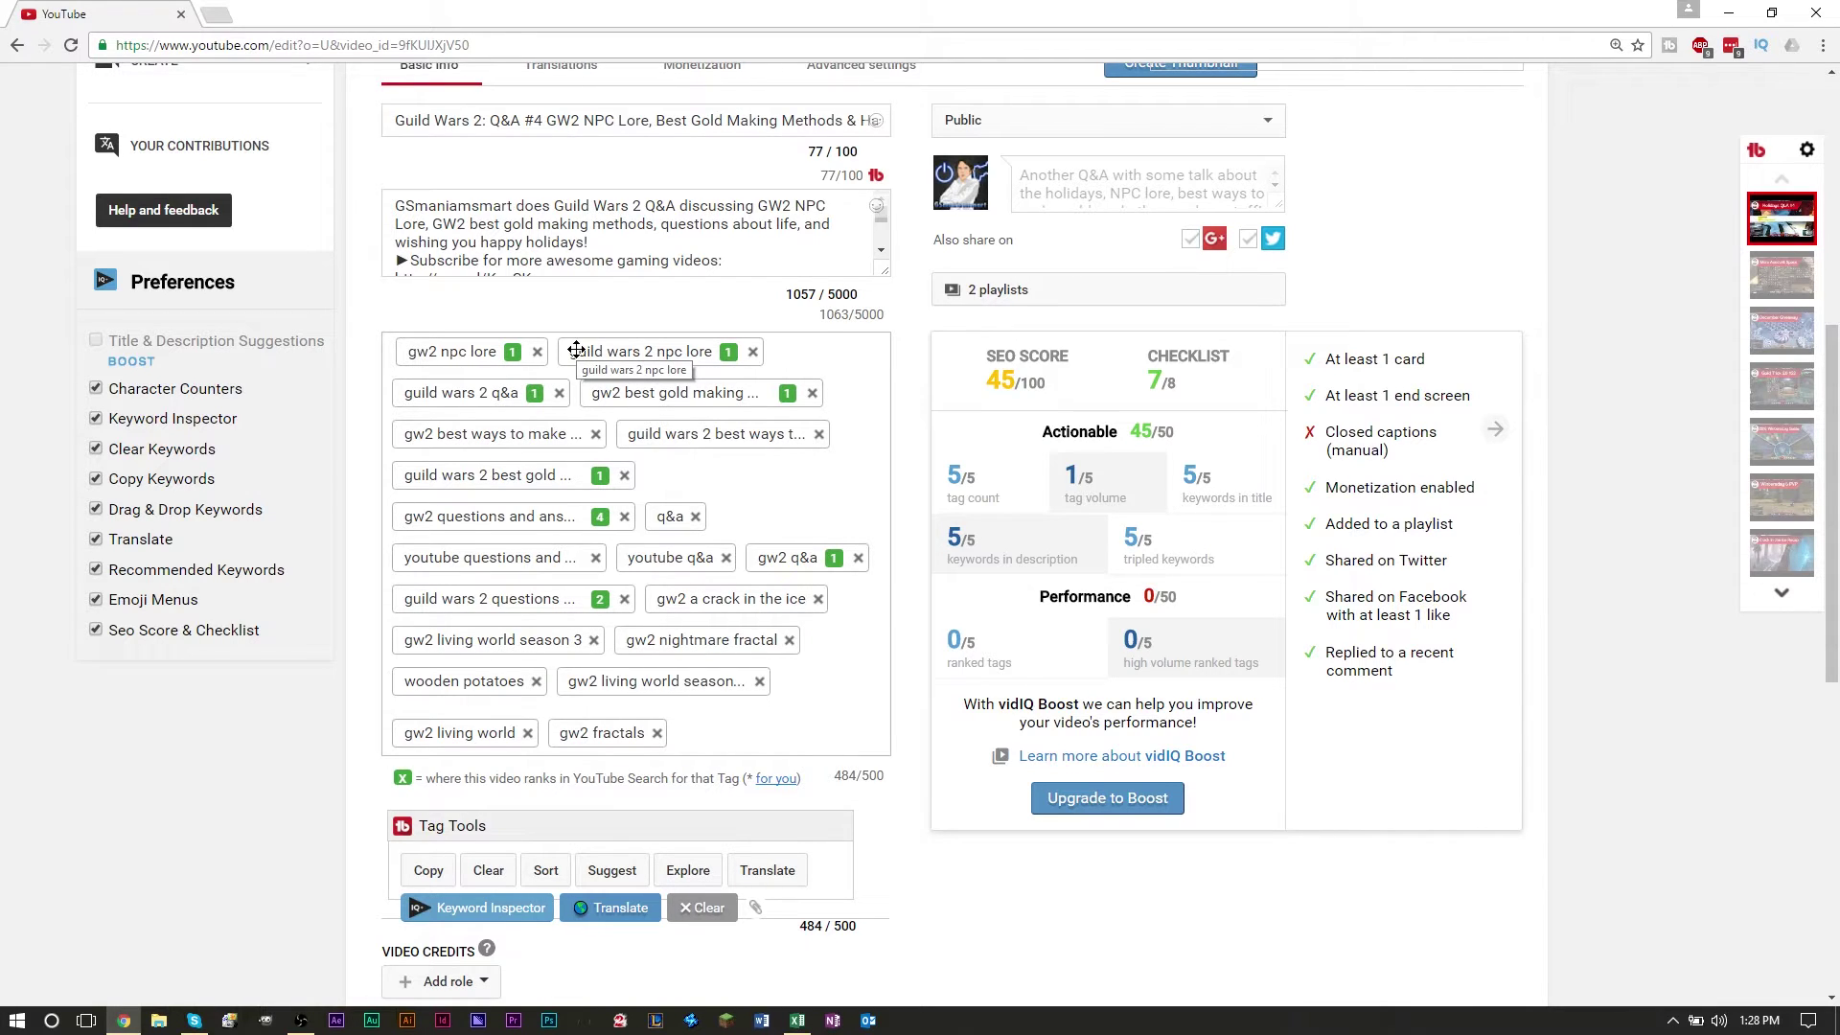
- Compare the ratings in E563:E574 and the keyword rows from 562 down in Excel with the video's tags and SEO score in Chrome
key("alt+Tab")
left_click_drag(1083, 668, 1078, 355)
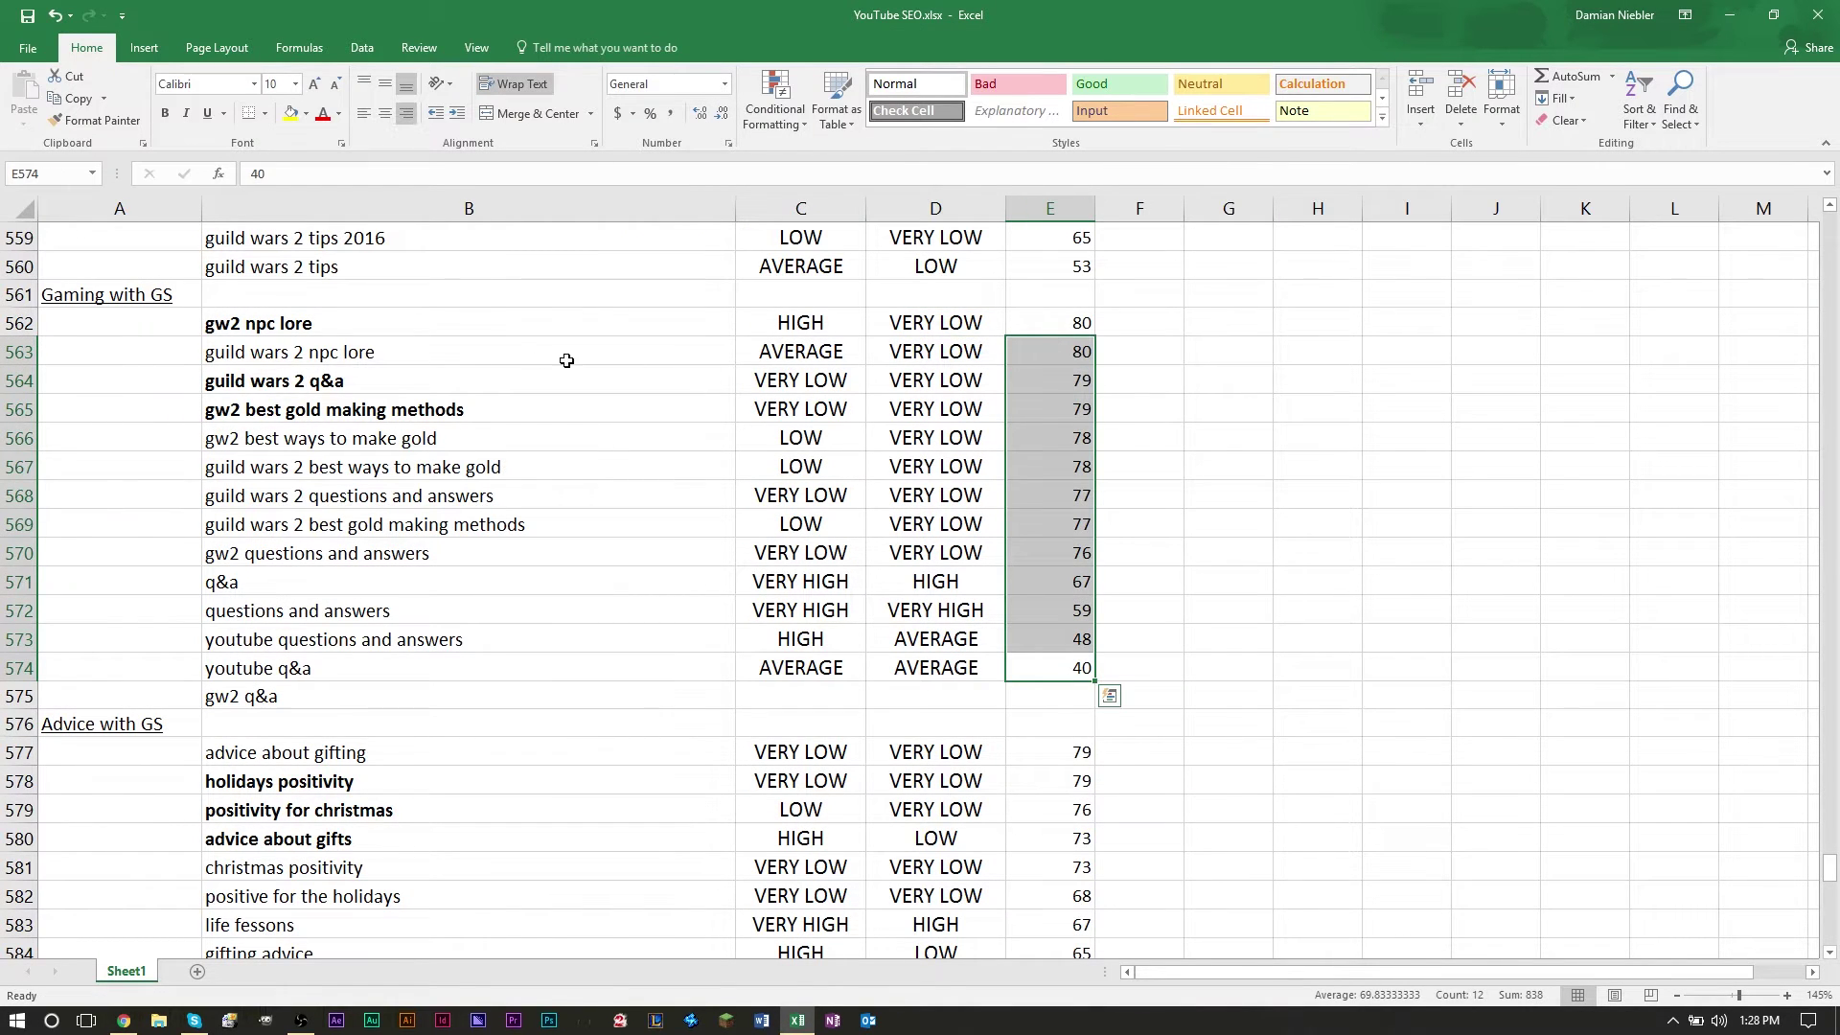
left_click_drag(335, 326, 1081, 579)
key("alt+Tab")
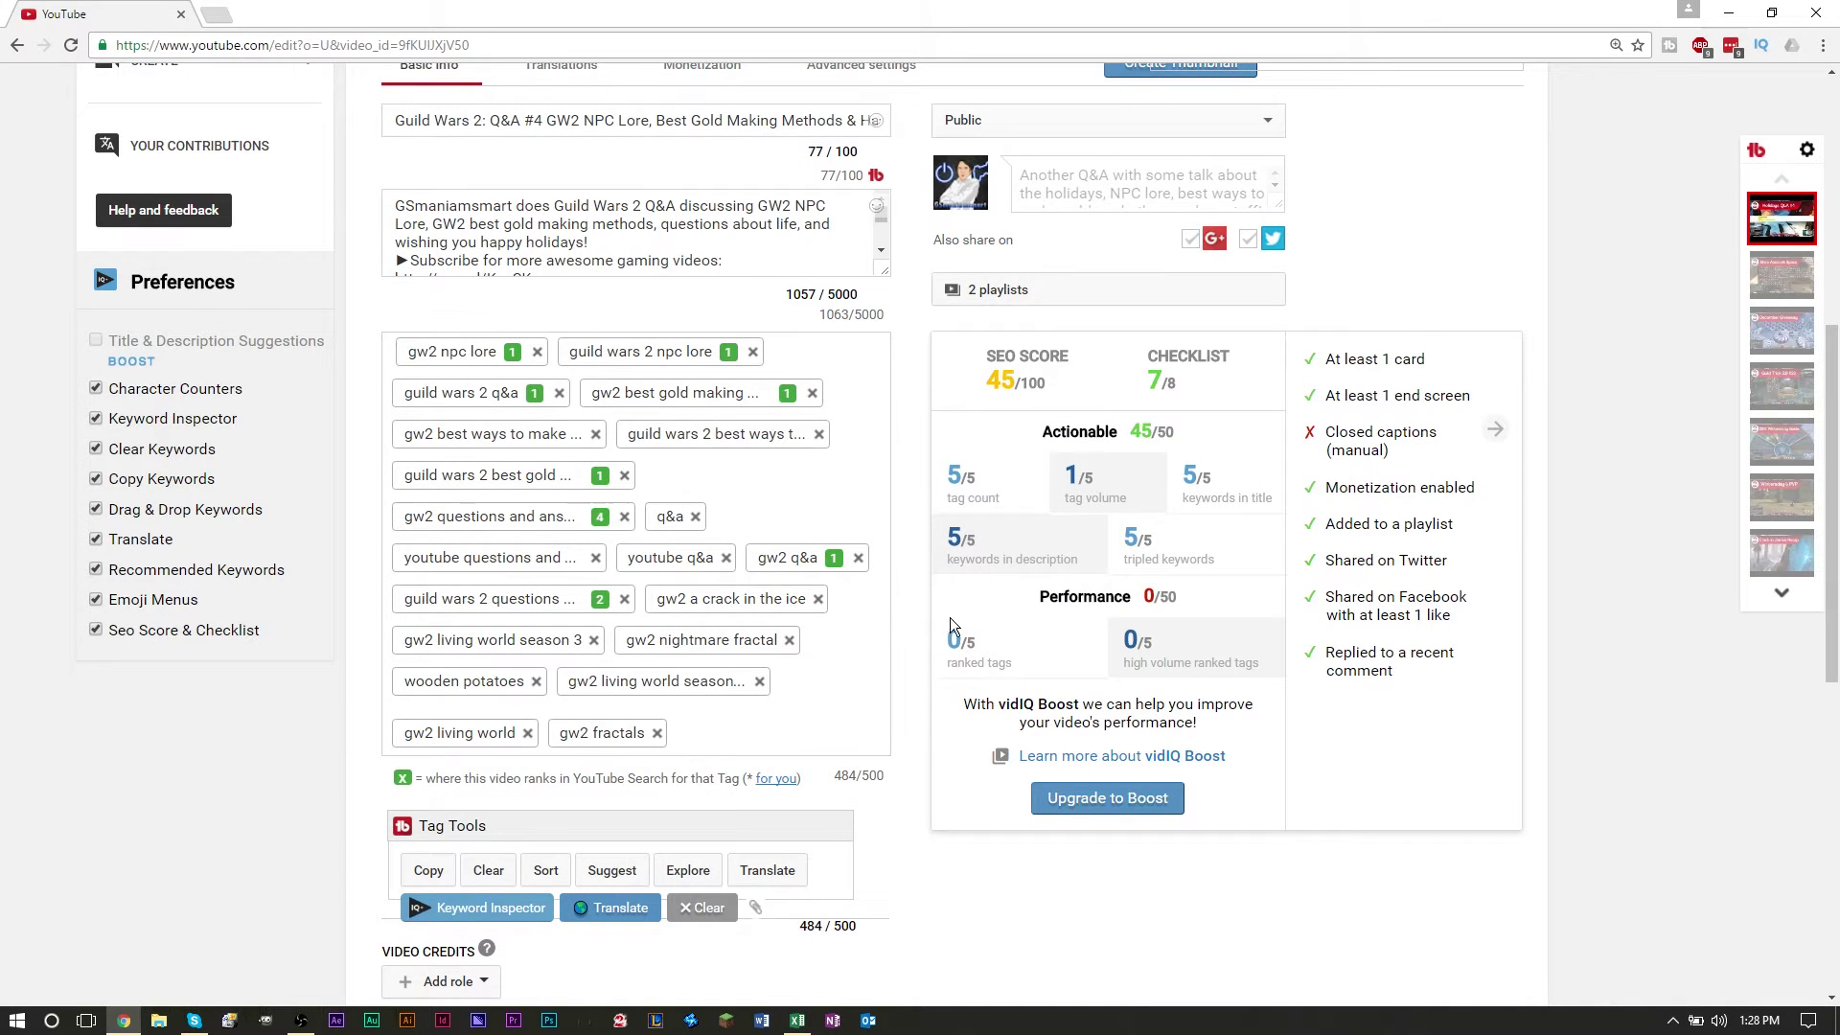
key("alt+Tab")
left_click(1242, 527)
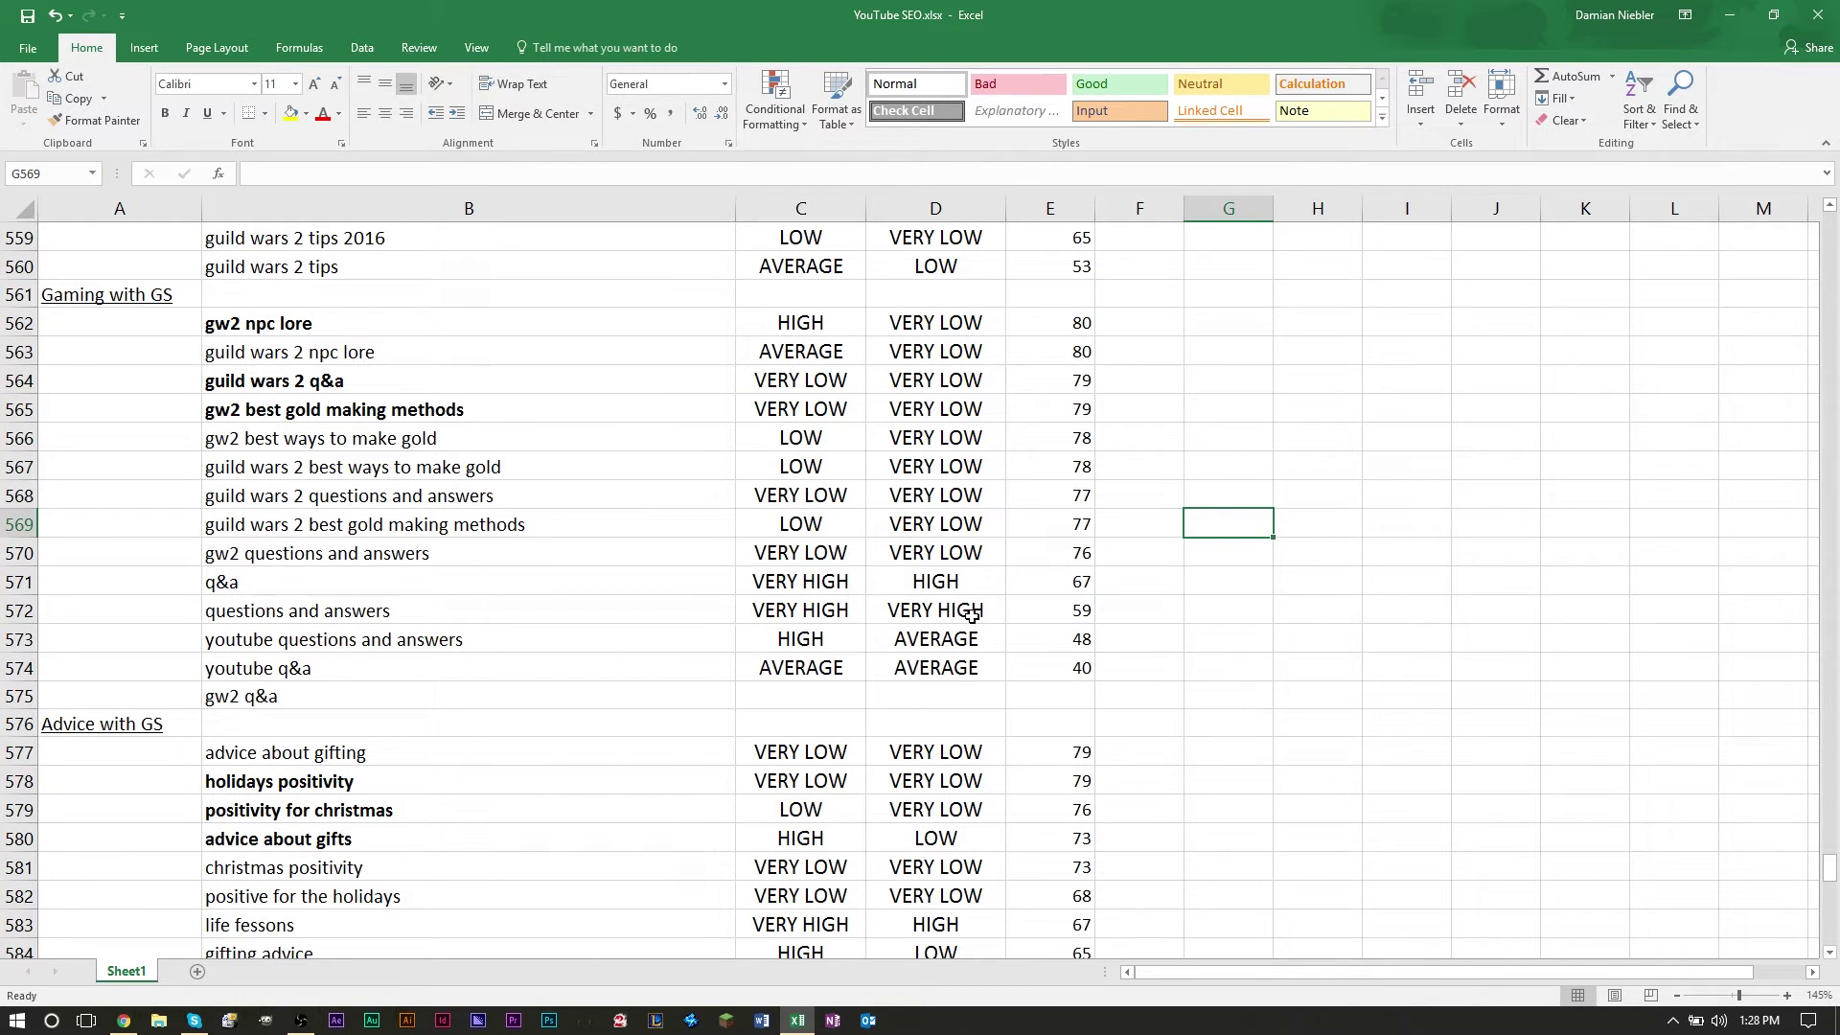
- Enter the group heading "Gsmaniamsmart" in A639, directly below the last keyword row, and move to B640
scroll(805, 688, "down", 5)
scroll(811, 690, "down", 20)
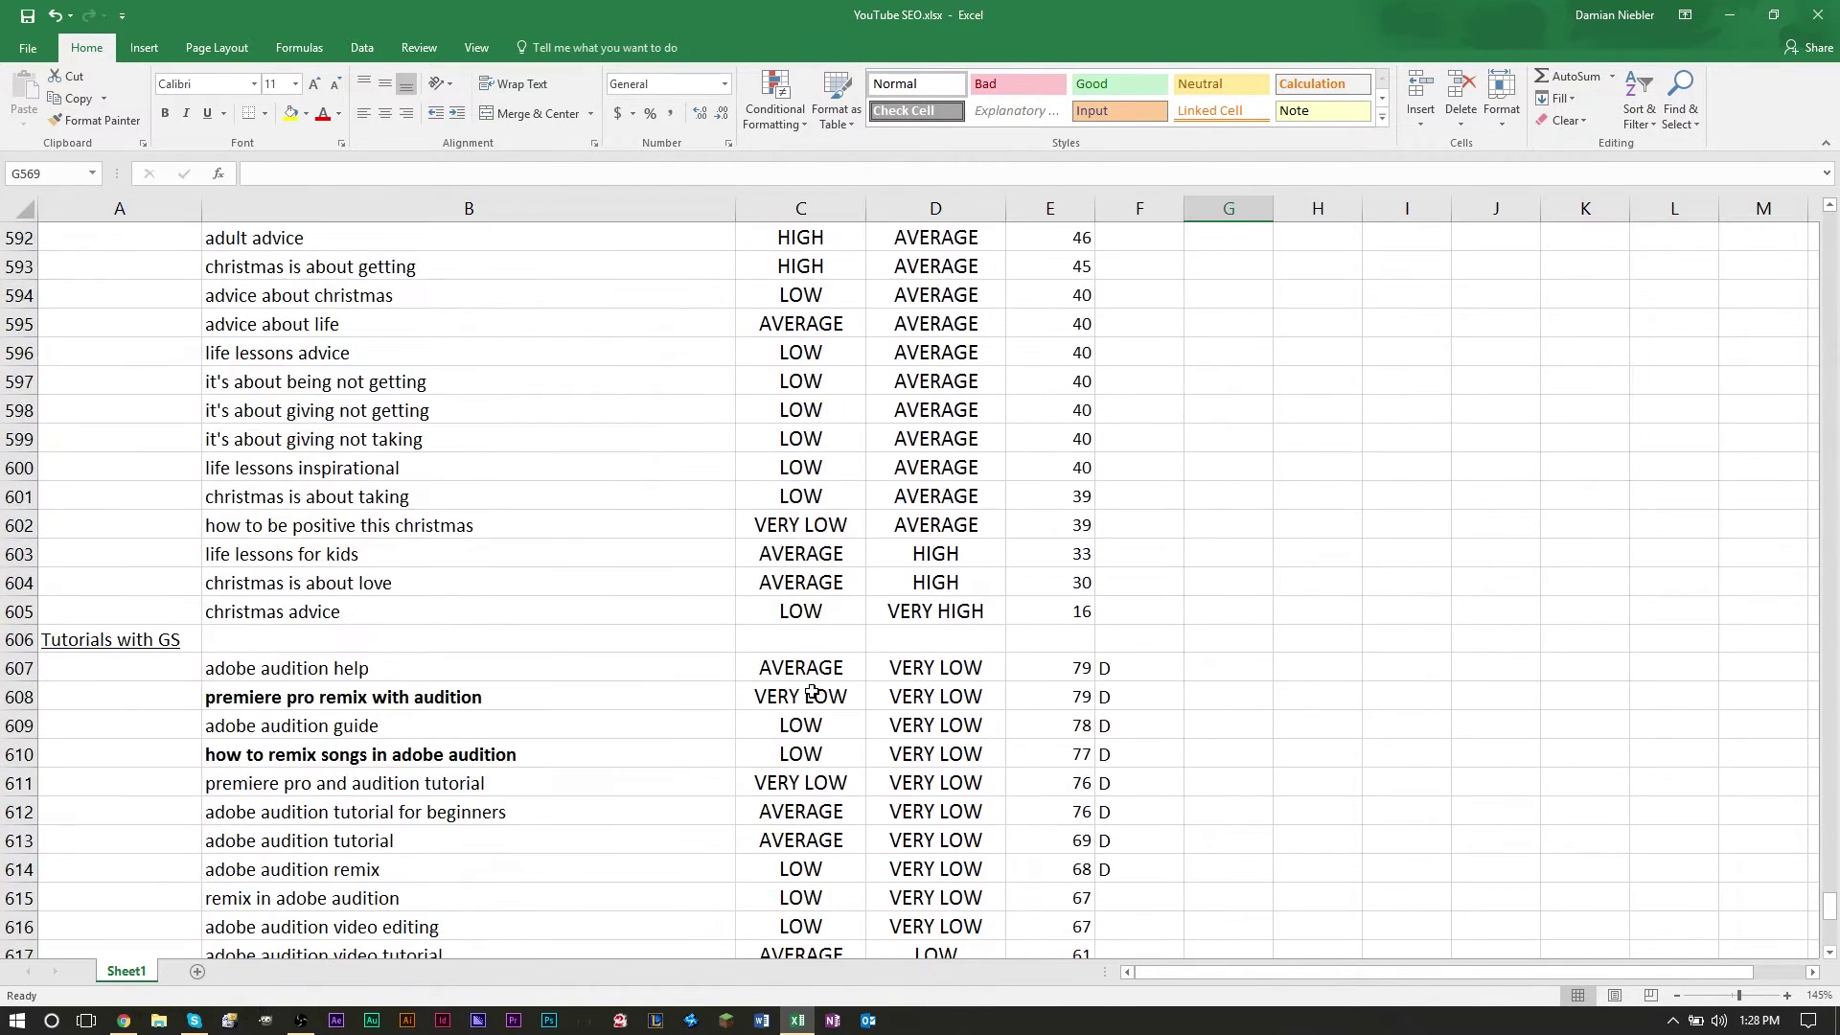
scroll(810, 686, "up", 2)
scroll(809, 686, "down", 5)
scroll(809, 685, "up", 4)
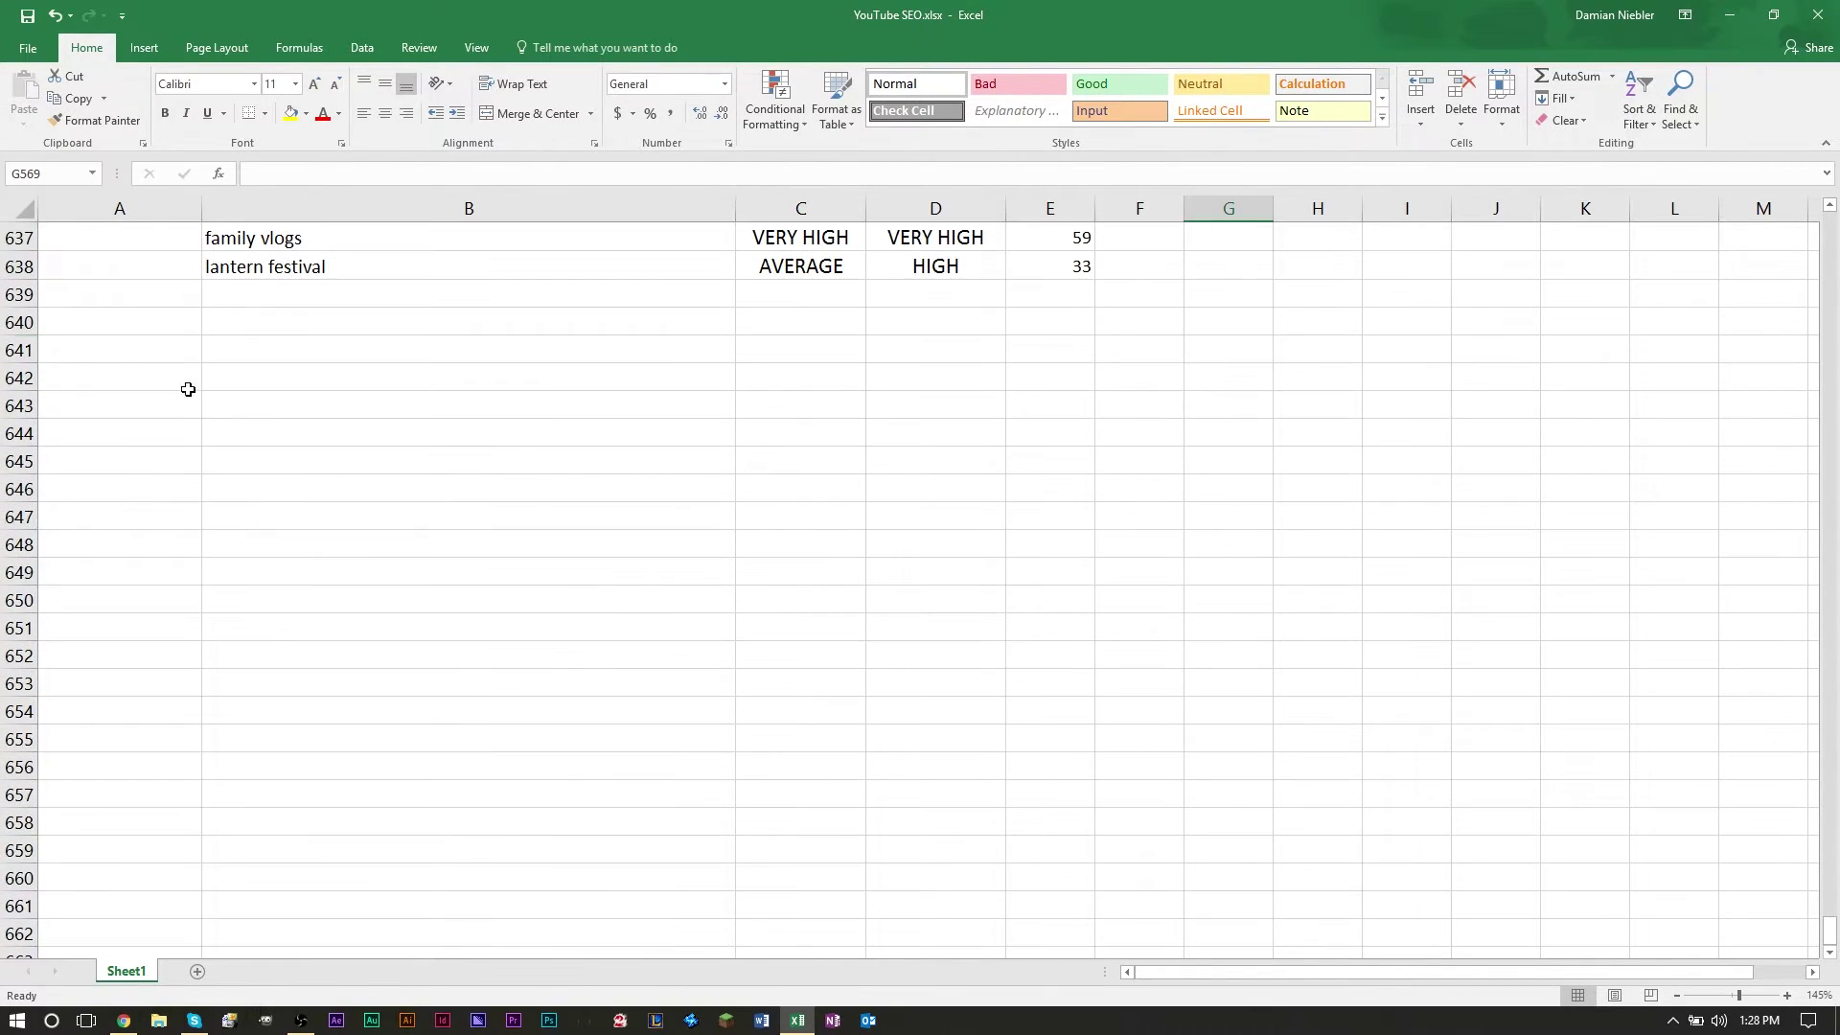
left_click(181, 294)
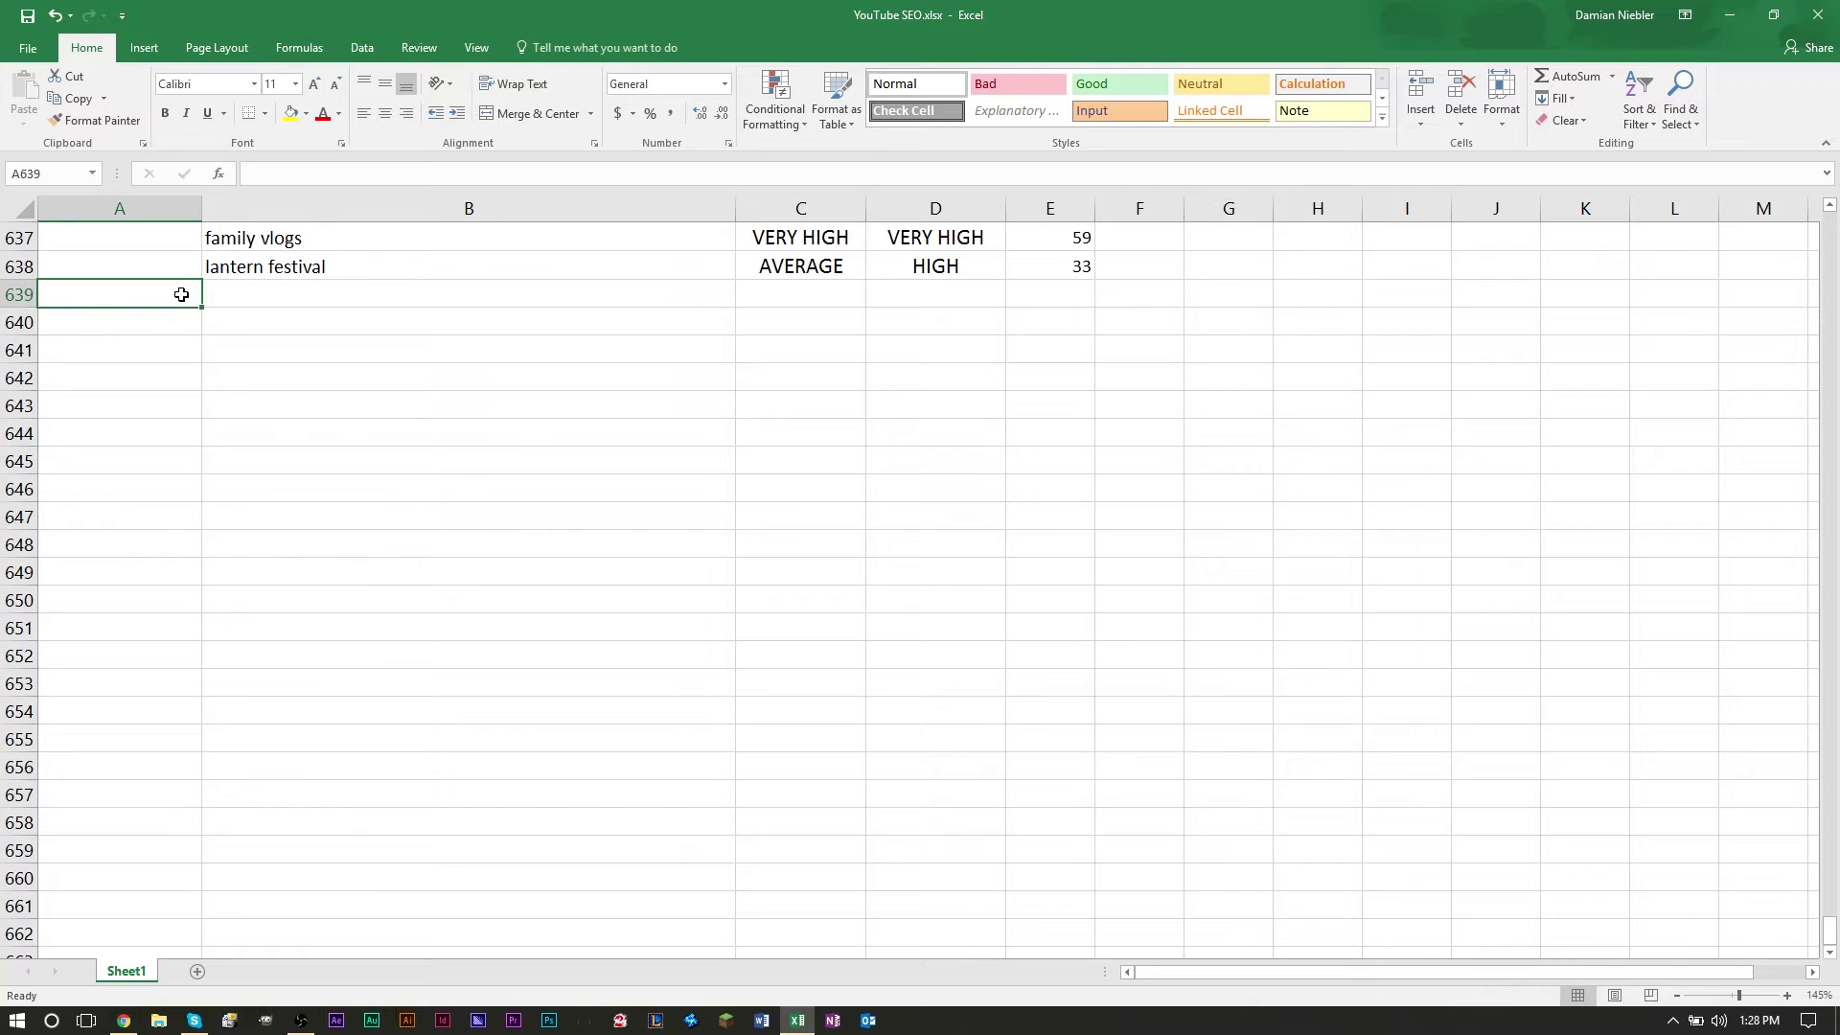
type("Gsmaniamsmart")
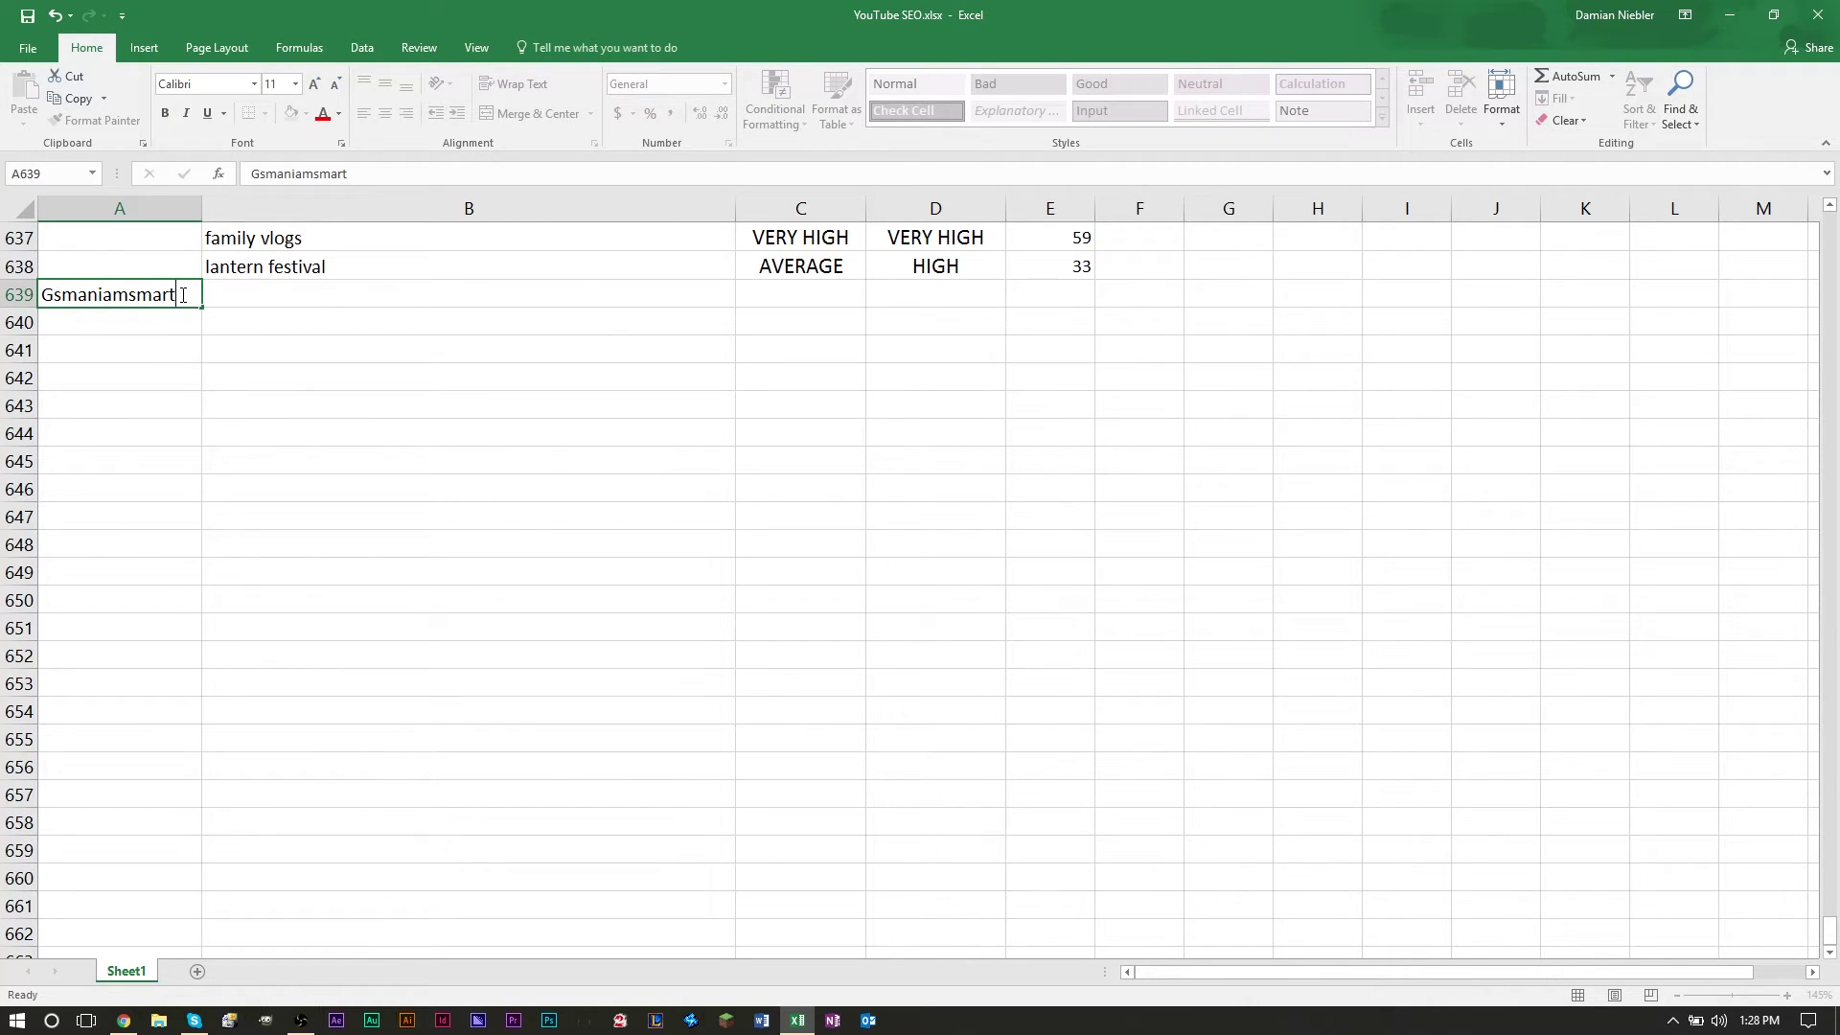
key("Tab")
key("Down")
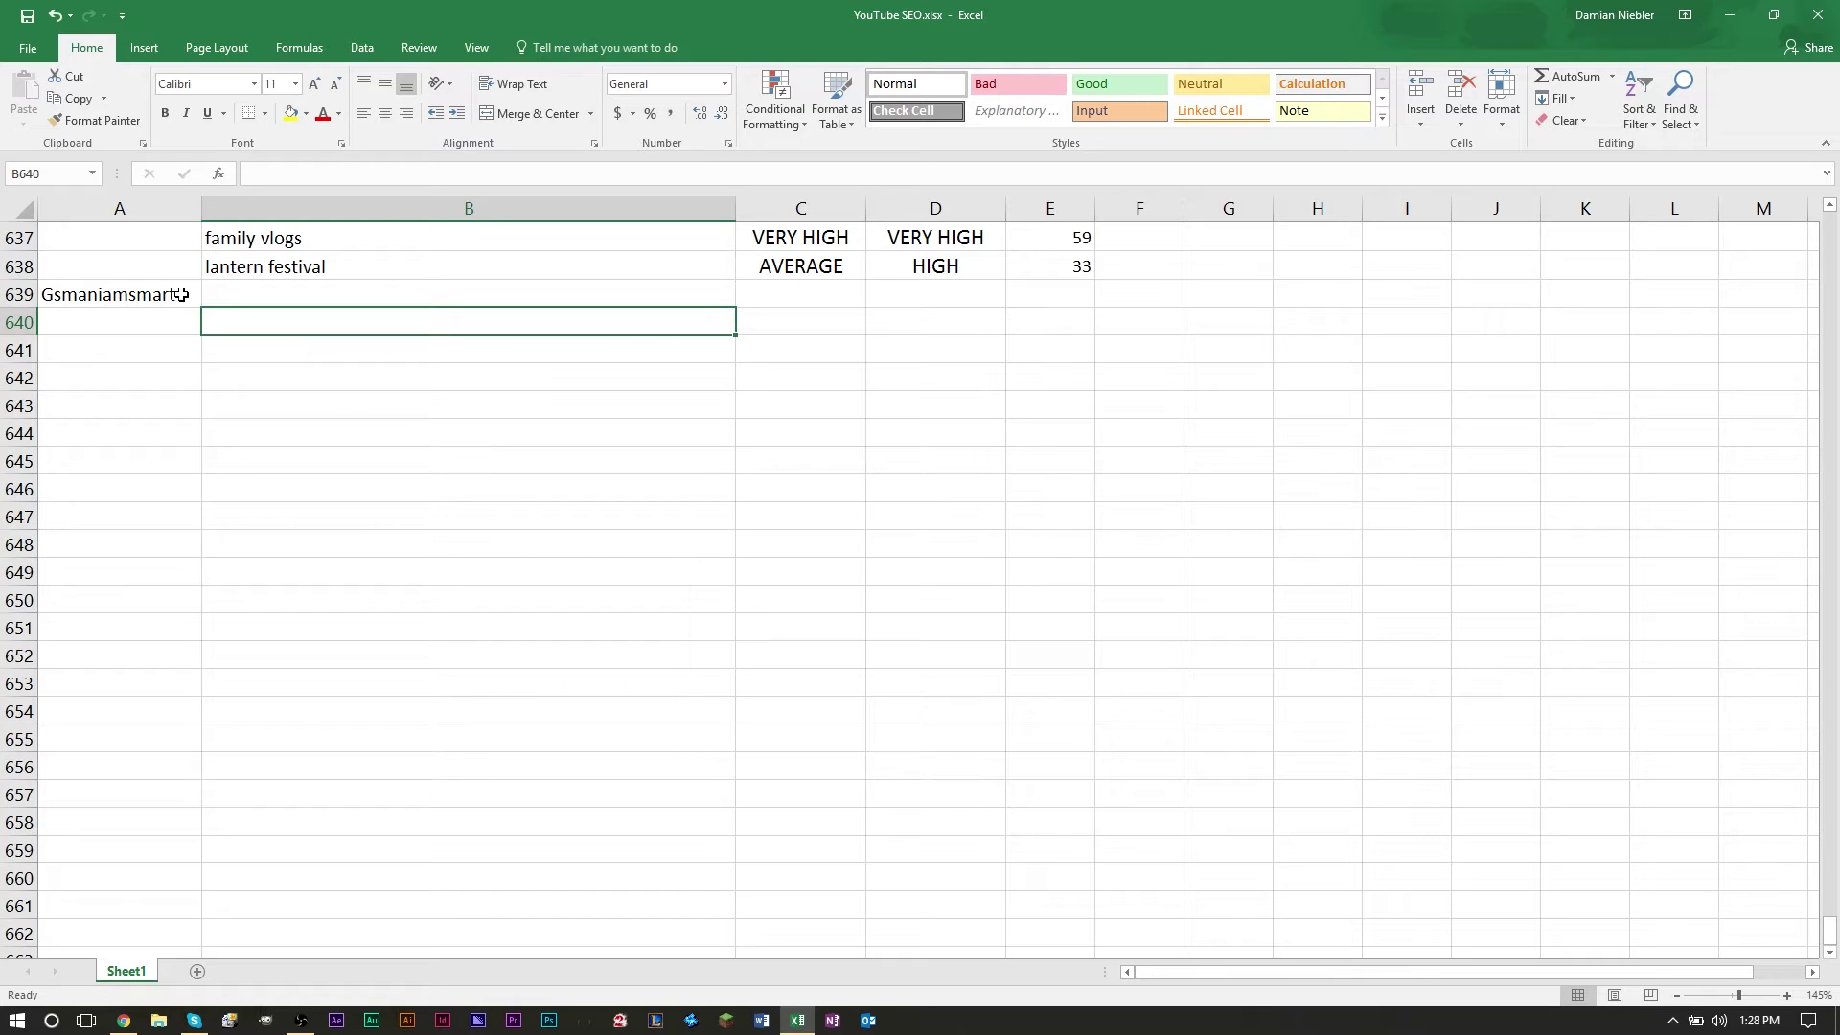
- Enter the keywords "how to make a sandwich" in B640 and "how to make the best sandwhich" in B641
type("h")
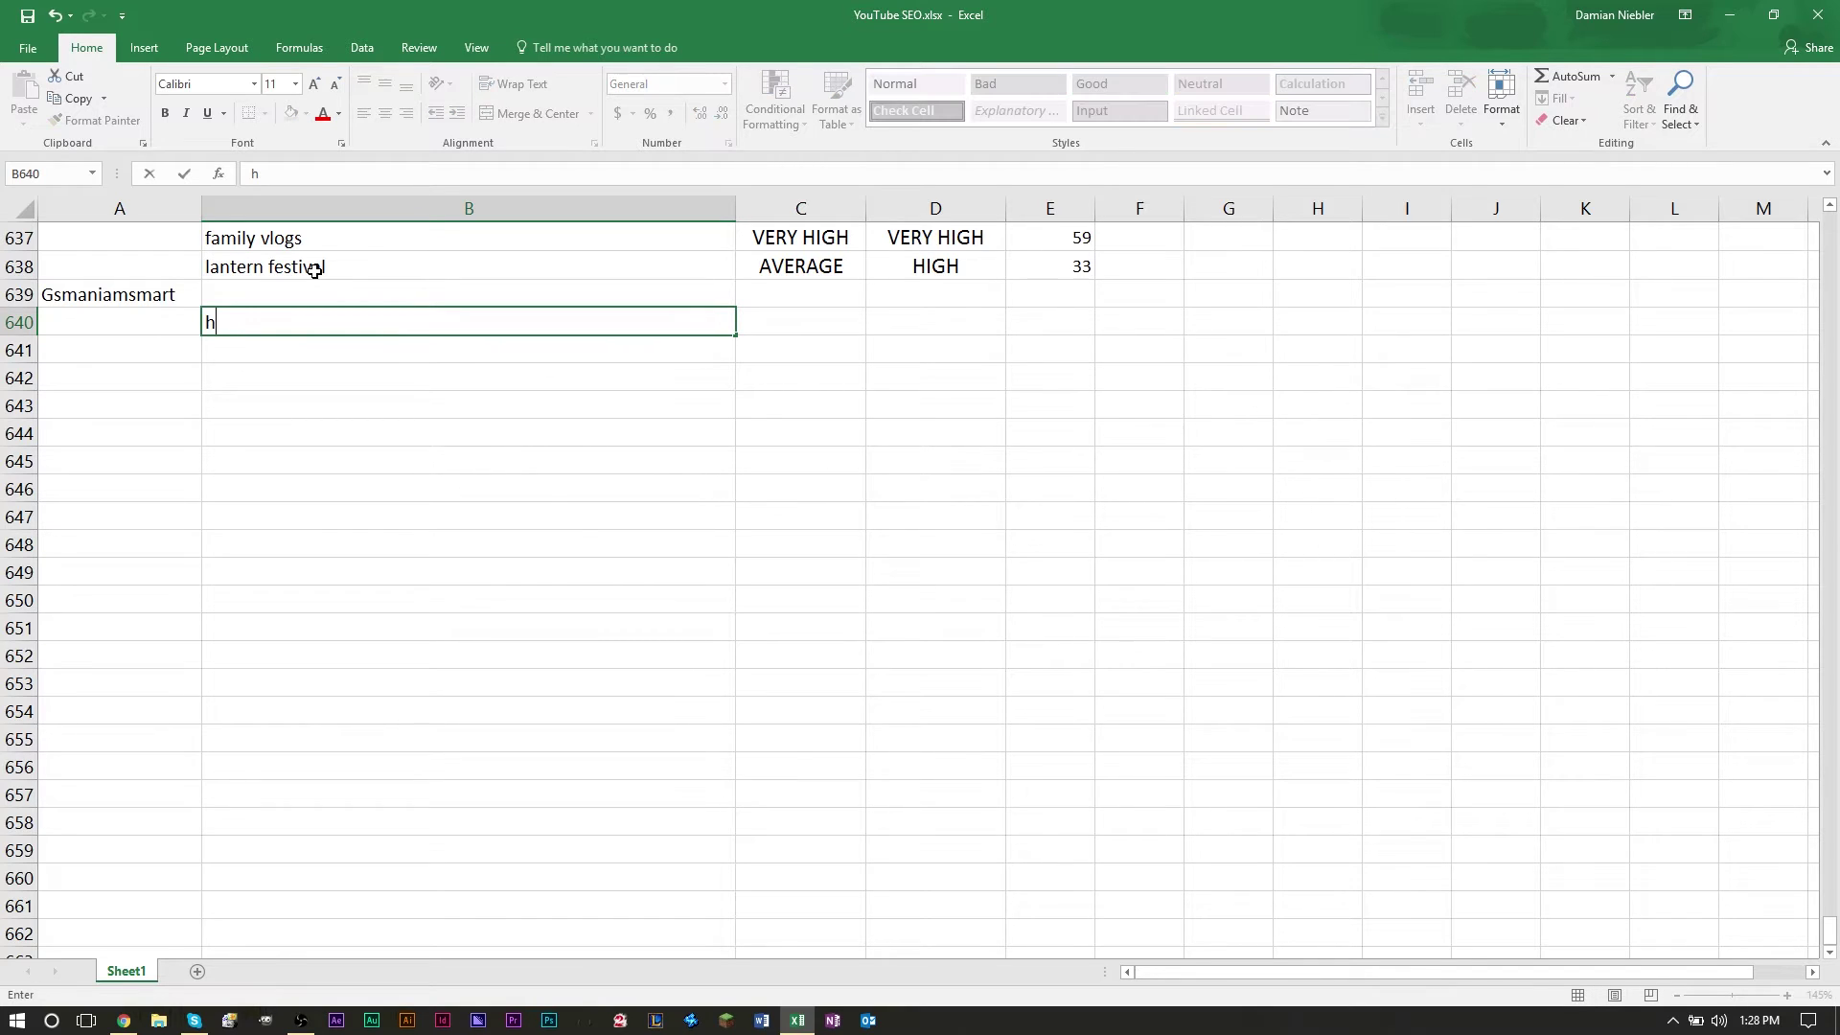
type("ow to make a sandw")
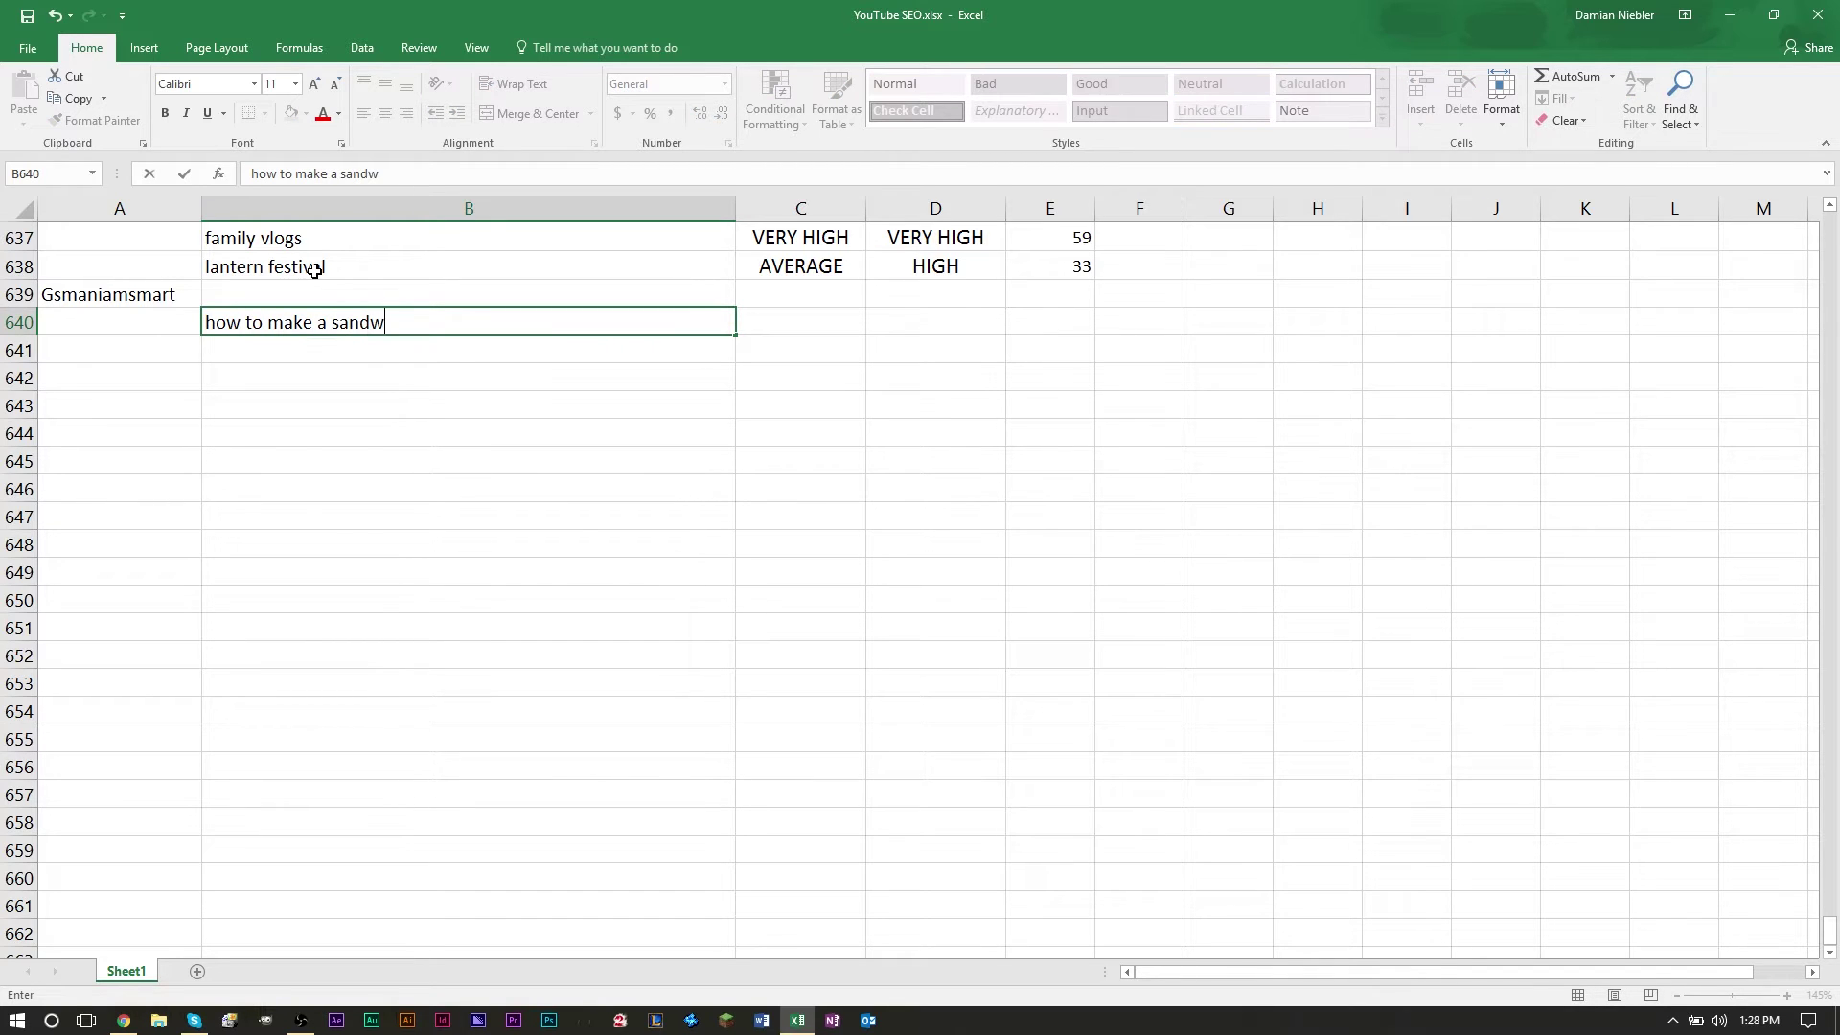
type("ich")
key("Return")
type("h")
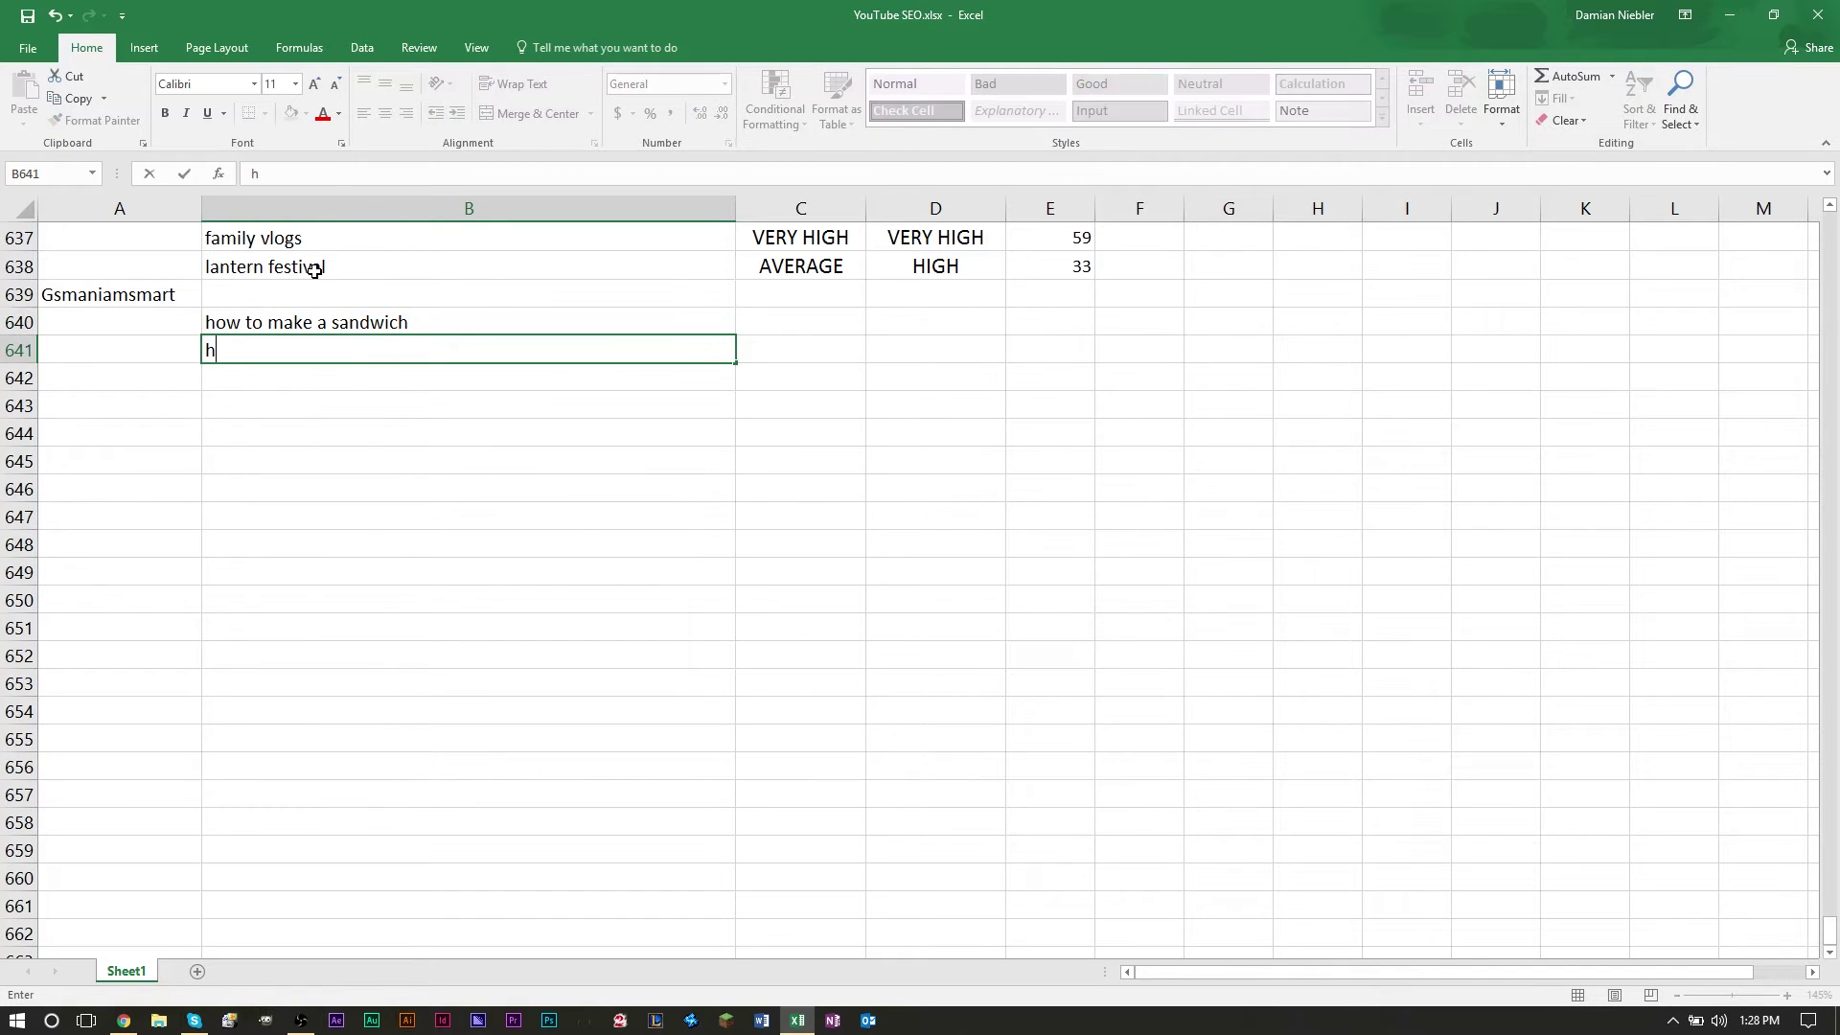
type("ow to make the best s")
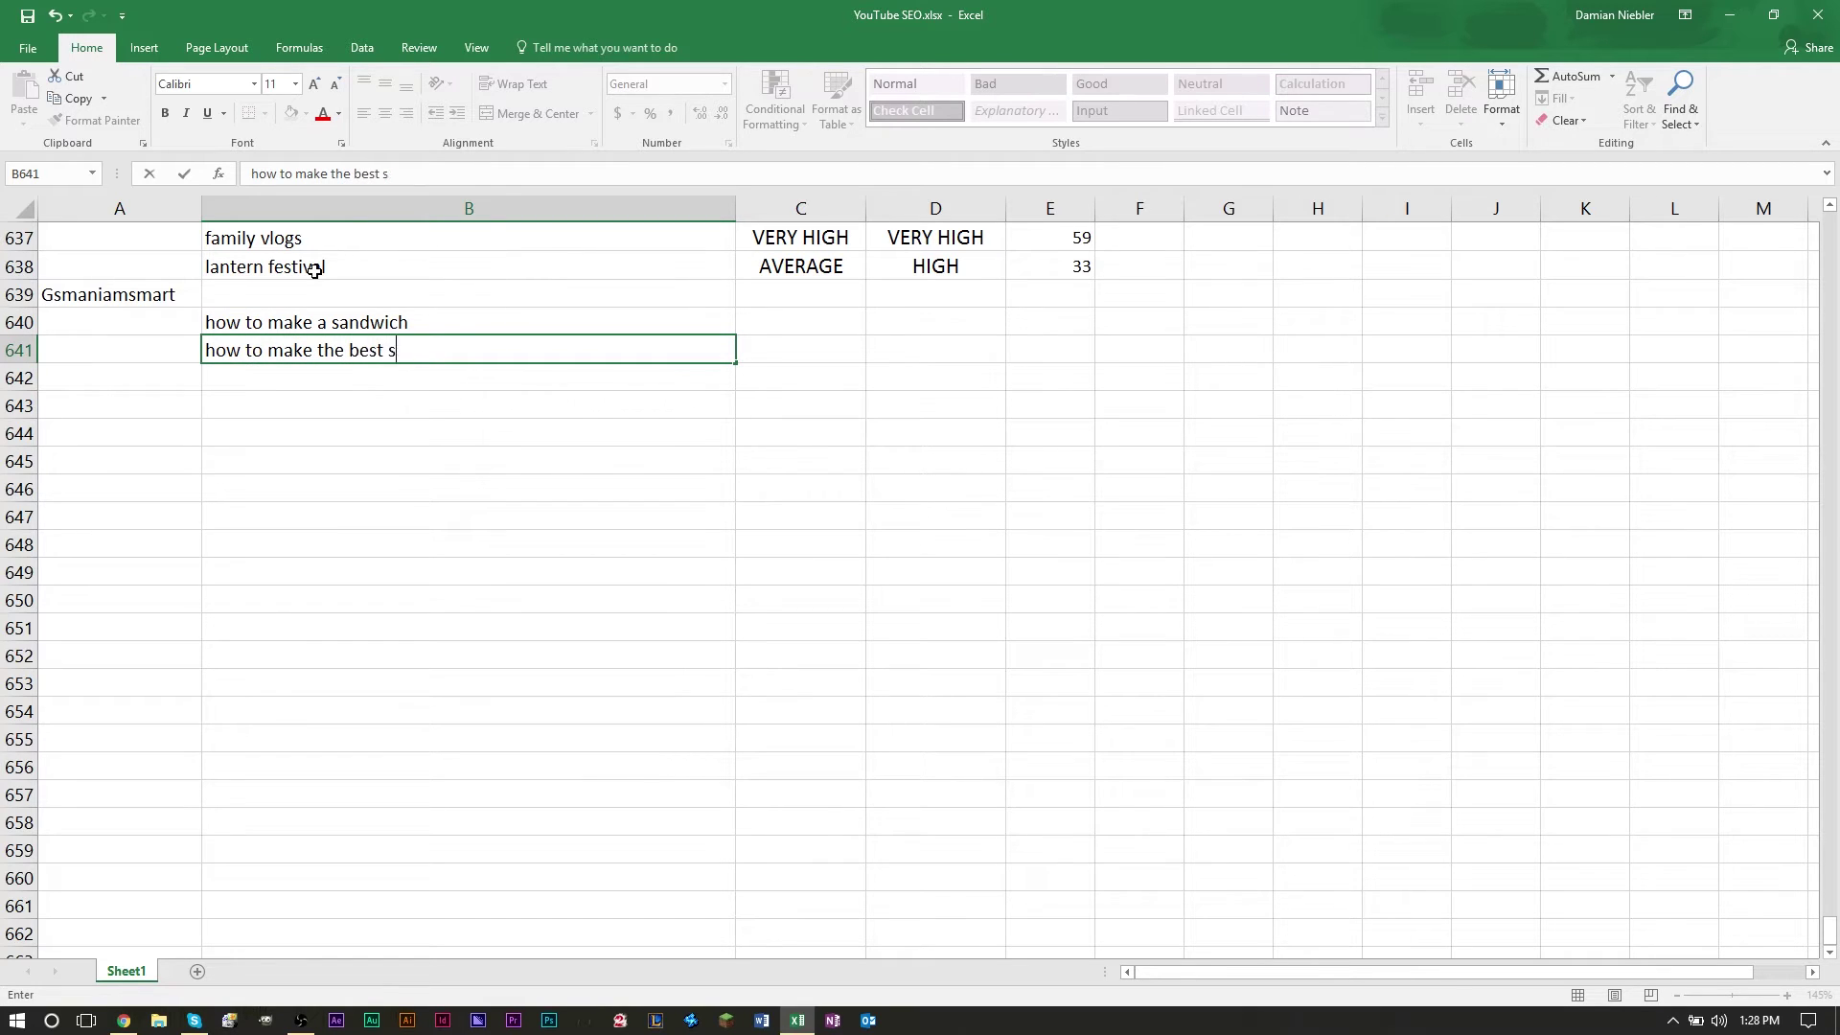
type("andwhich")
key("Return")
- Add the keywords "making sandwiches" in B642 and "awesome sandwich" in B643
type("making")
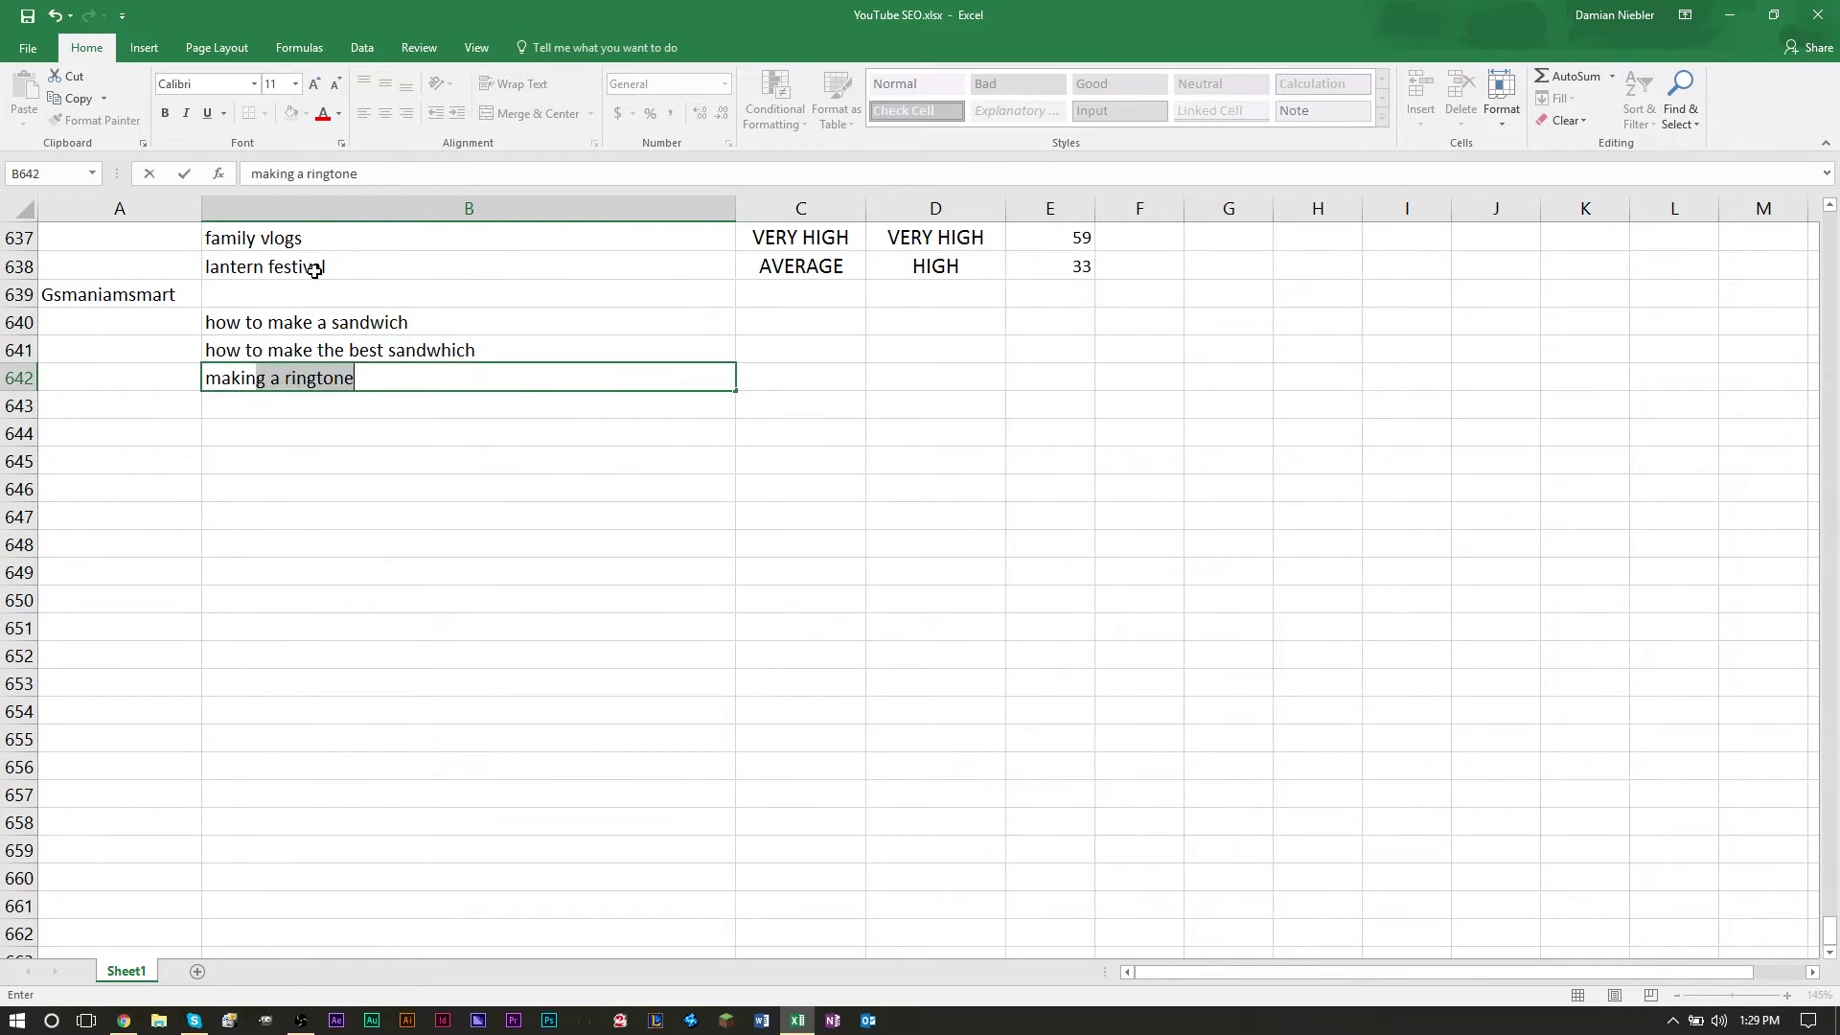
type(" sandwiches")
key("Return")
type("awesome sandwh")
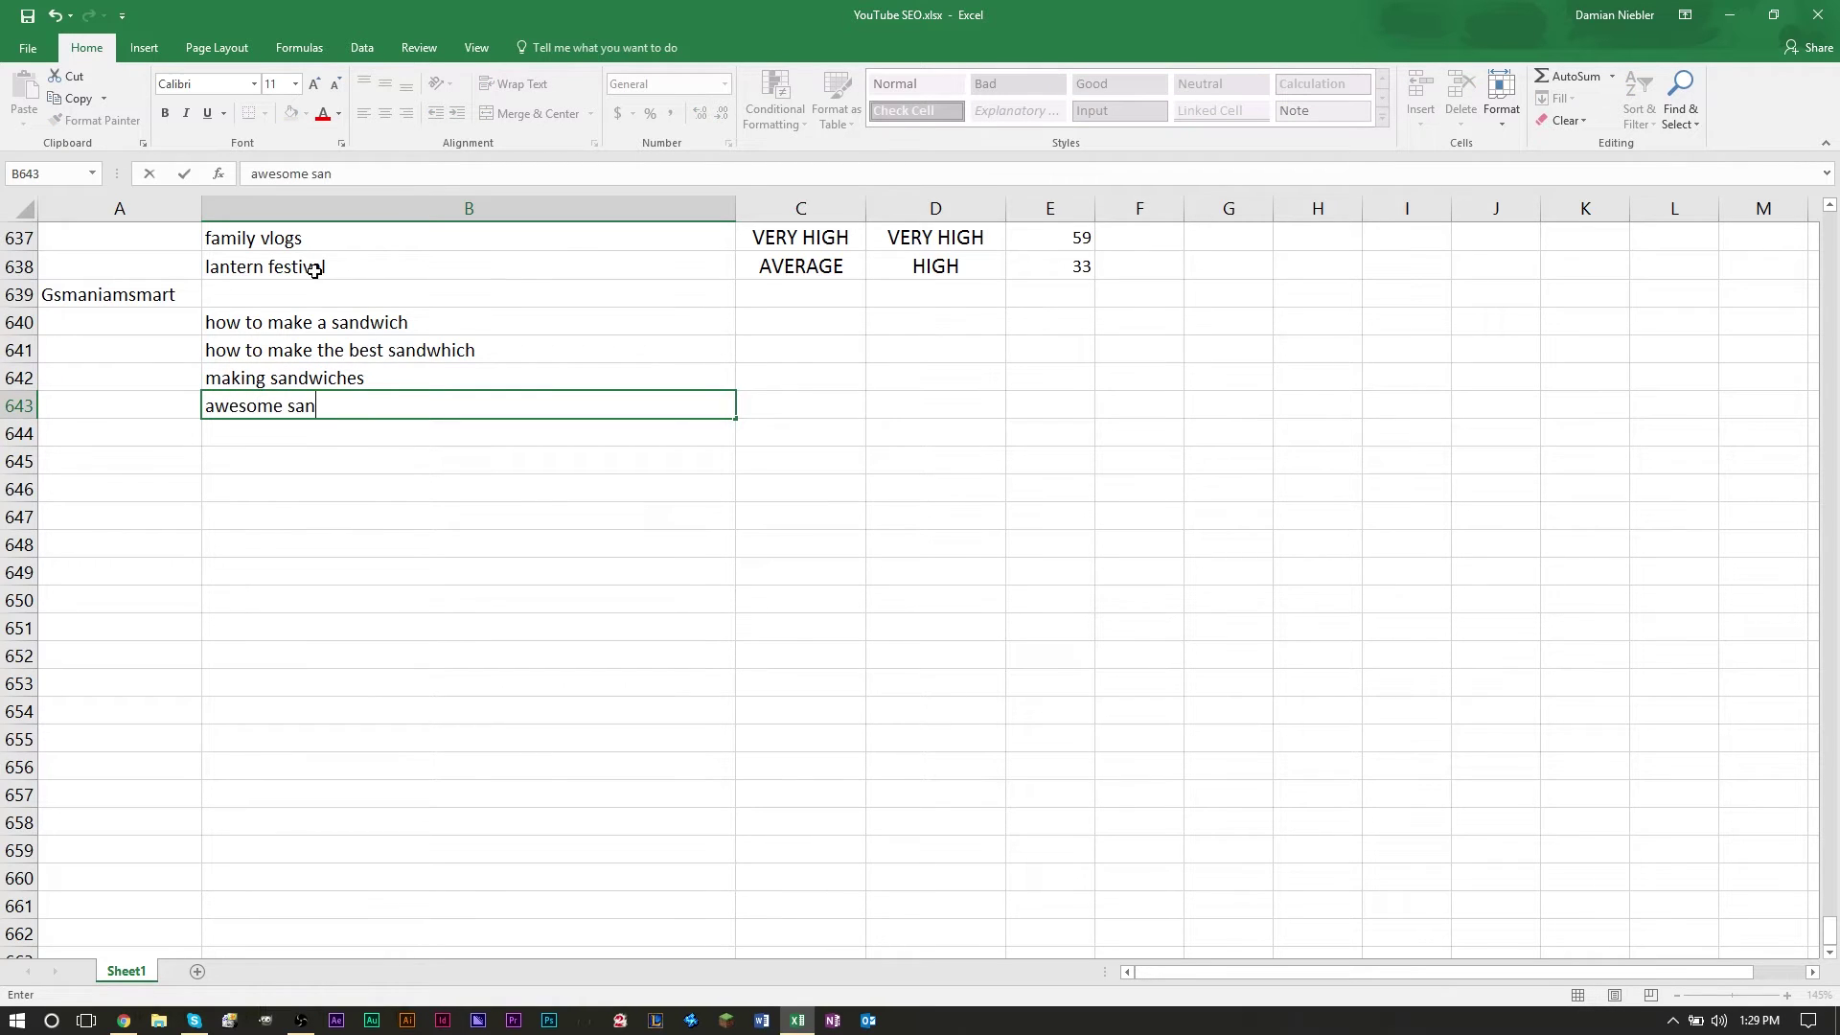
type("ch")
key("Return")
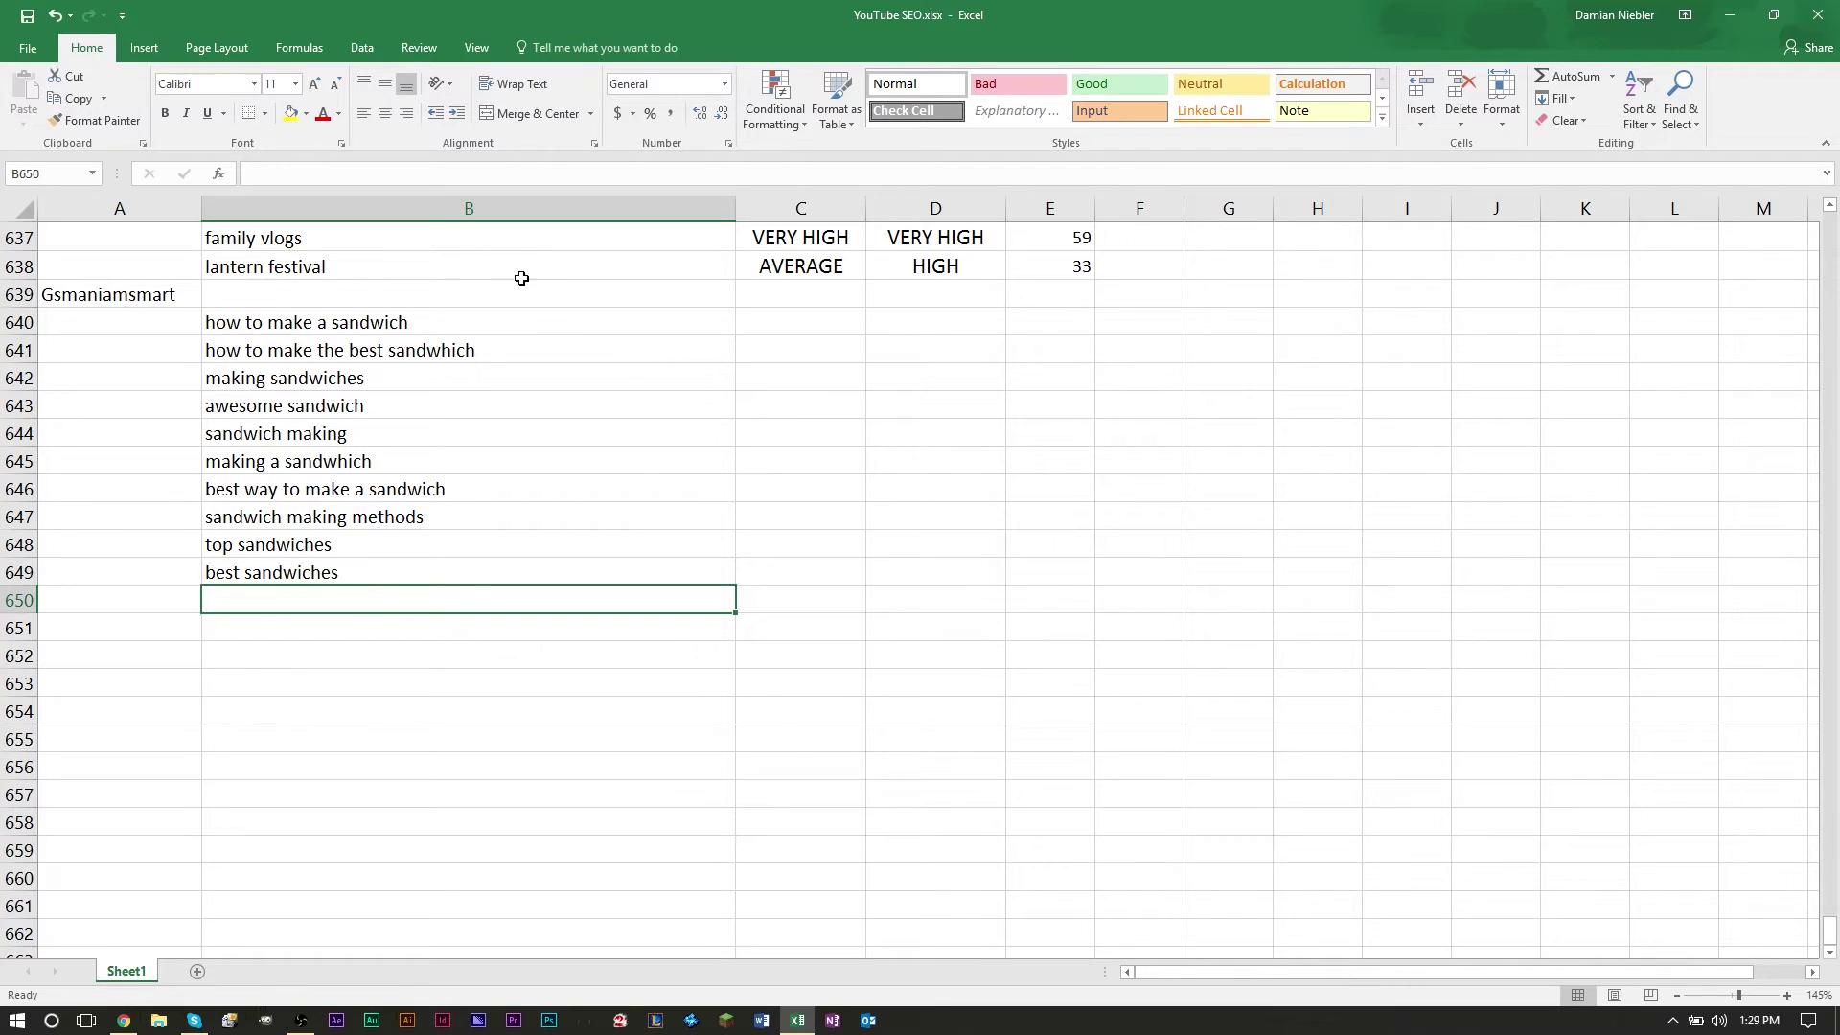
- Review the sandwich keywords in B640:B649 and select "how to make a sandwich" in B640
left_click_drag(539, 326, 522, 575)
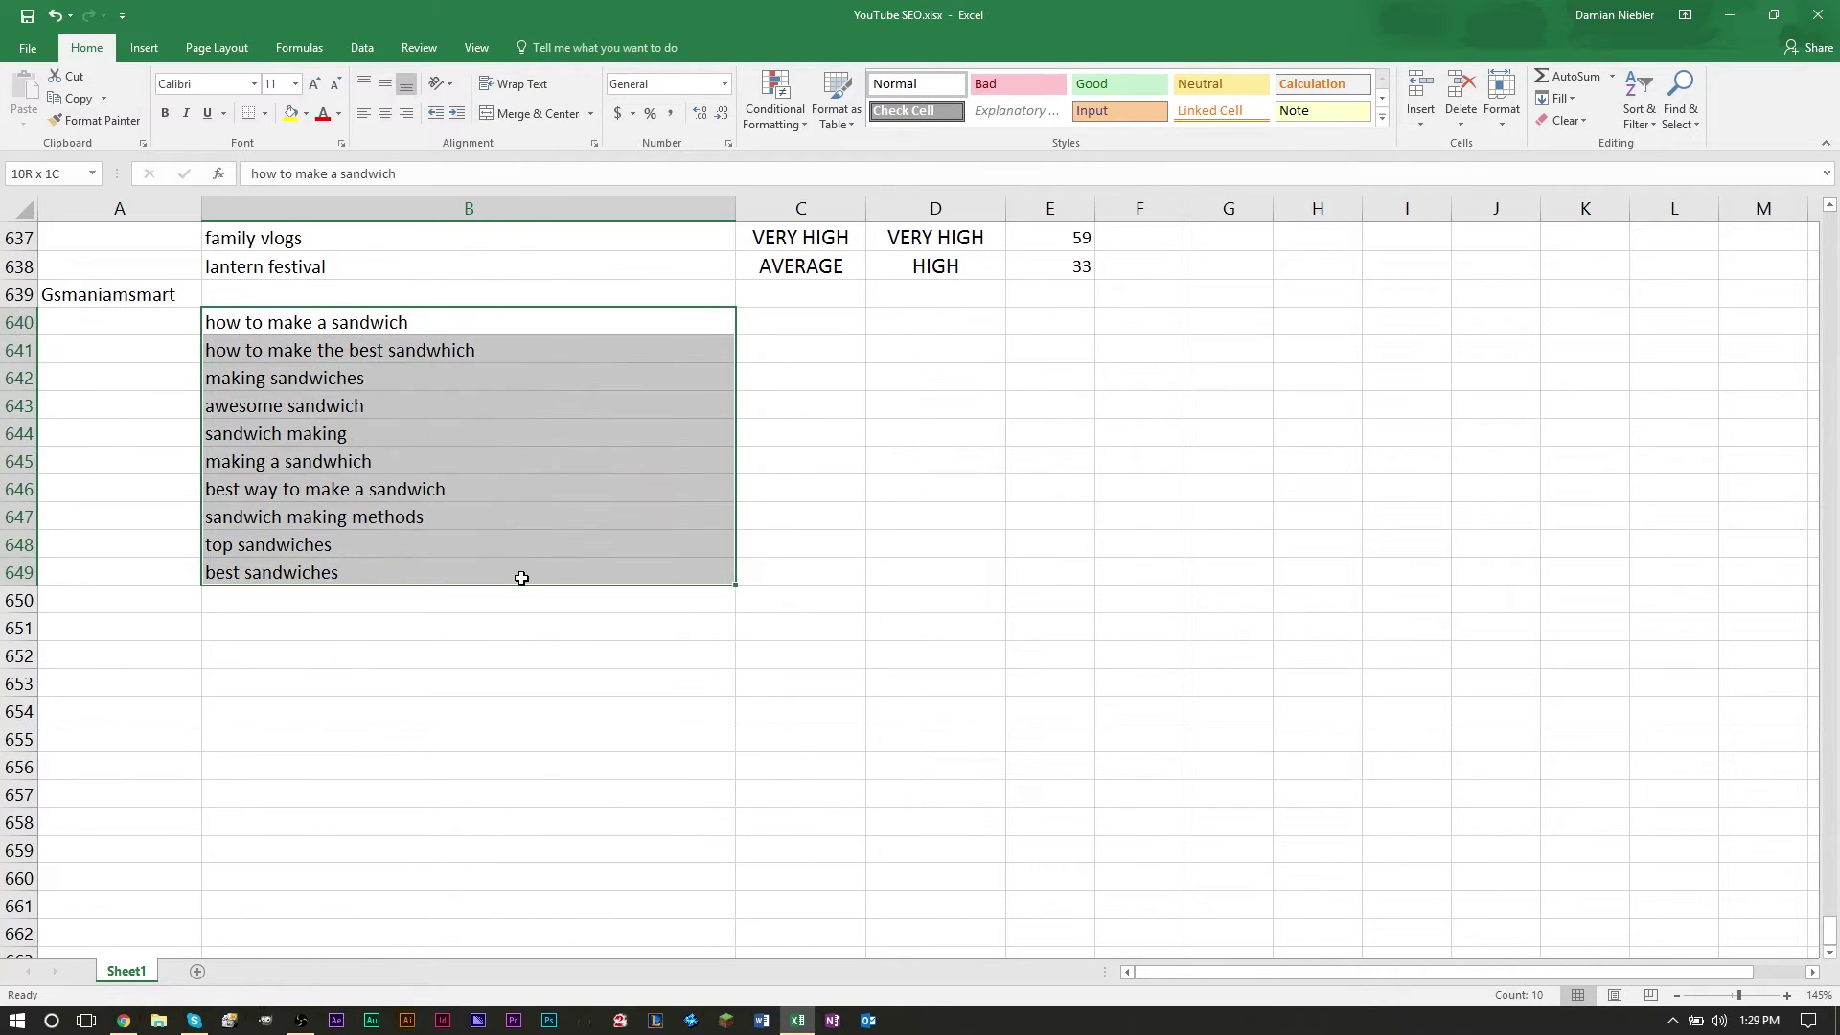
left_click(538, 535)
left_click(559, 322)
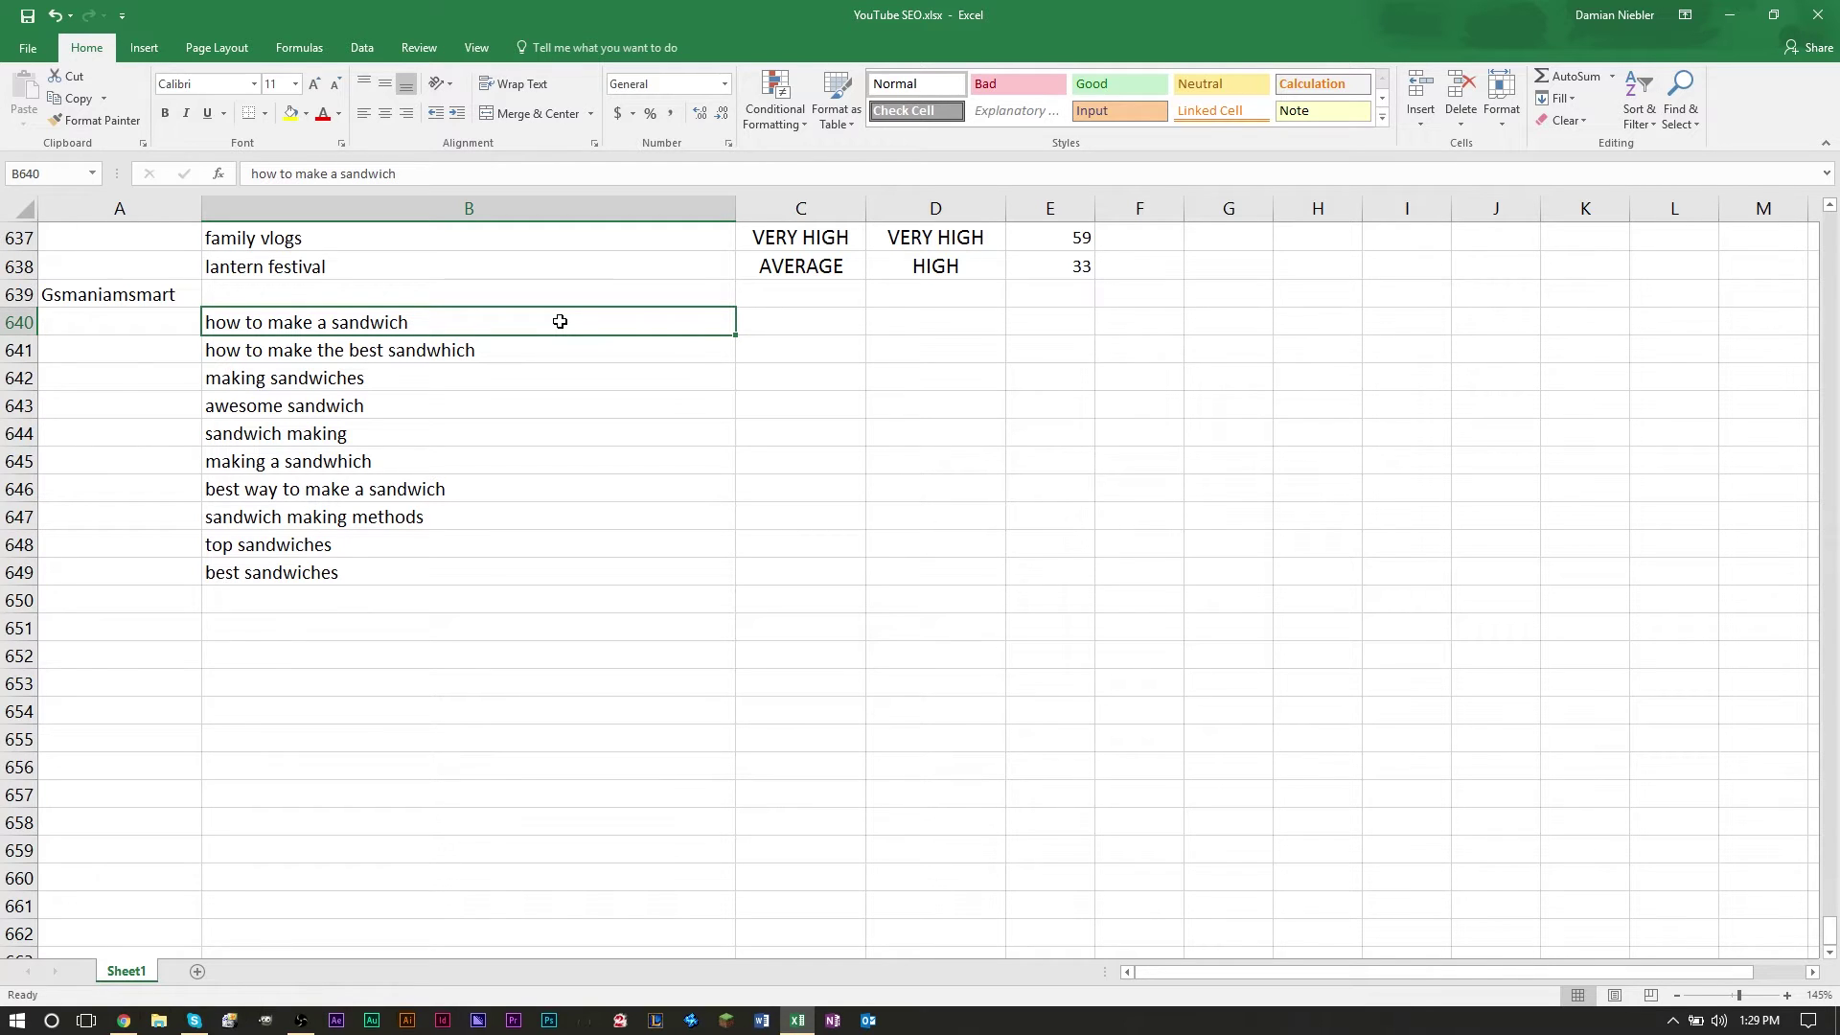
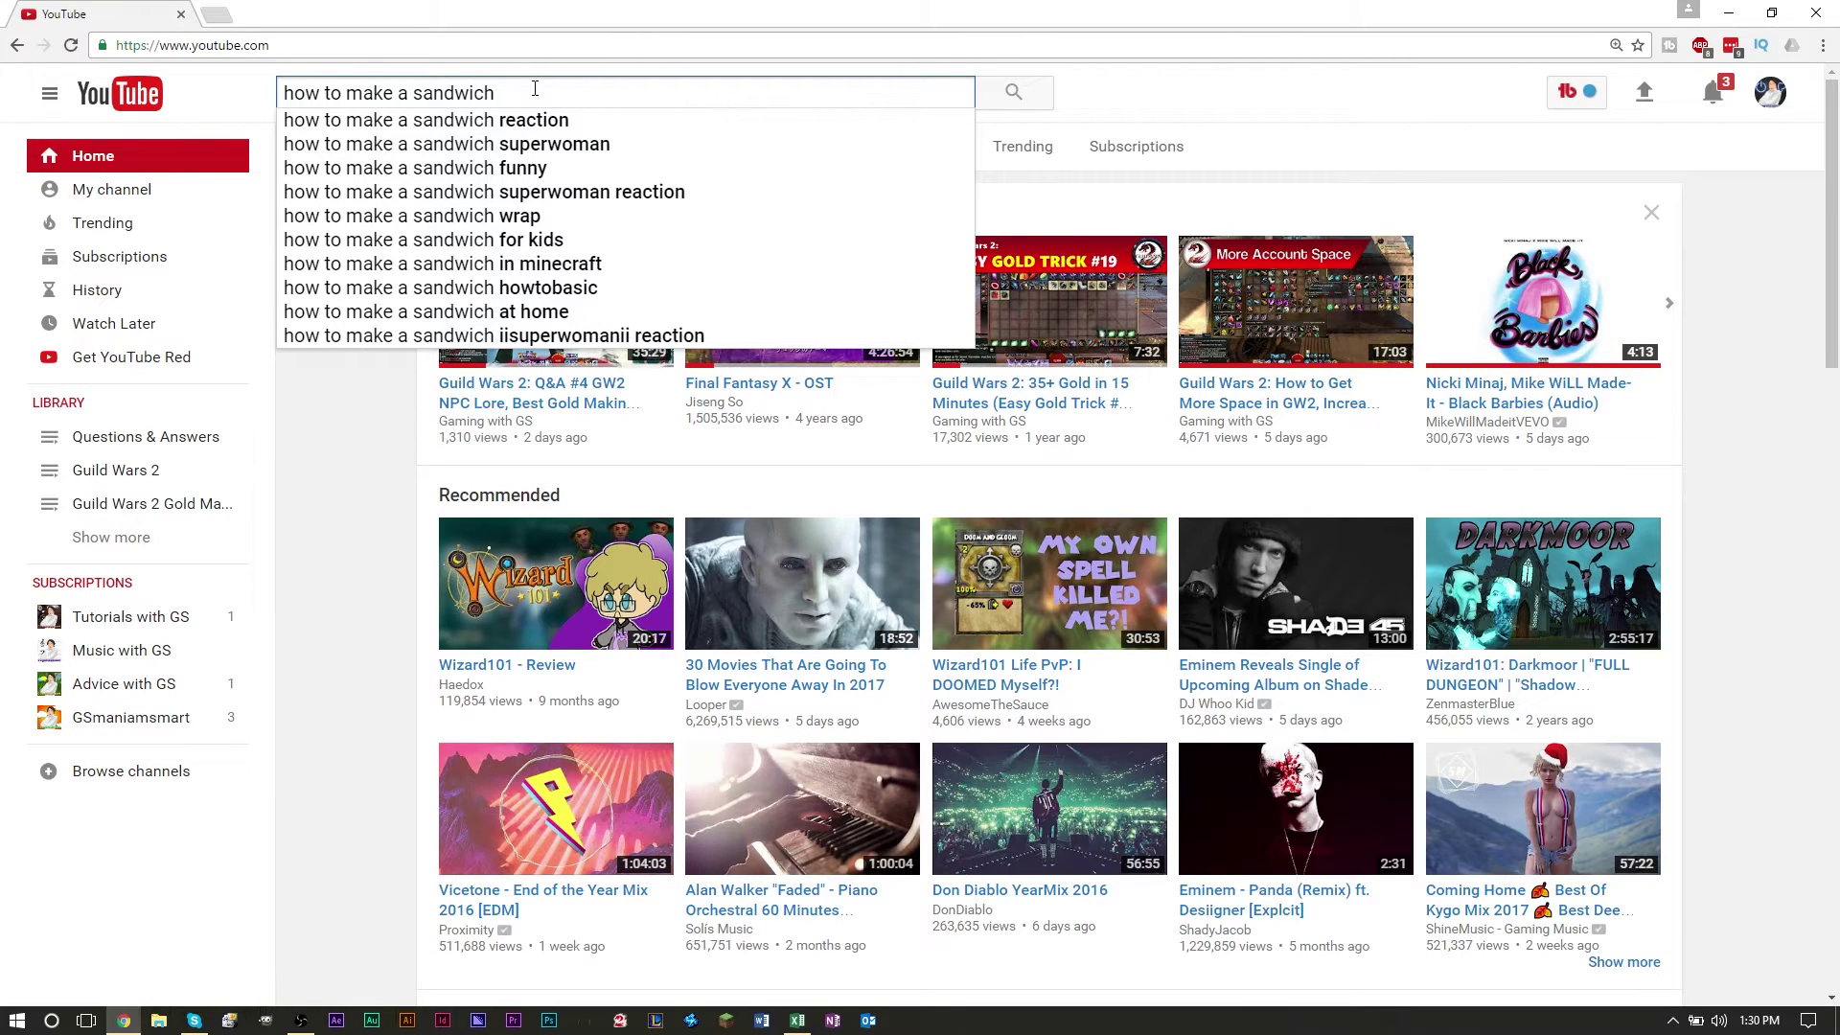
- Examine all of YouTube's search suggestions for "how to make a sandwich" for usable keyword ideas
key("Down")
key("Down")
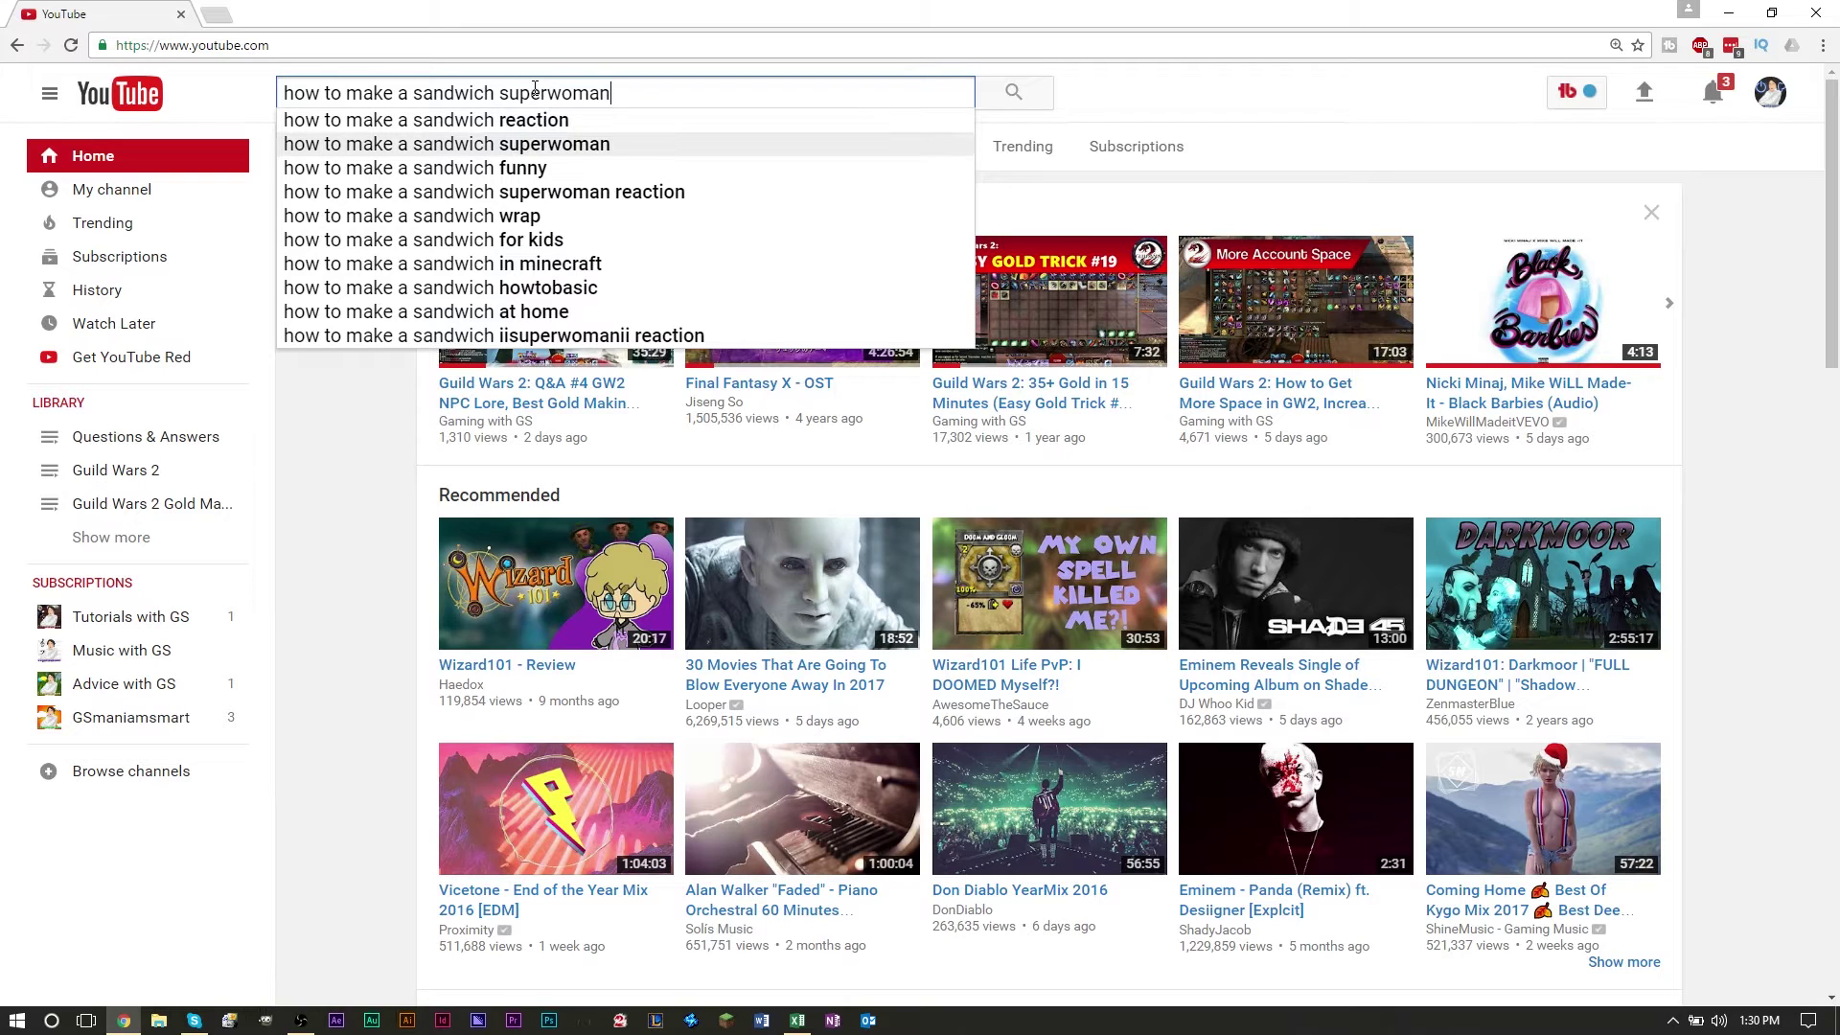
key("Down")
key("Down")
key("Down")
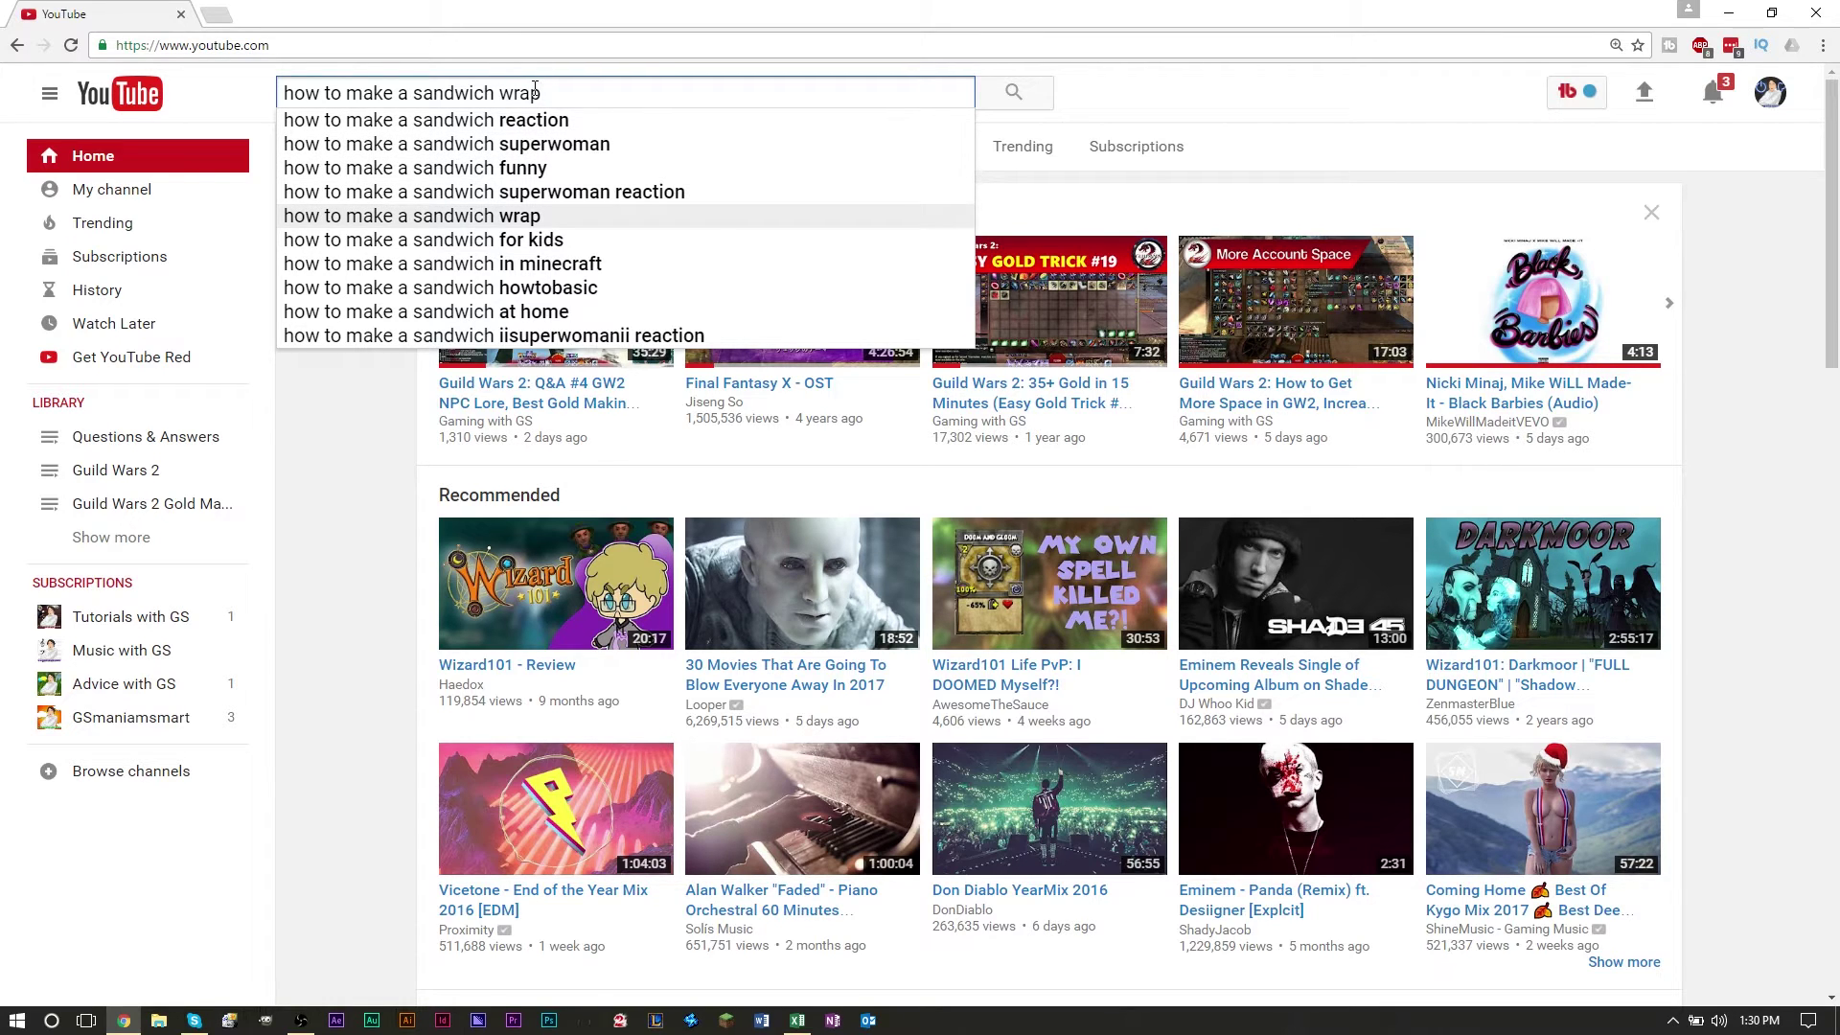
key("Down")
key("Down")
key("Down")
key("Down")
key("Down")
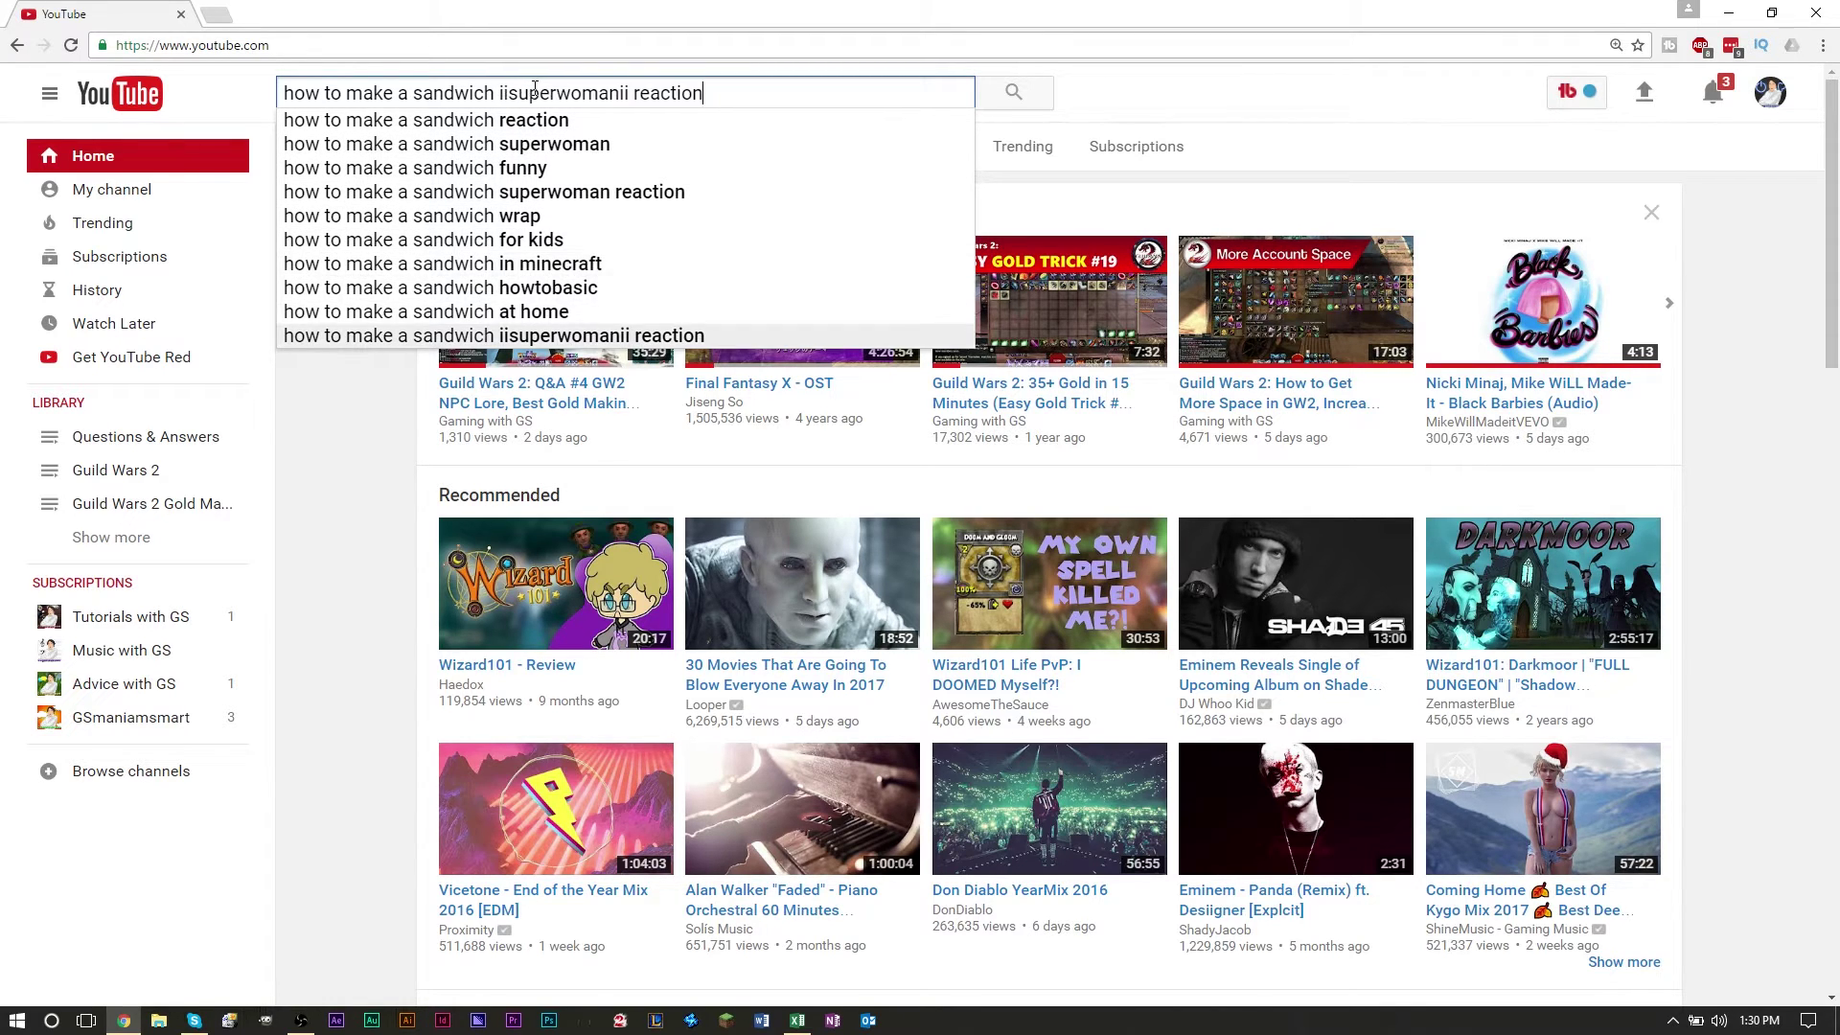
key("Up")
key("Up")
key("Up")
key("Up")
key("Up")
key("Up")
key("Up")
key("Up")
key("Up")
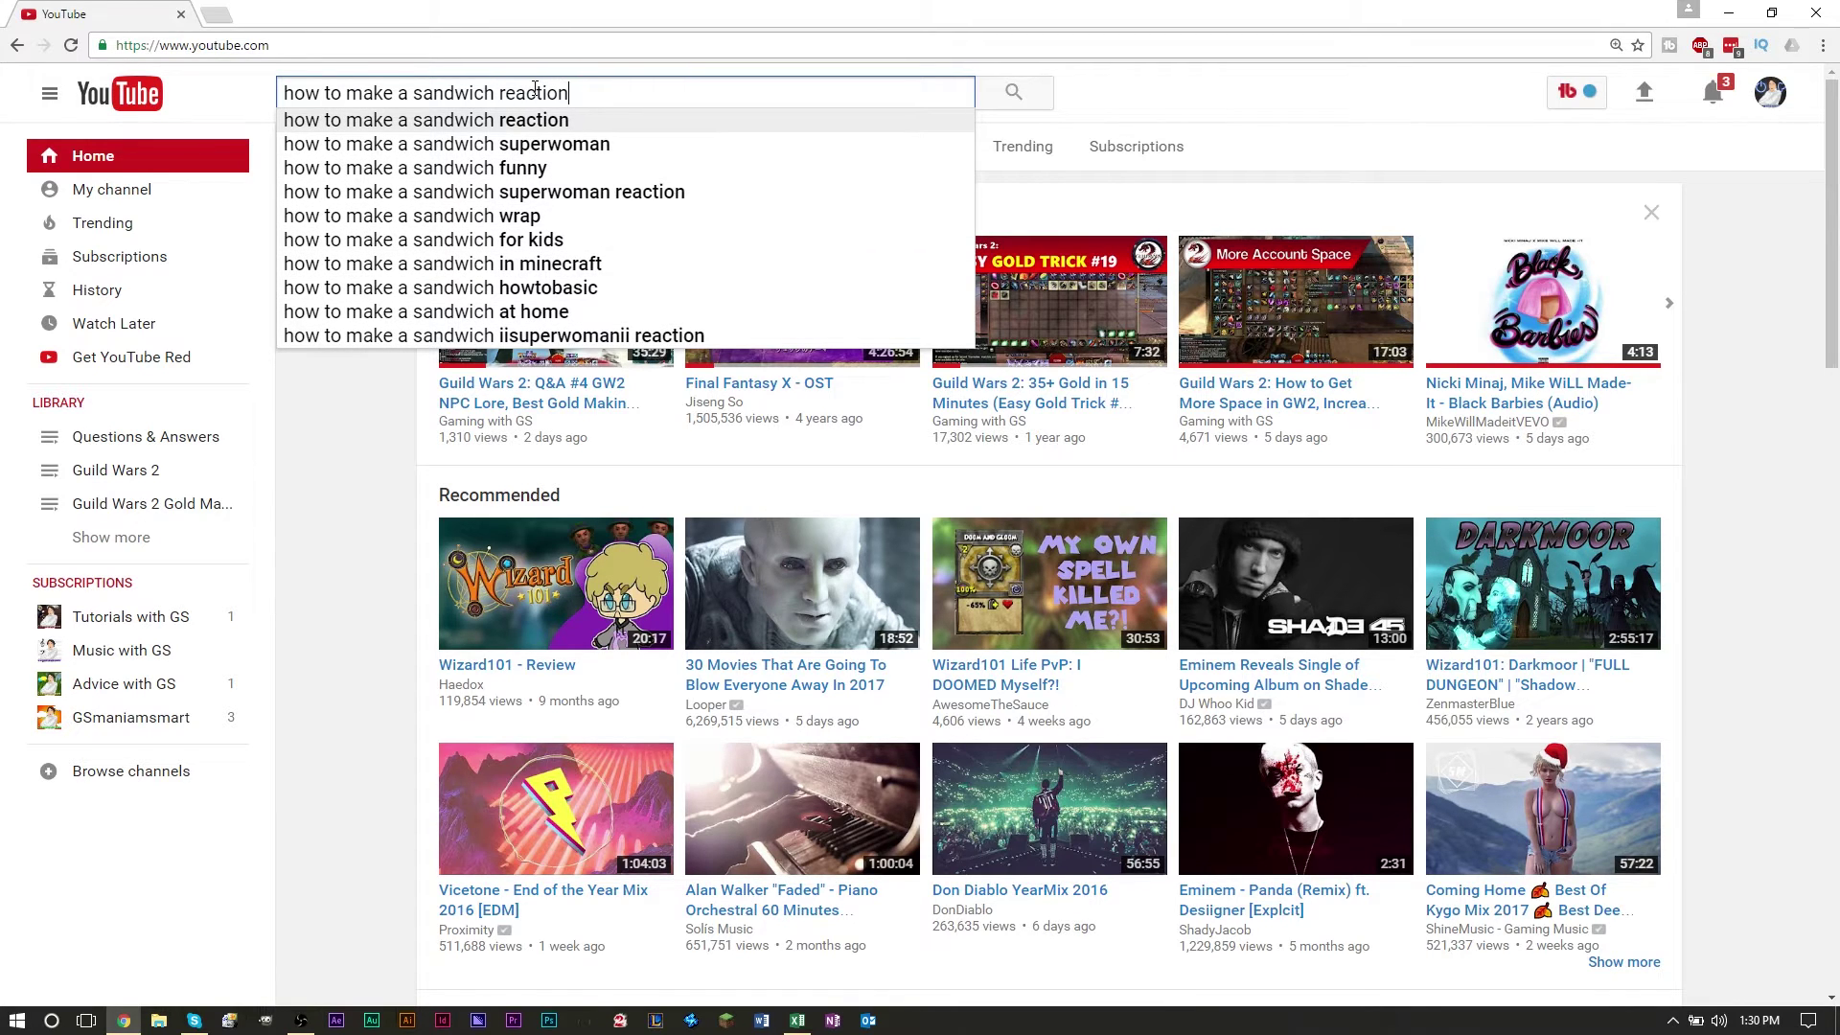
- Copy the suggestion "how to make a sandwich at home", clear the search, and paste the phrase into B650 of the Excel sheet
key("Down")
key("Down")
key("Down")
key("Down")
key("Down")
key("Down")
key("Down")
key("Down")
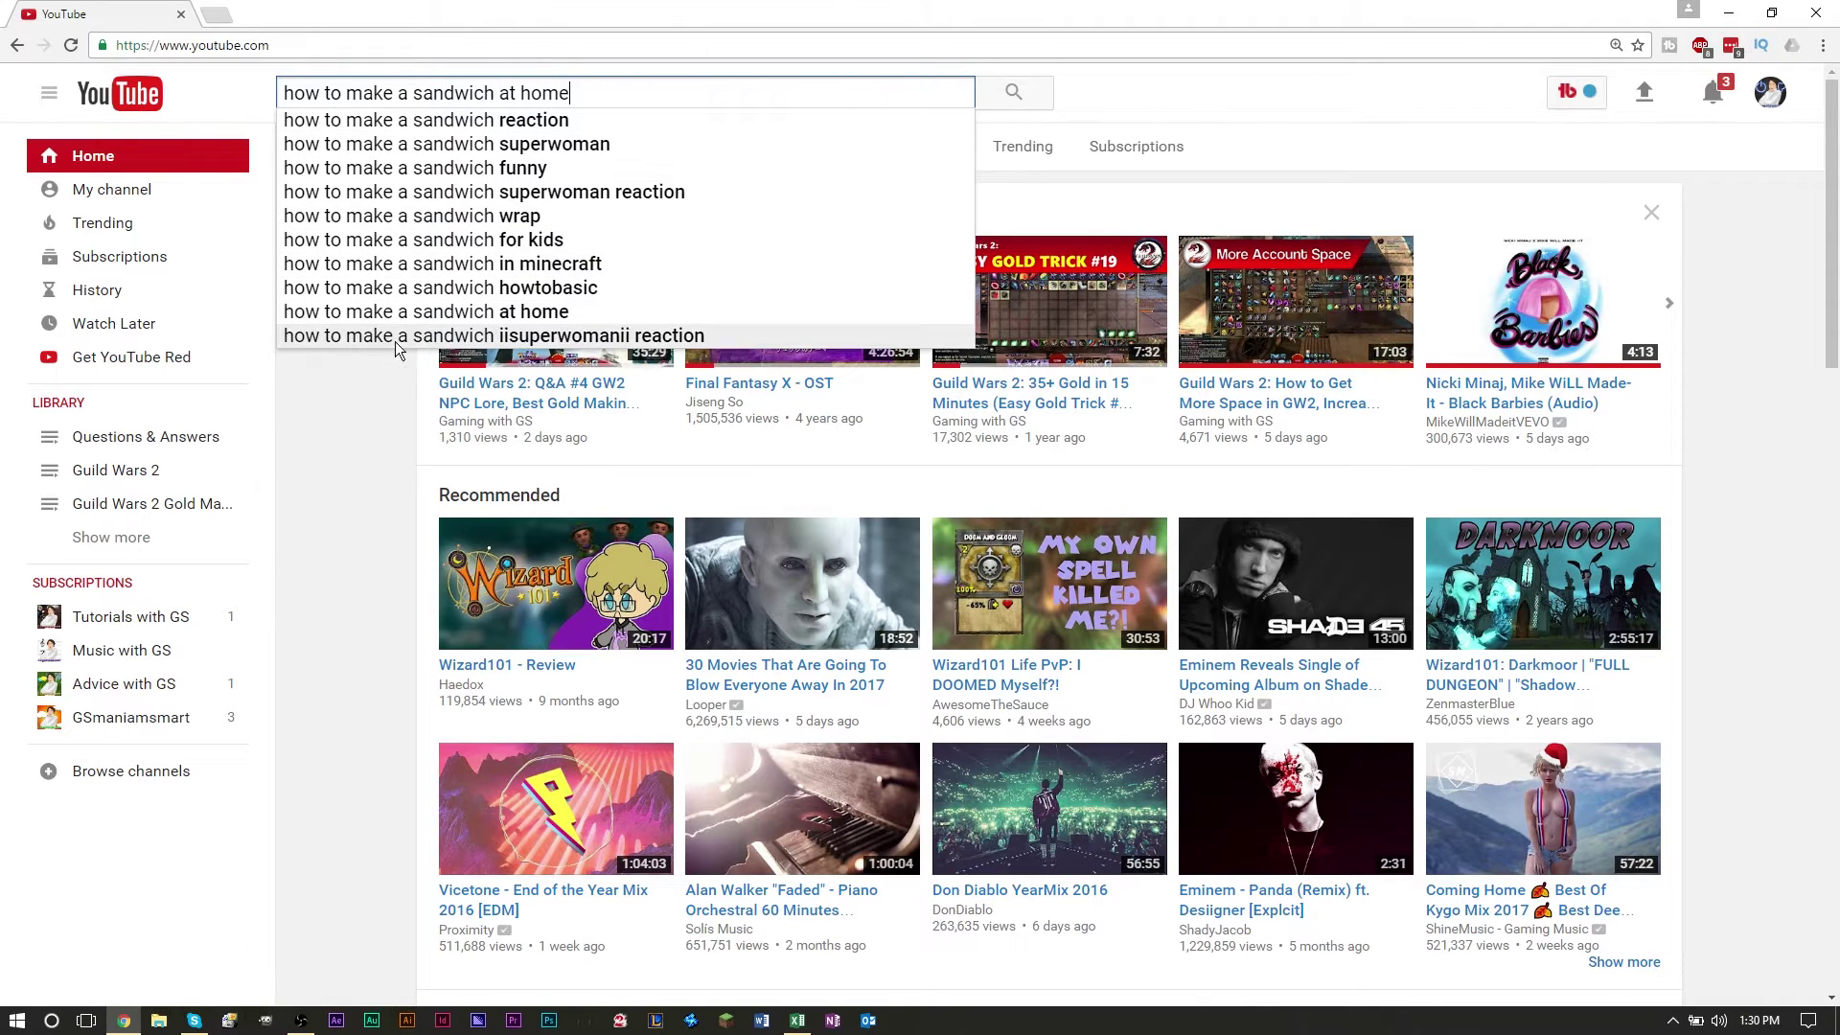
triple_click(618, 92)
key("ctrl+c")
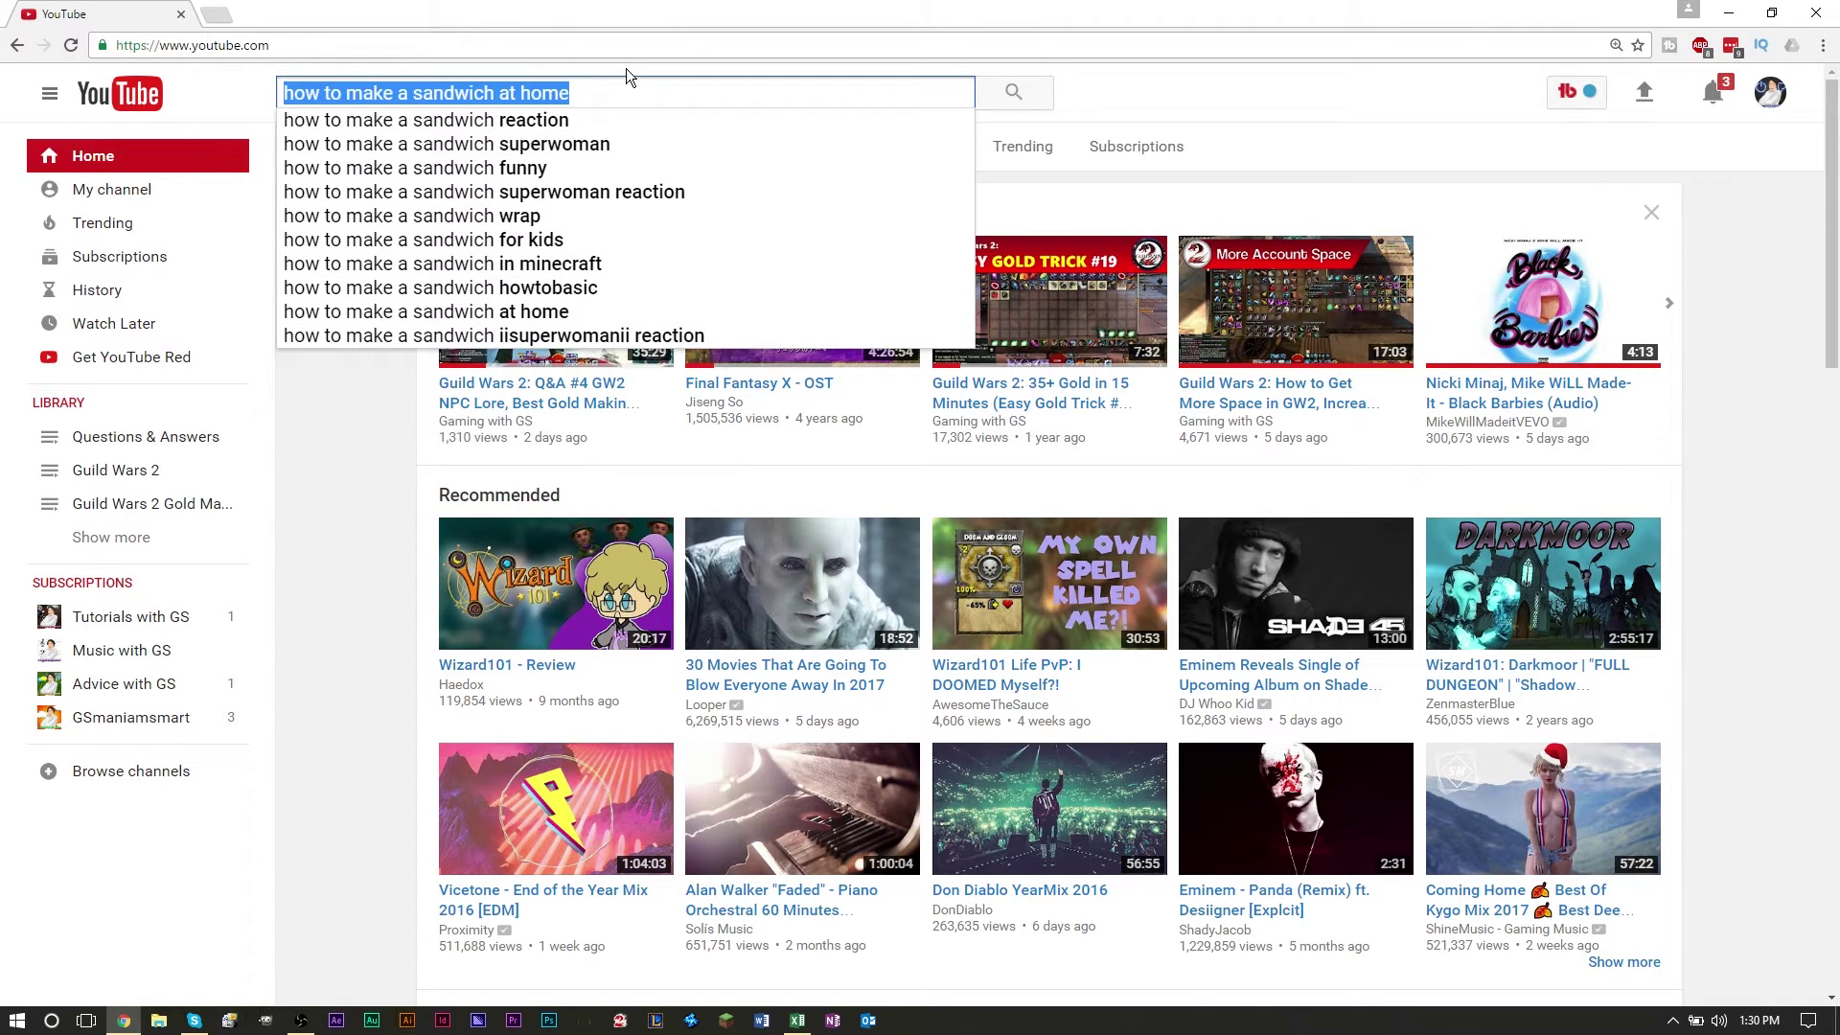
key("BackSpace")
key("alt+Tab")
left_click(329, 599)
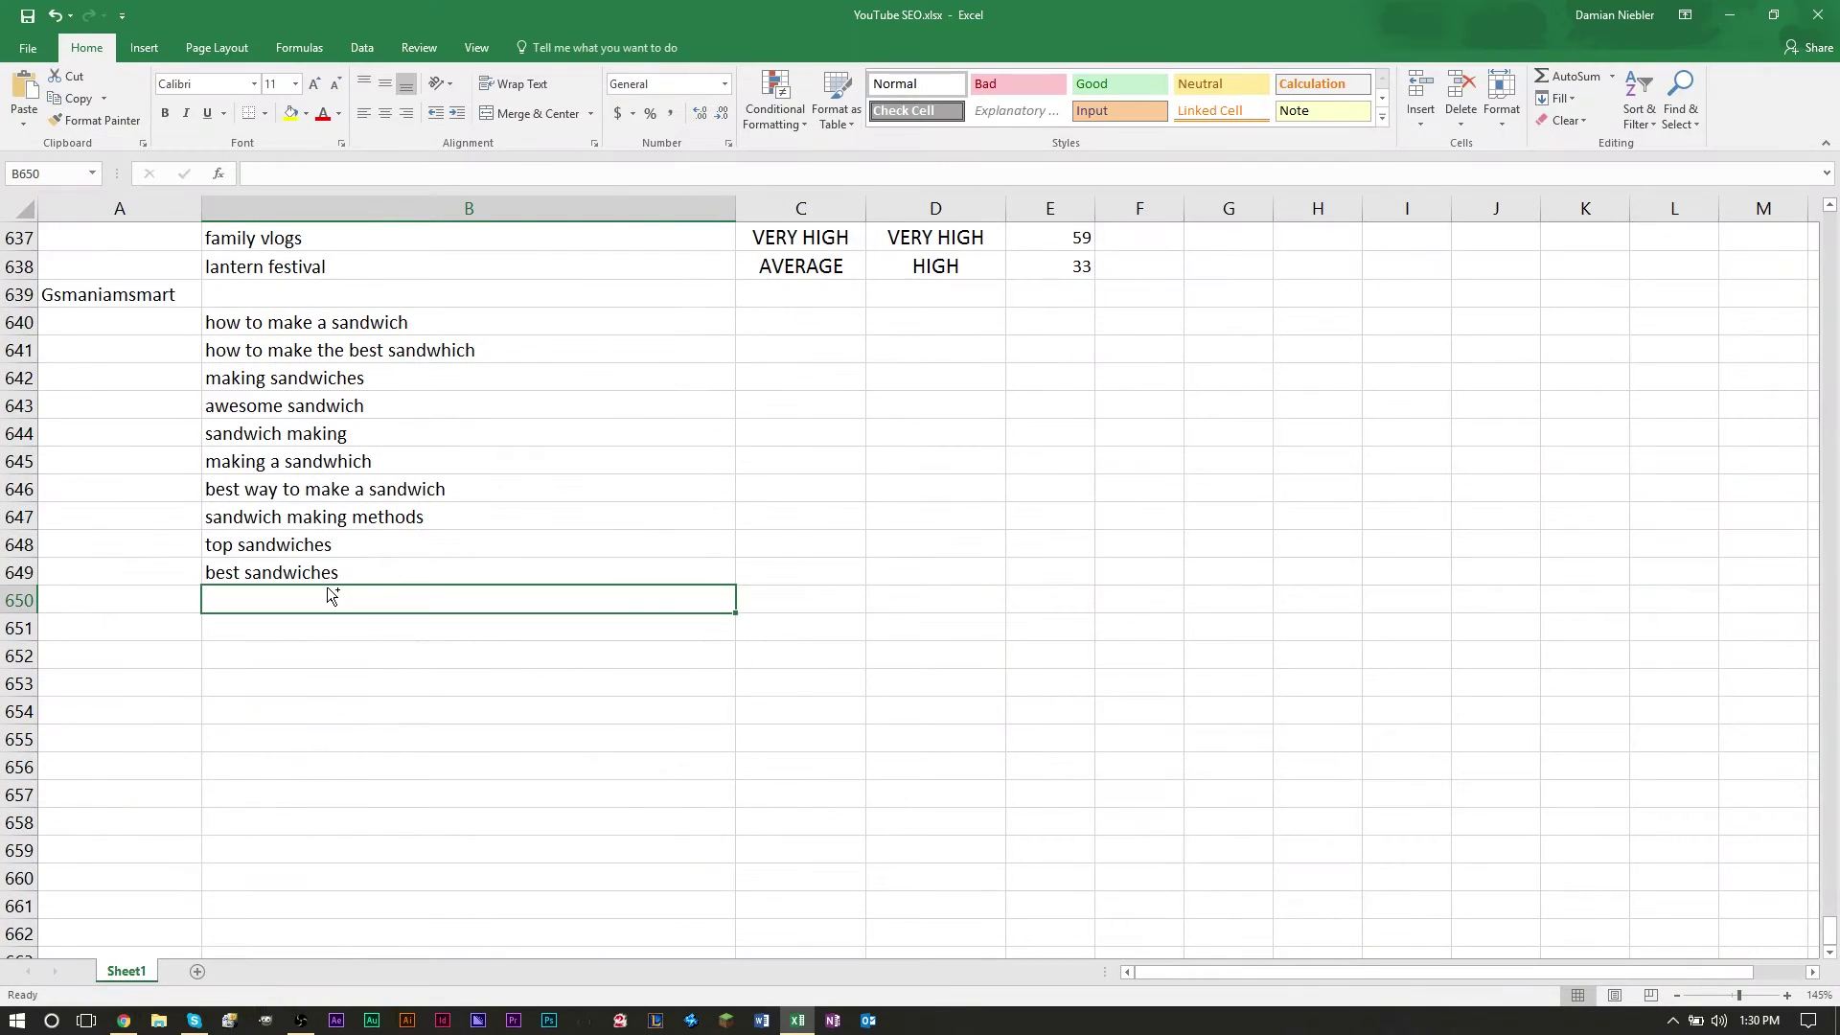
key("ctrl+v")
- Look up "how to make a sandwich" on YouTube in Chrome again and copy the suggestion "how to make a sandwich reaction" into Excel cell B651
key("alt+Tab")
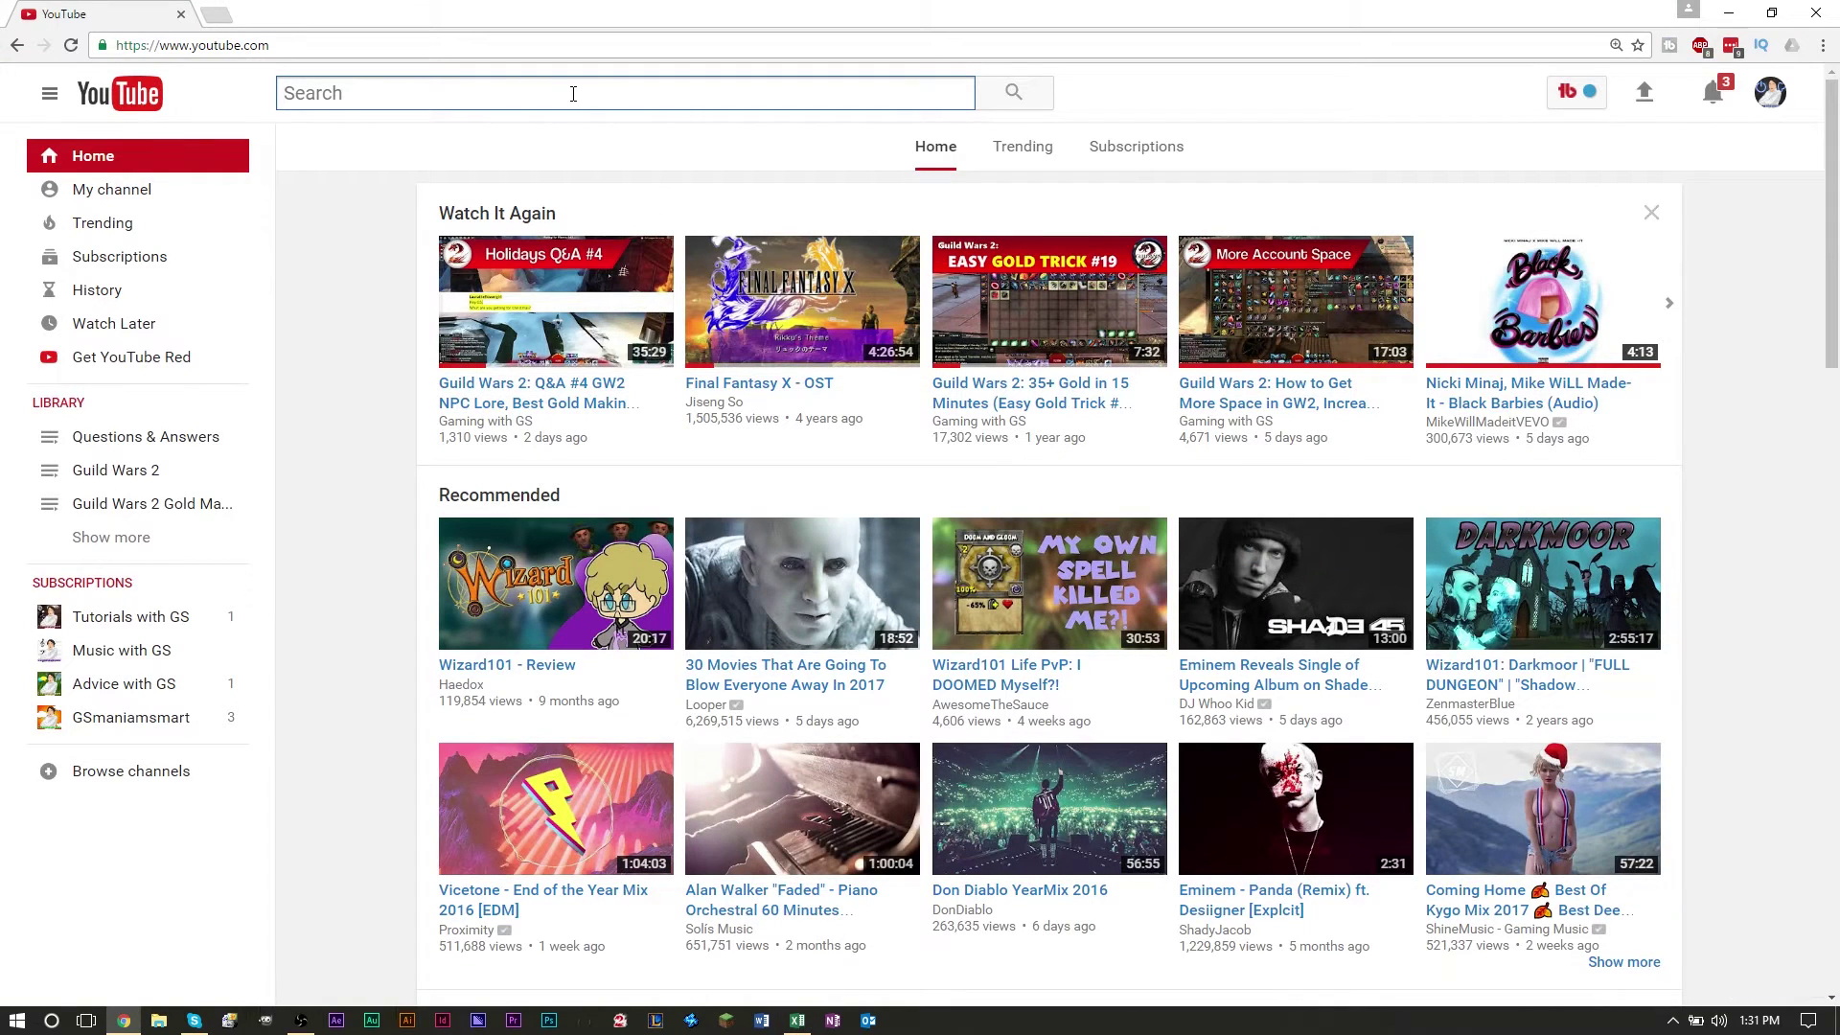
type("how to m")
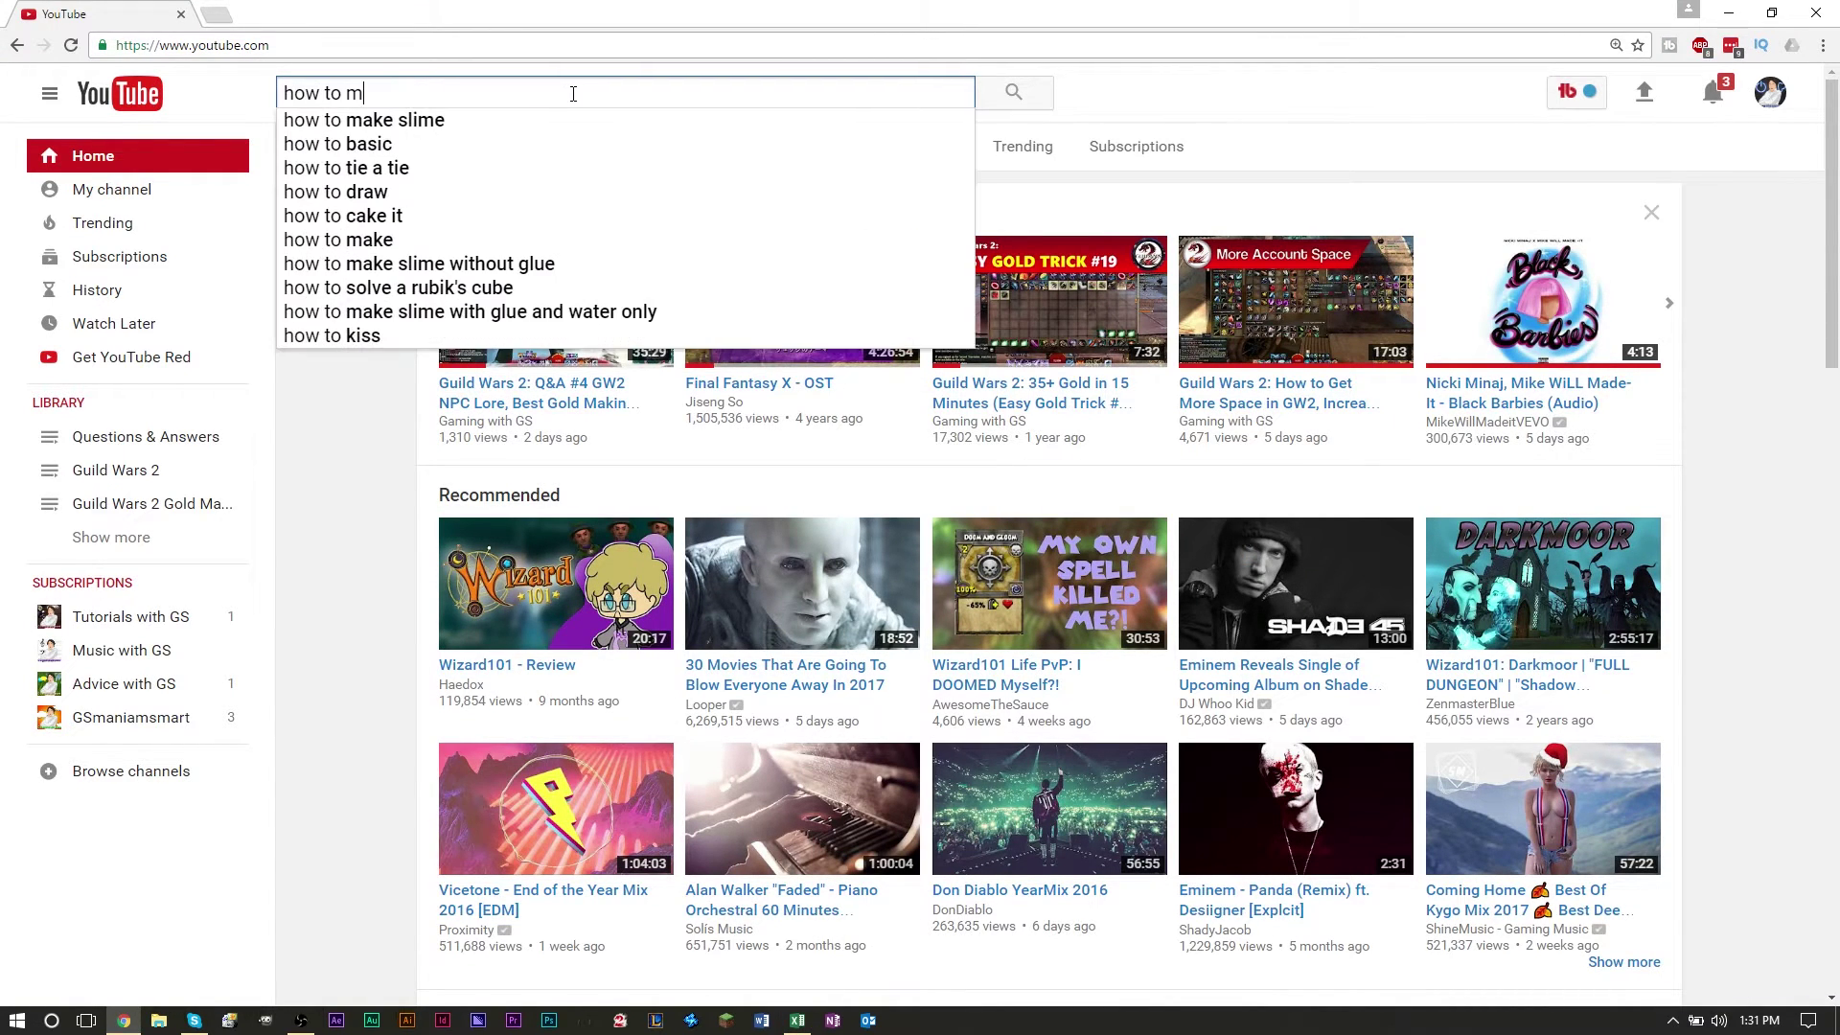
type("ake a sandwich")
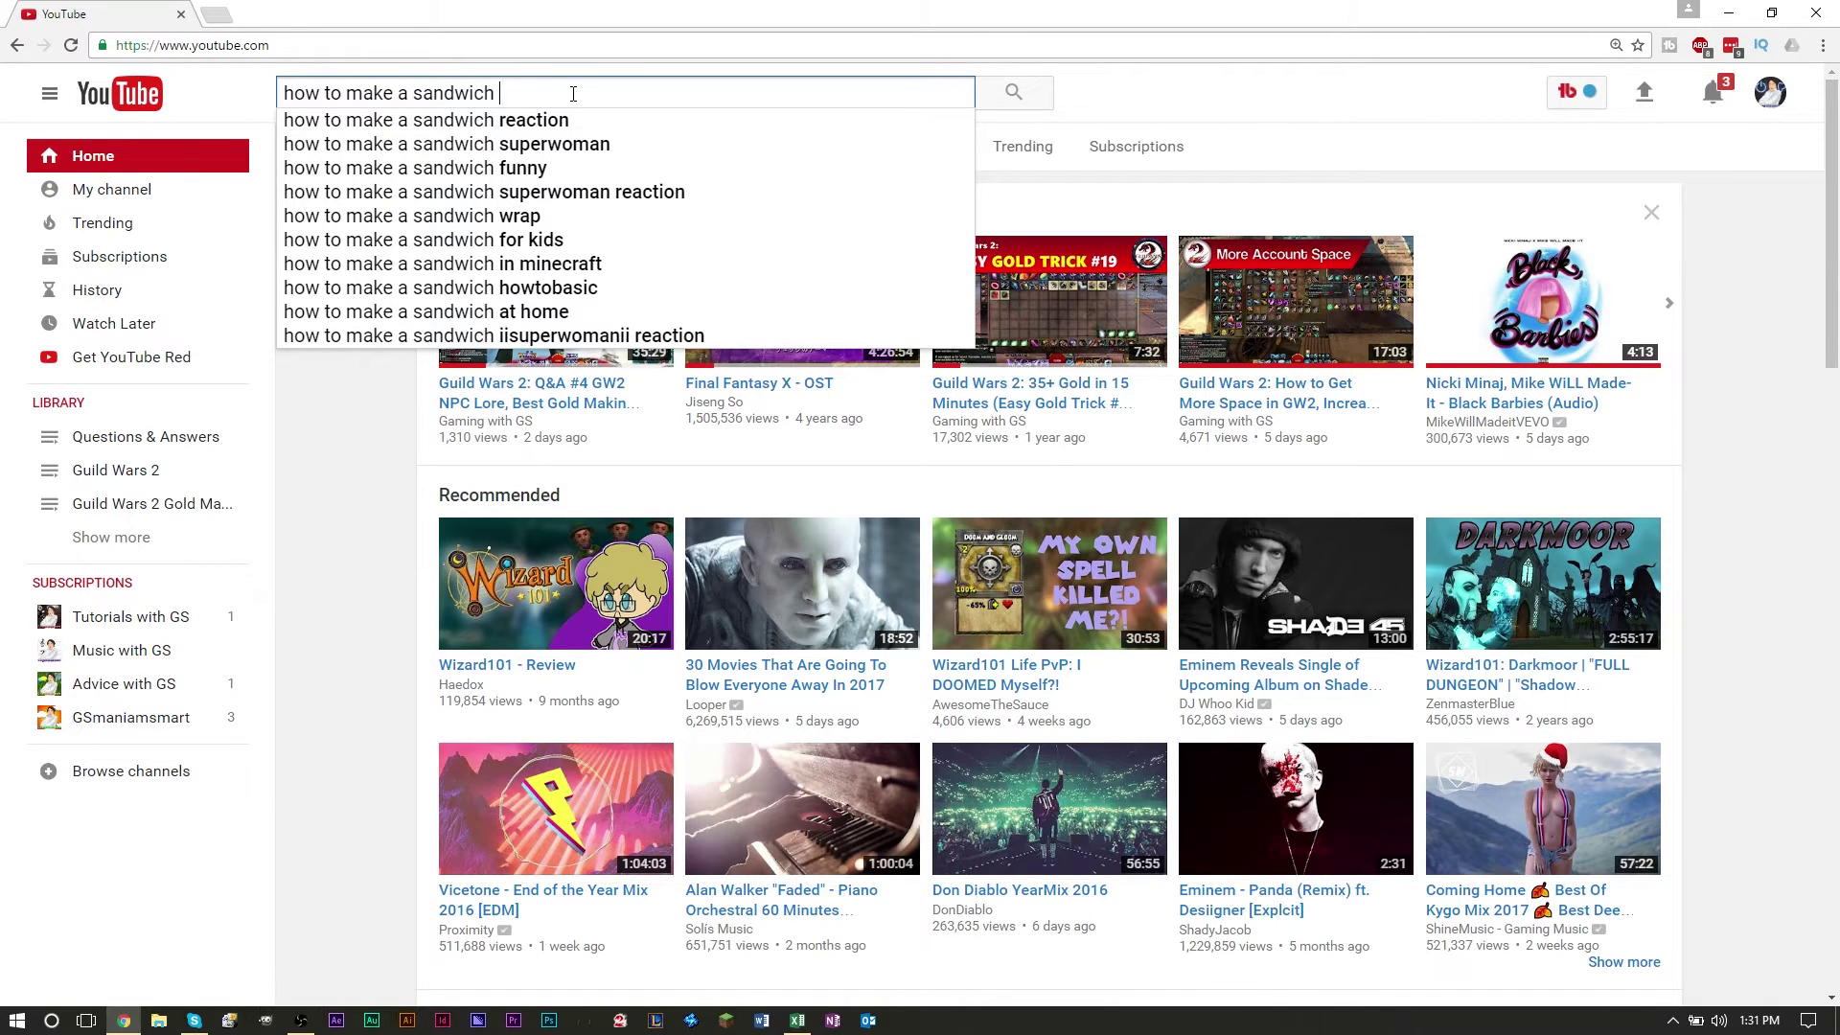
key("Down")
key("Down")
key("Down")
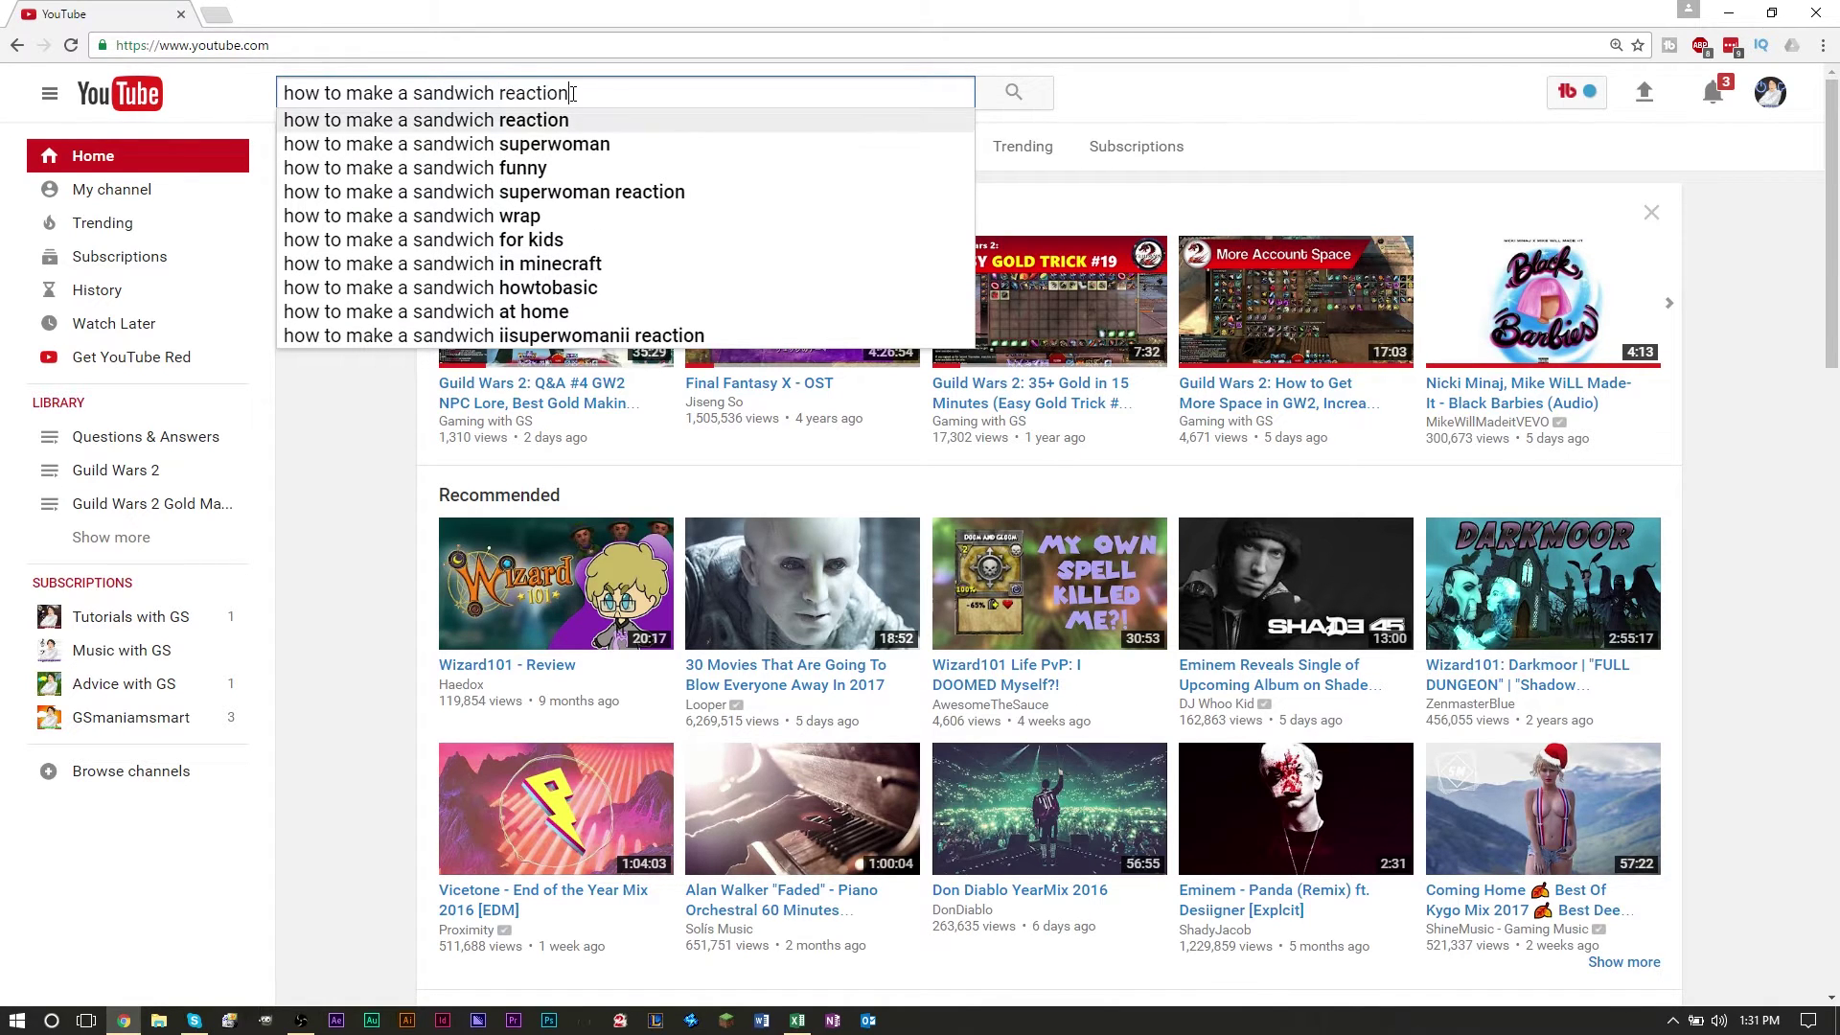
key("ctrl+a")
key("ctrl+c")
key("BackSpace")
key("alt+Tab")
left_click(390, 625)
key("ctrl+v")
- Switch to YouTube in Chrome and begin a new search with "how to"
key("alt+Tab")
left_click(531, 96)
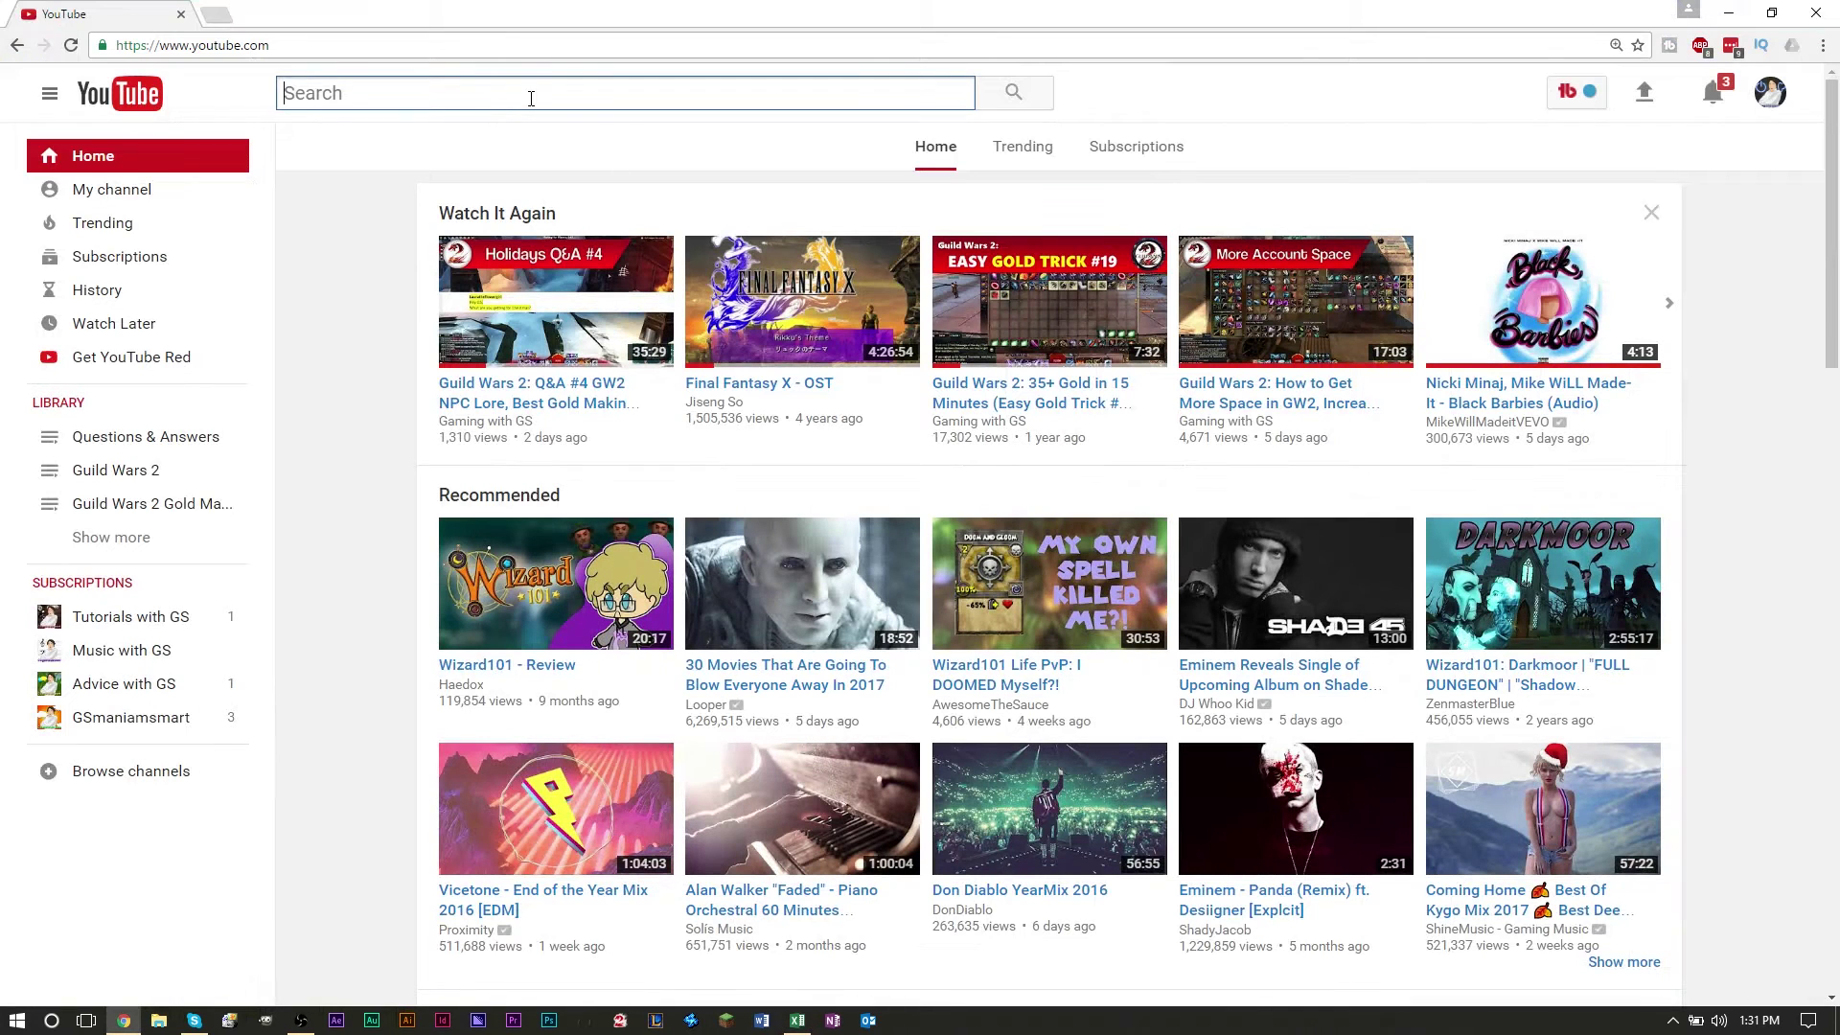
type("how to ")
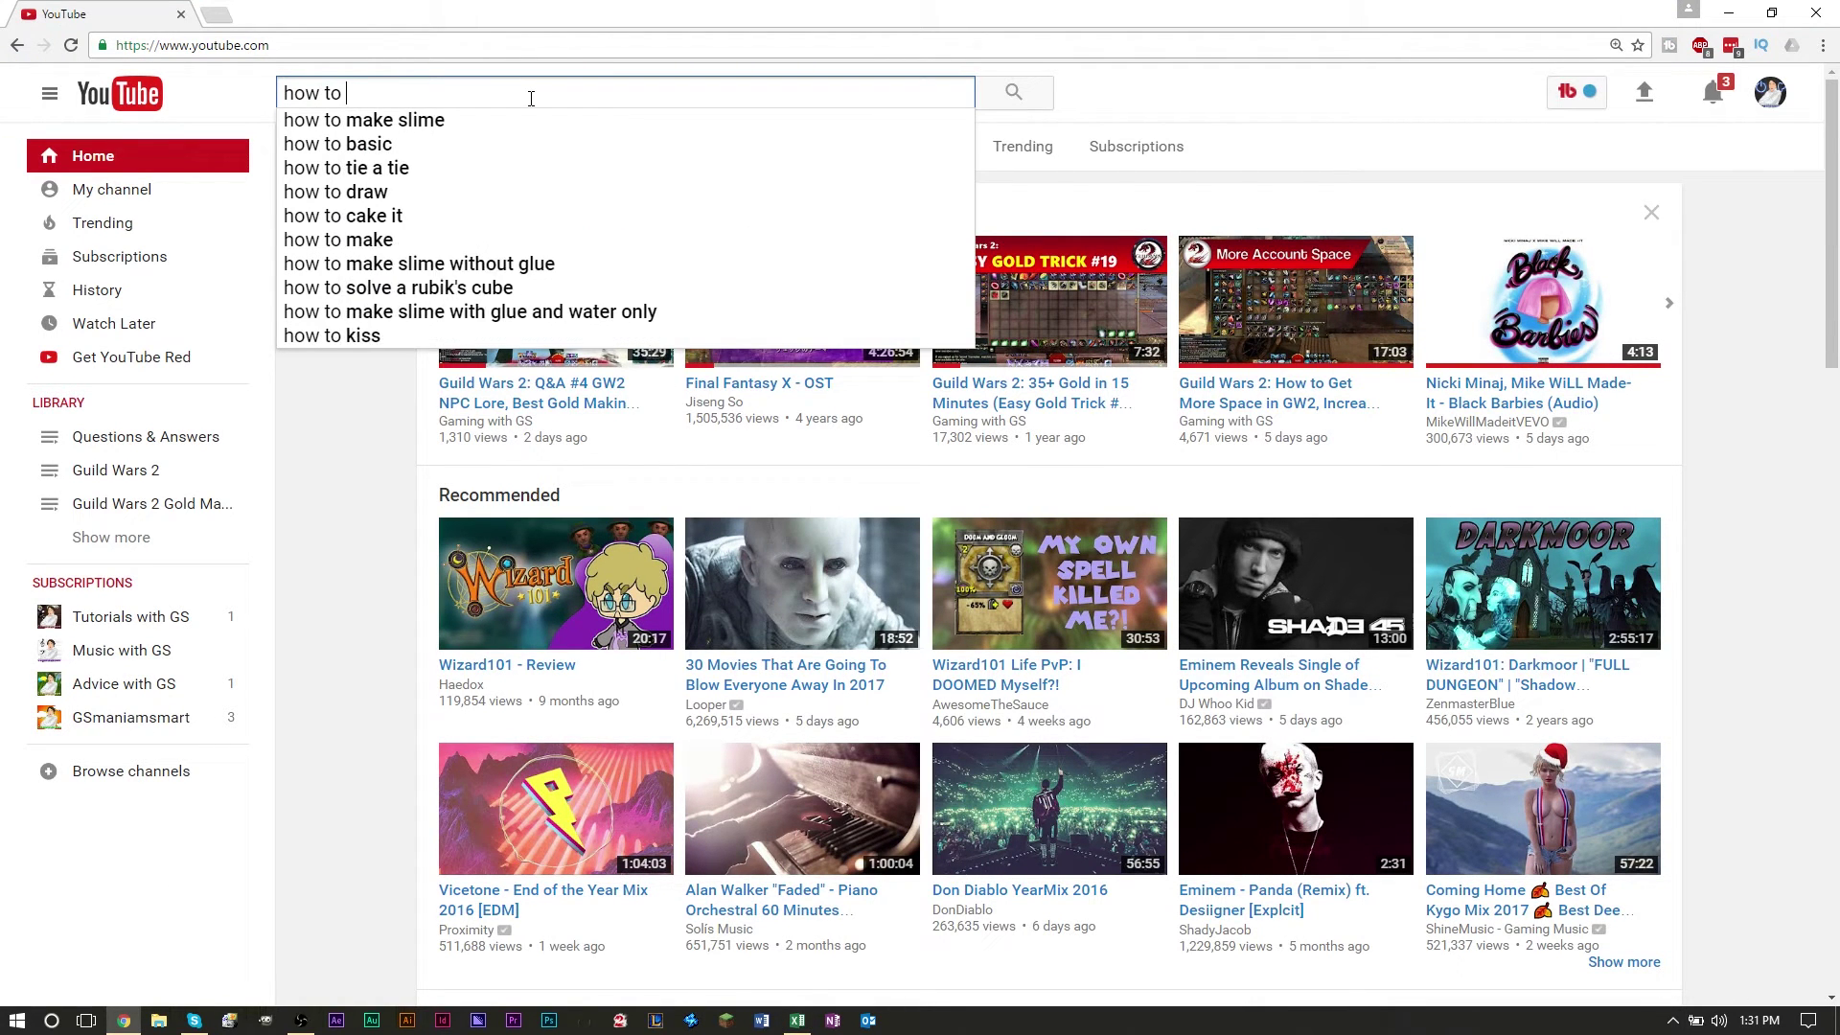
type("sandwhich")
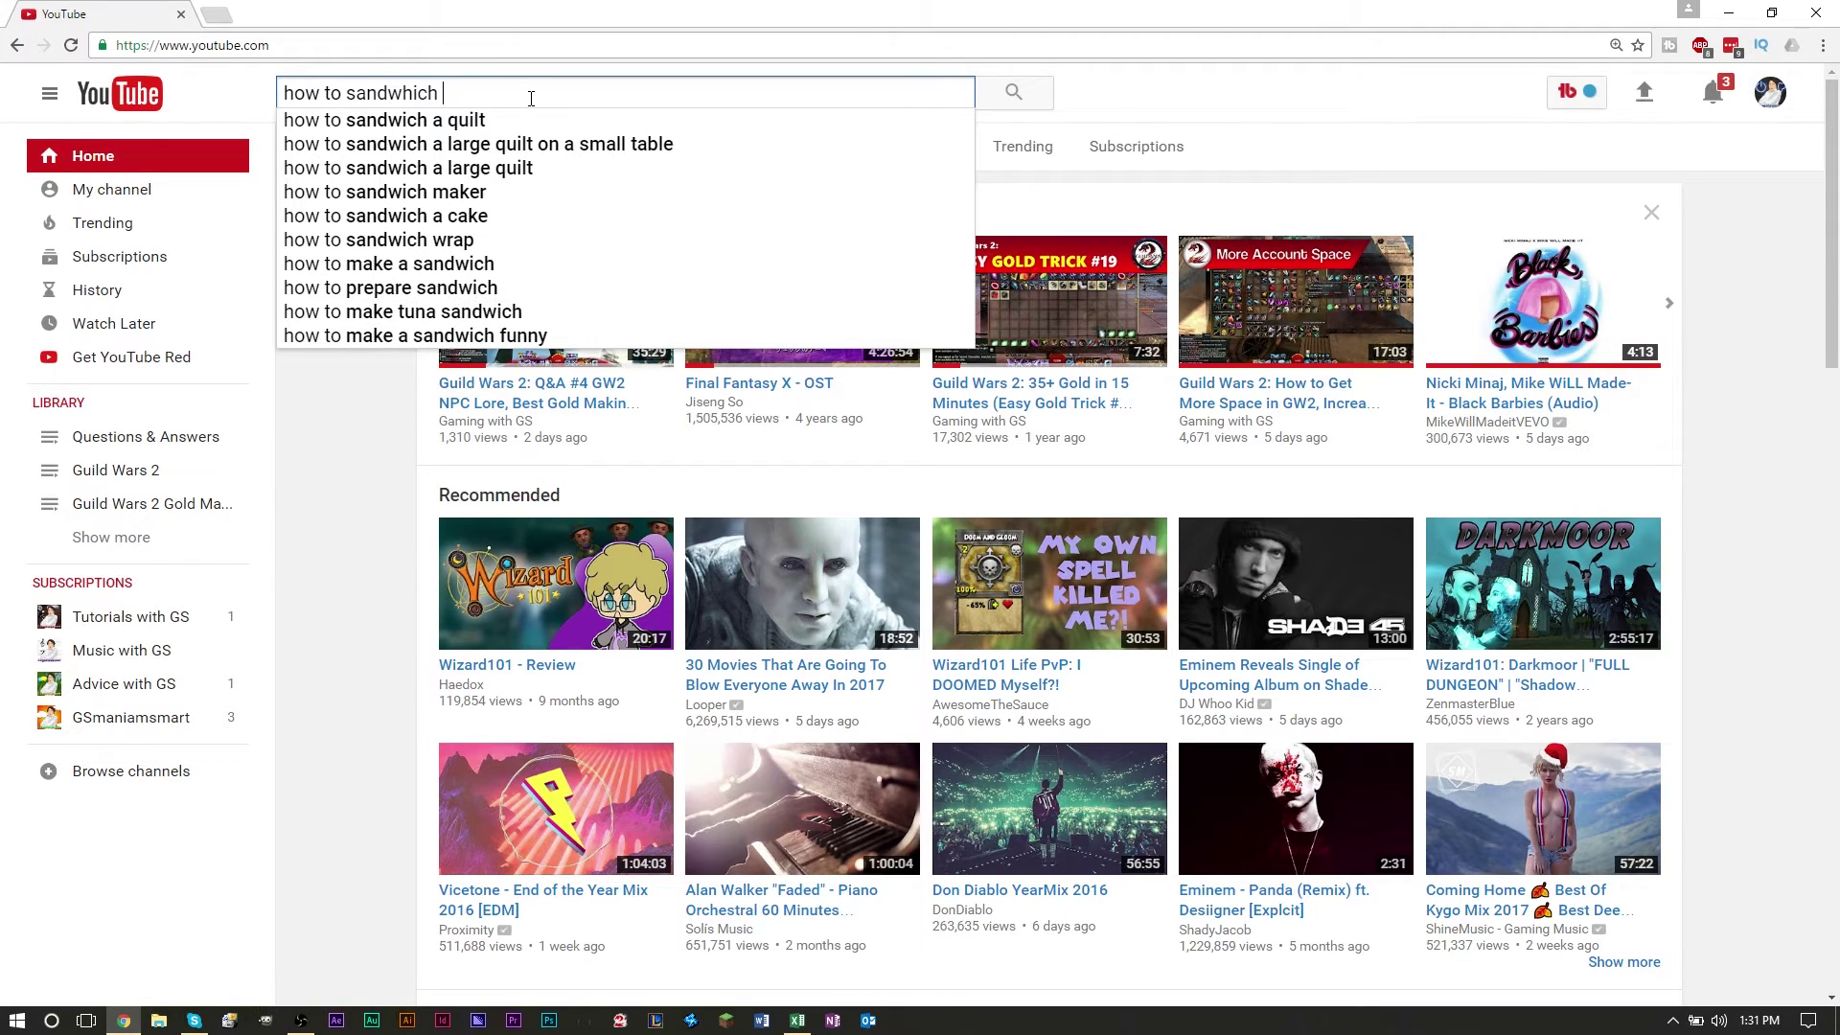
key("BackSpace")
key("BackSpace")
key("BackSpace")
key("BackSpace")
key("BackSpace")
key("BackSpace")
key("BackSpace")
key("BackSpace")
key("BackSpace")
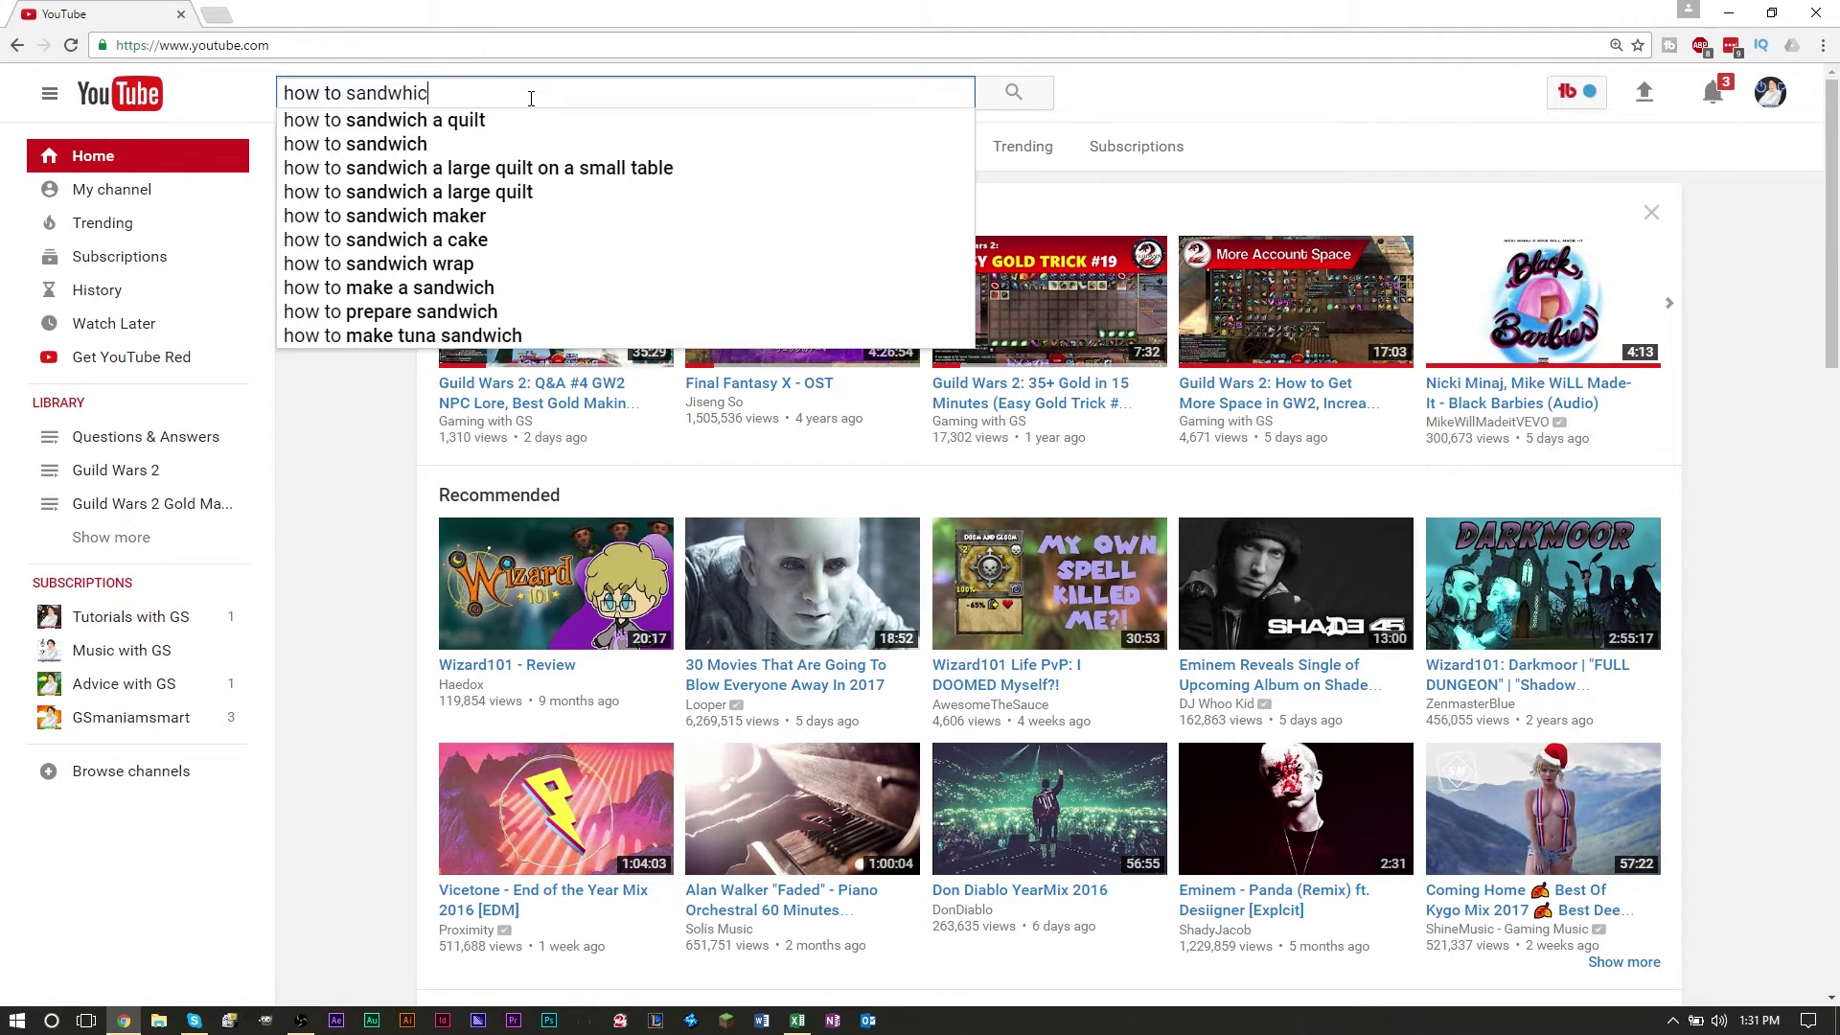
- Complete the query as "how to make a sandwich" and choose the suggestion "how to make a sandwich for kids"
type("make a s")
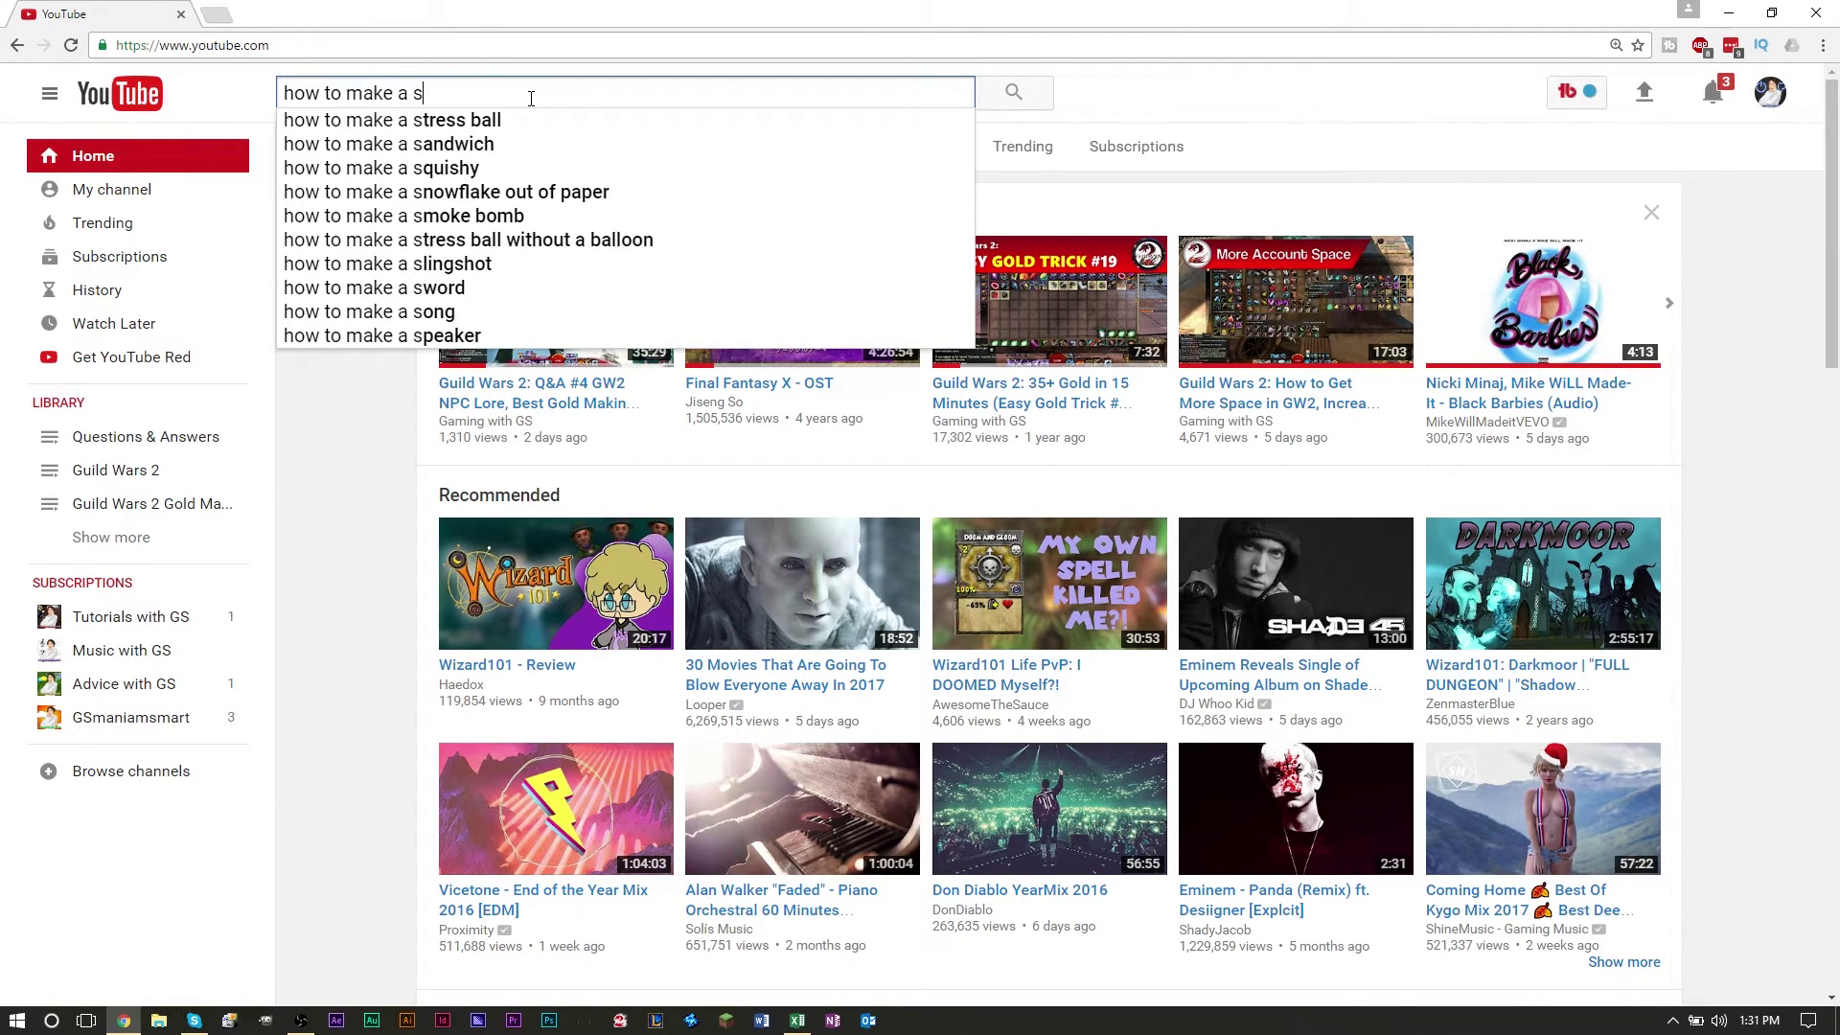
type("andwich")
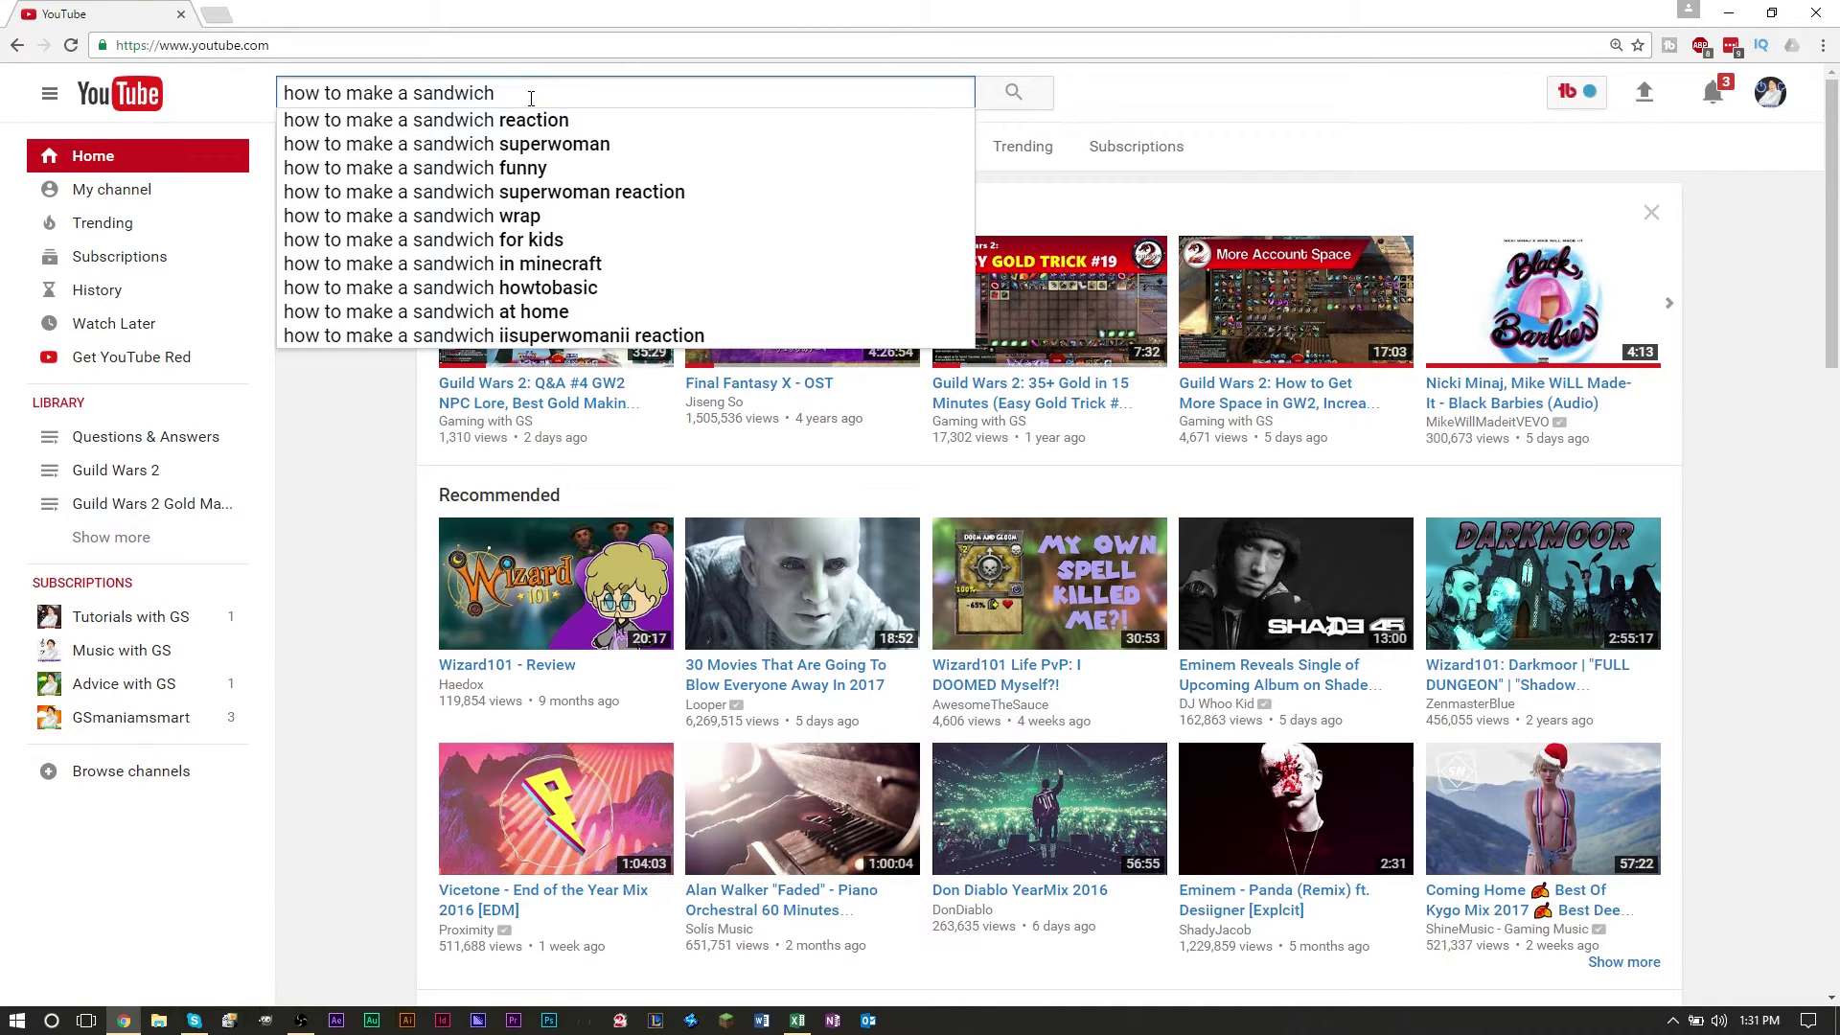
key("Down")
key("Down")
key("Down")
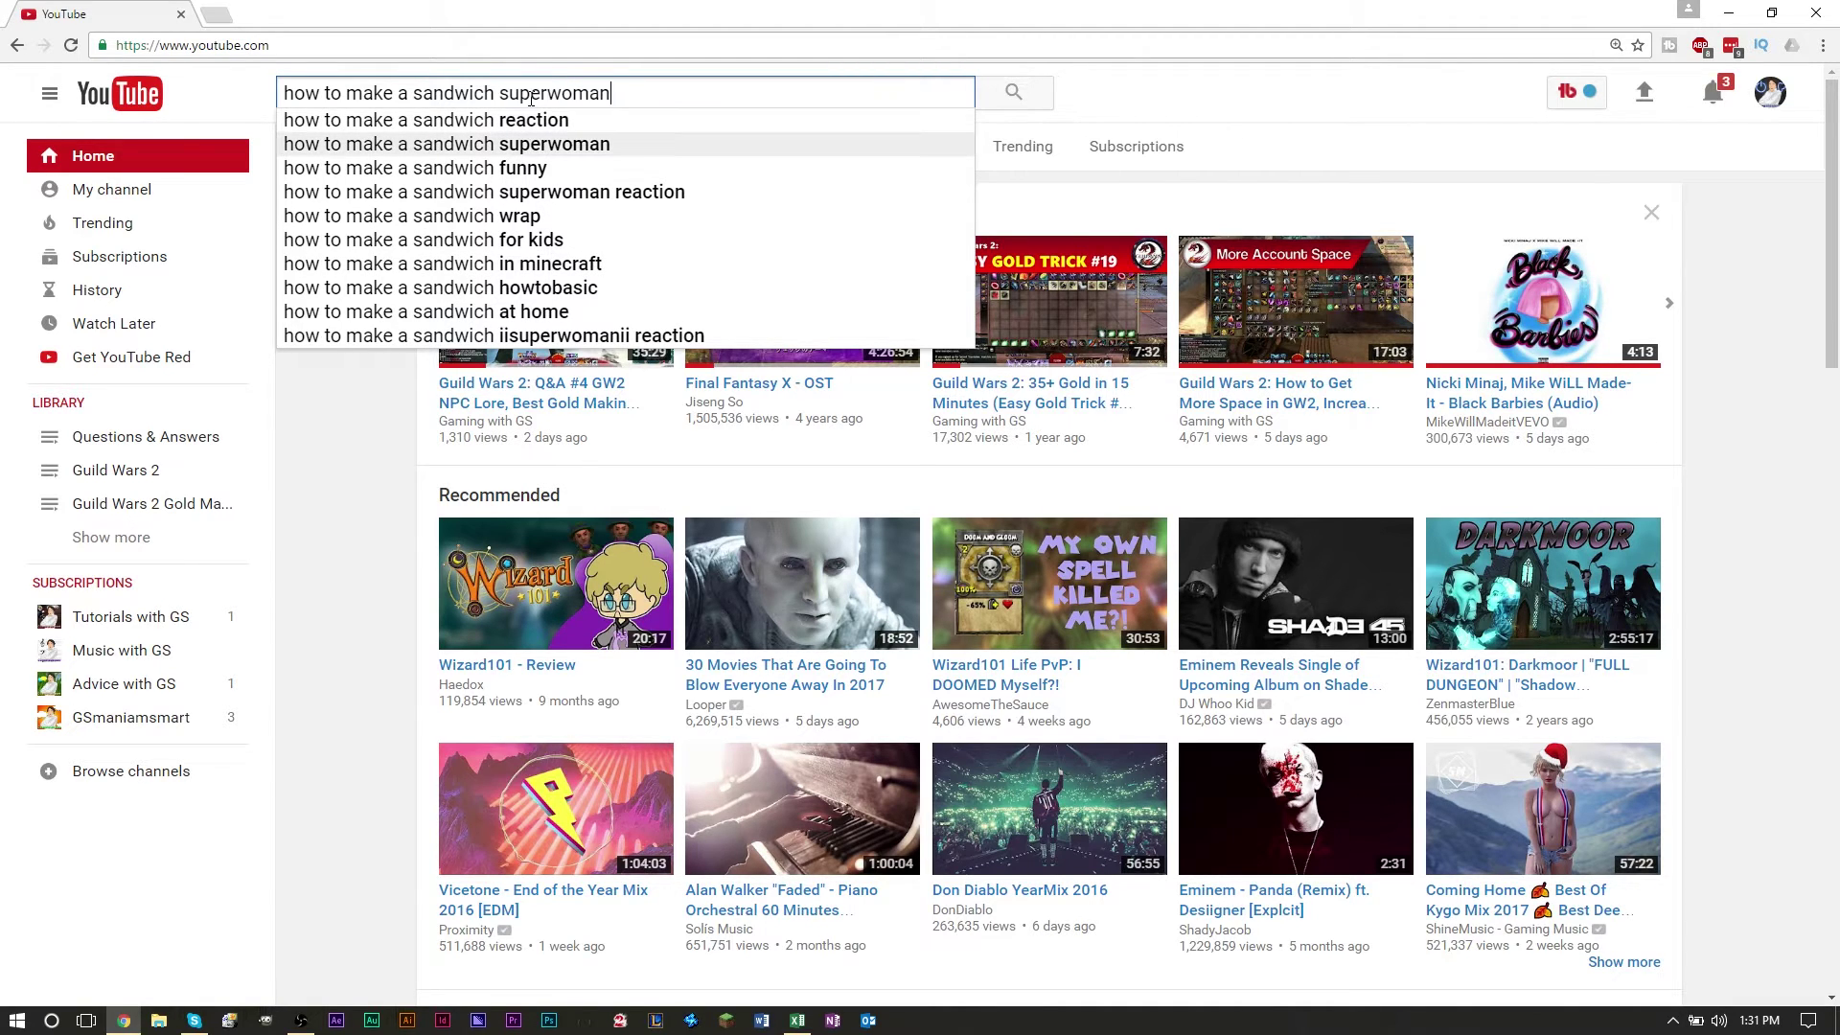
key("Down")
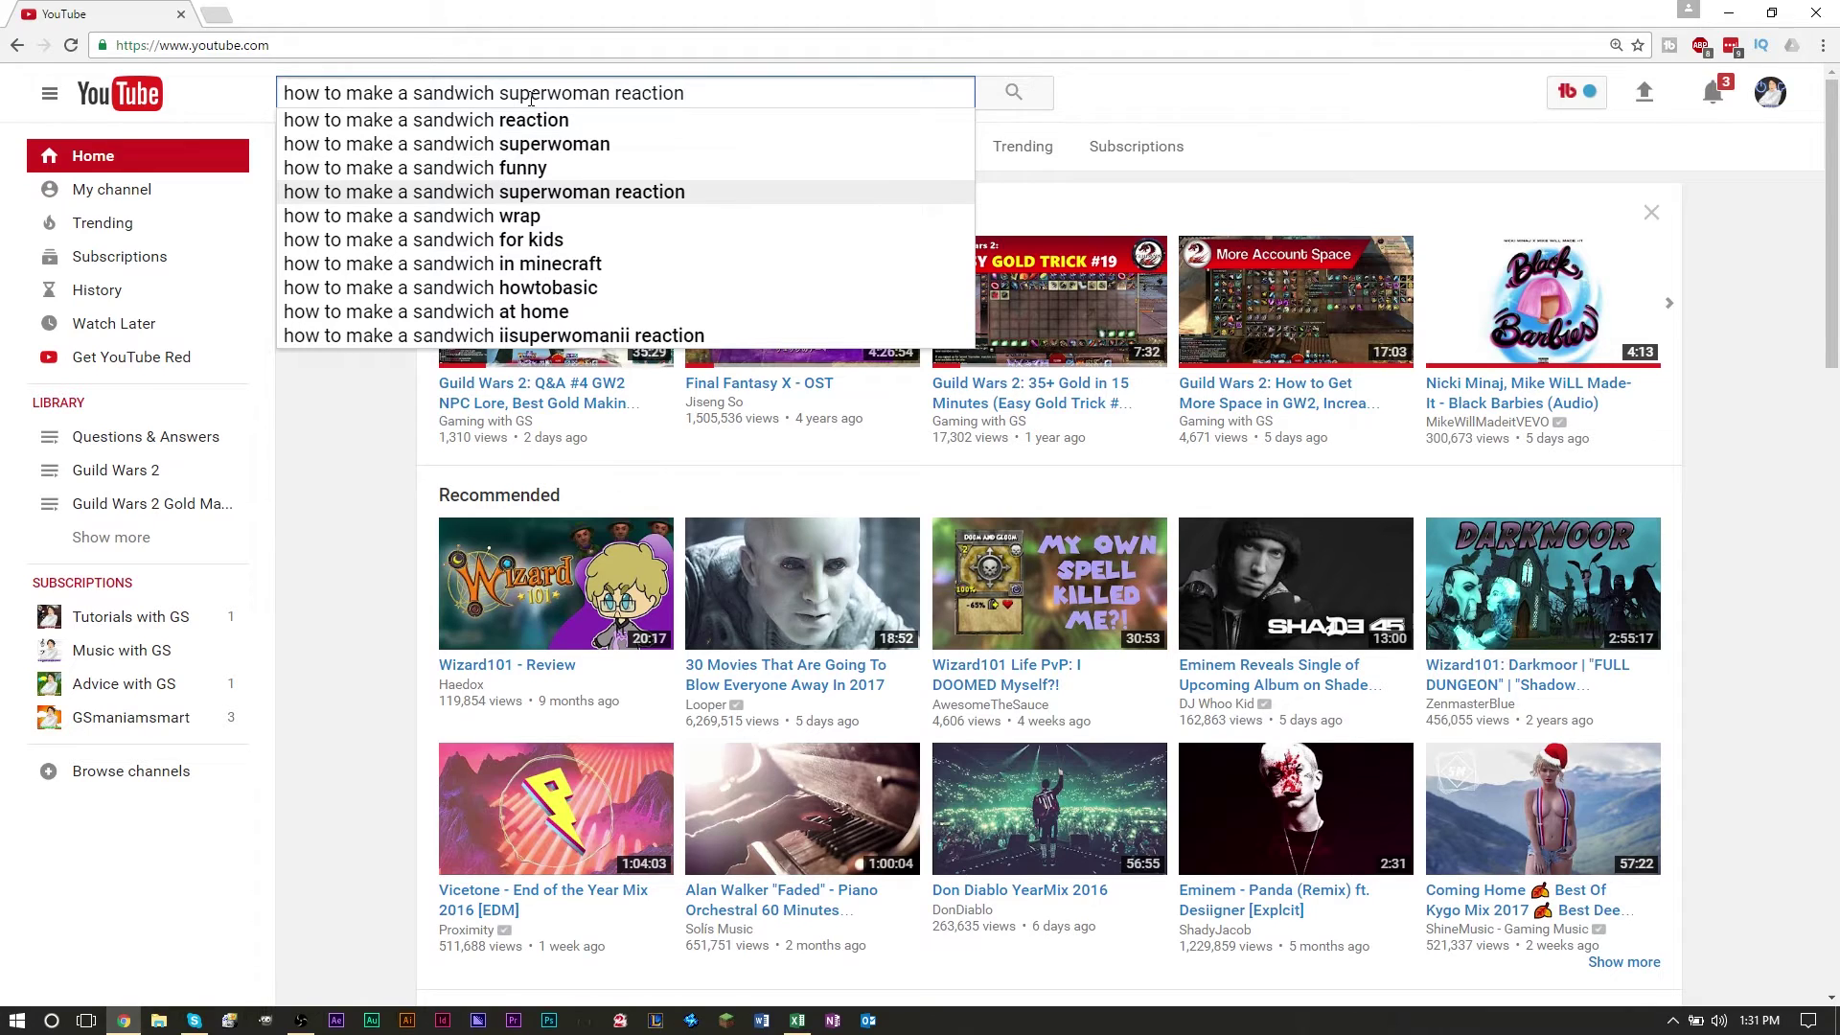
key("Down")
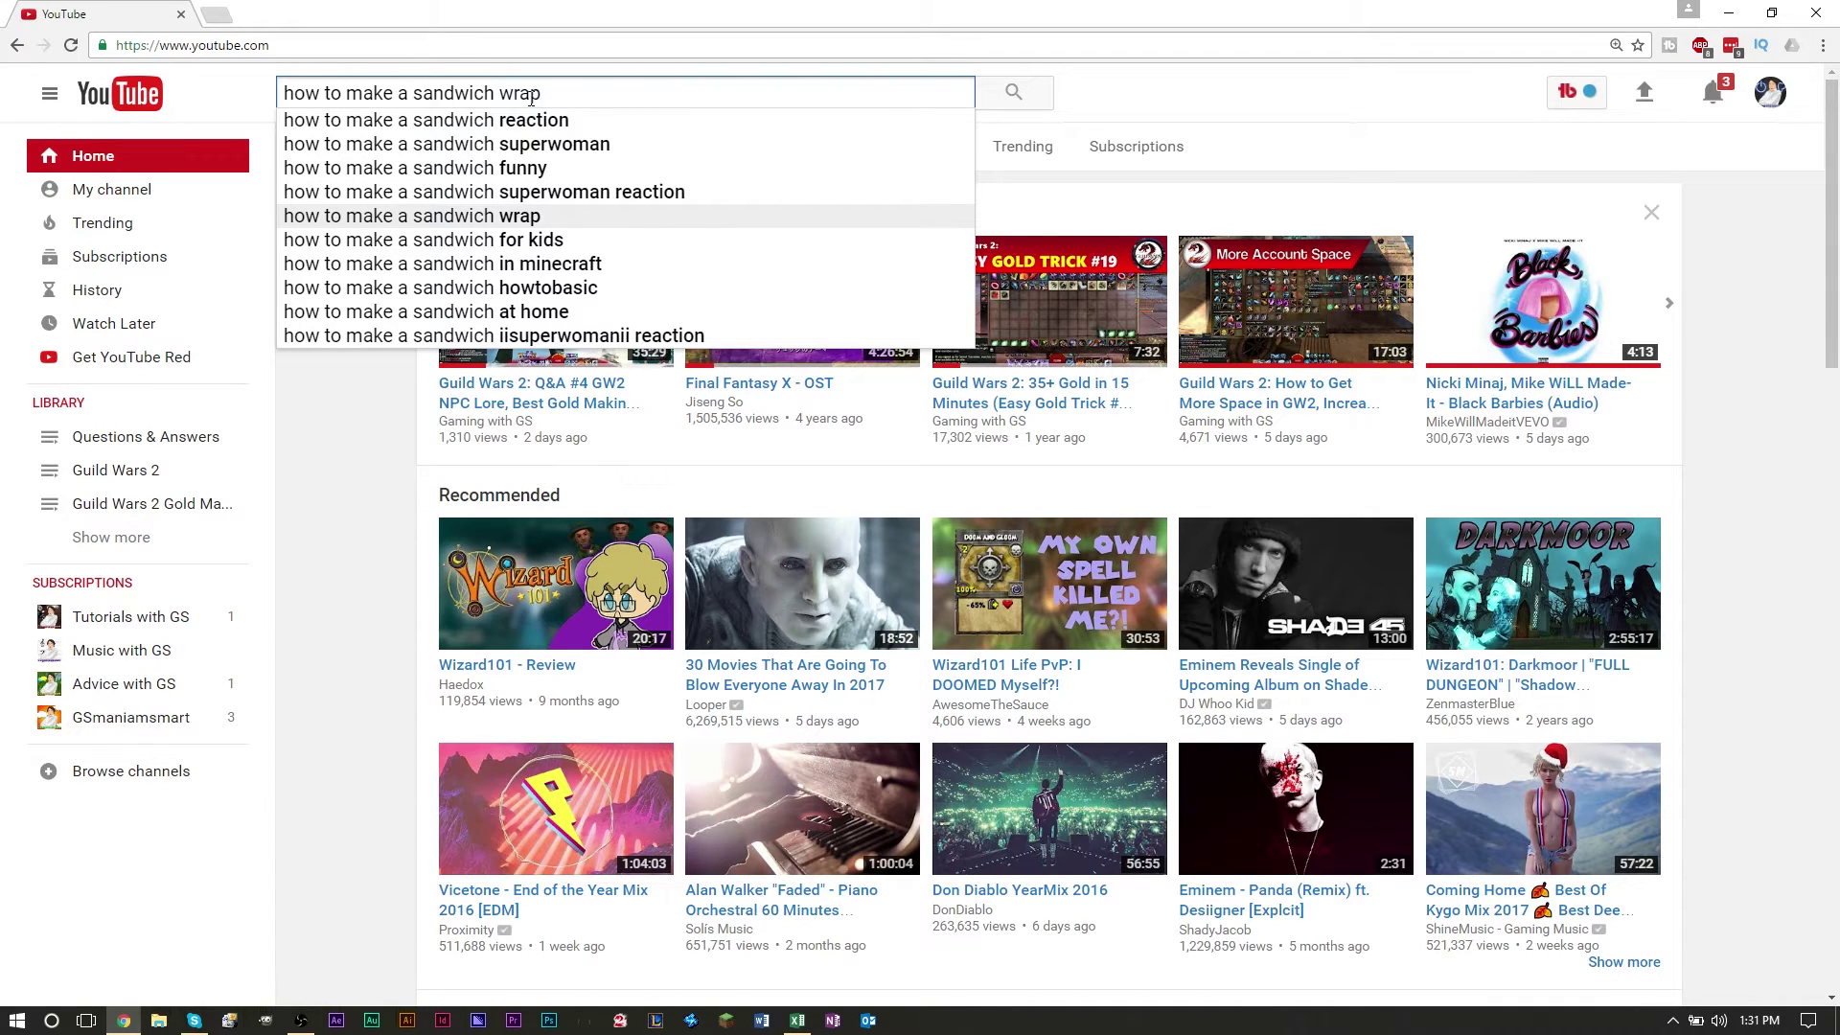
key("Down")
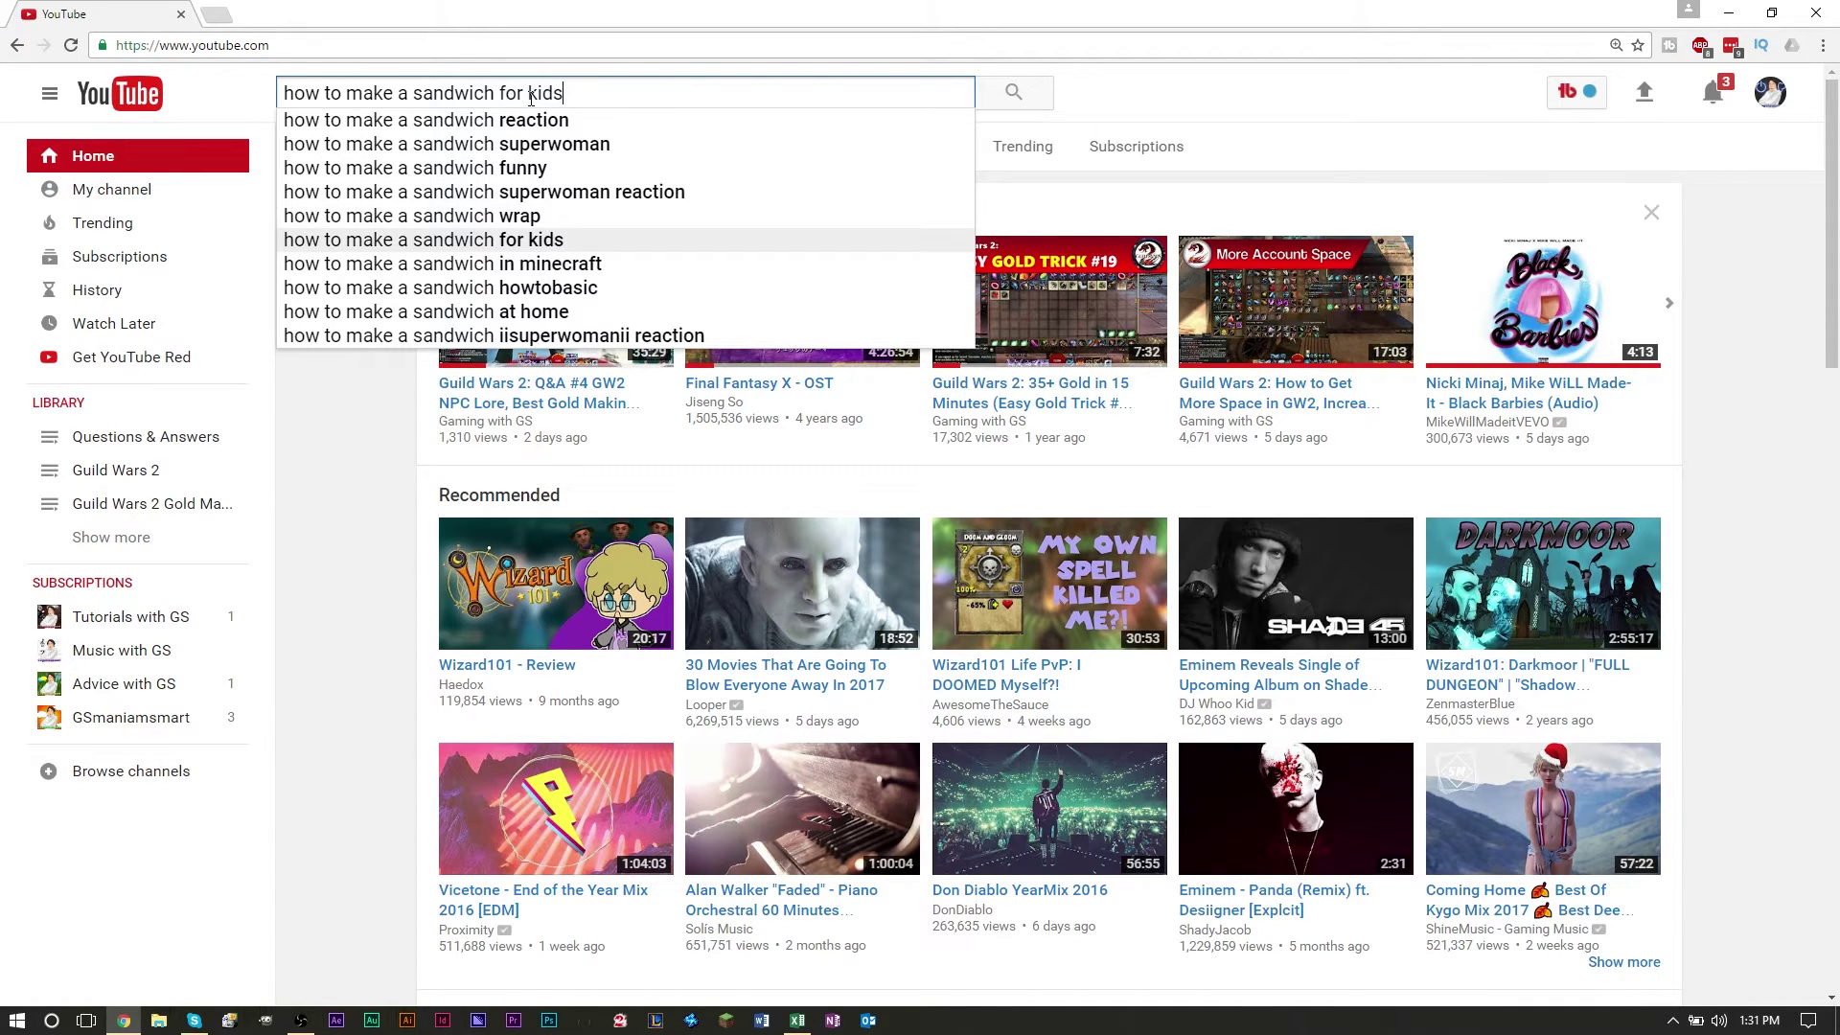
- Copy the chosen phrase, clear the YouTube search, and paste the phrase into B652 of the Excel sheet
key("ctrl+a")
key("ctrl+c")
key("BackSpace")
key("alt+Tab")
left_click(489, 645)
key("ctrl+v")
left_click(553, 705)
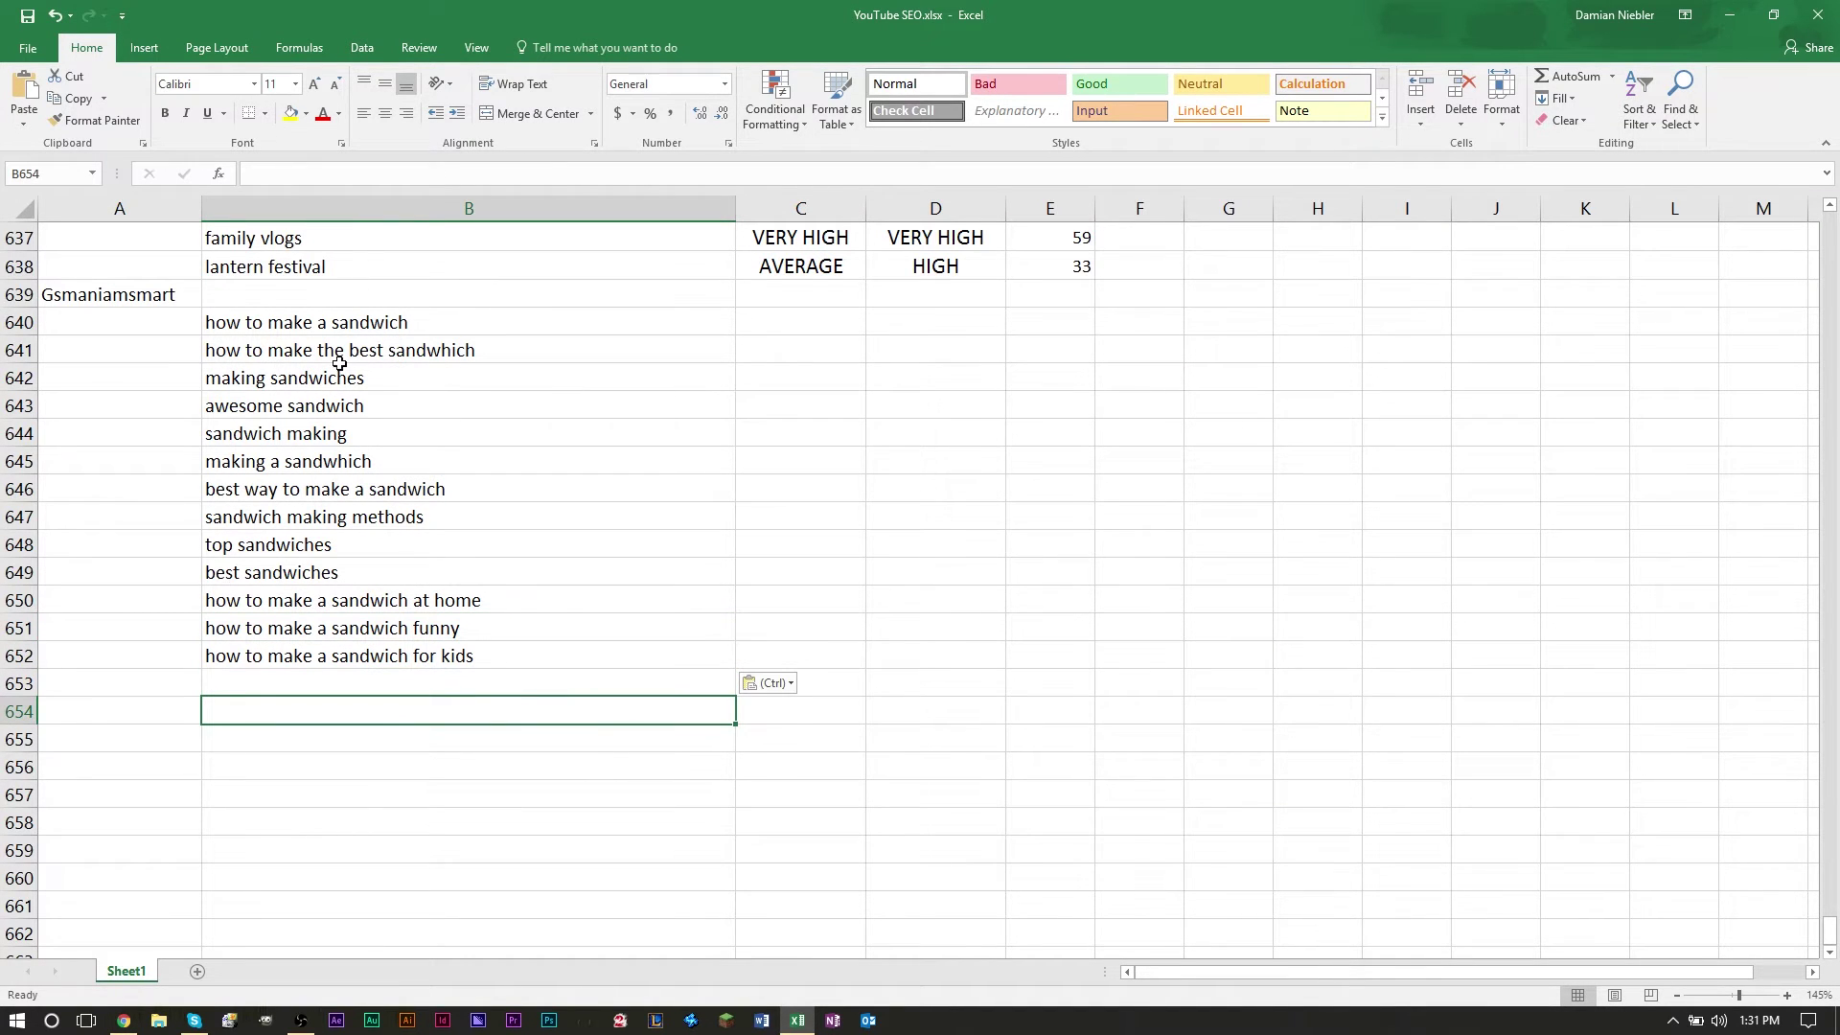
- Look up the B641 keyword on YouTube in Chrome and move the suggestion "how to make the best sandwich ever" into Excel cell B653
left_click(263, 352)
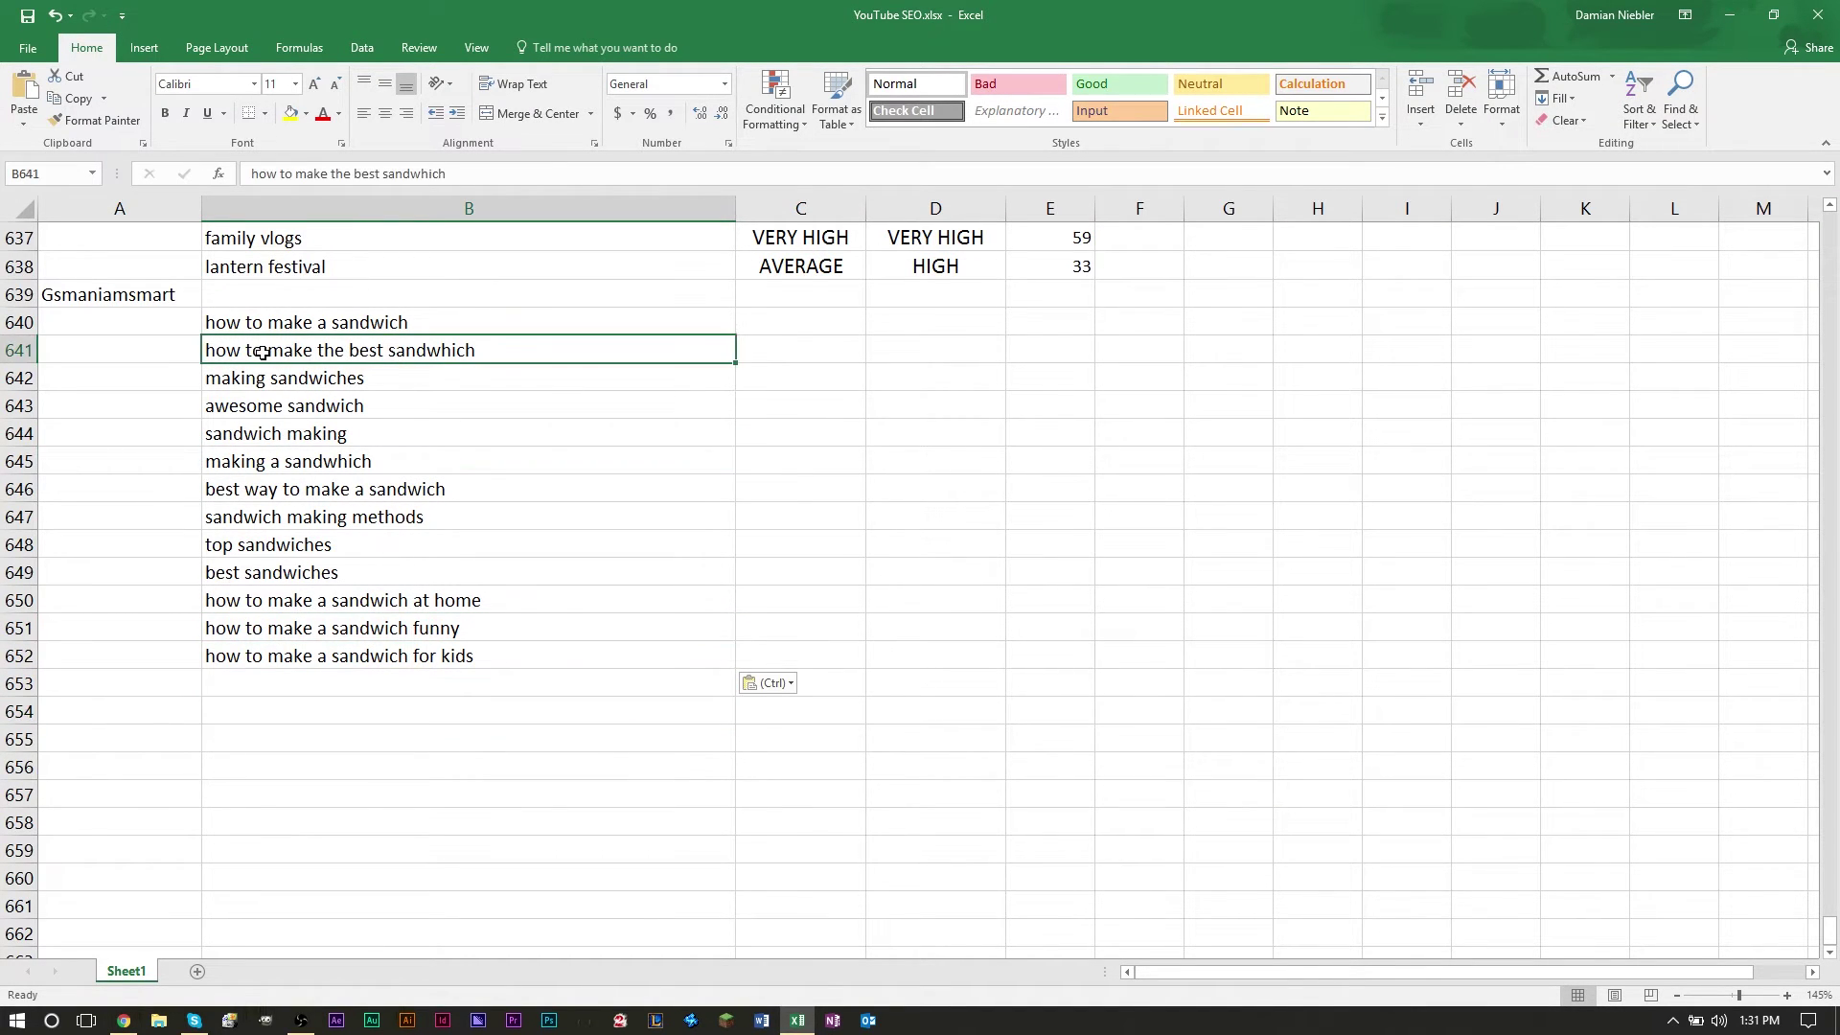
key("alt+Tab")
type("how")
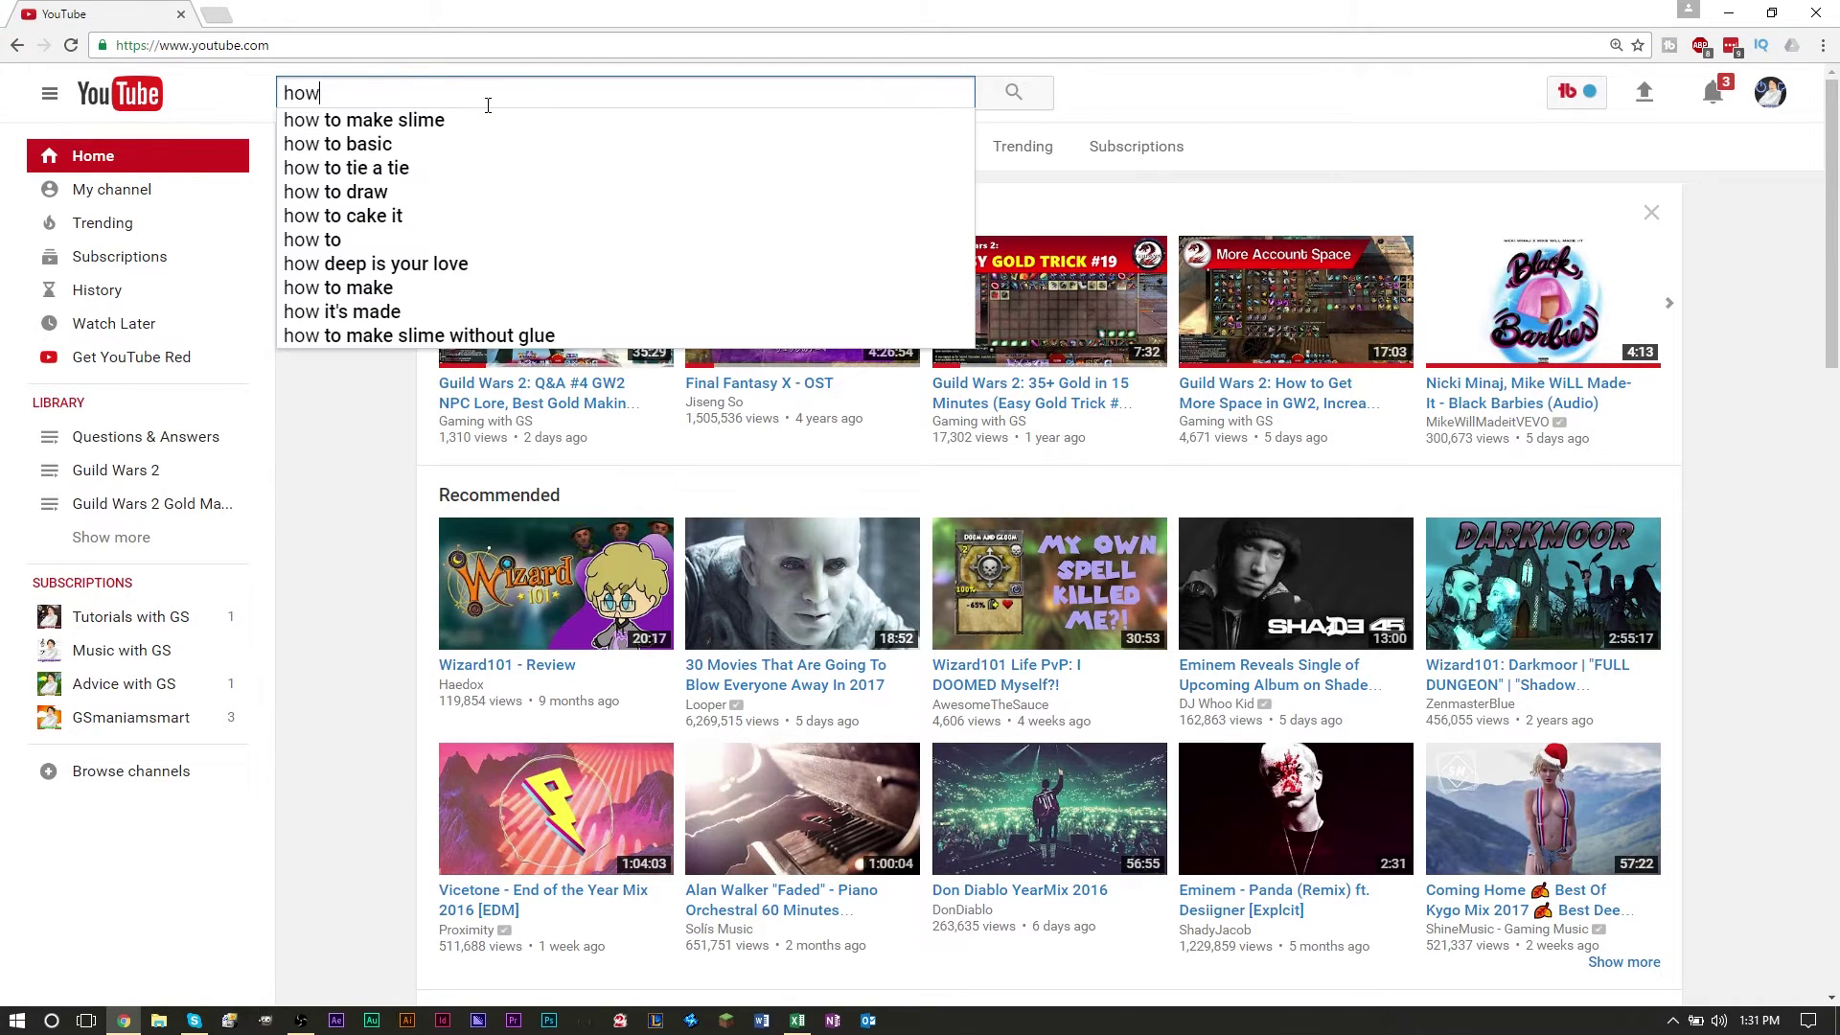
type(" to make the best sa")
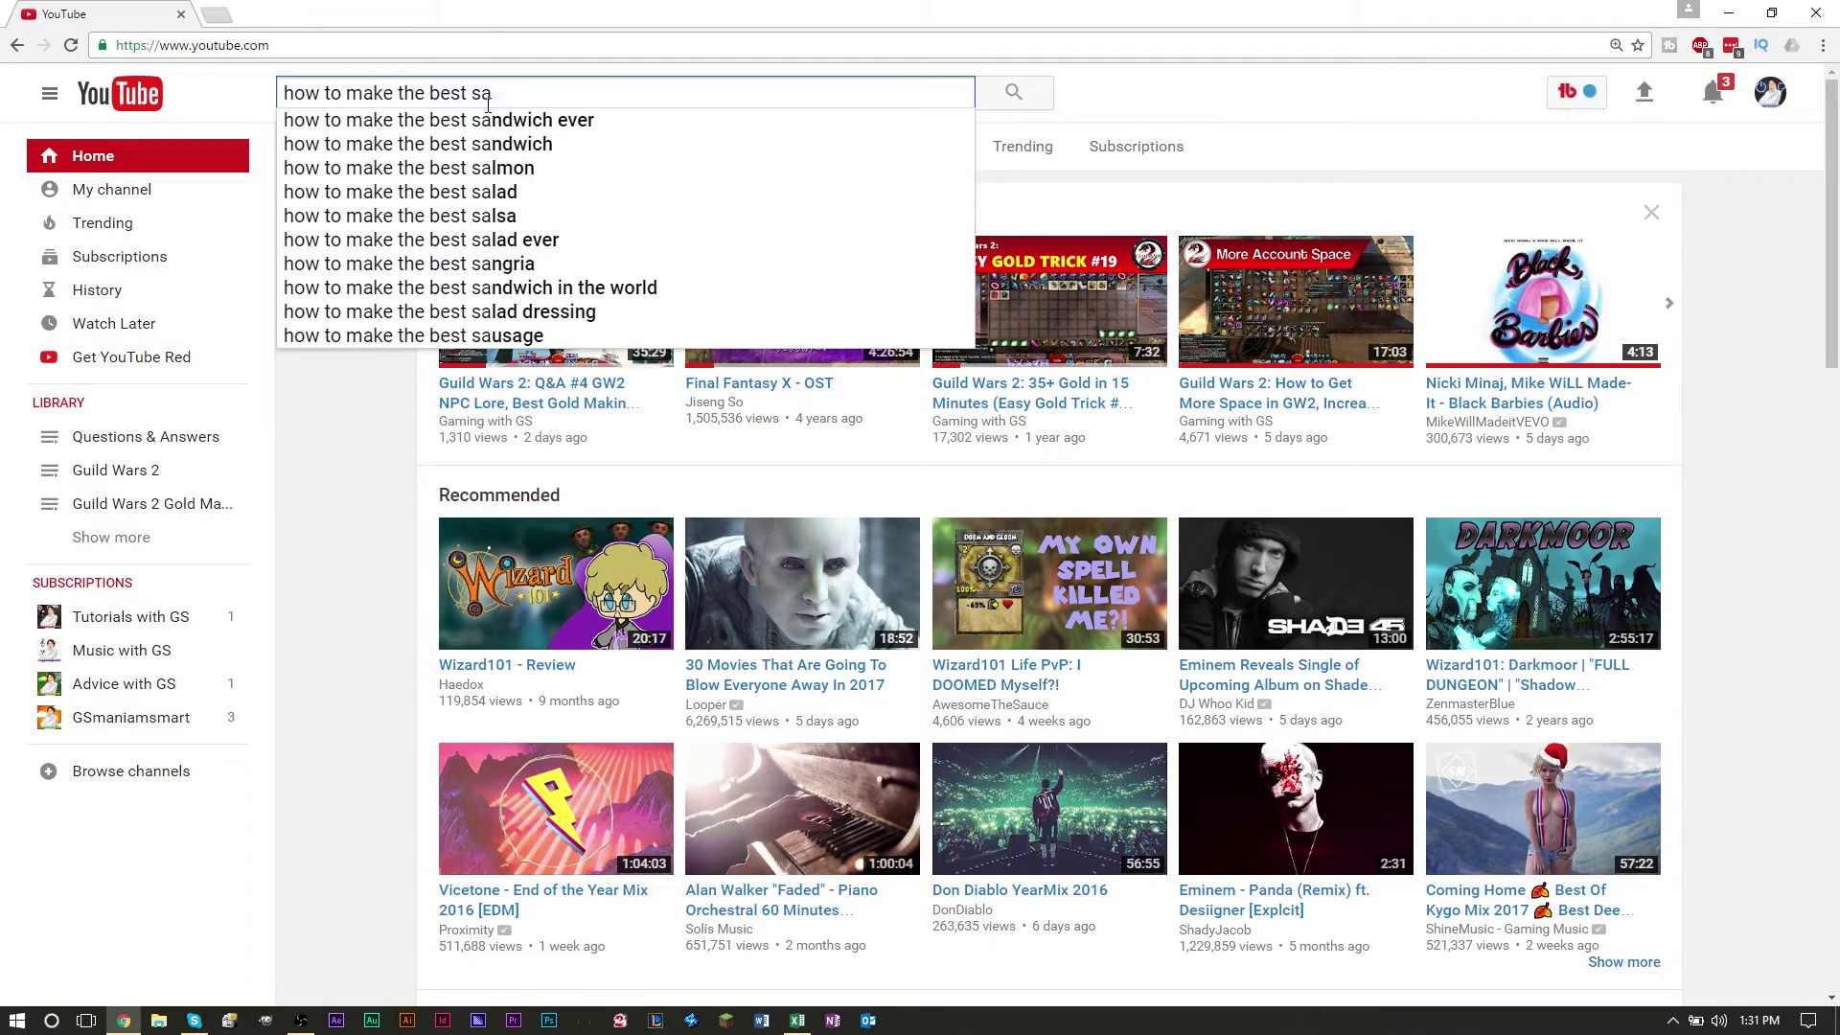
key("Down")
key("ctrl+a")
key("ctrl+x")
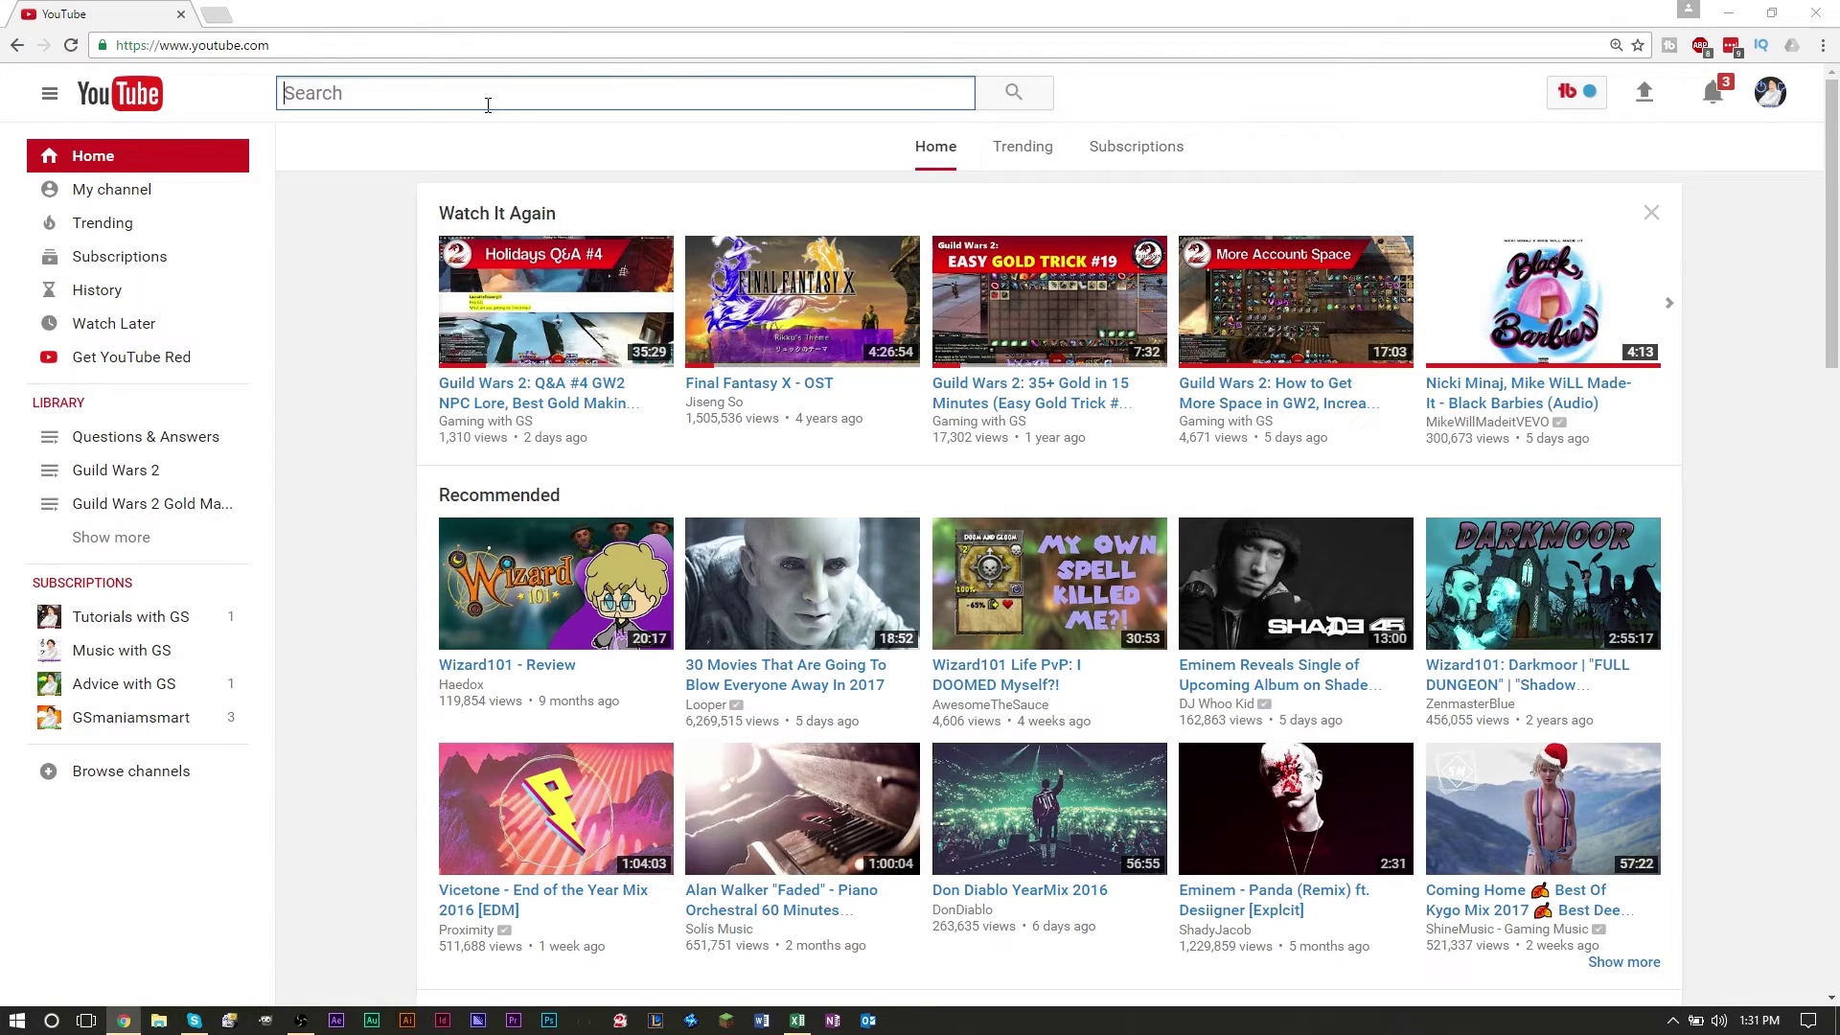
key("alt+Tab")
left_click(461, 677)
key("ctrl+v")
key("Return")
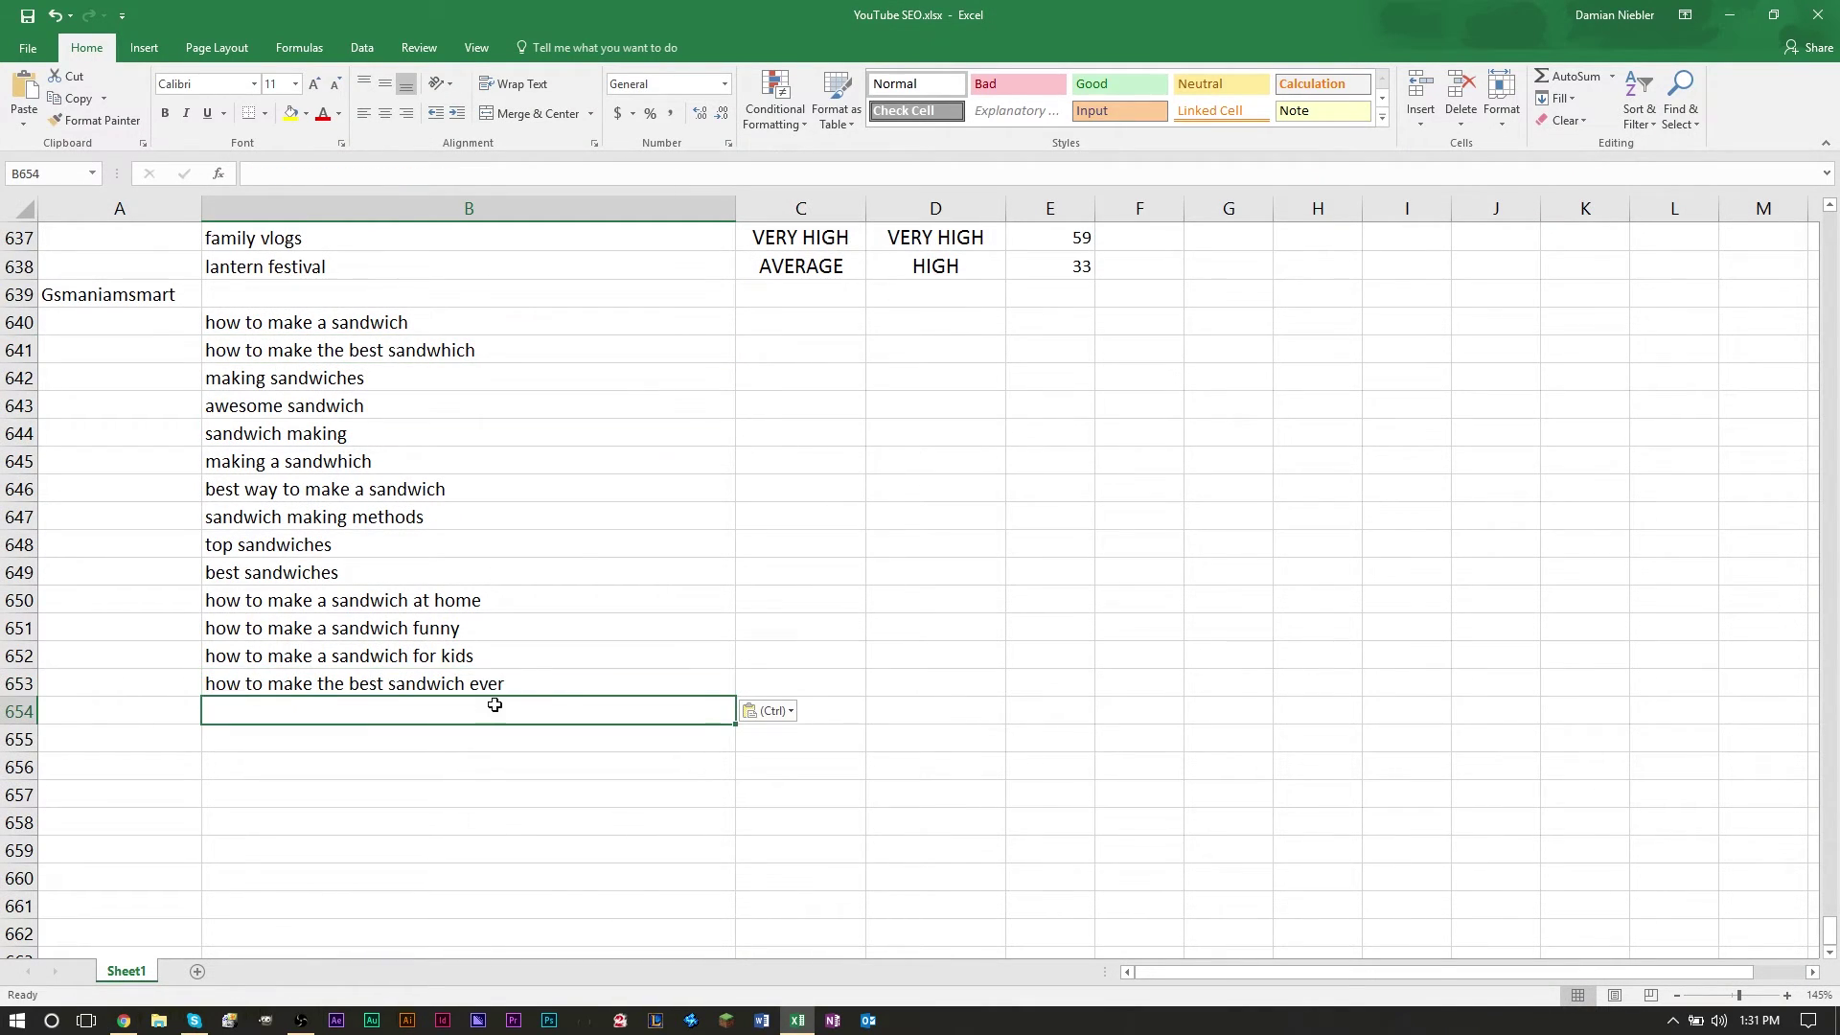
- Restore the "how to make the best sandwich" query on YouTube and transfer the suggestion "how to make the best sandwich in the world" to Excel cell B654
key("alt+Tab")
key("ctrl+z")
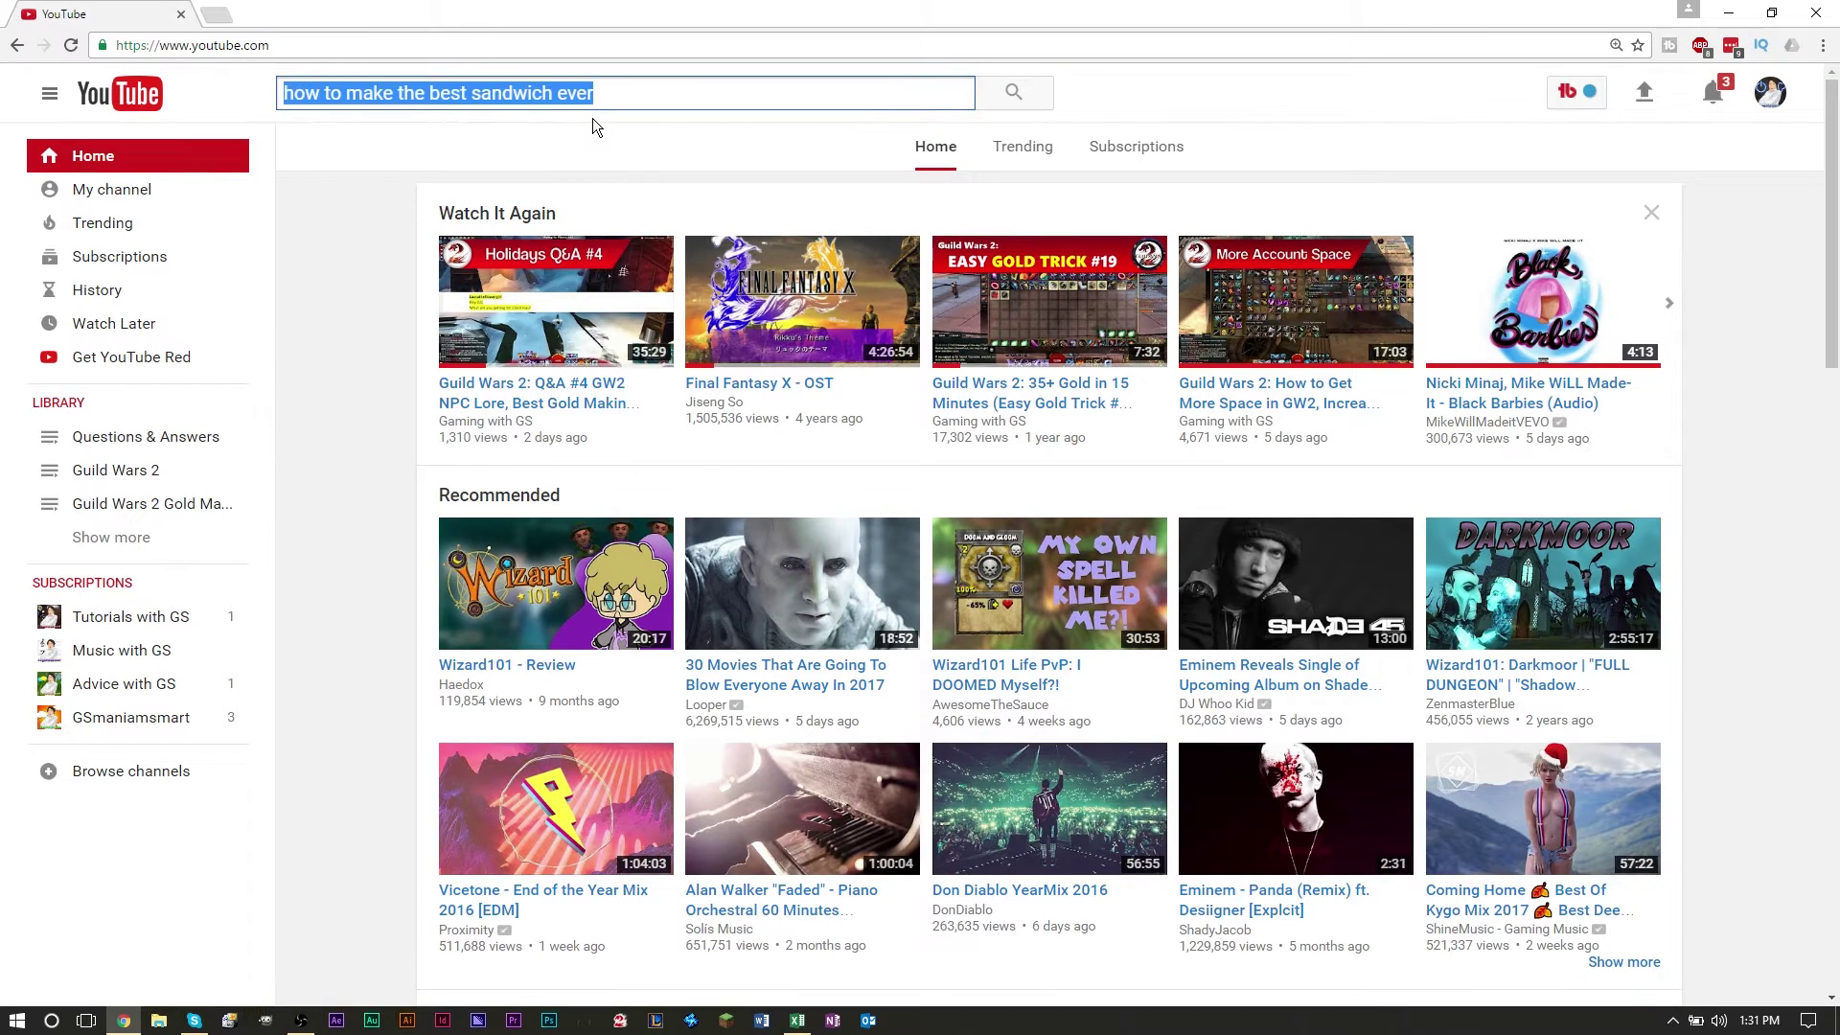
key("ctrl+z")
key("ctrl+z")
key("ctrl+z")
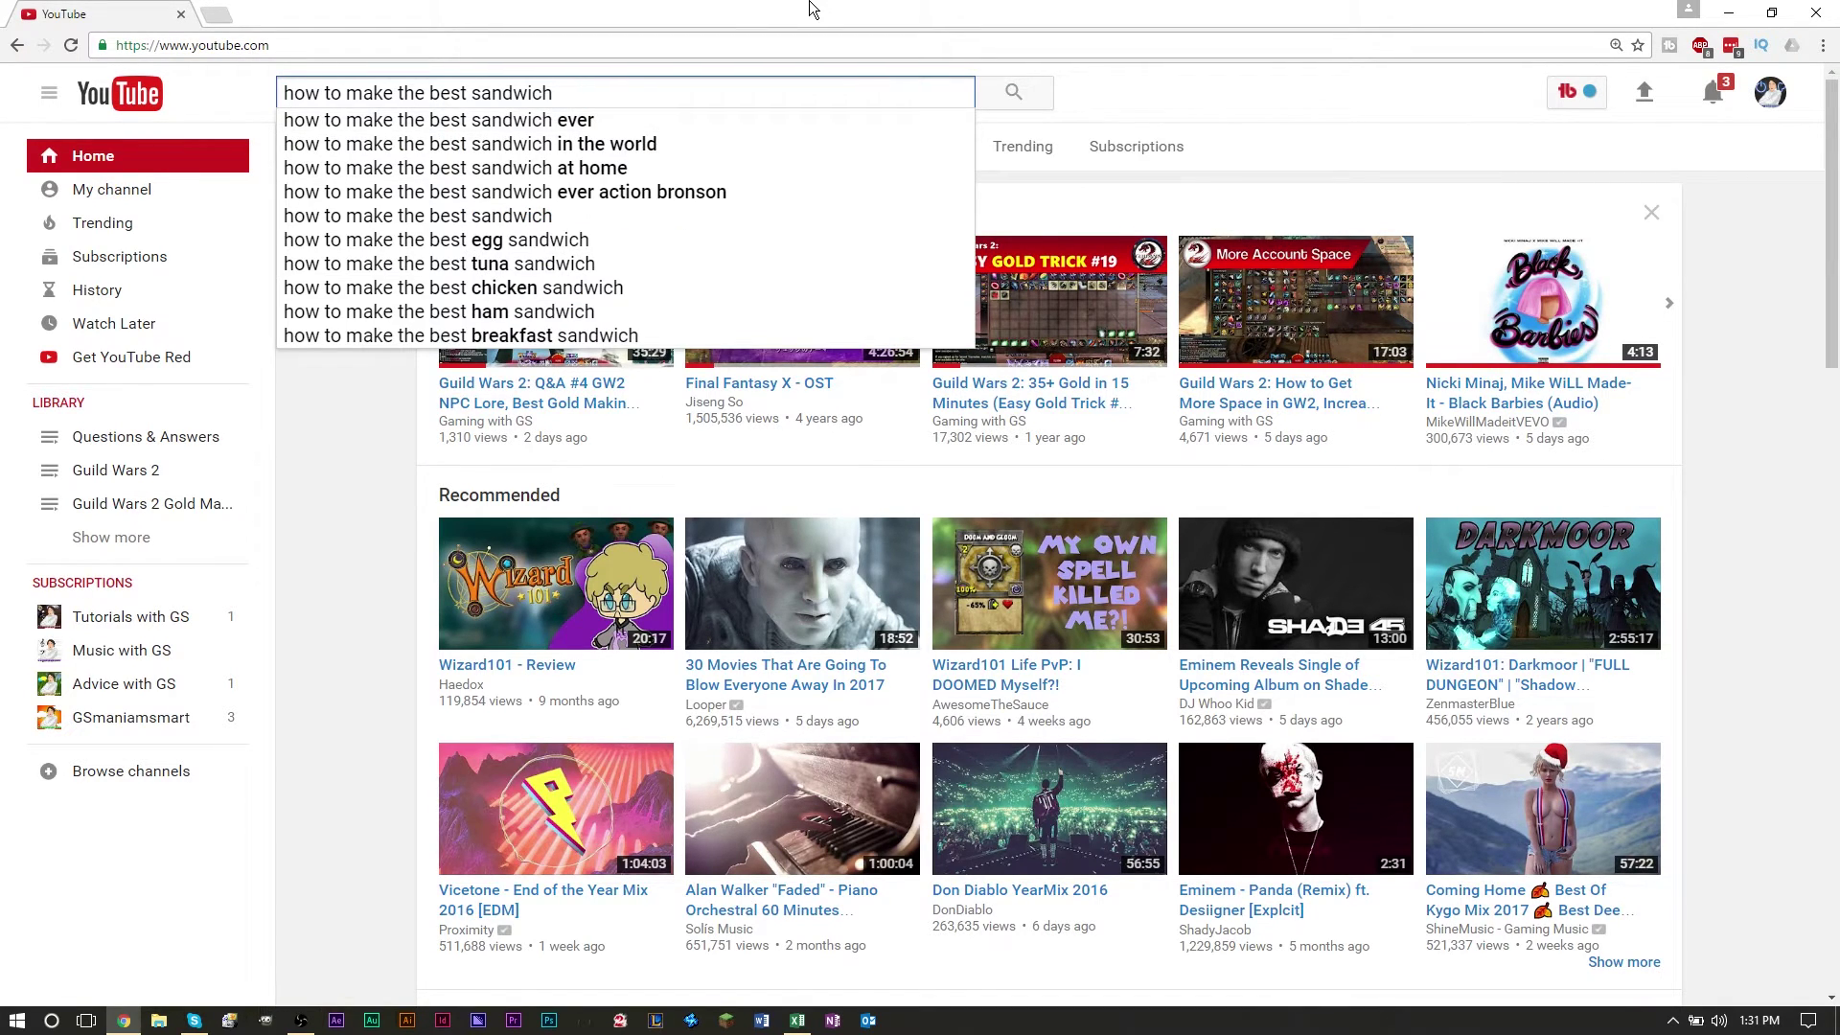
key("Down")
key("Down")
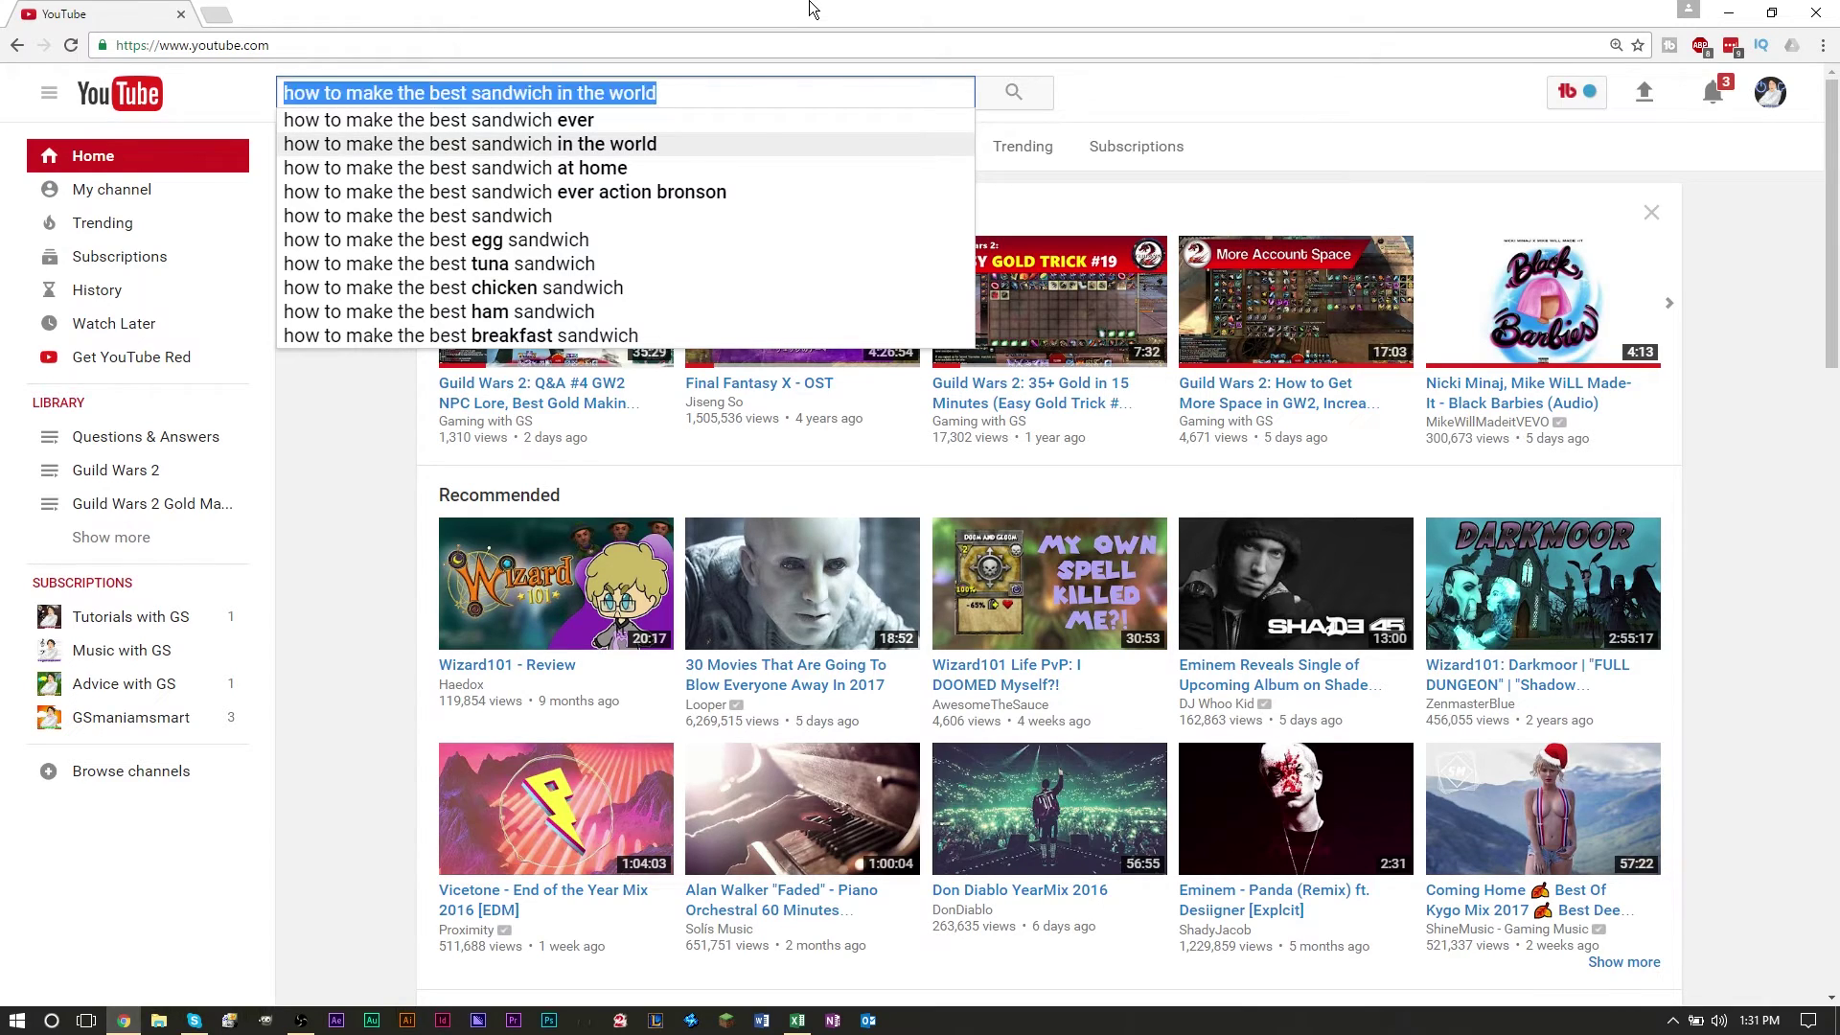
key("ctrl+a")
key("ctrl+x")
key("alt+Tab")
key("ctrl+v")
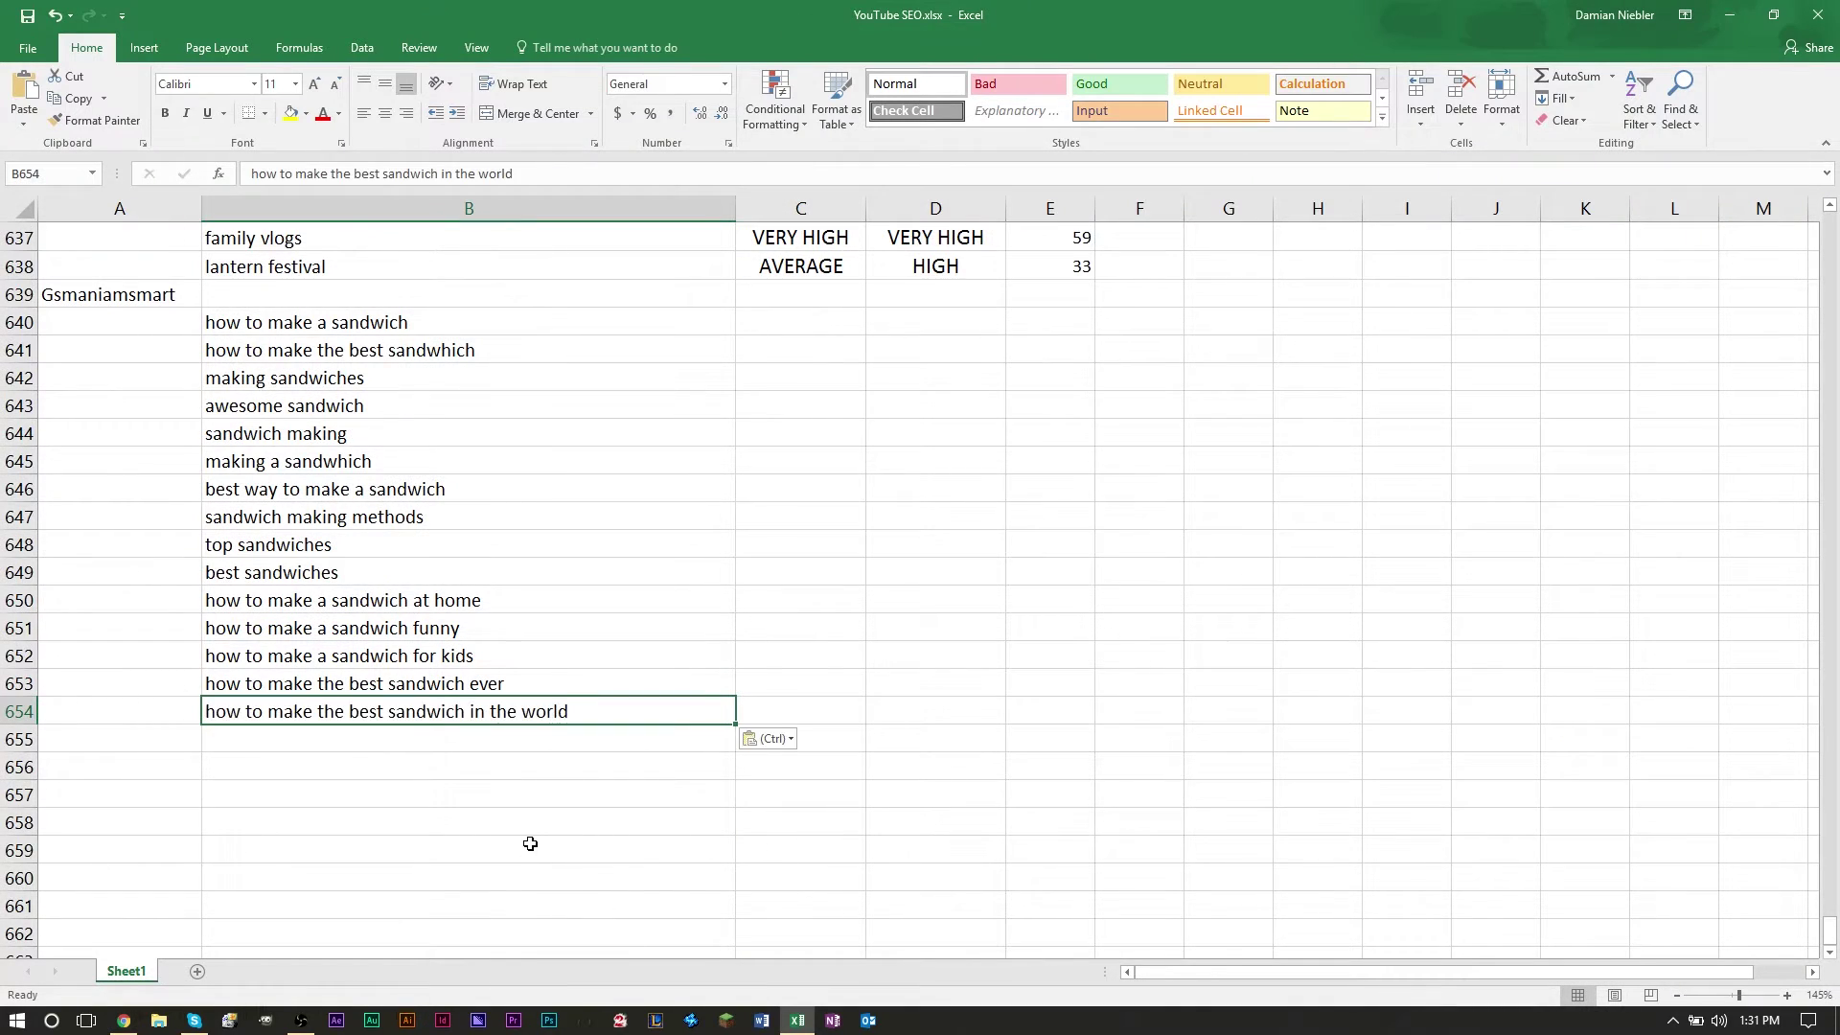
- Paste the copied phrase back into YouTube's search in Chrome and shorten it to "how to make the best sandwich"
key("alt+Tab")
key("ctrl+v")
key("BackSpace")
key("BackSpace")
key("BackSpace")
key("BackSpace")
key("BackSpace")
key("BackSpace")
key("BackSpace")
key("BackSpace")
key("BackSpace")
key("BackSpace")
key("BackSpace")
key("BackSpace")
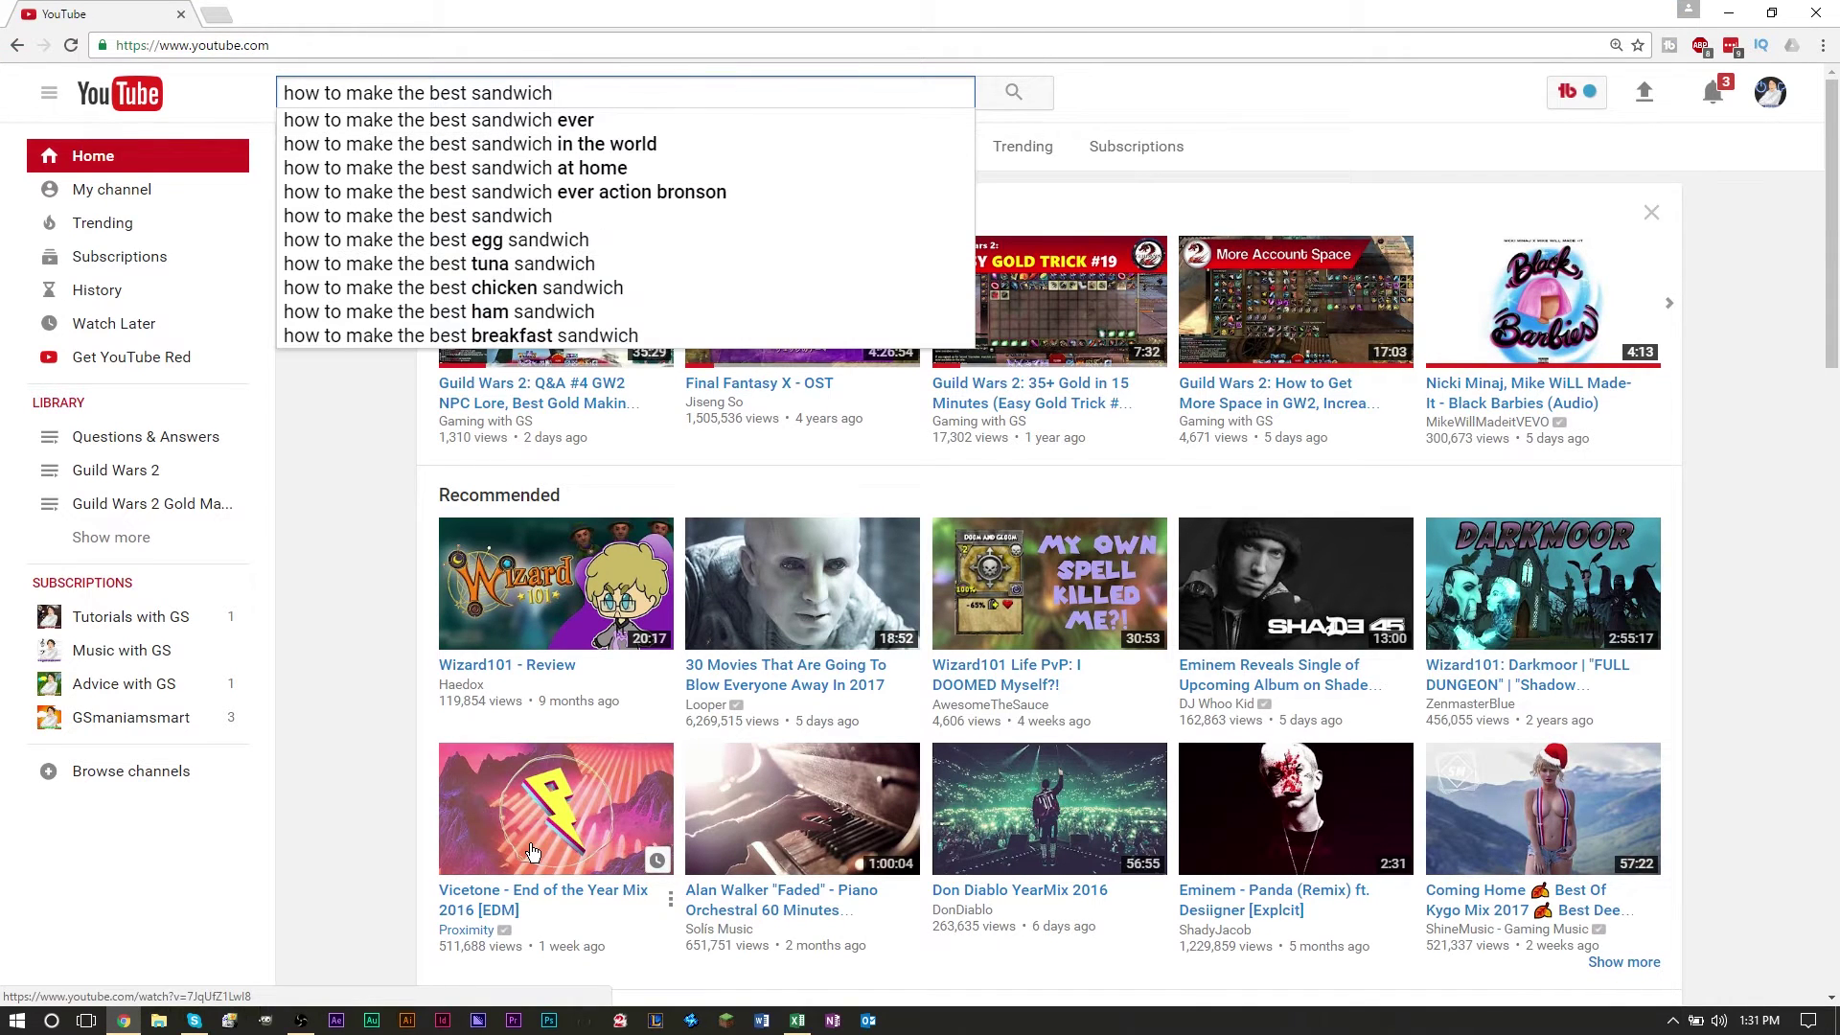
- Go through the suggestions for "how to make the best sandwich" and choose "how to make the best egg sandwich"
key("Down")
key("Down")
key("Down")
key("Down")
key("Down")
key("Down")
key("Down")
key("Down")
key("Down")
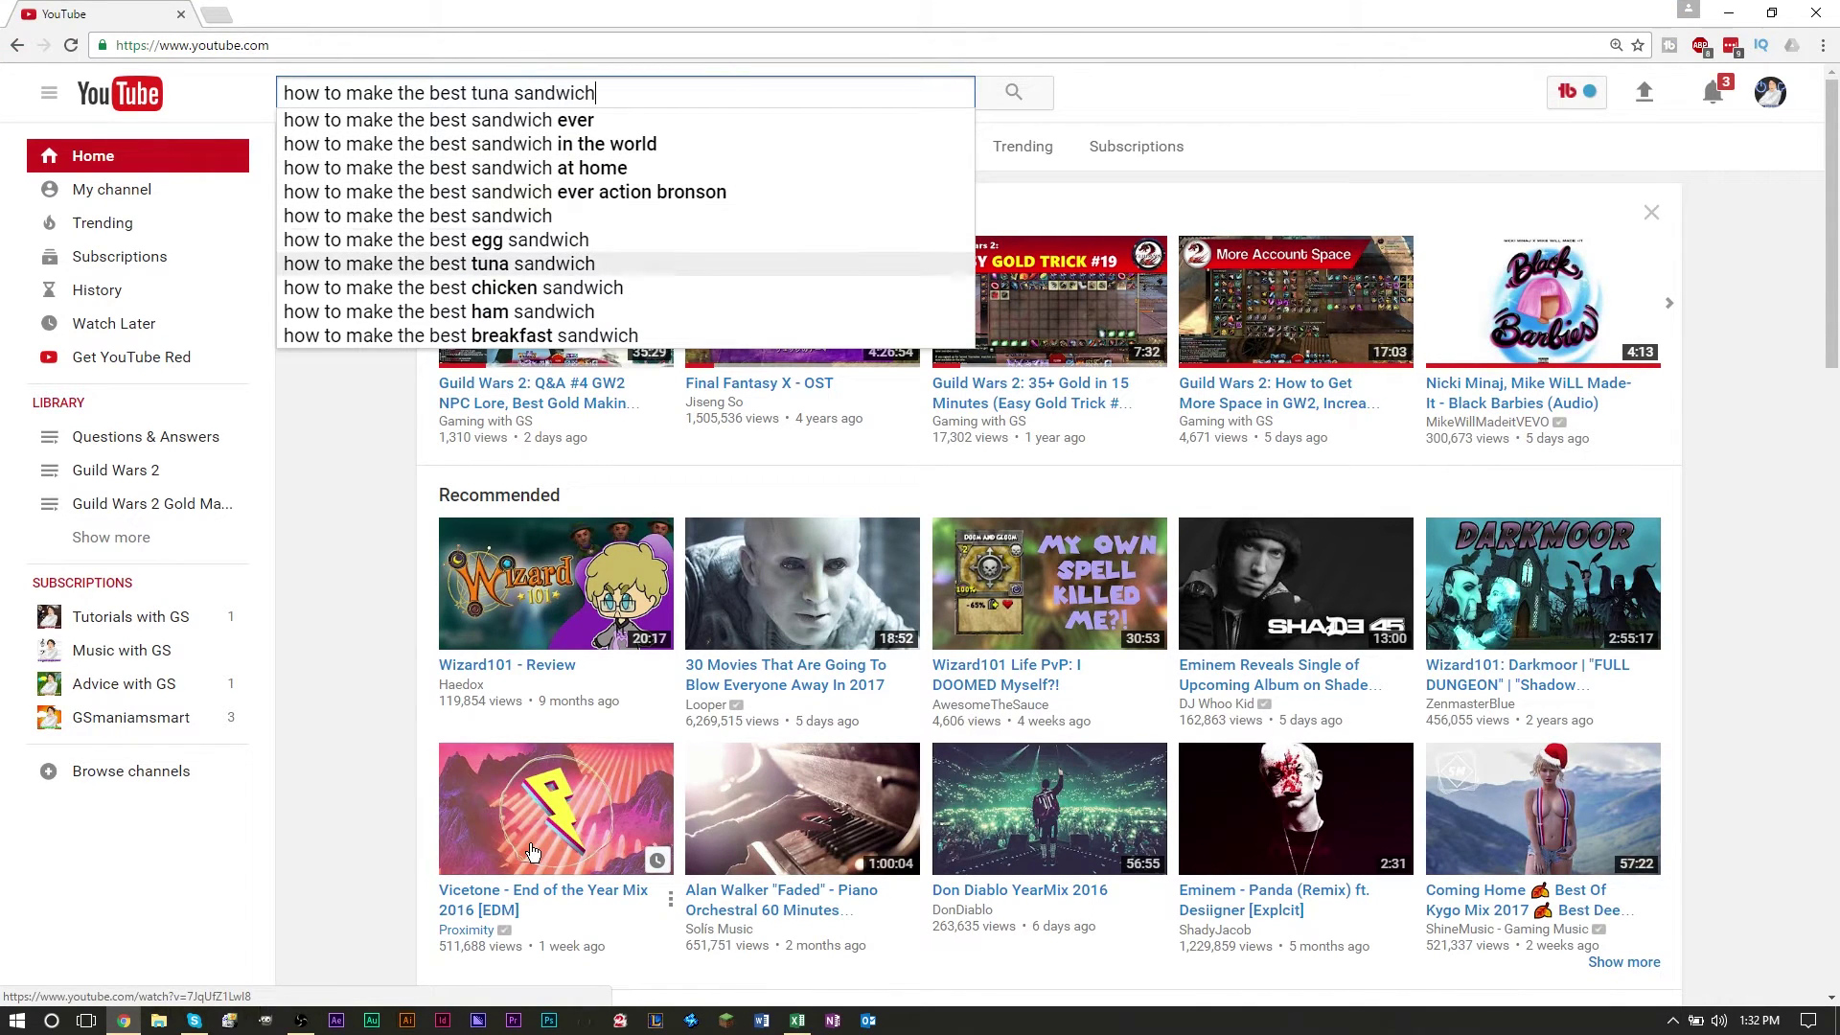
key("Up")
key("Up")
key("Up")
key("Down")
key("Down")
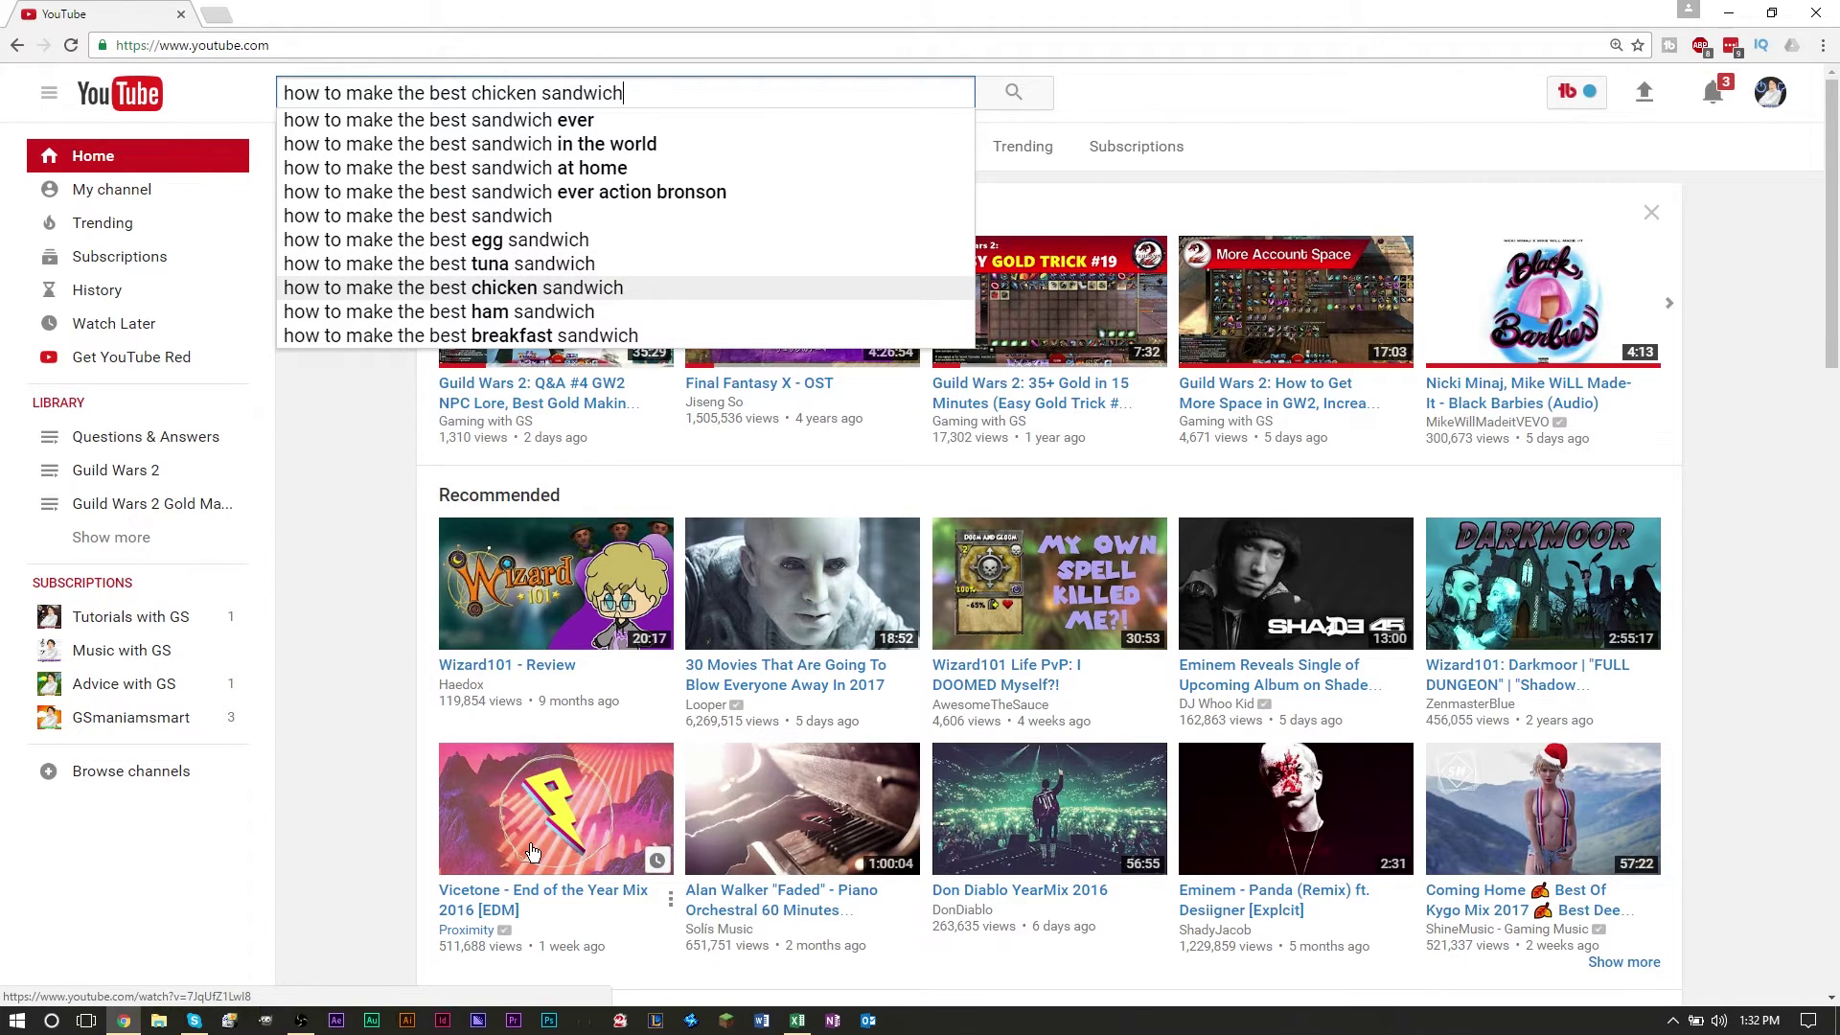
key("Up")
key("Up")
key("Up")
key("Down")
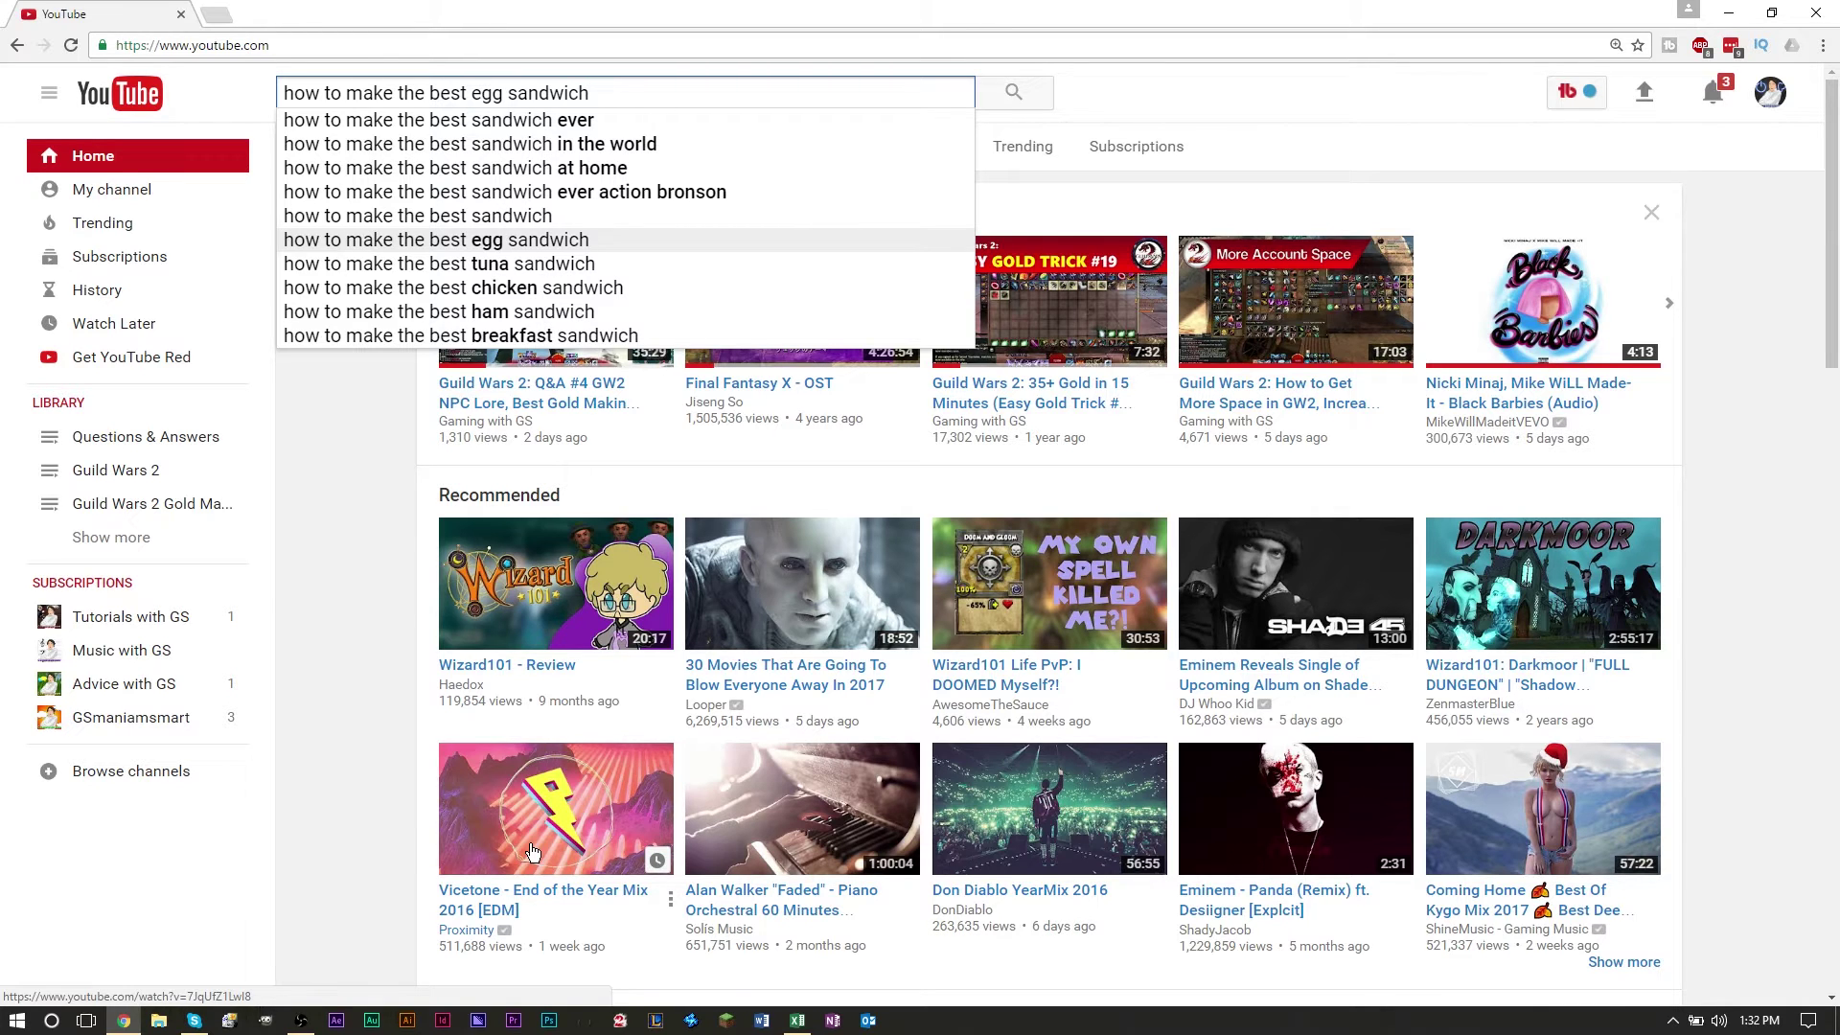
- Clear the egg sandwich phrase from the YouTube search and put it into B655 of the Excel sheet
key("ctrl+a")
key("BackSpace")
key("alt+Tab")
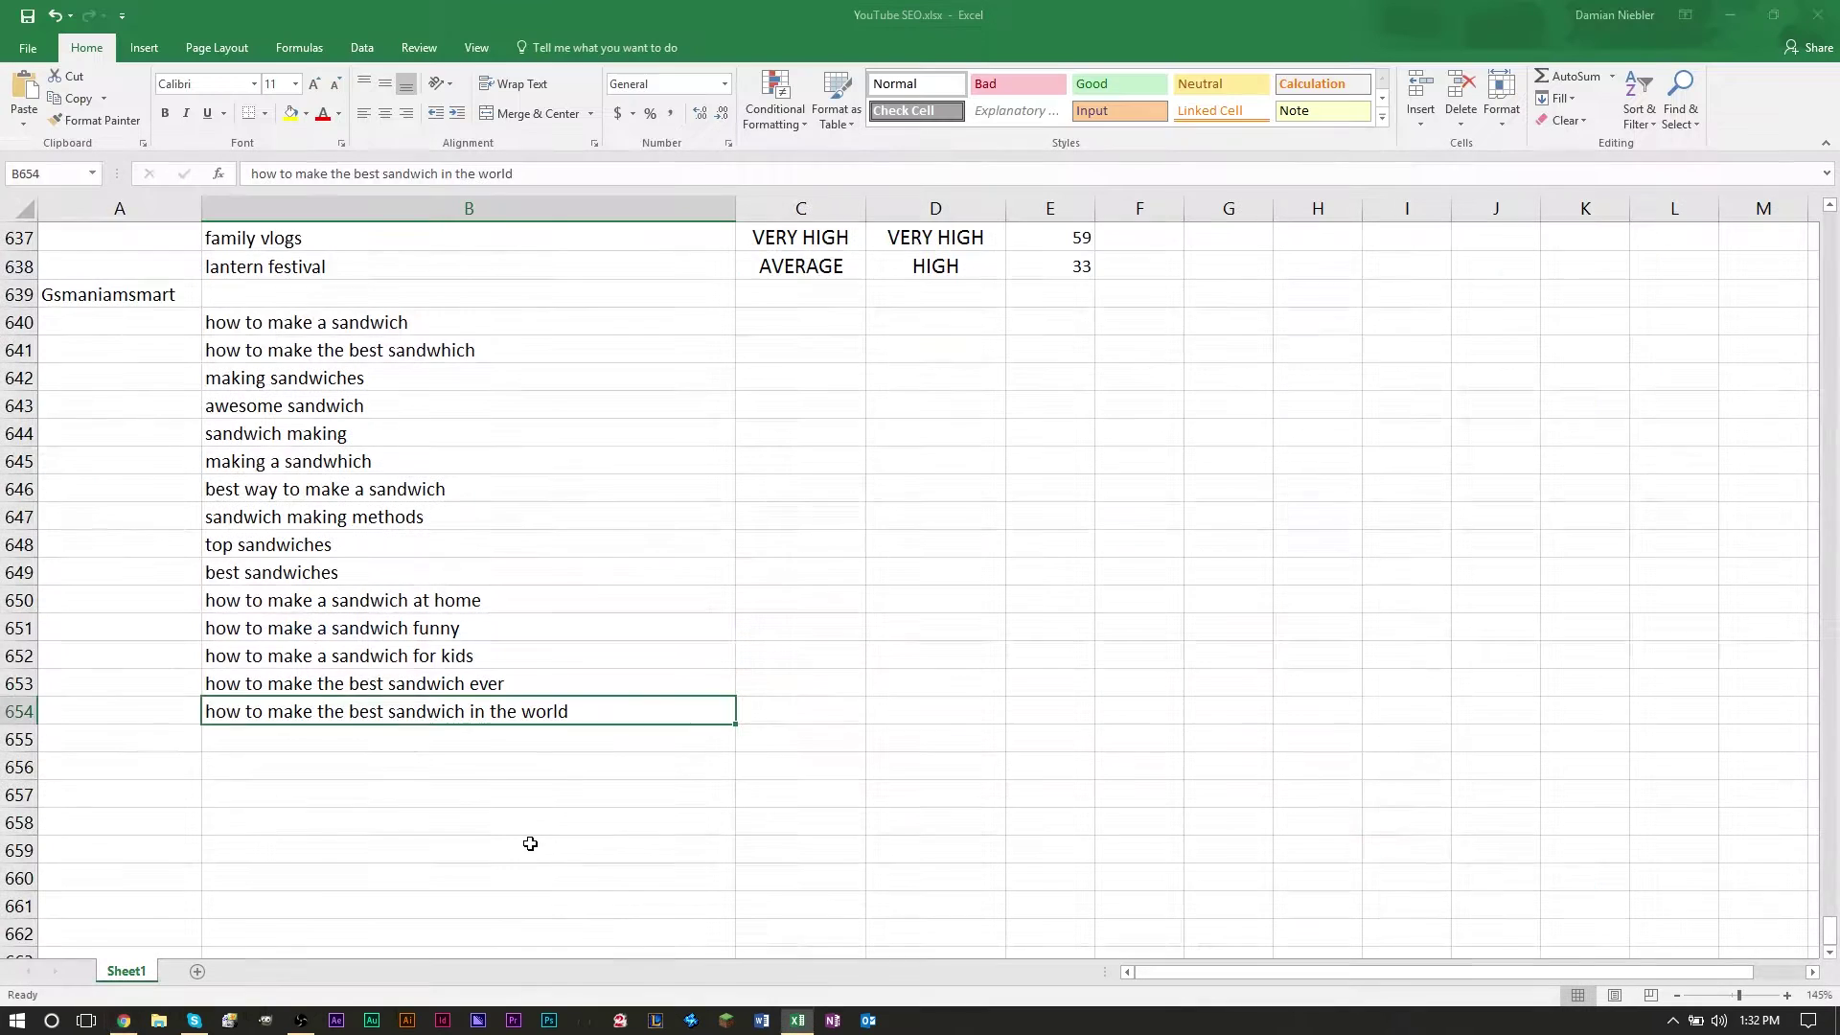
left_click(565, 745)
key("ctrl+v")
left_click(575, 763)
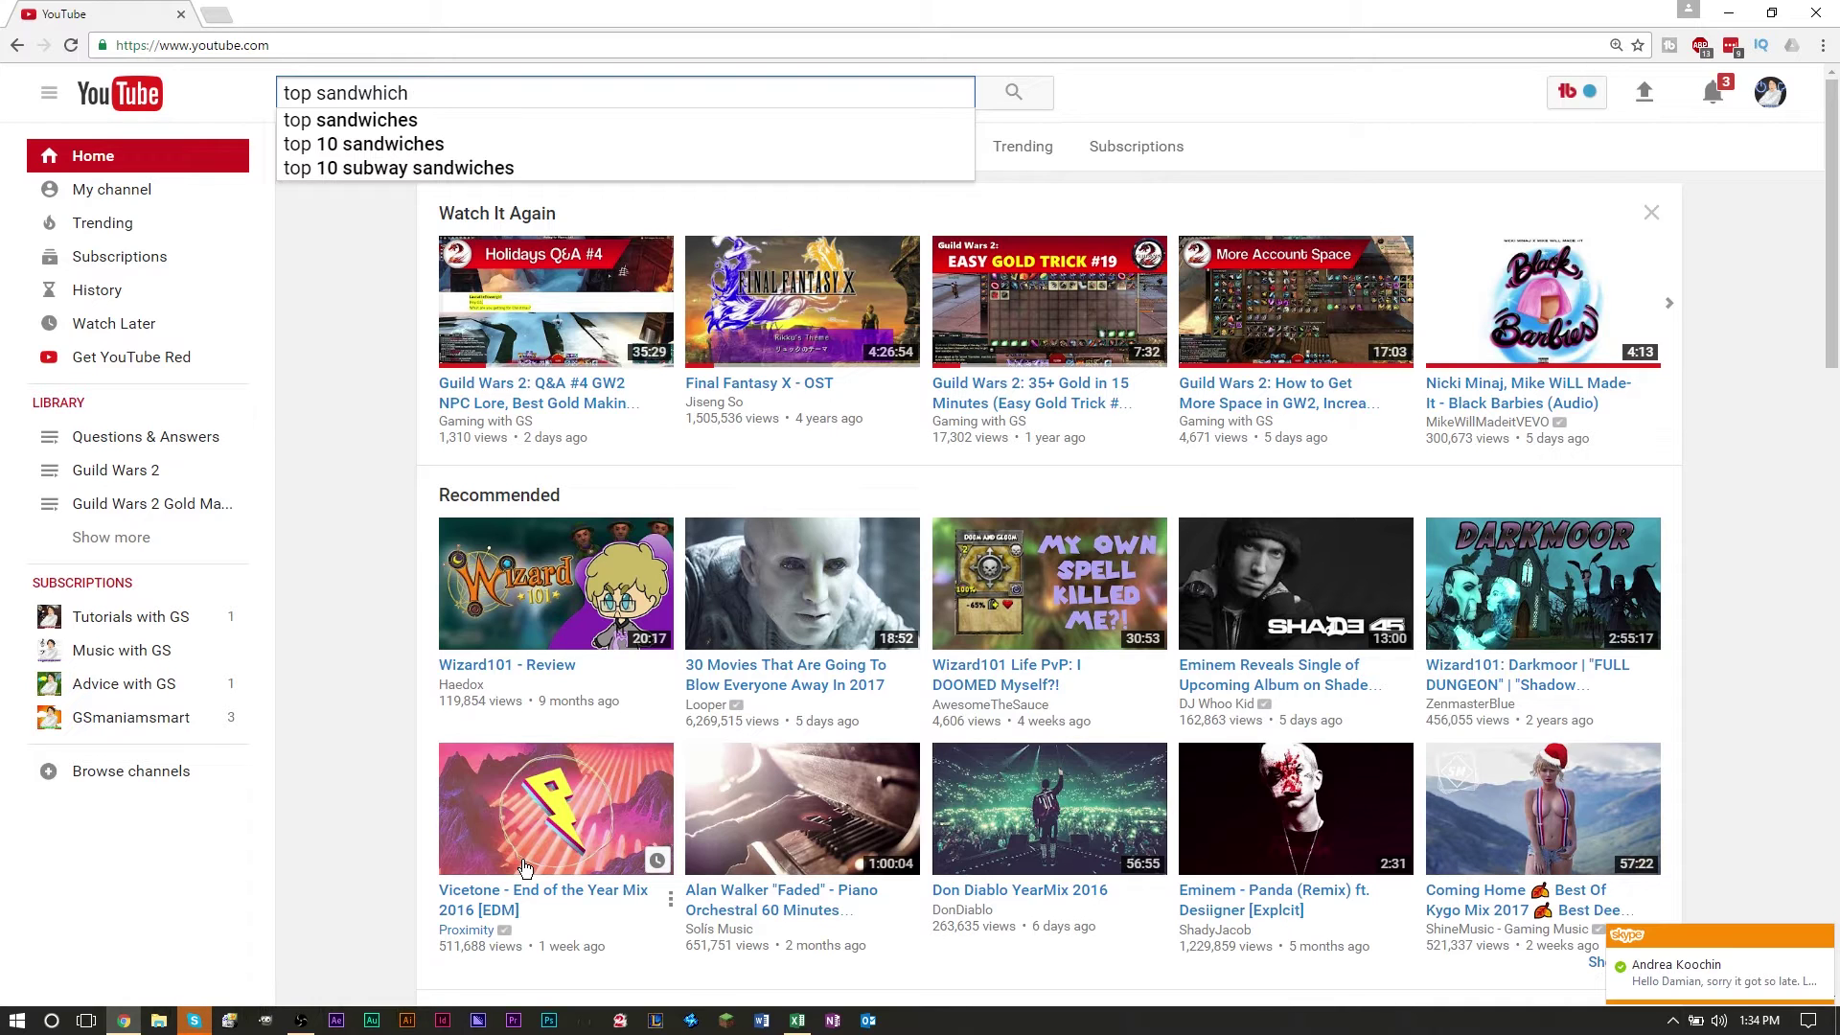
- Choose the "top 10 sandwiches" suggestion, clear the YouTube search, and paste the phrase into Excel cell B660
key("Down")
key("Down")
key("ctrl+a")
key("BackSpace")
key("alt+Tab")
key("ctrl+v")
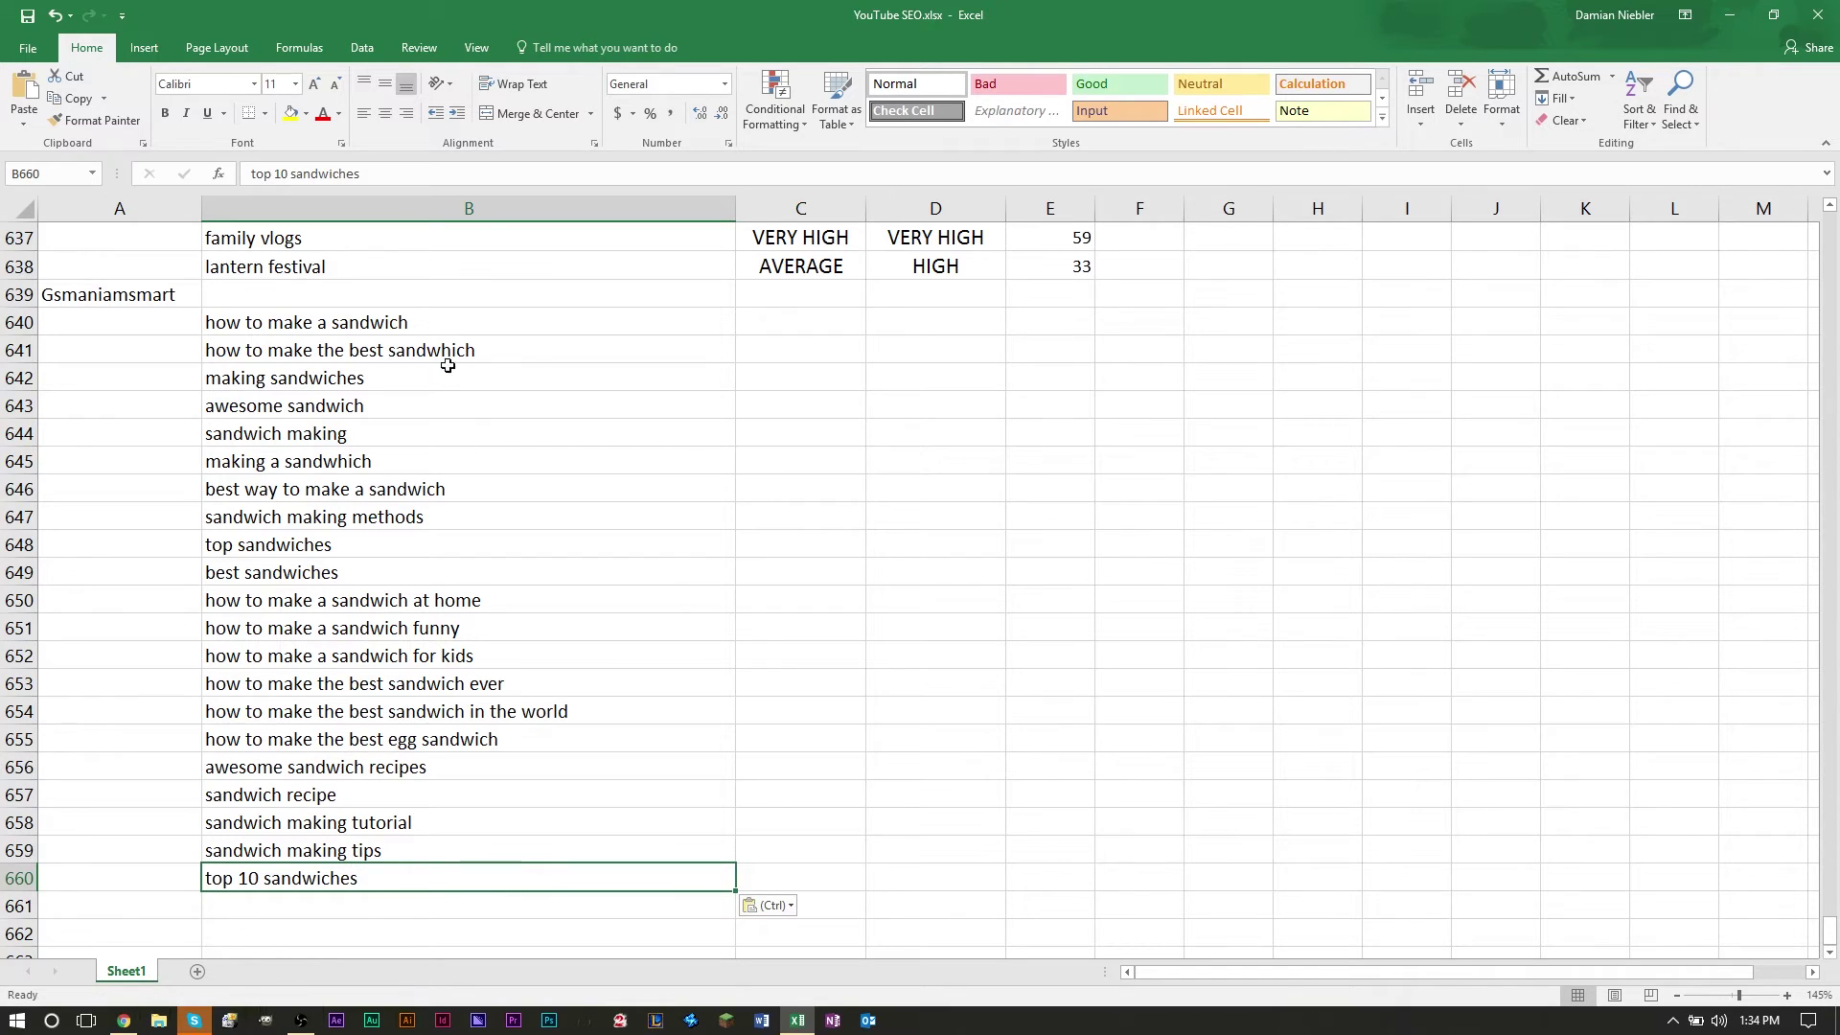
- Review the complete sandwich keyword list in B640:B660
left_click_drag(448, 331, 456, 753)
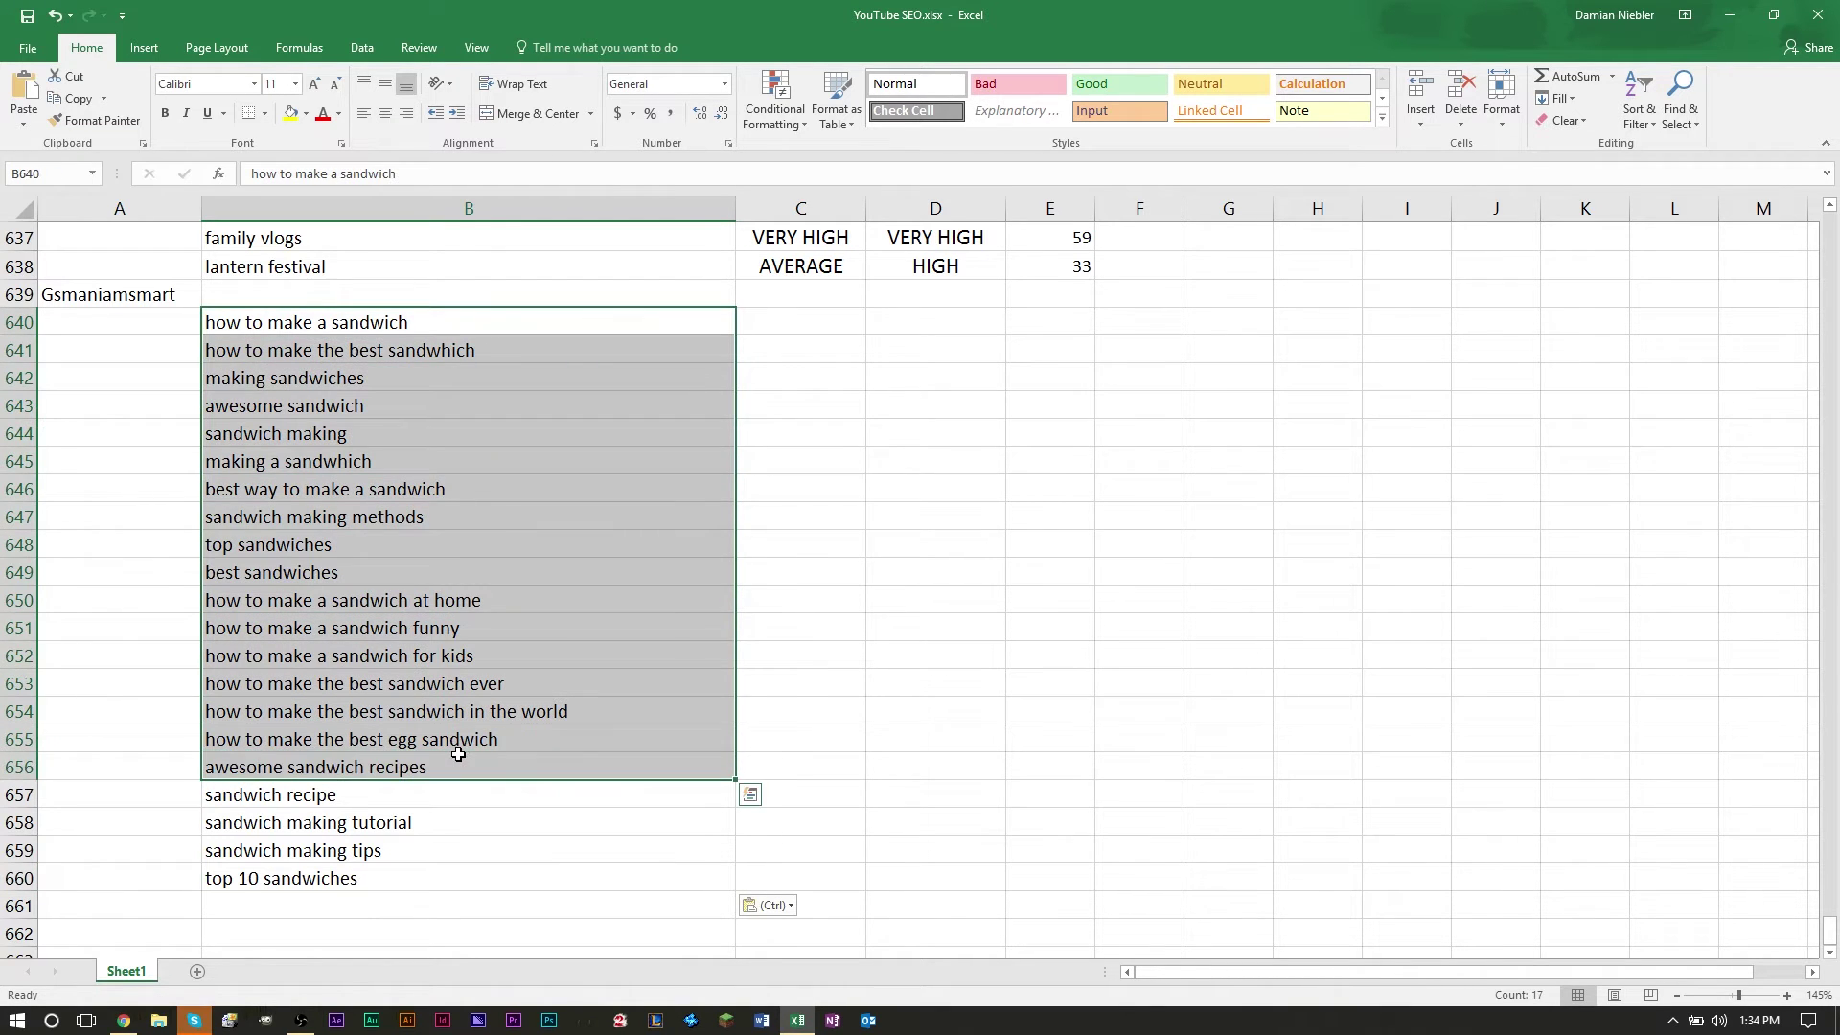
left_click(383, 880)
scroll(387, 850, "down", 2)
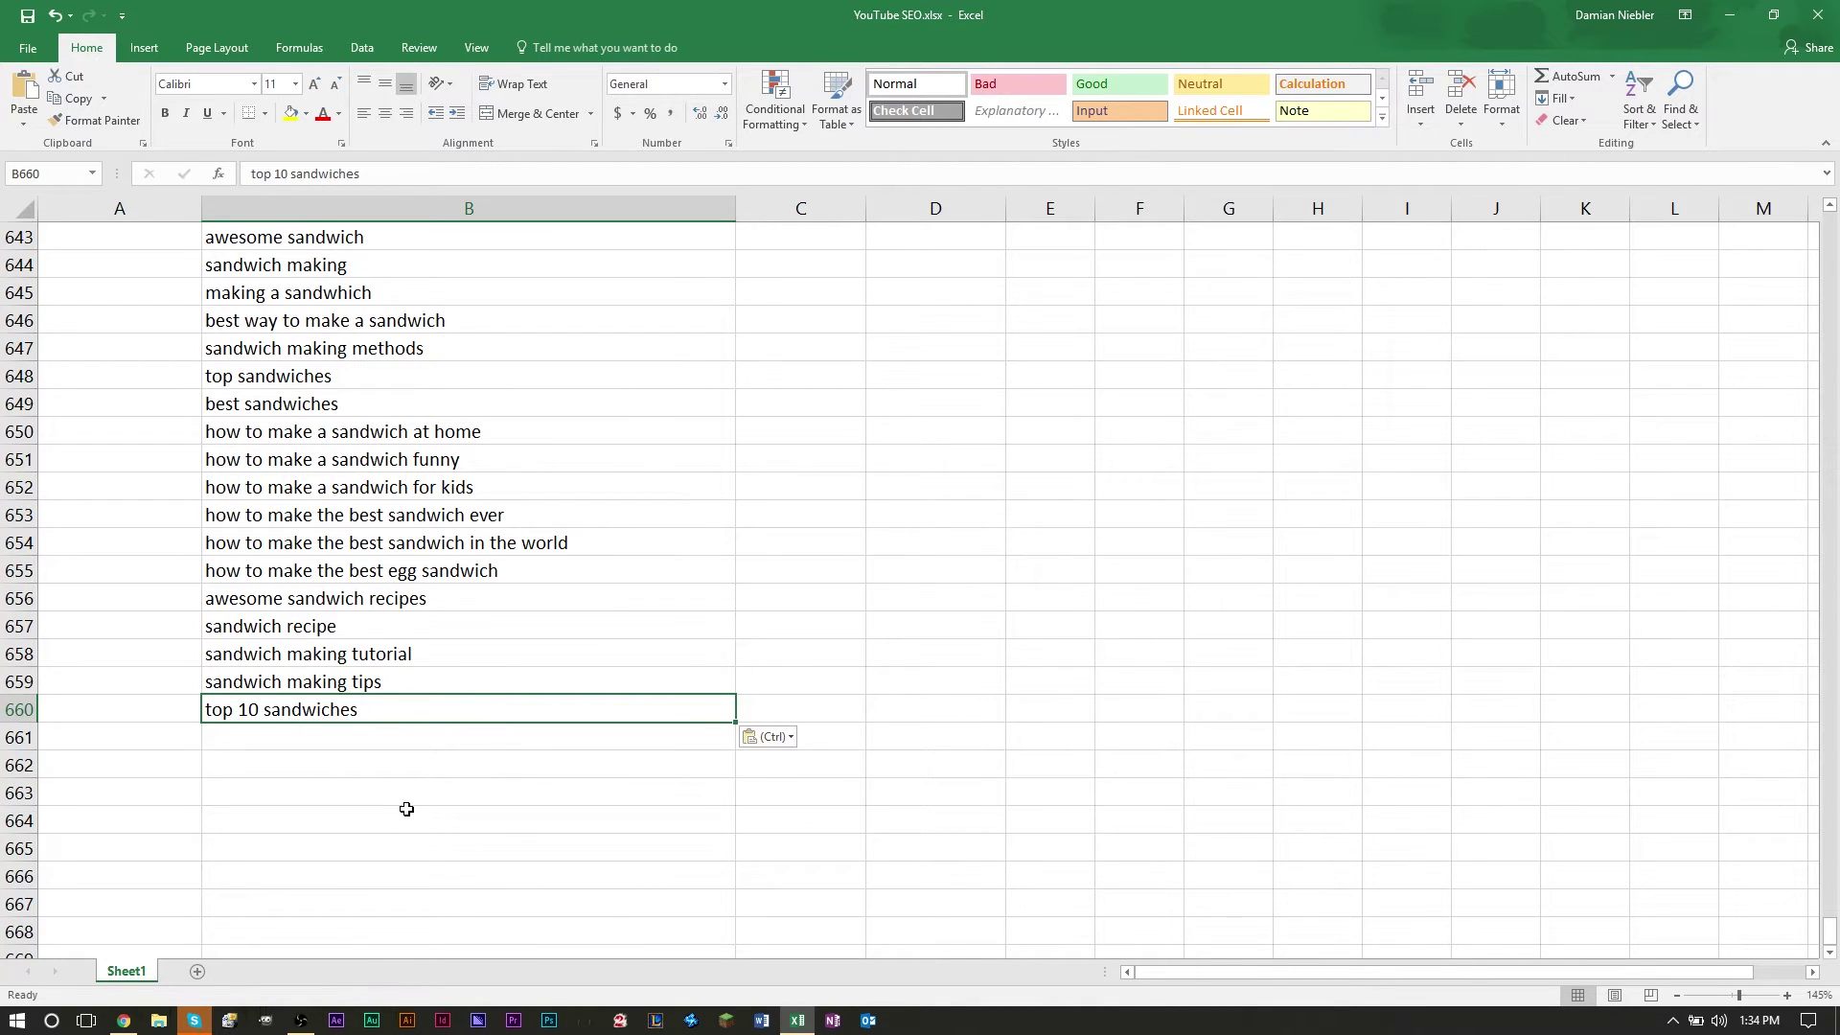
scroll(547, 686, "up", 2)
left_click(652, 545)
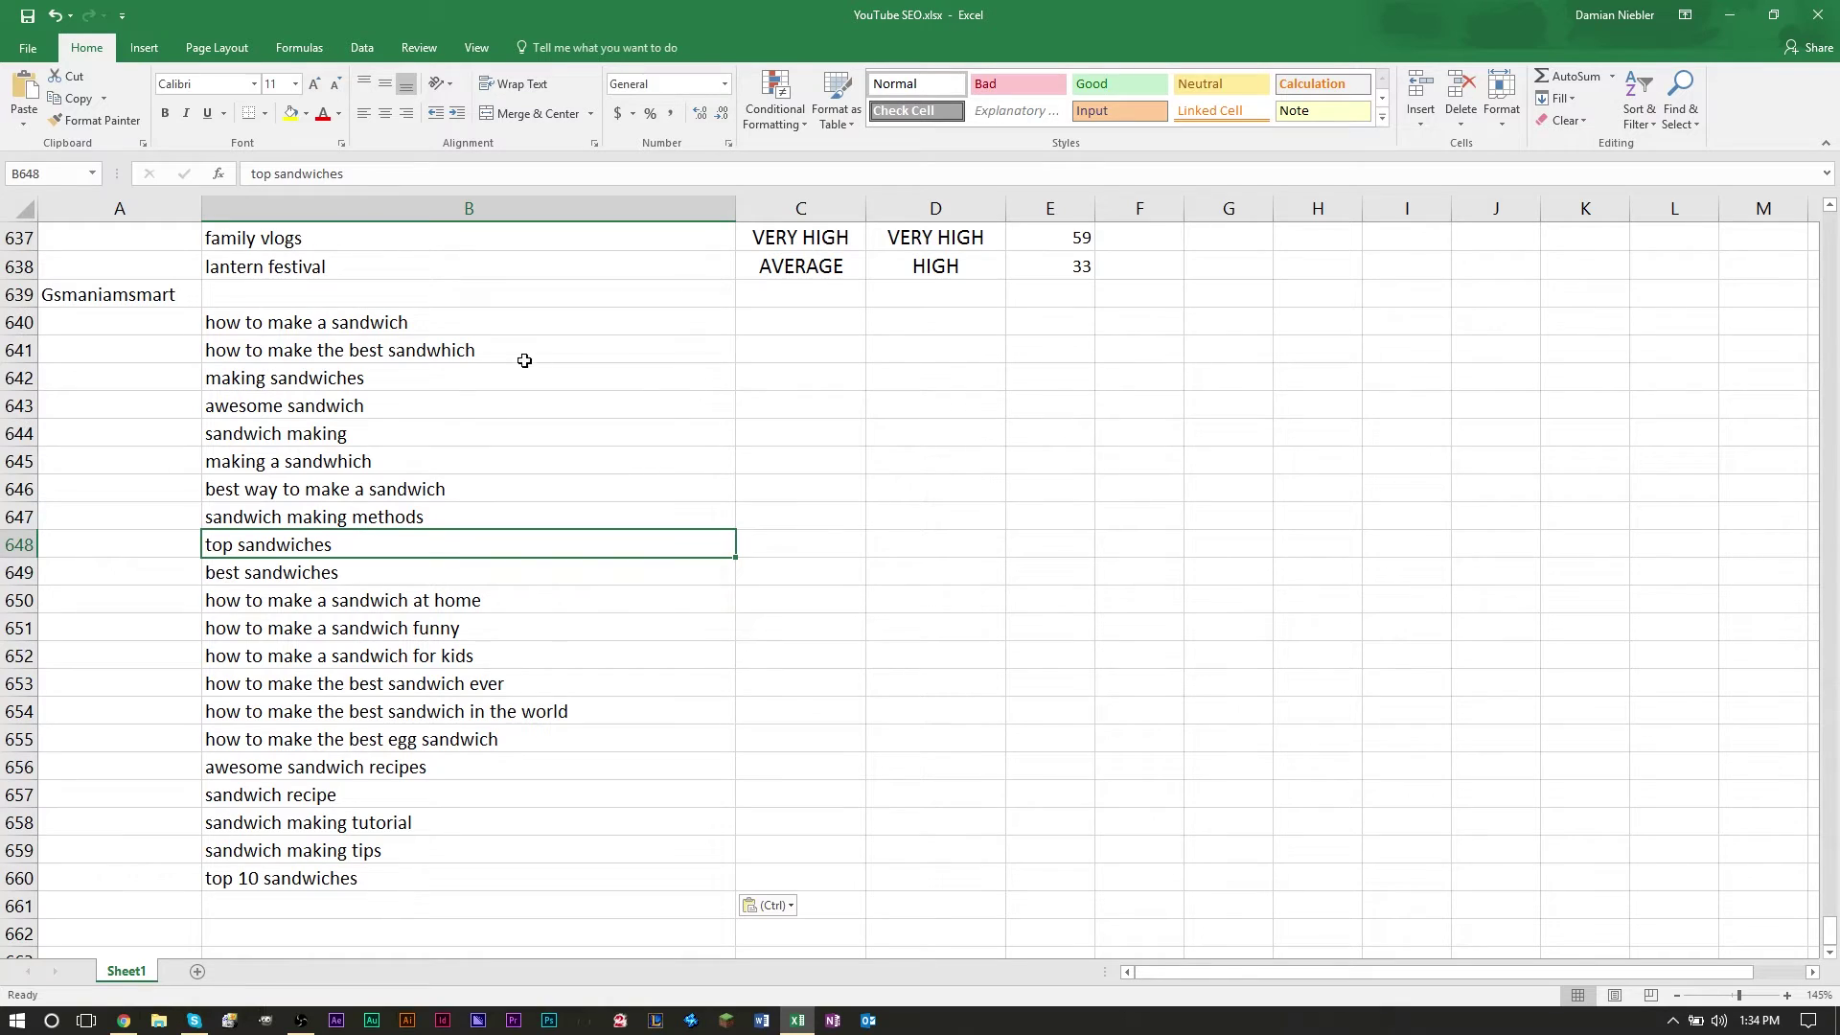
left_click_drag(493, 320, 526, 867)
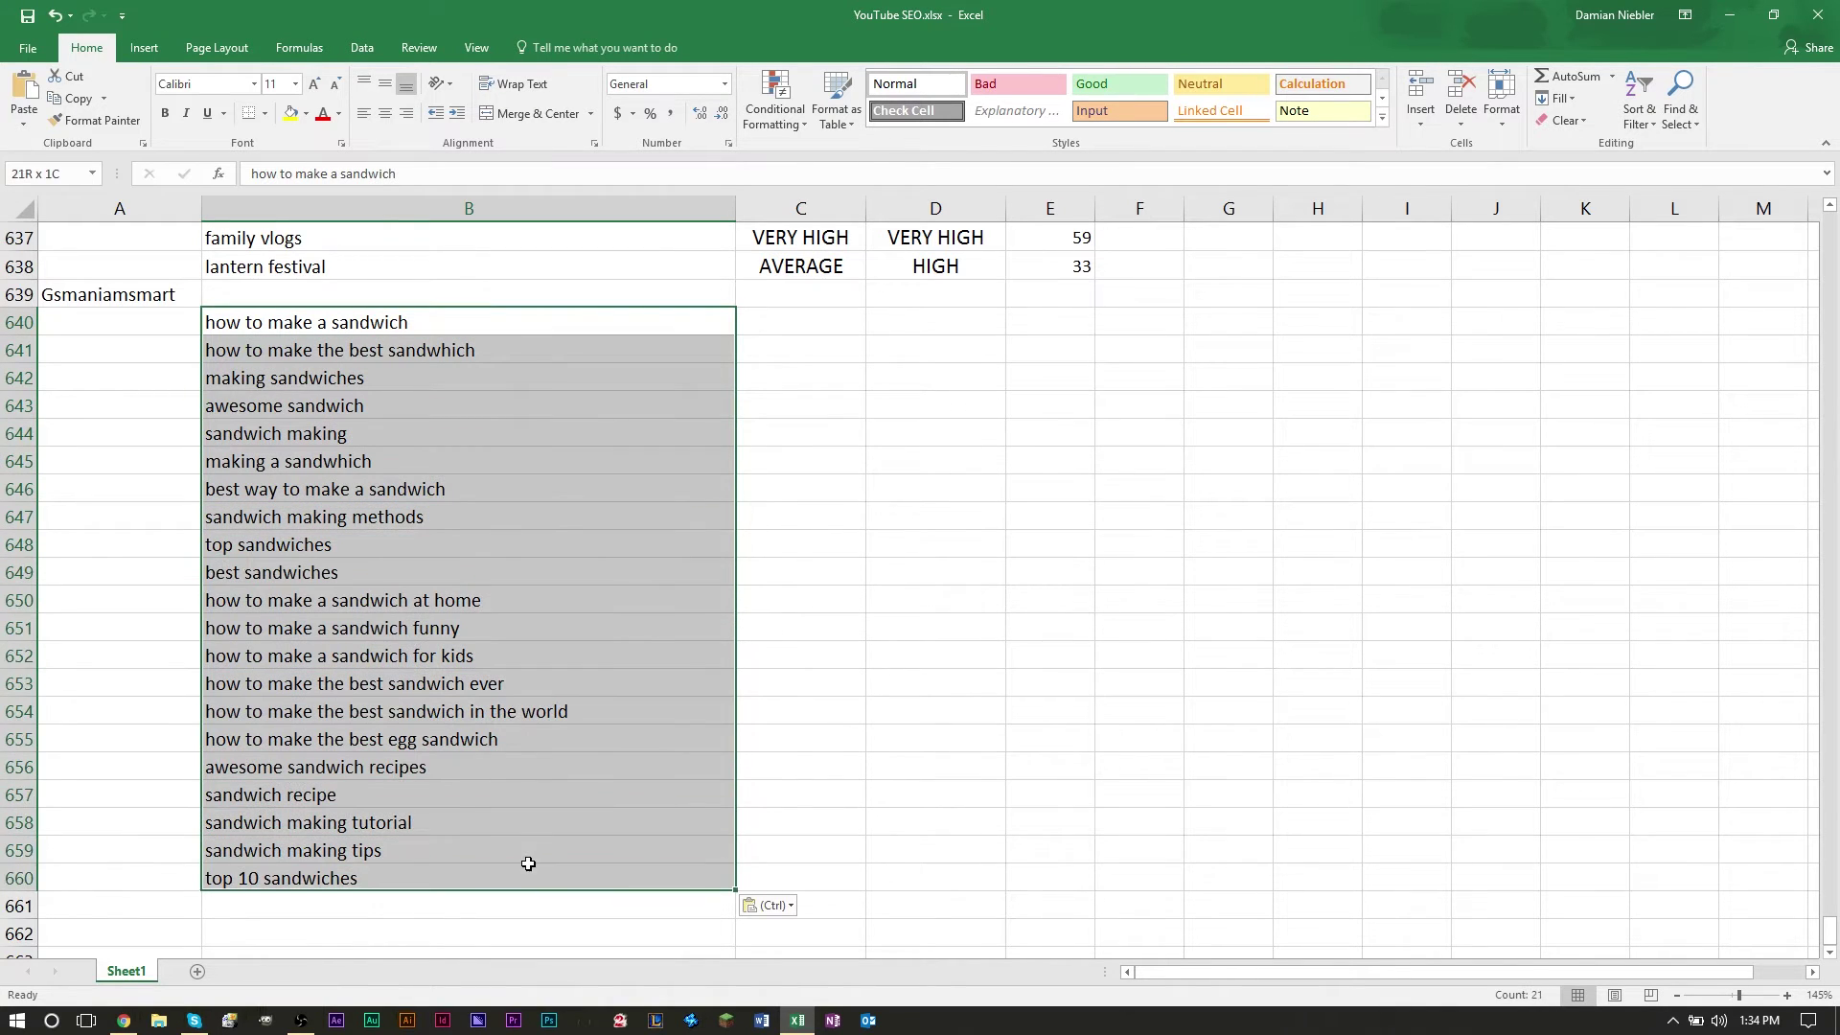
left_click(587, 707)
- Examine the ratings and scores of the earlier keyword lists above row 639 and compare them with the unrated sandwich list
scroll(587, 699, "up", 12)
scroll(587, 698, "up", 18)
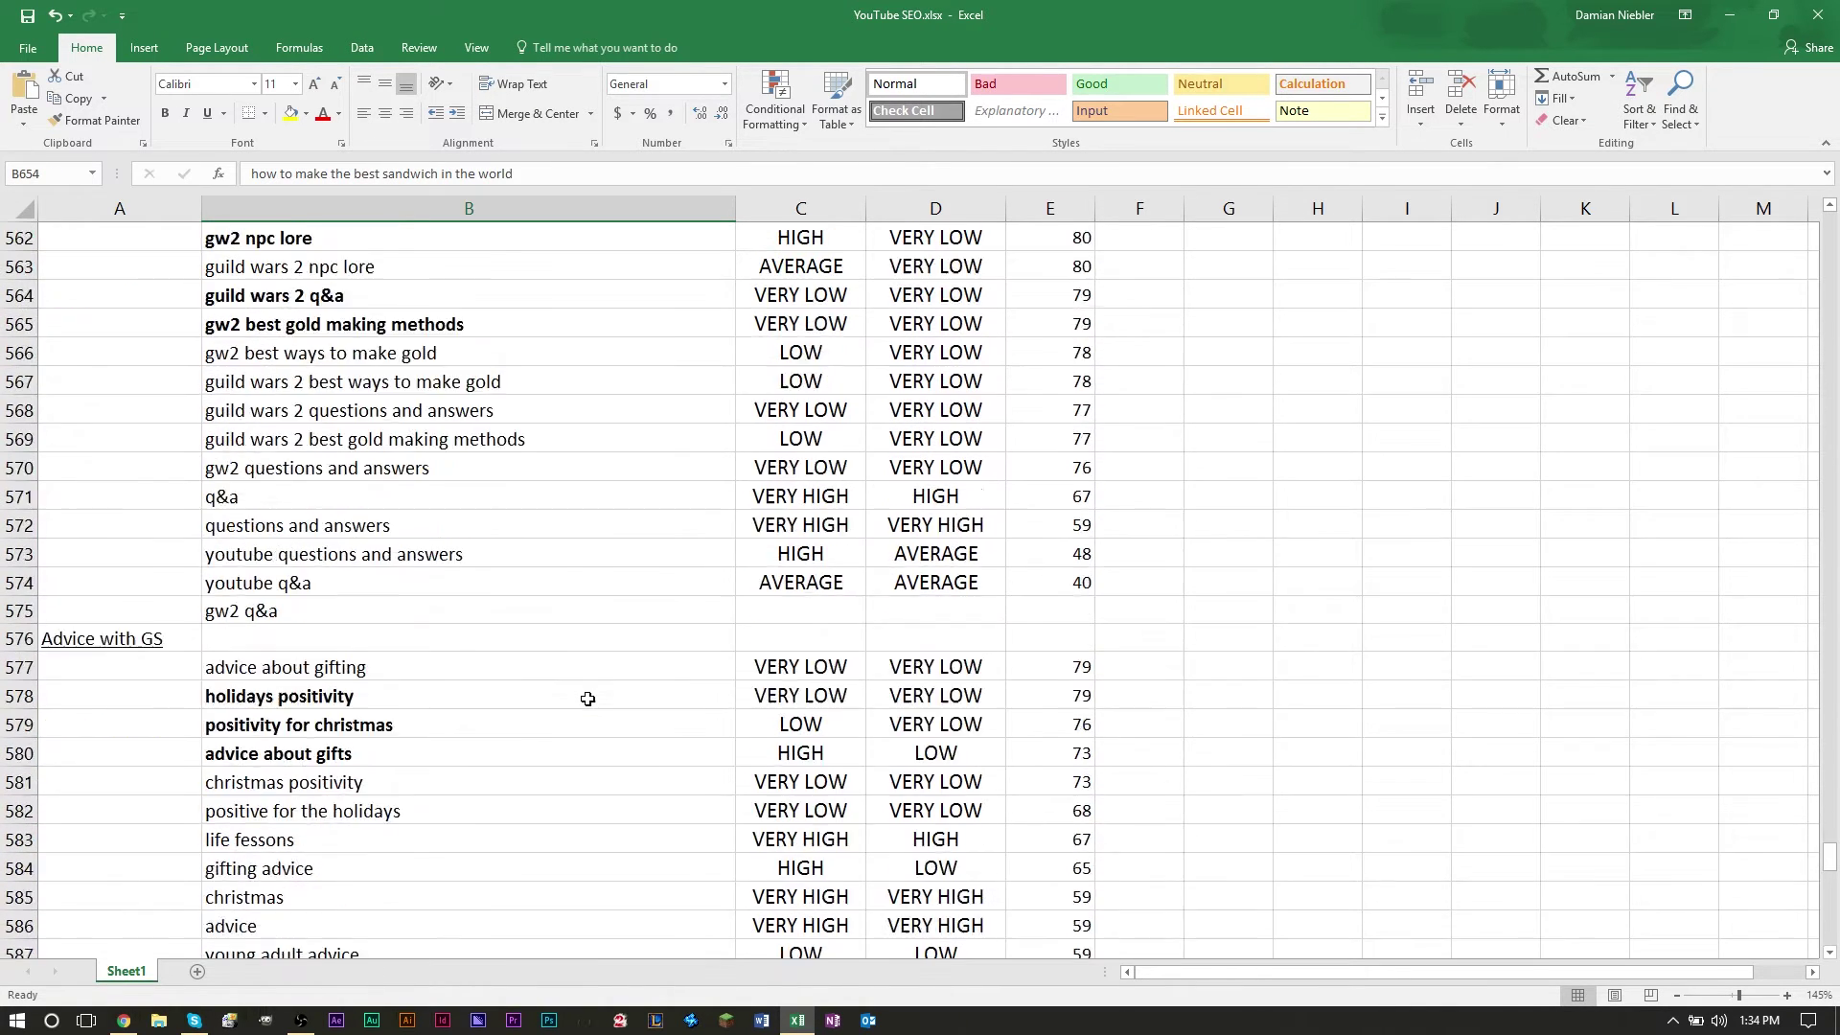
scroll(587, 699, "down", 10)
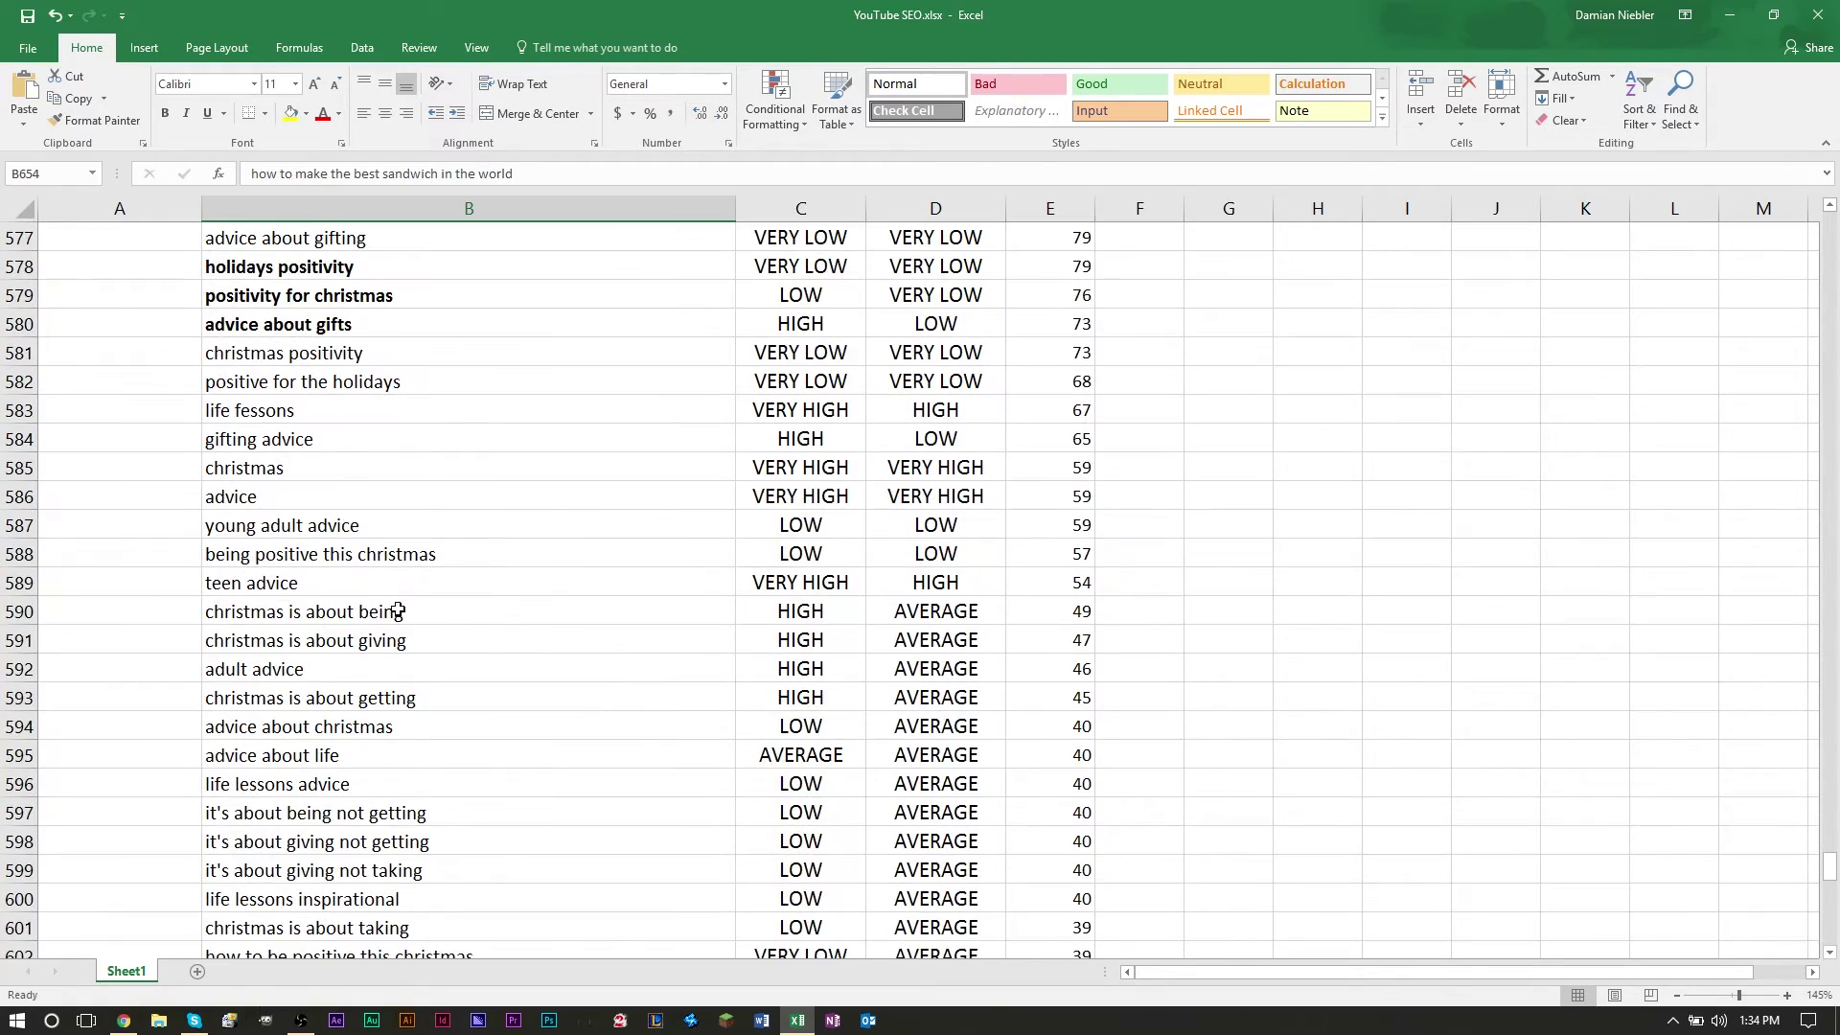
scroll(395, 609, "down", 1)
scroll(393, 537, "up", 1)
scroll(385, 524, "down", 5)
scroll(385, 524, "down", 13)
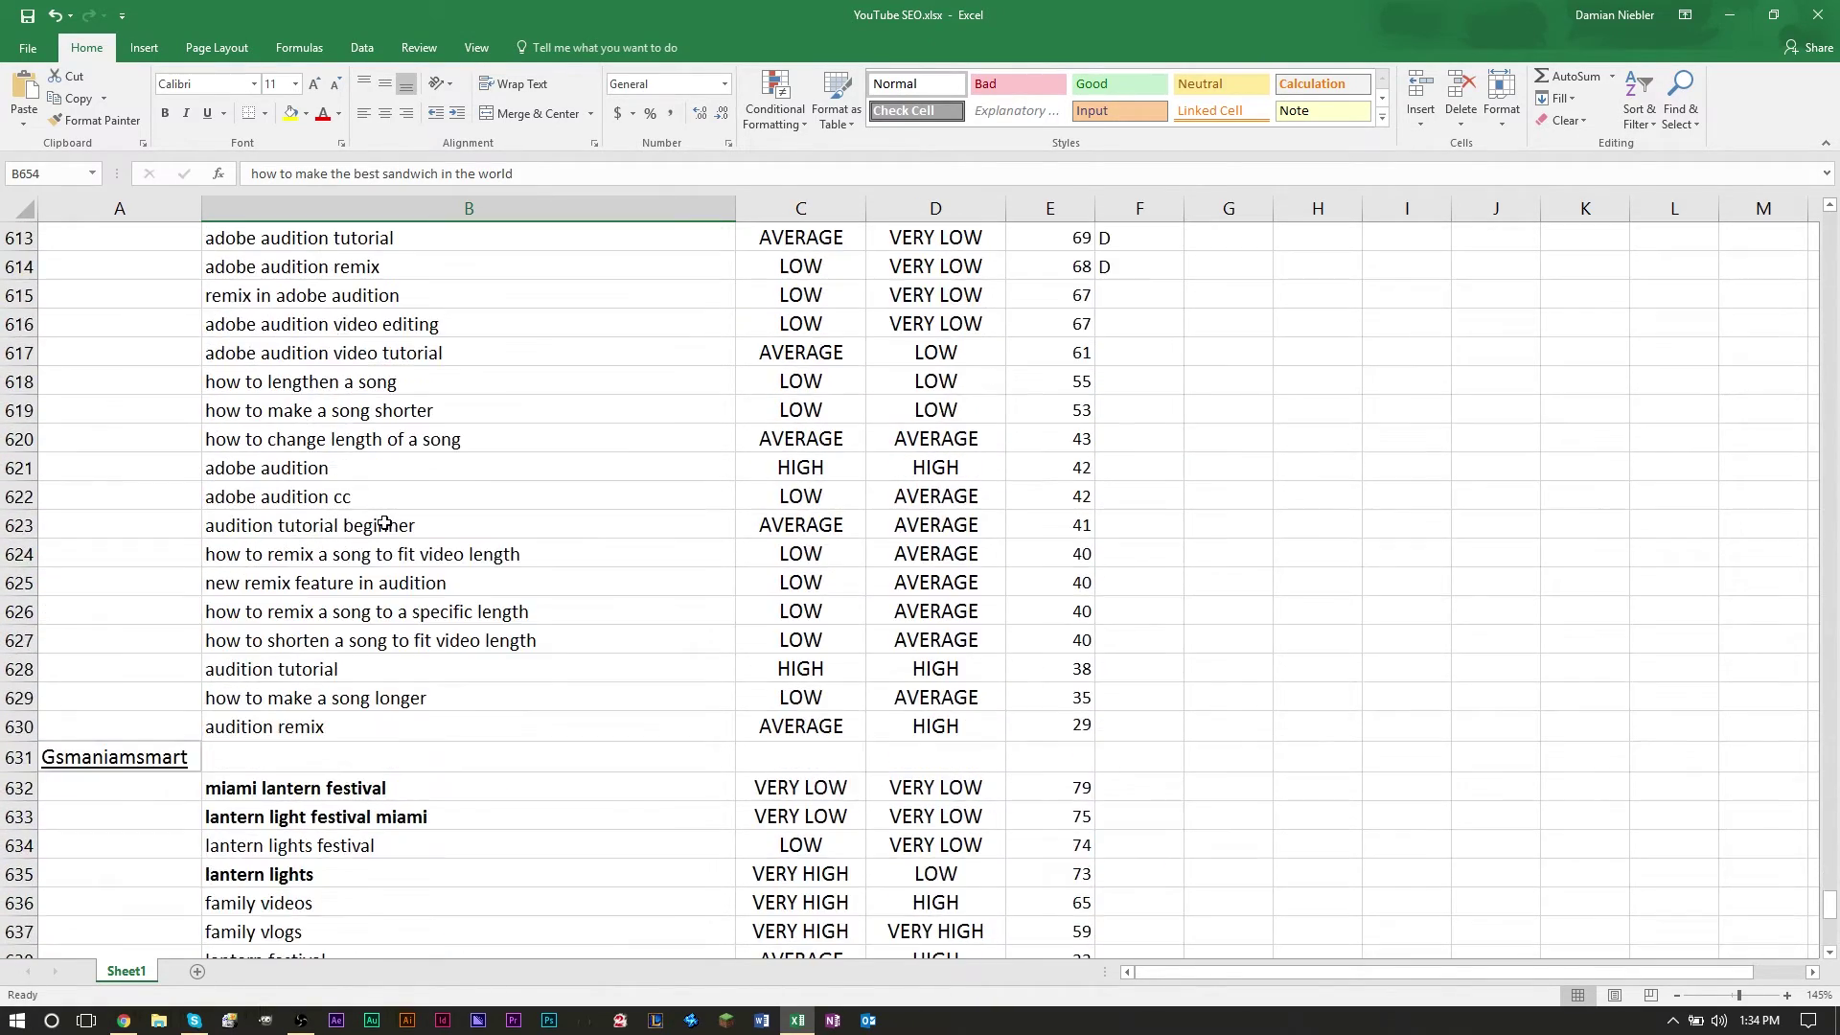
scroll(384, 523, "down", 3)
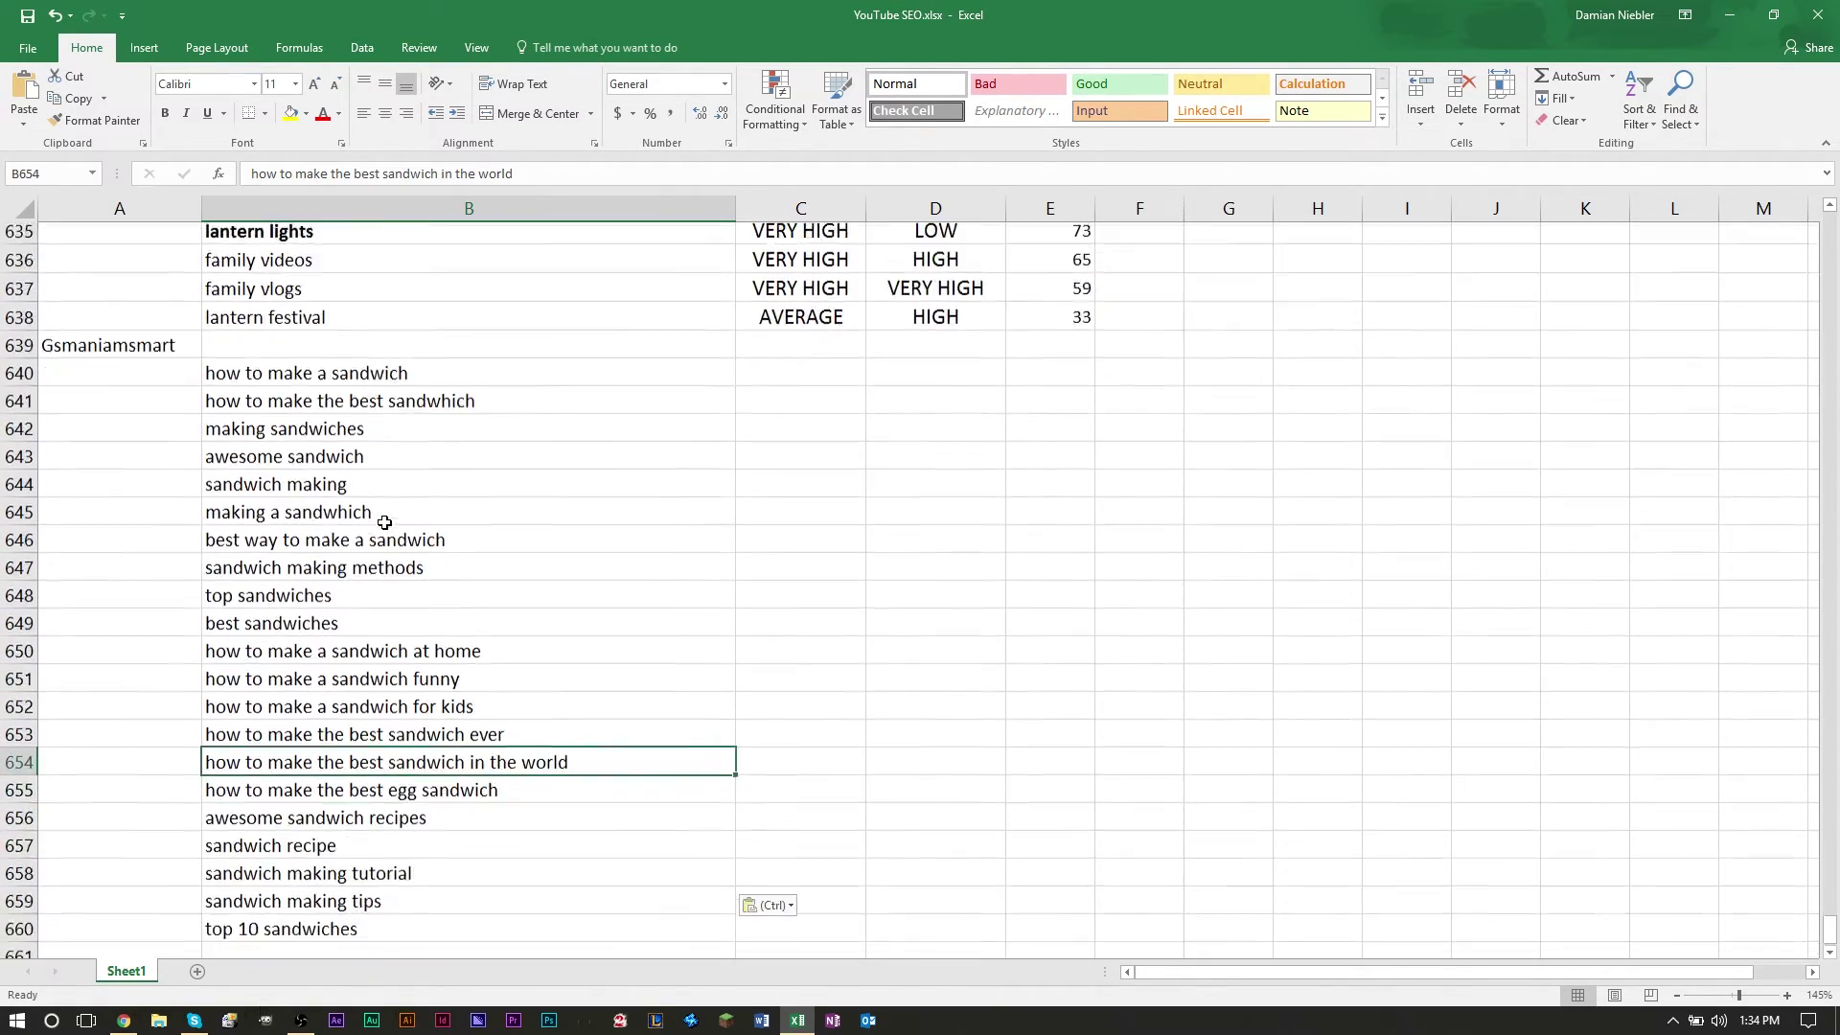
- Copy "how to make a sandwich" from Excel cell B640 and search YouTube for it
scroll(384, 523, "up", 1)
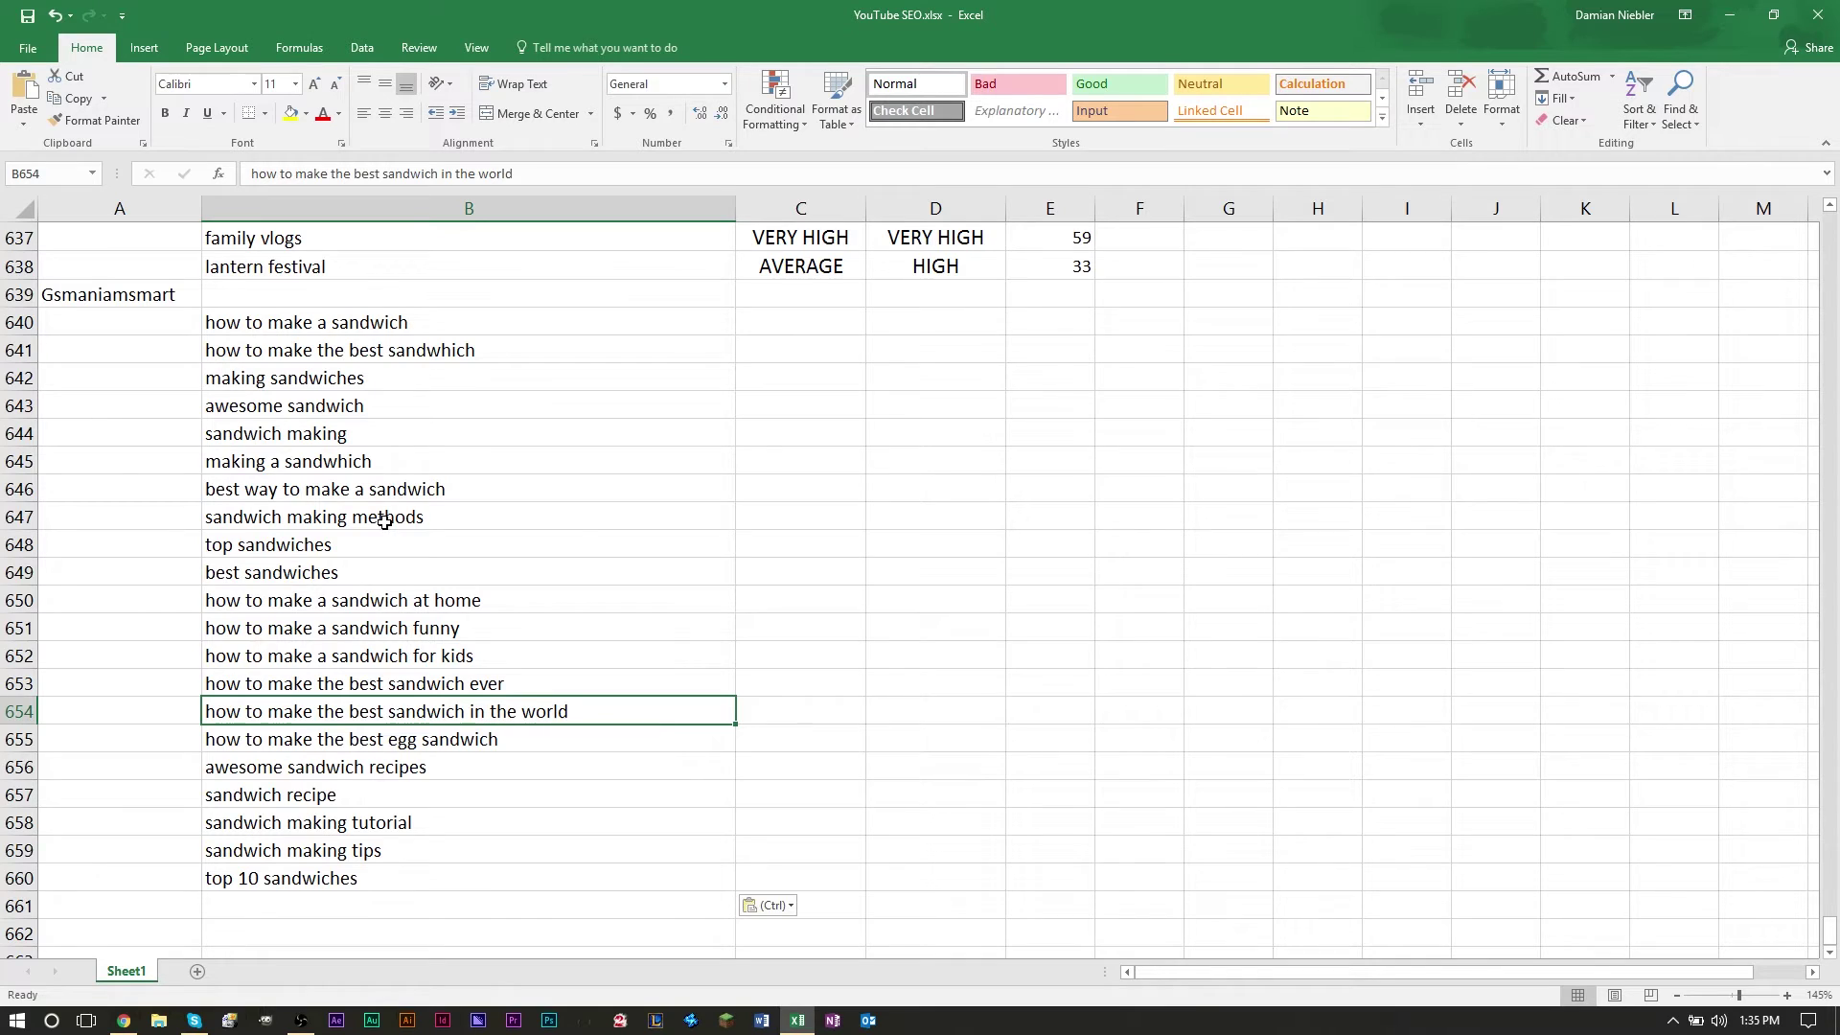
key("alt+Tab")
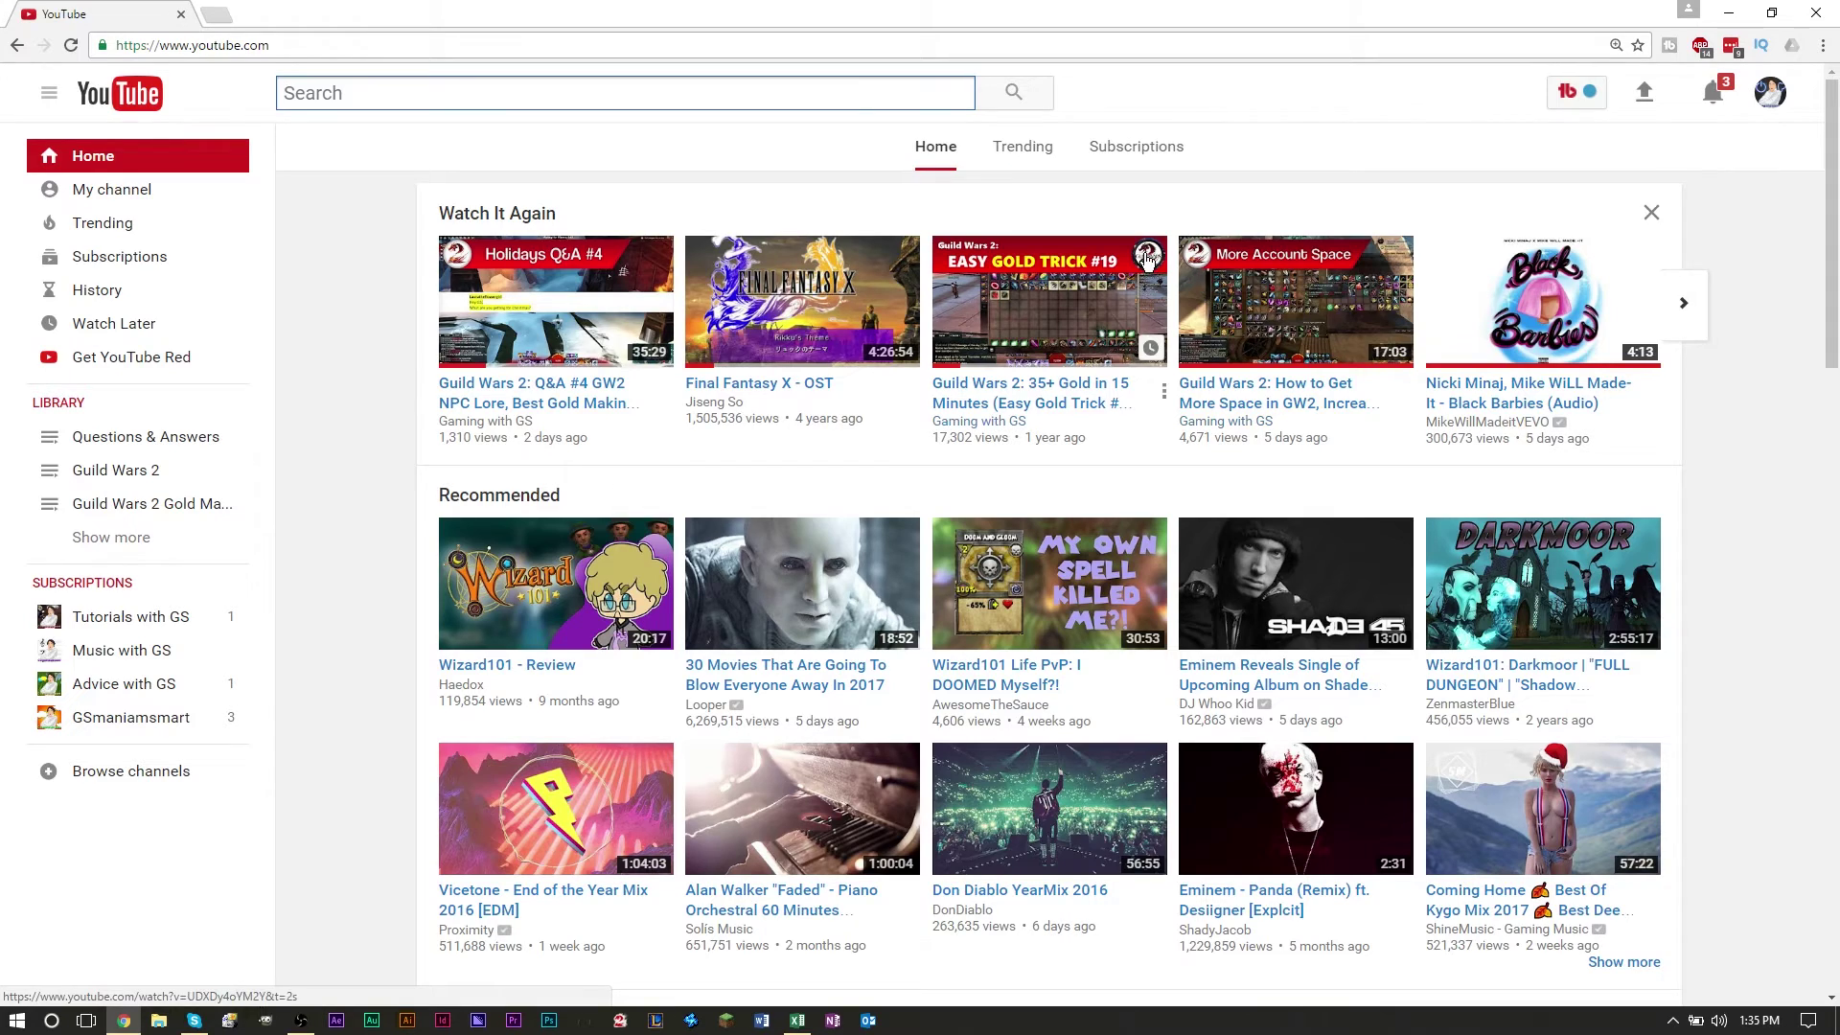
key("alt+Tab")
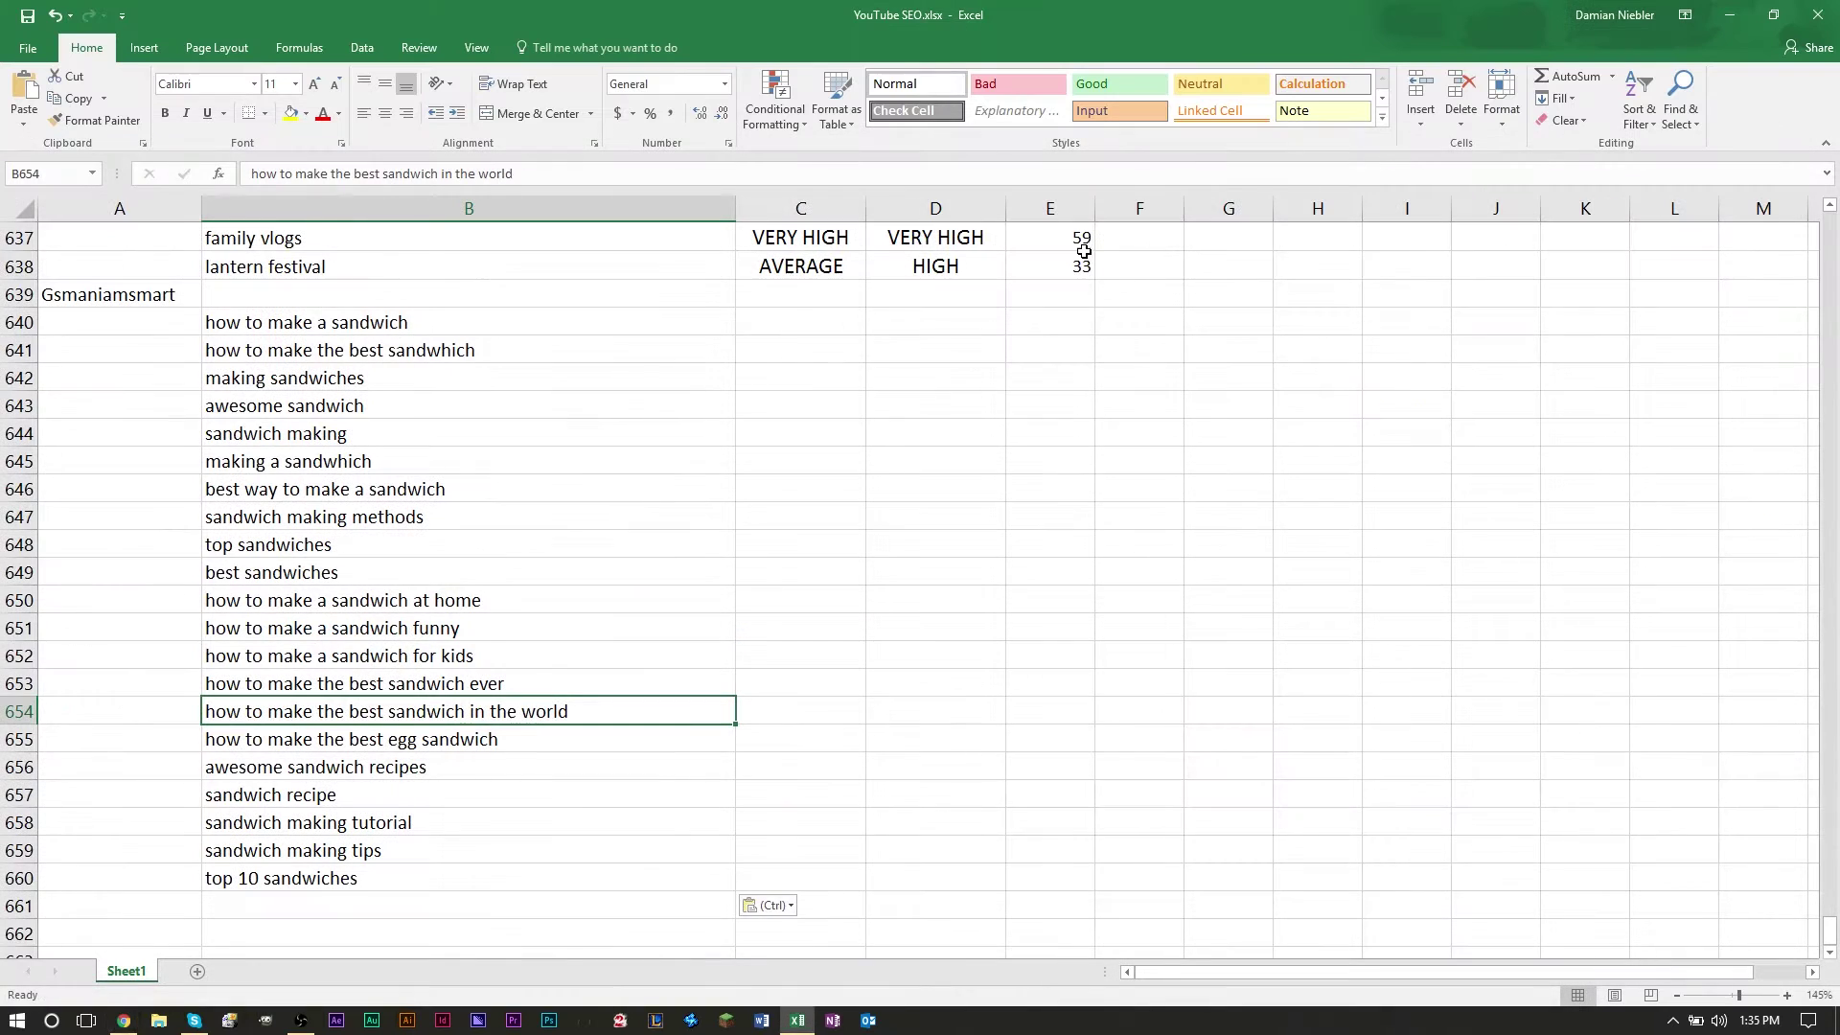
left_click(441, 323)
key("ctrl+c")
key("alt+Tab")
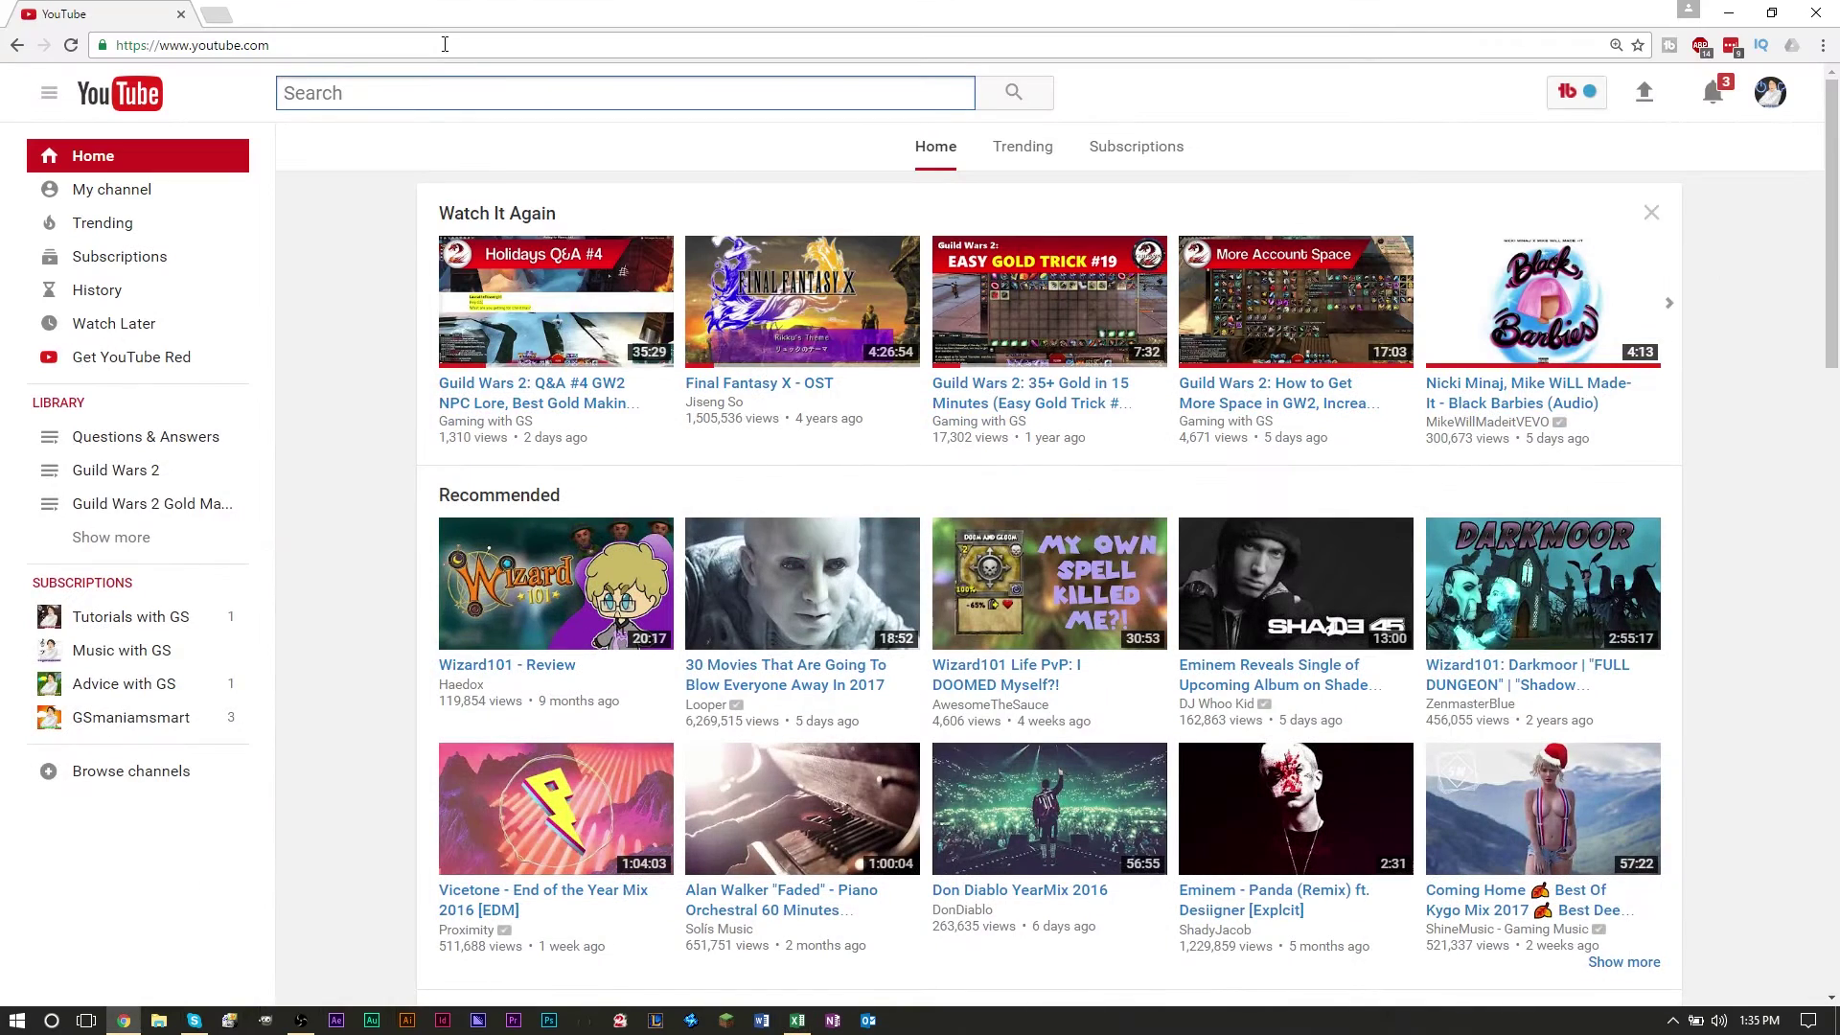
key("ctrl+v")
left_click(1013, 92)
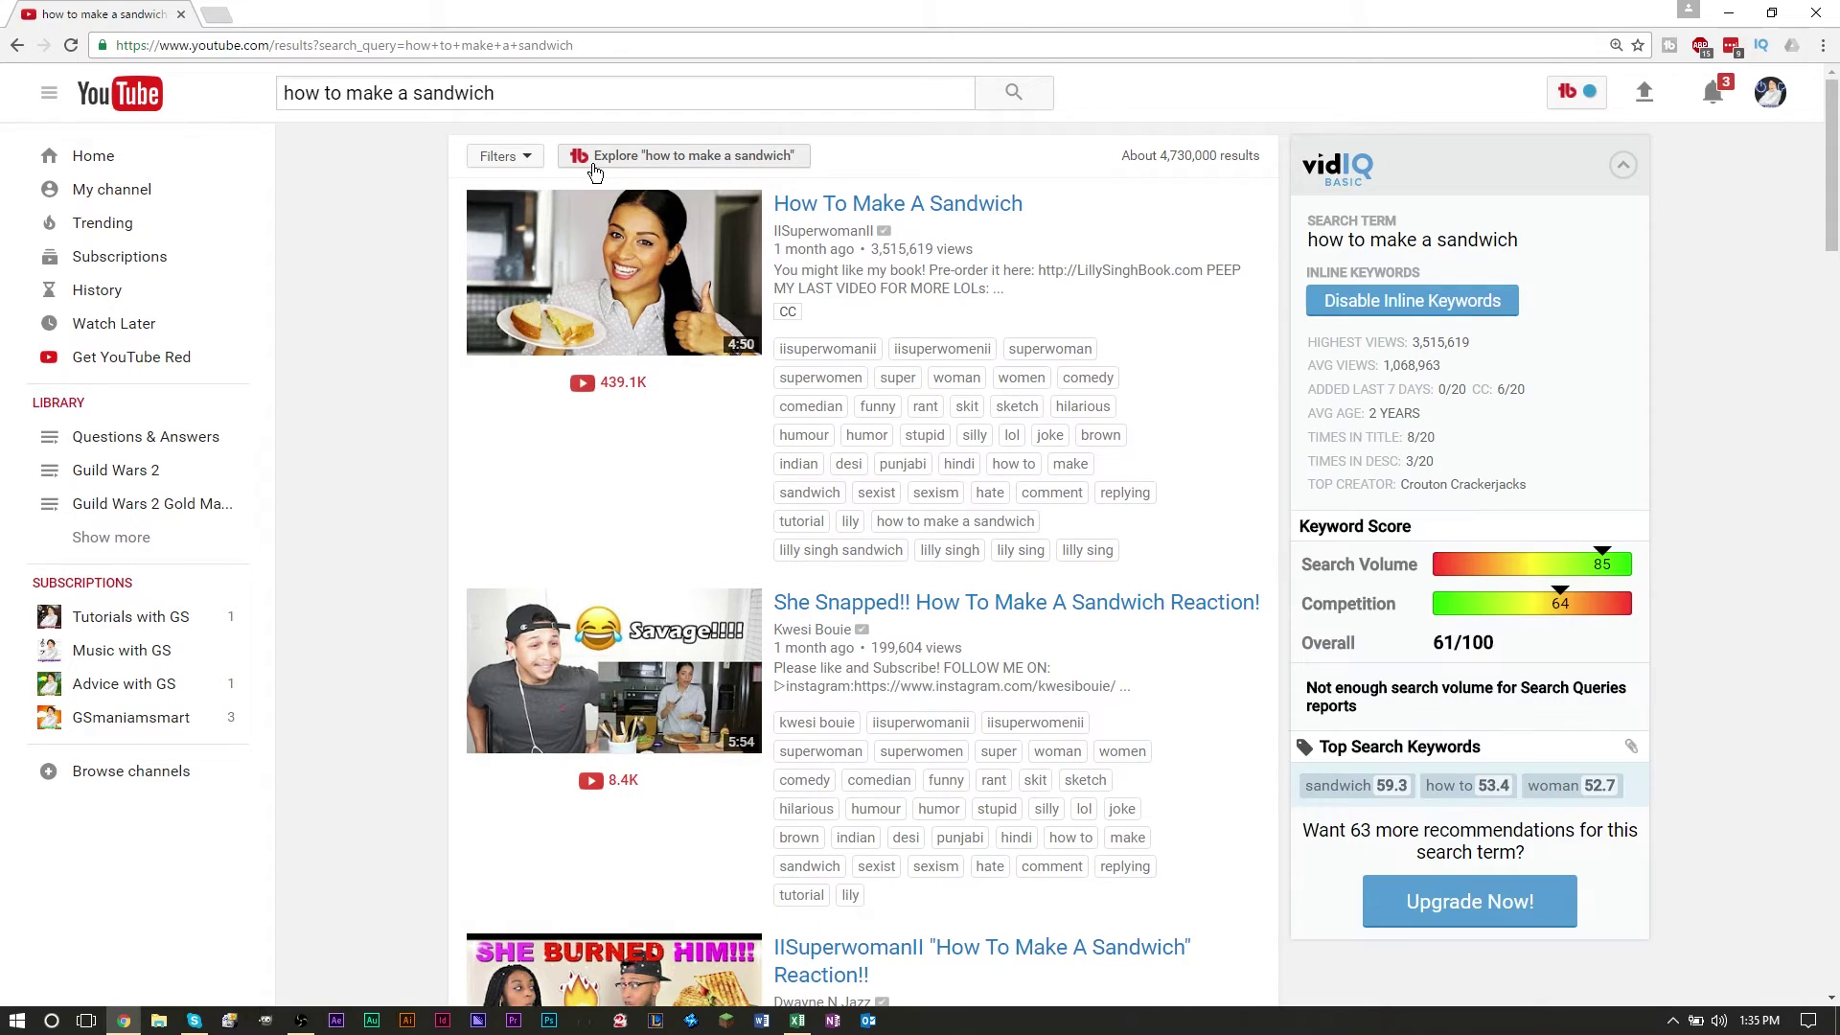
- Examine the vidIQ keyword score for "how to make a sandwich" and look up the phrase's rating in Tag Explorer
left_click(714, 163)
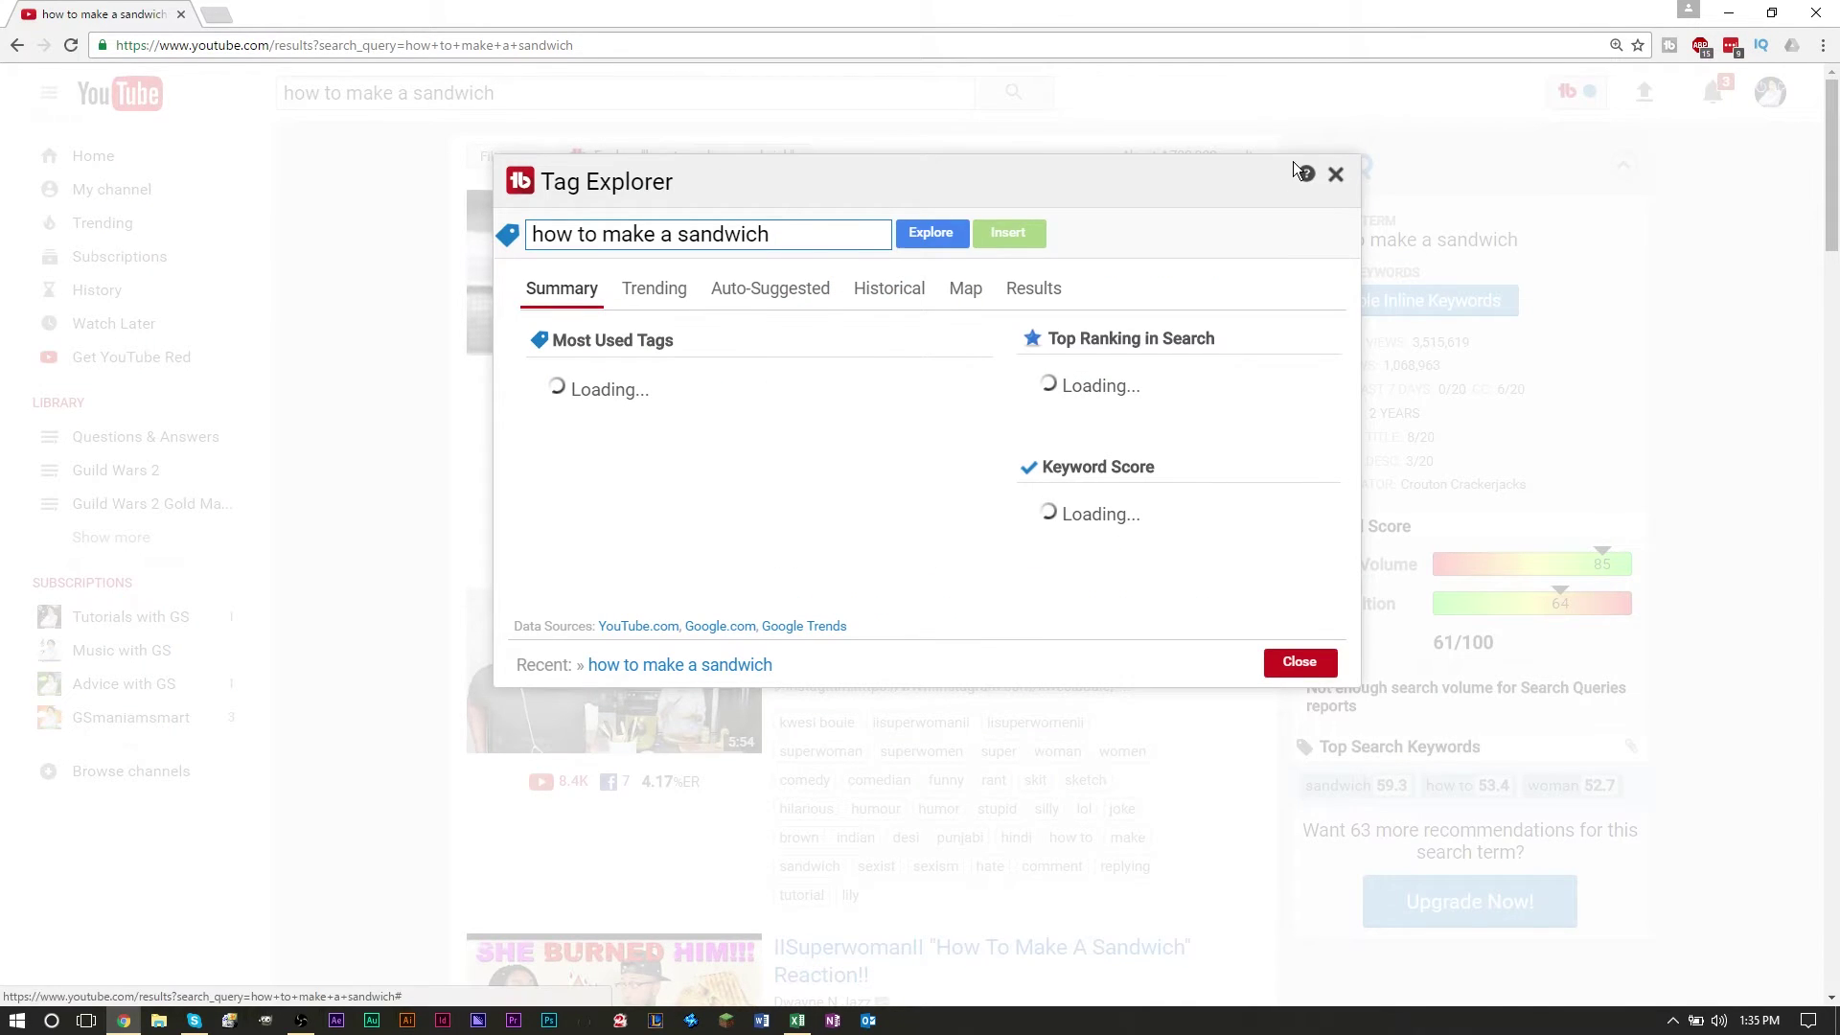
left_click(1334, 176)
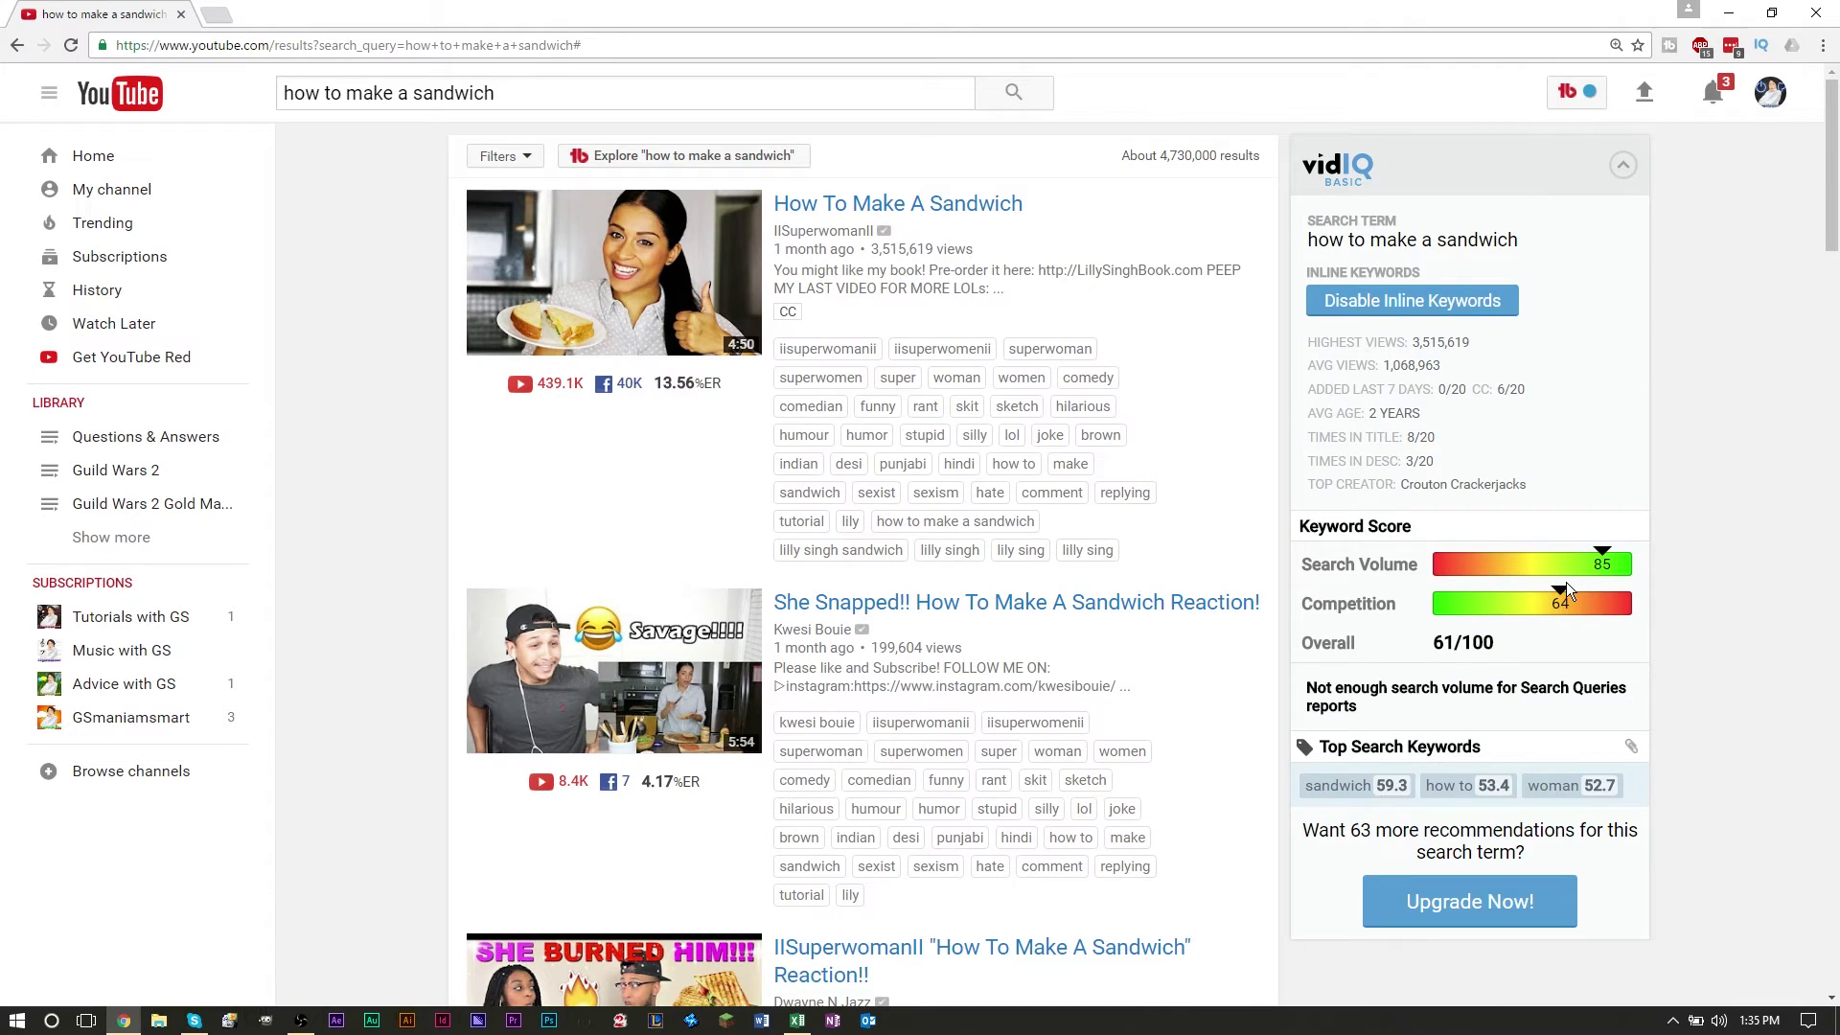
mouse_move(1462, 560)
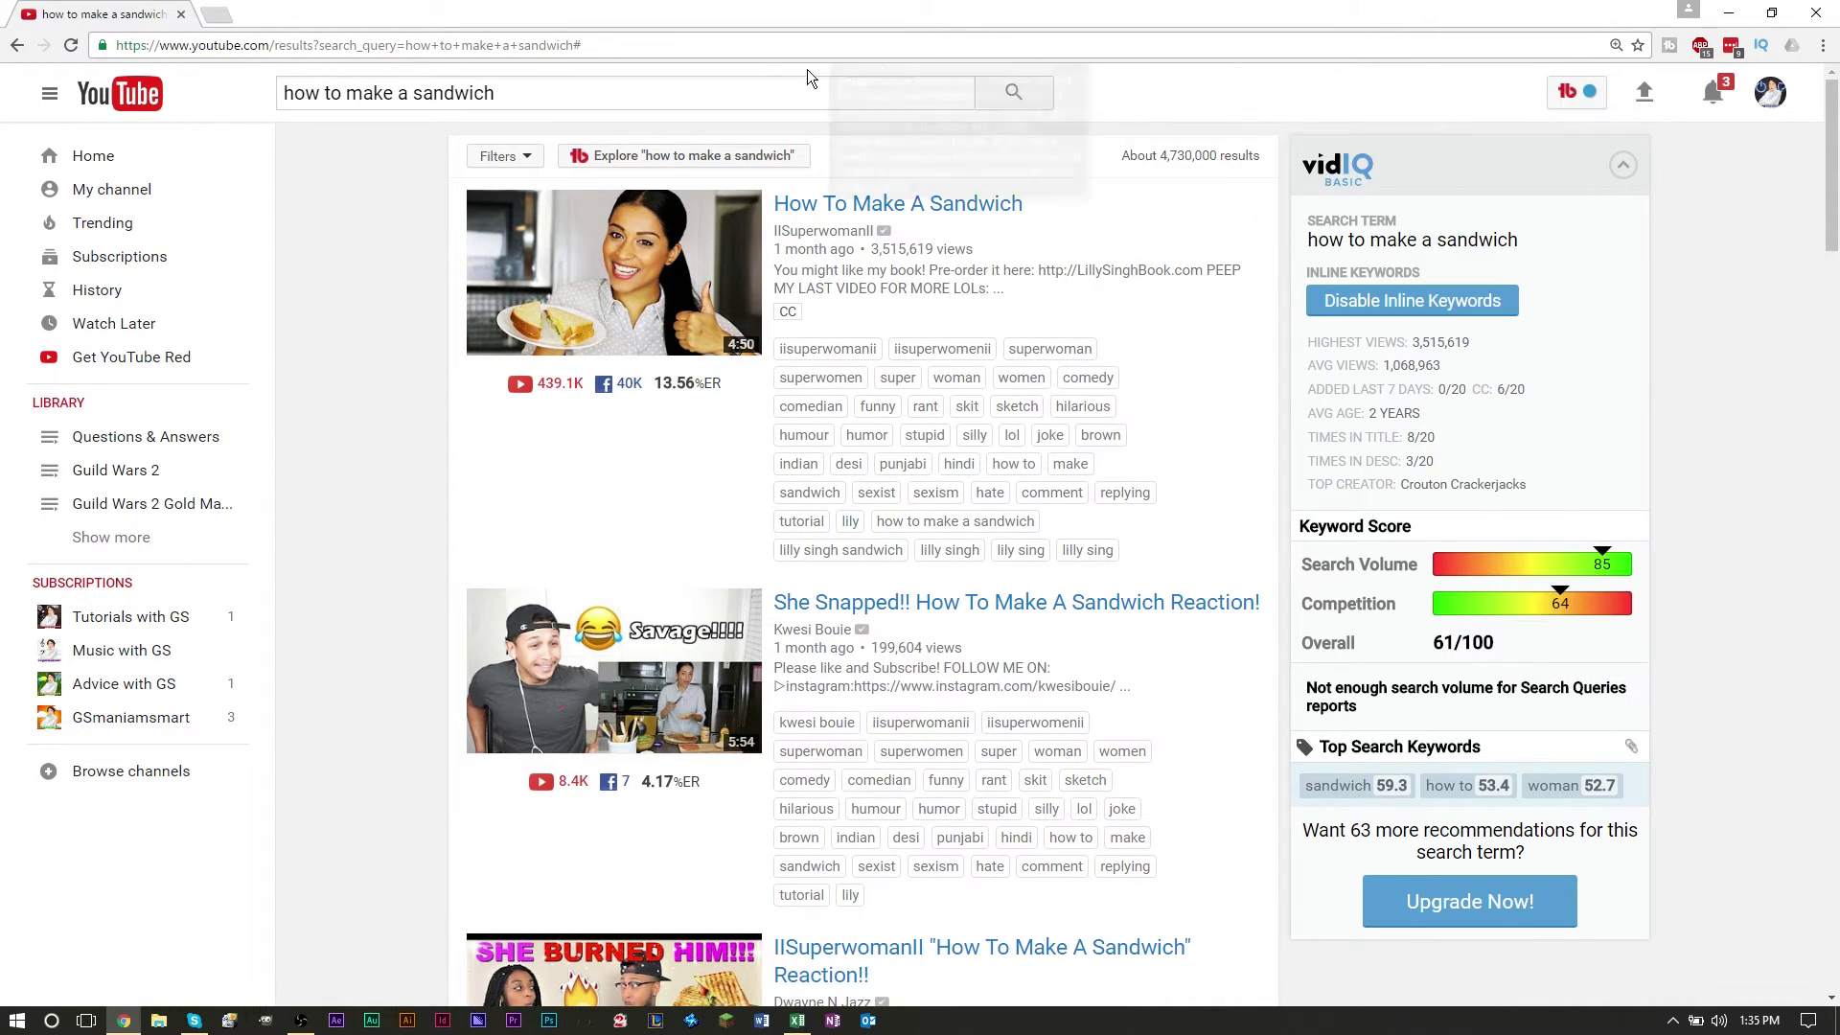
left_click(877, 86)
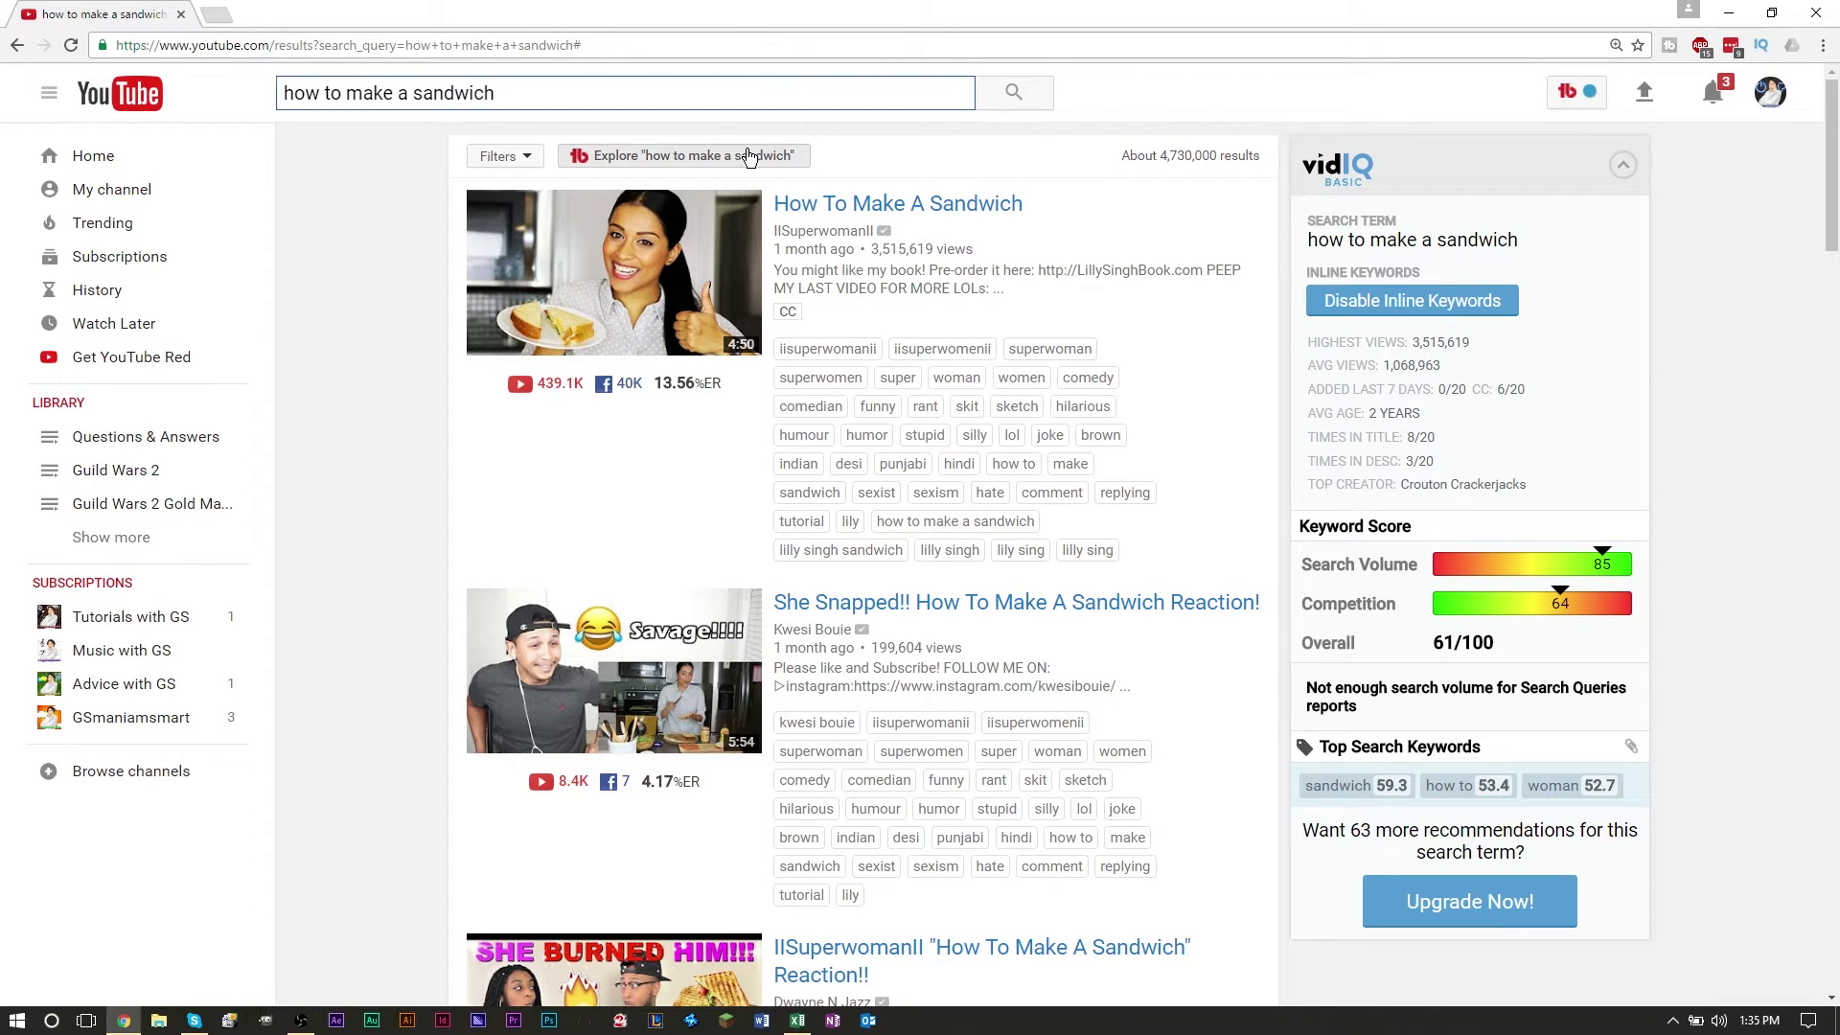
left_click(753, 155)
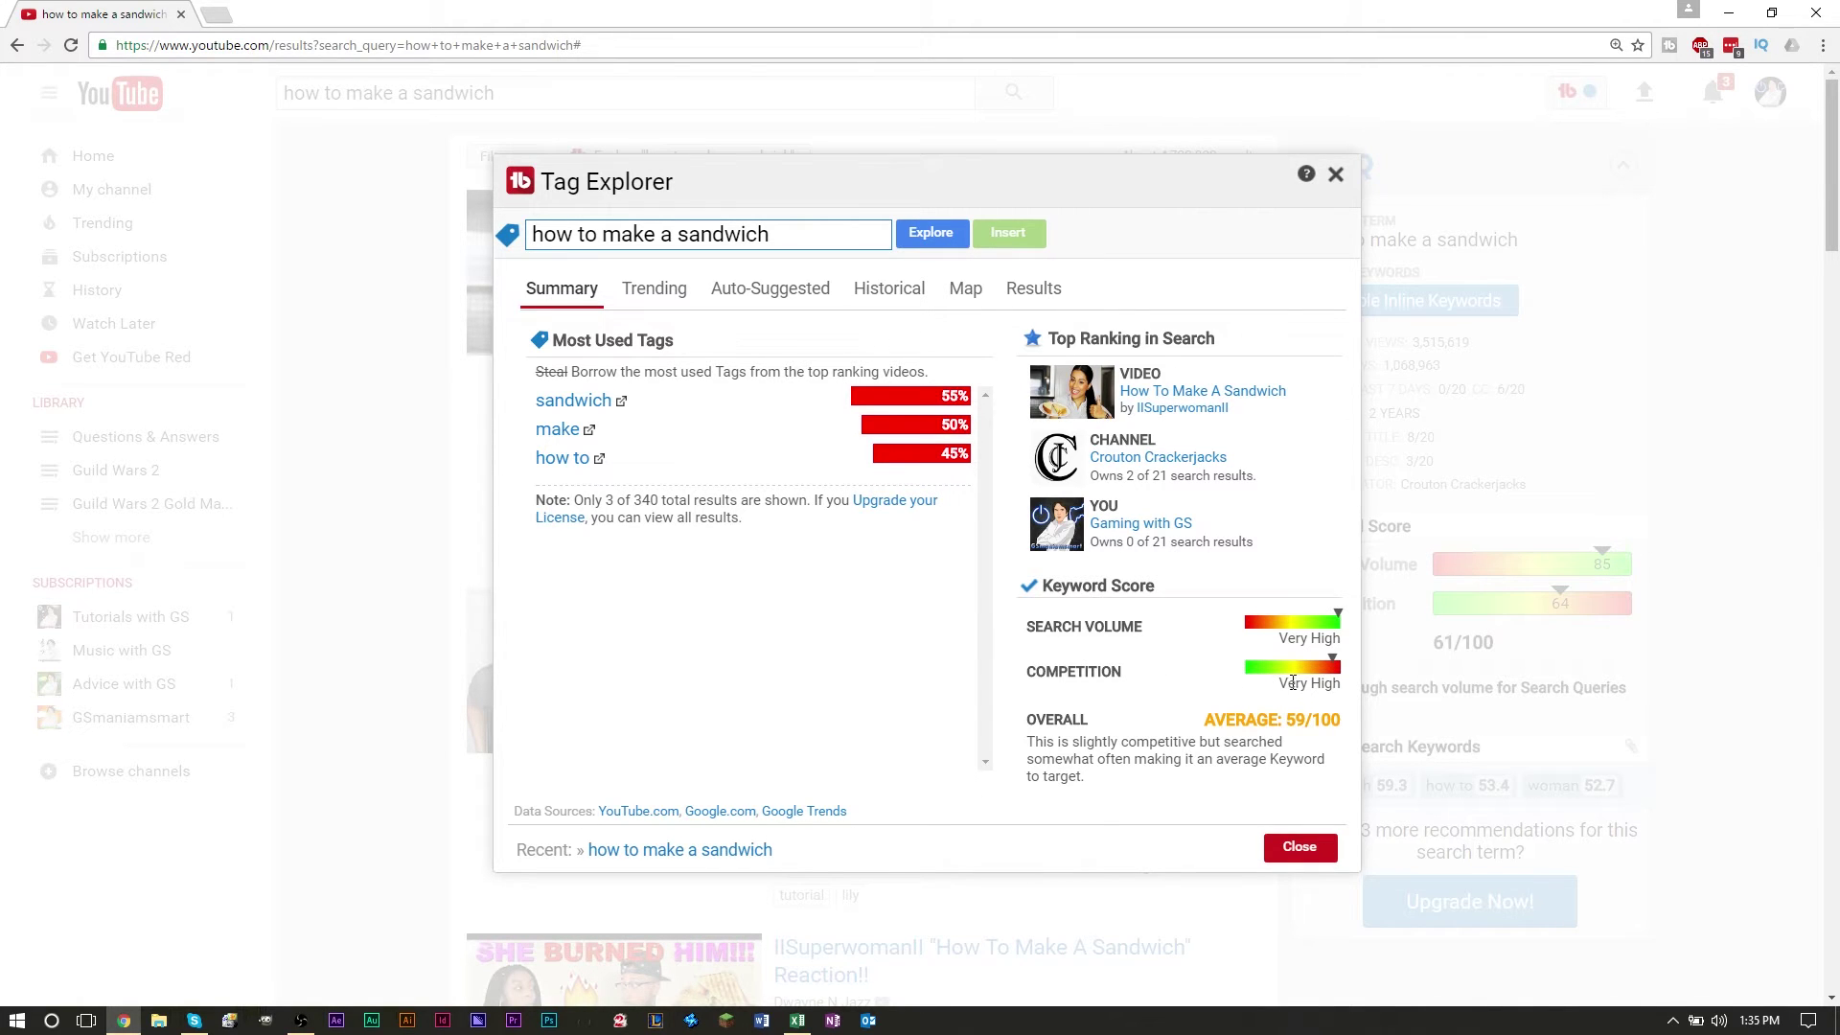
- Enter the ratings for "how to make a sandwich" in the Excel sheet: VERY HIGH in C640, VERY HIGH in D640 and 59 in E640
key("alt+Tab")
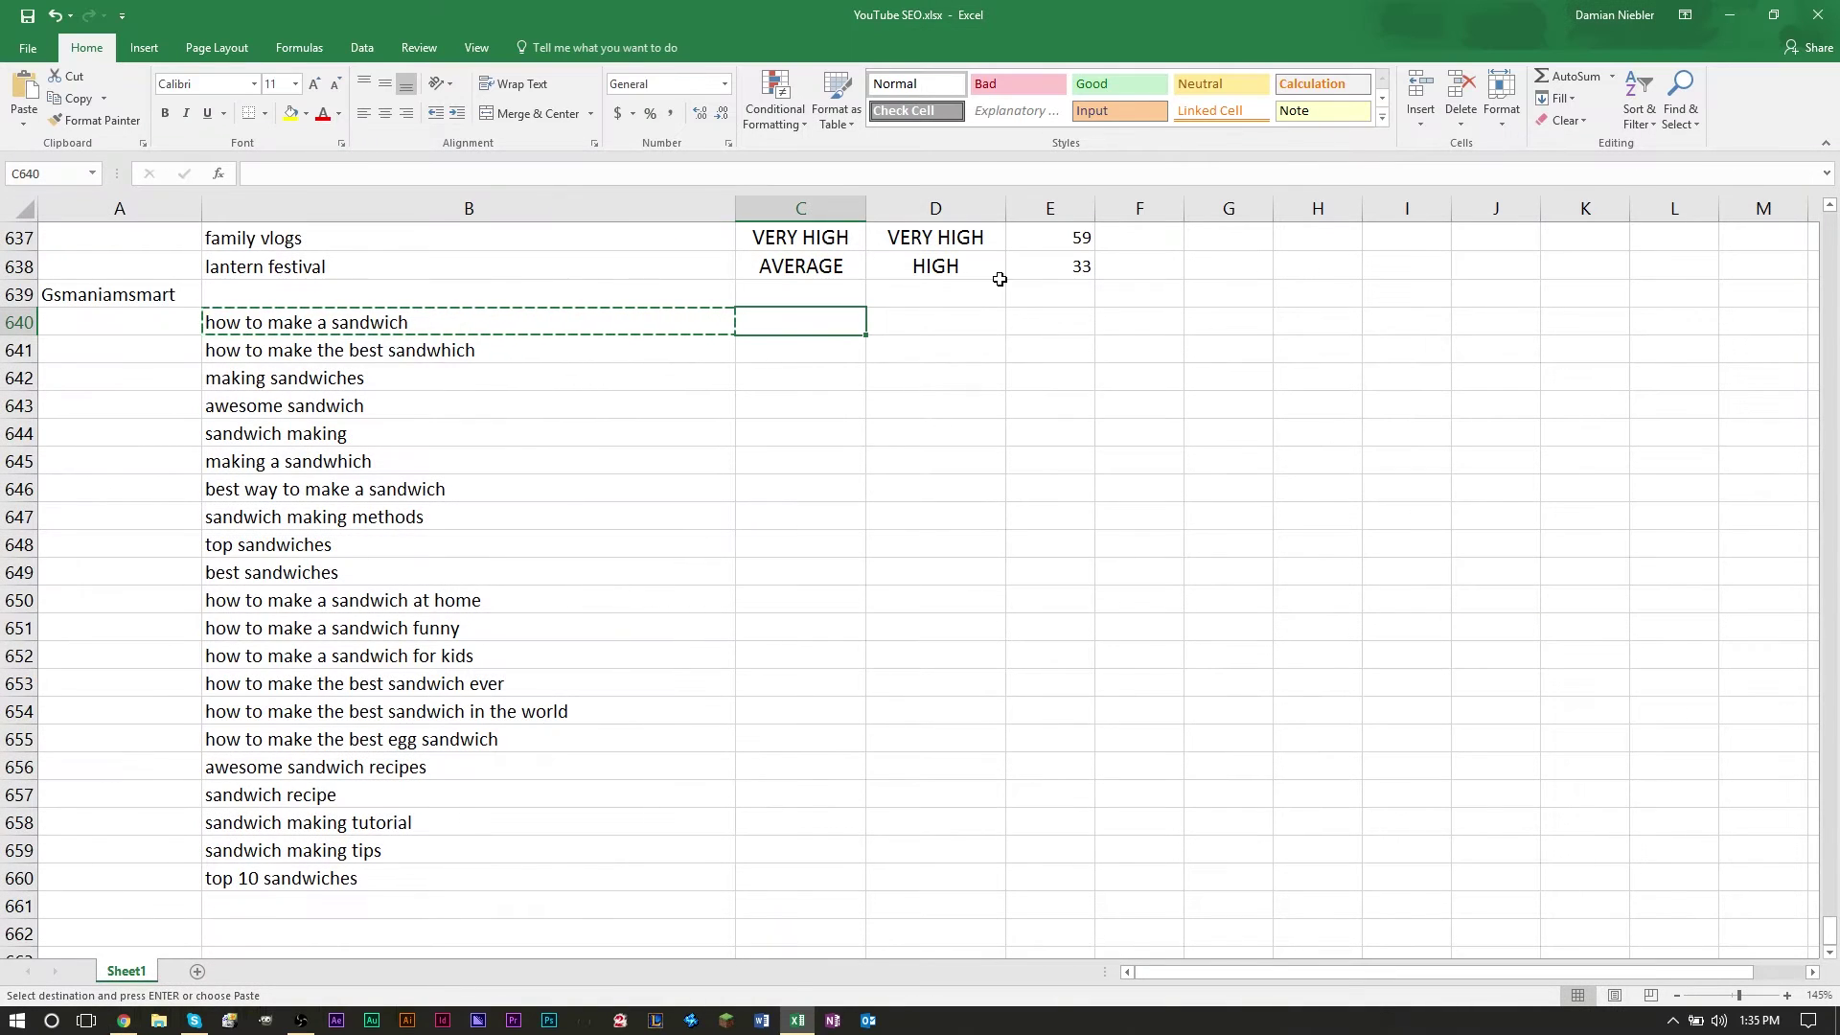
type("VERY")
key("BackSpace")
key("BackSpace")
key("BackSpace")
key("BackSpace")
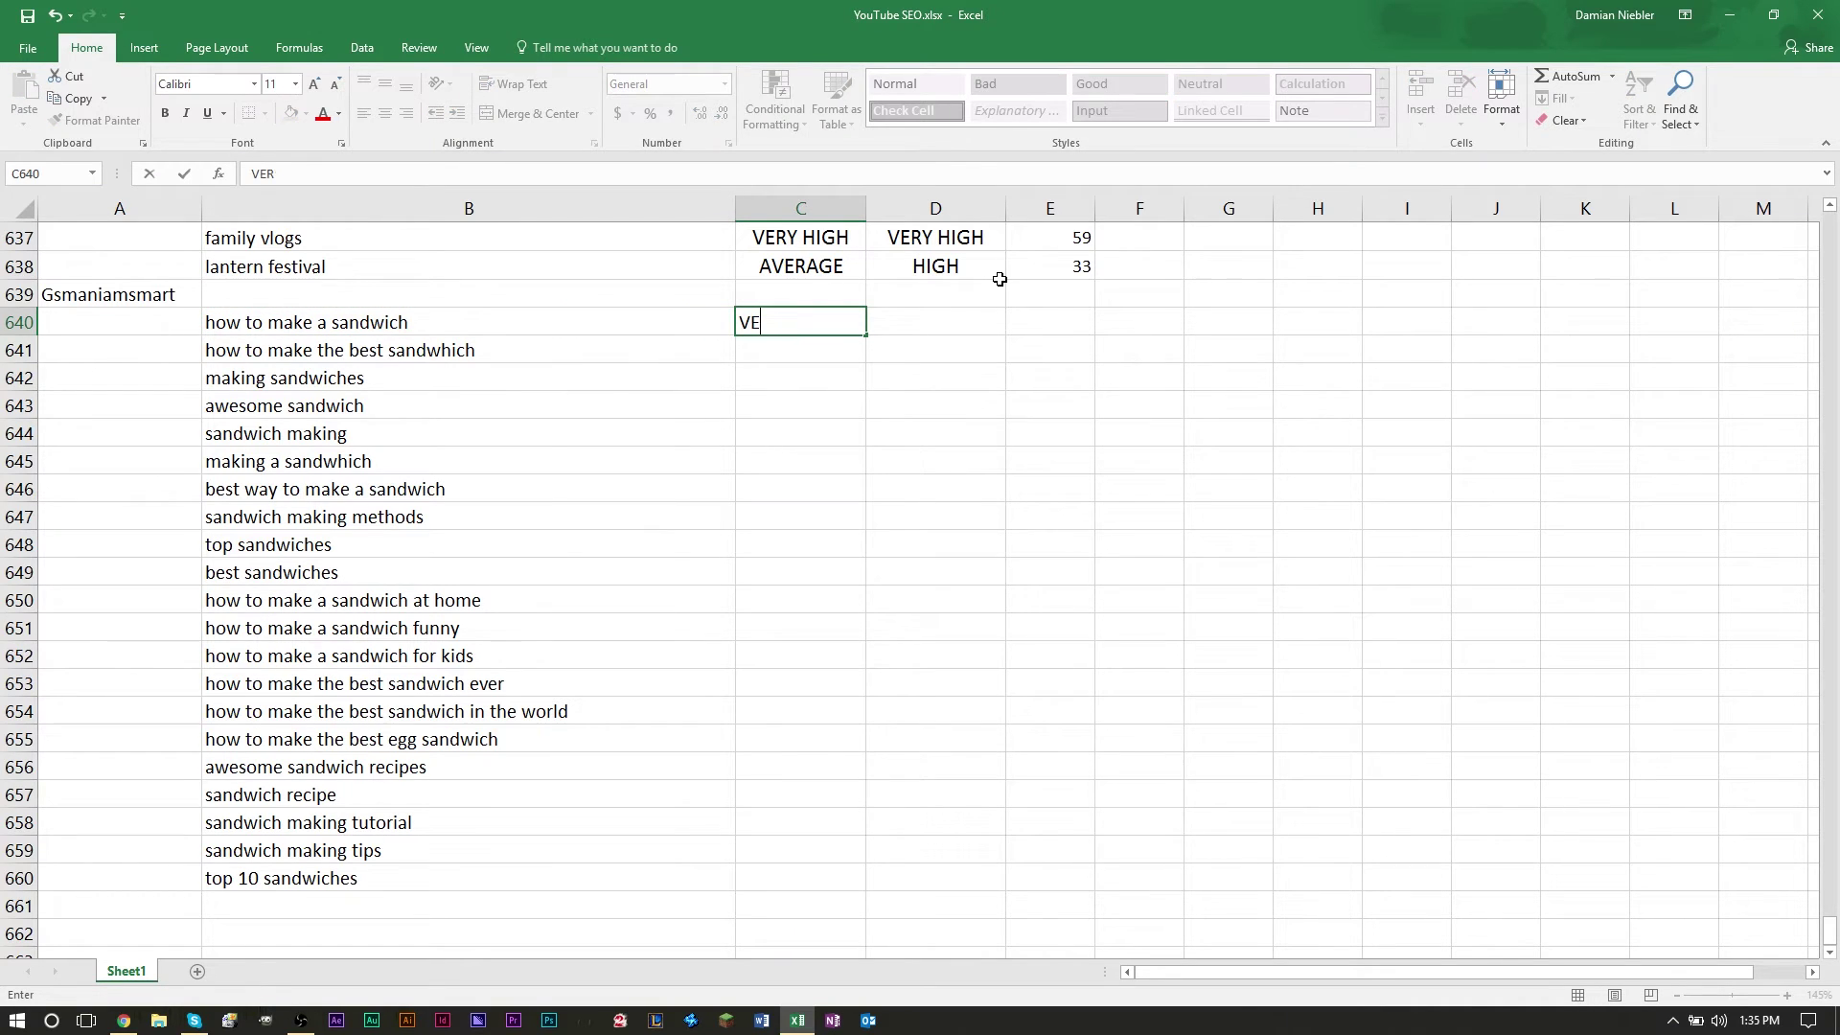
type("VERY HIGH")
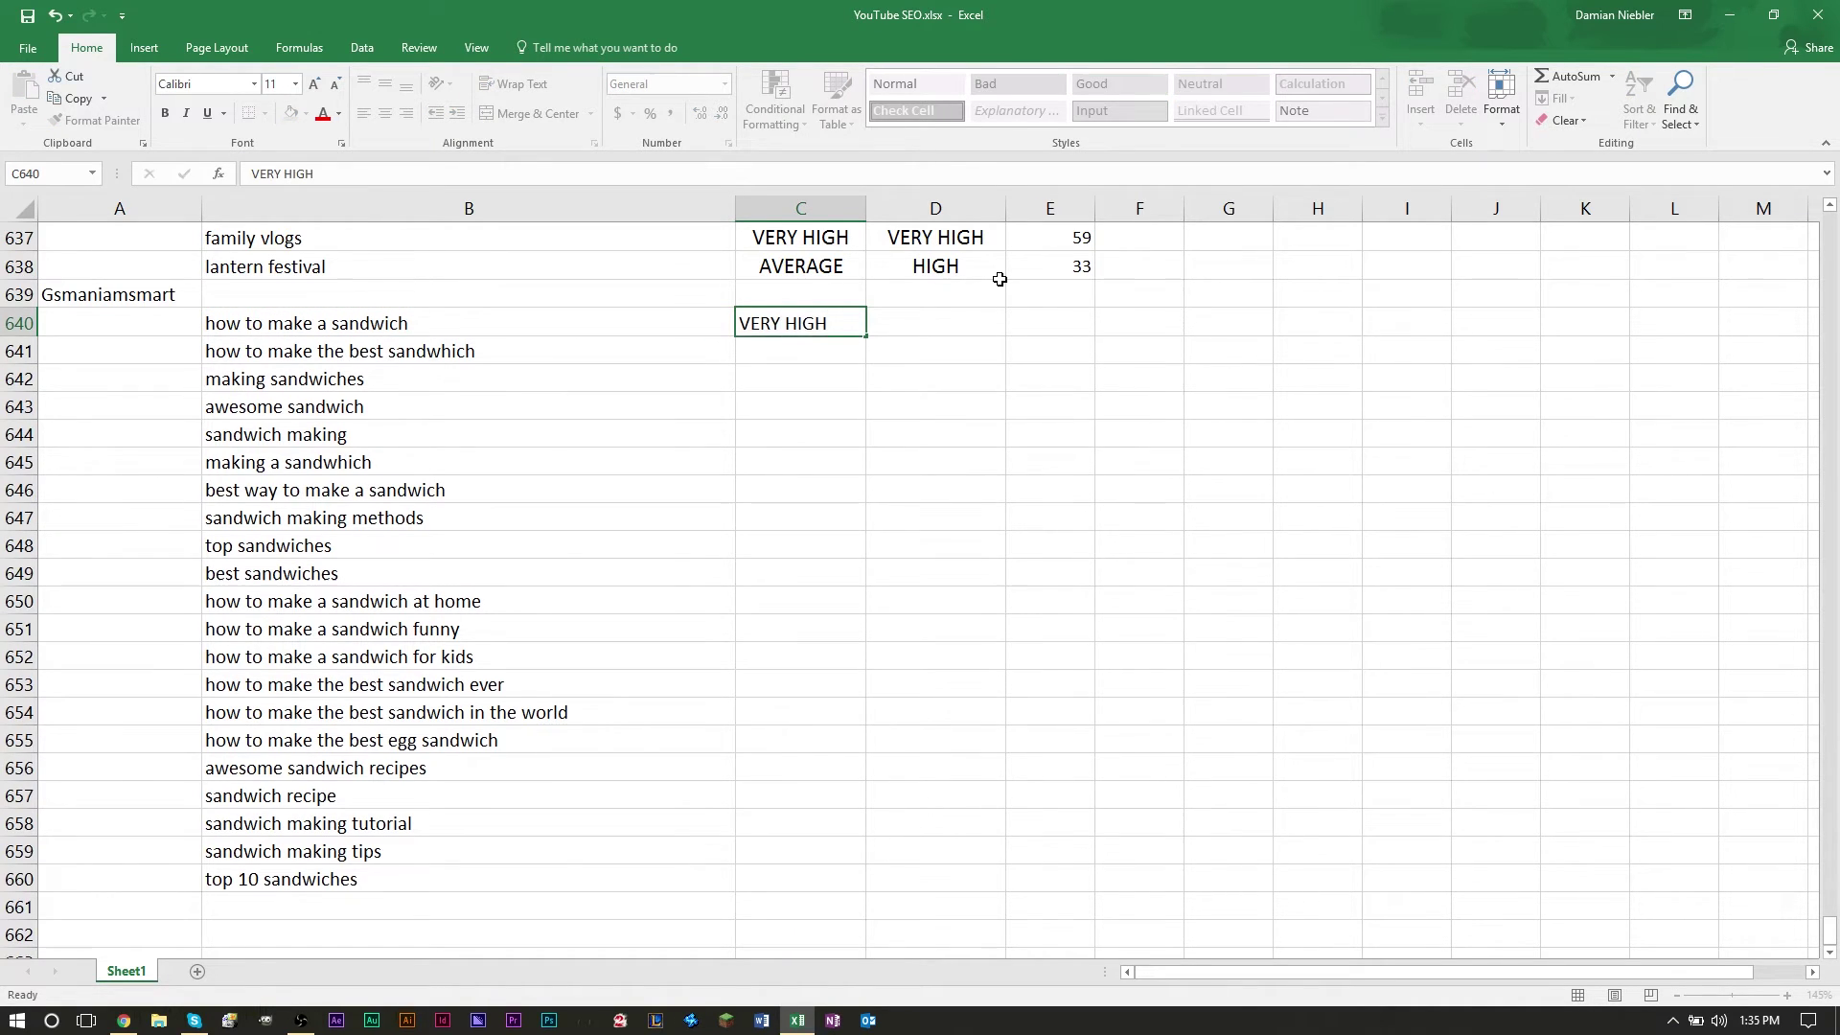
key("Tab")
type("VERY HIGH")
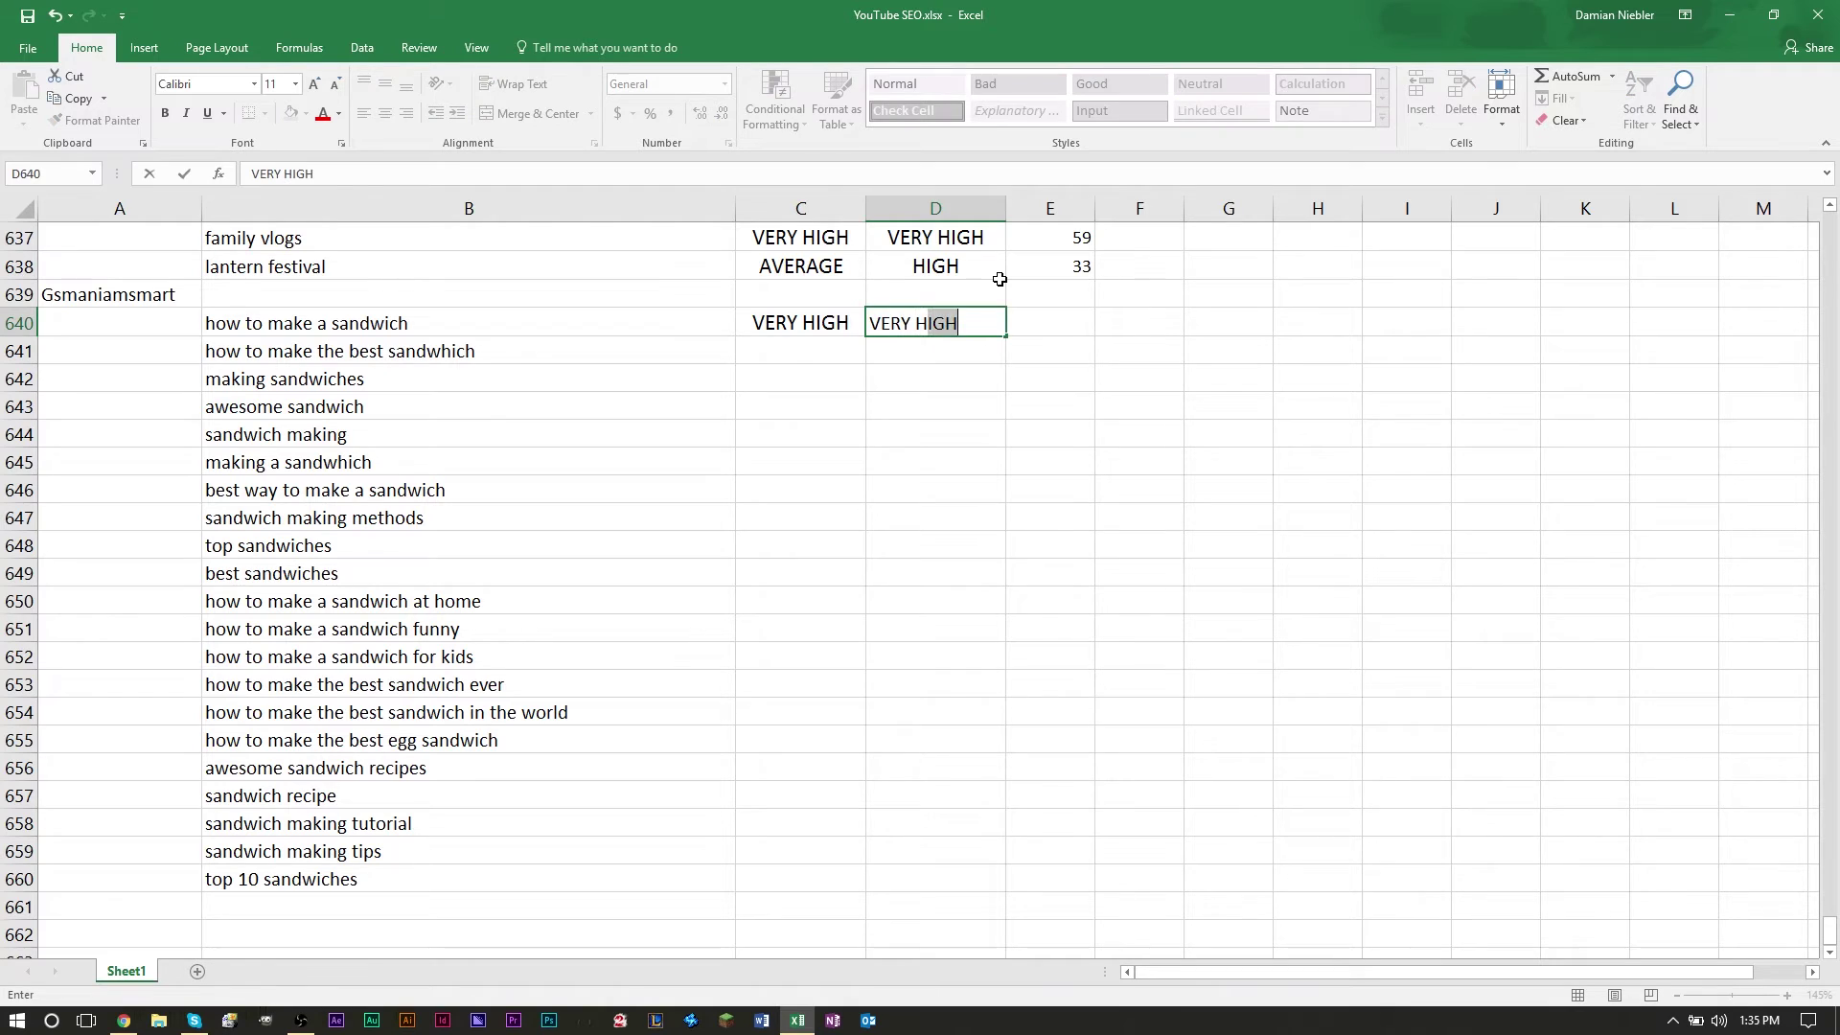
key("Tab")
type("59")
key("Return")
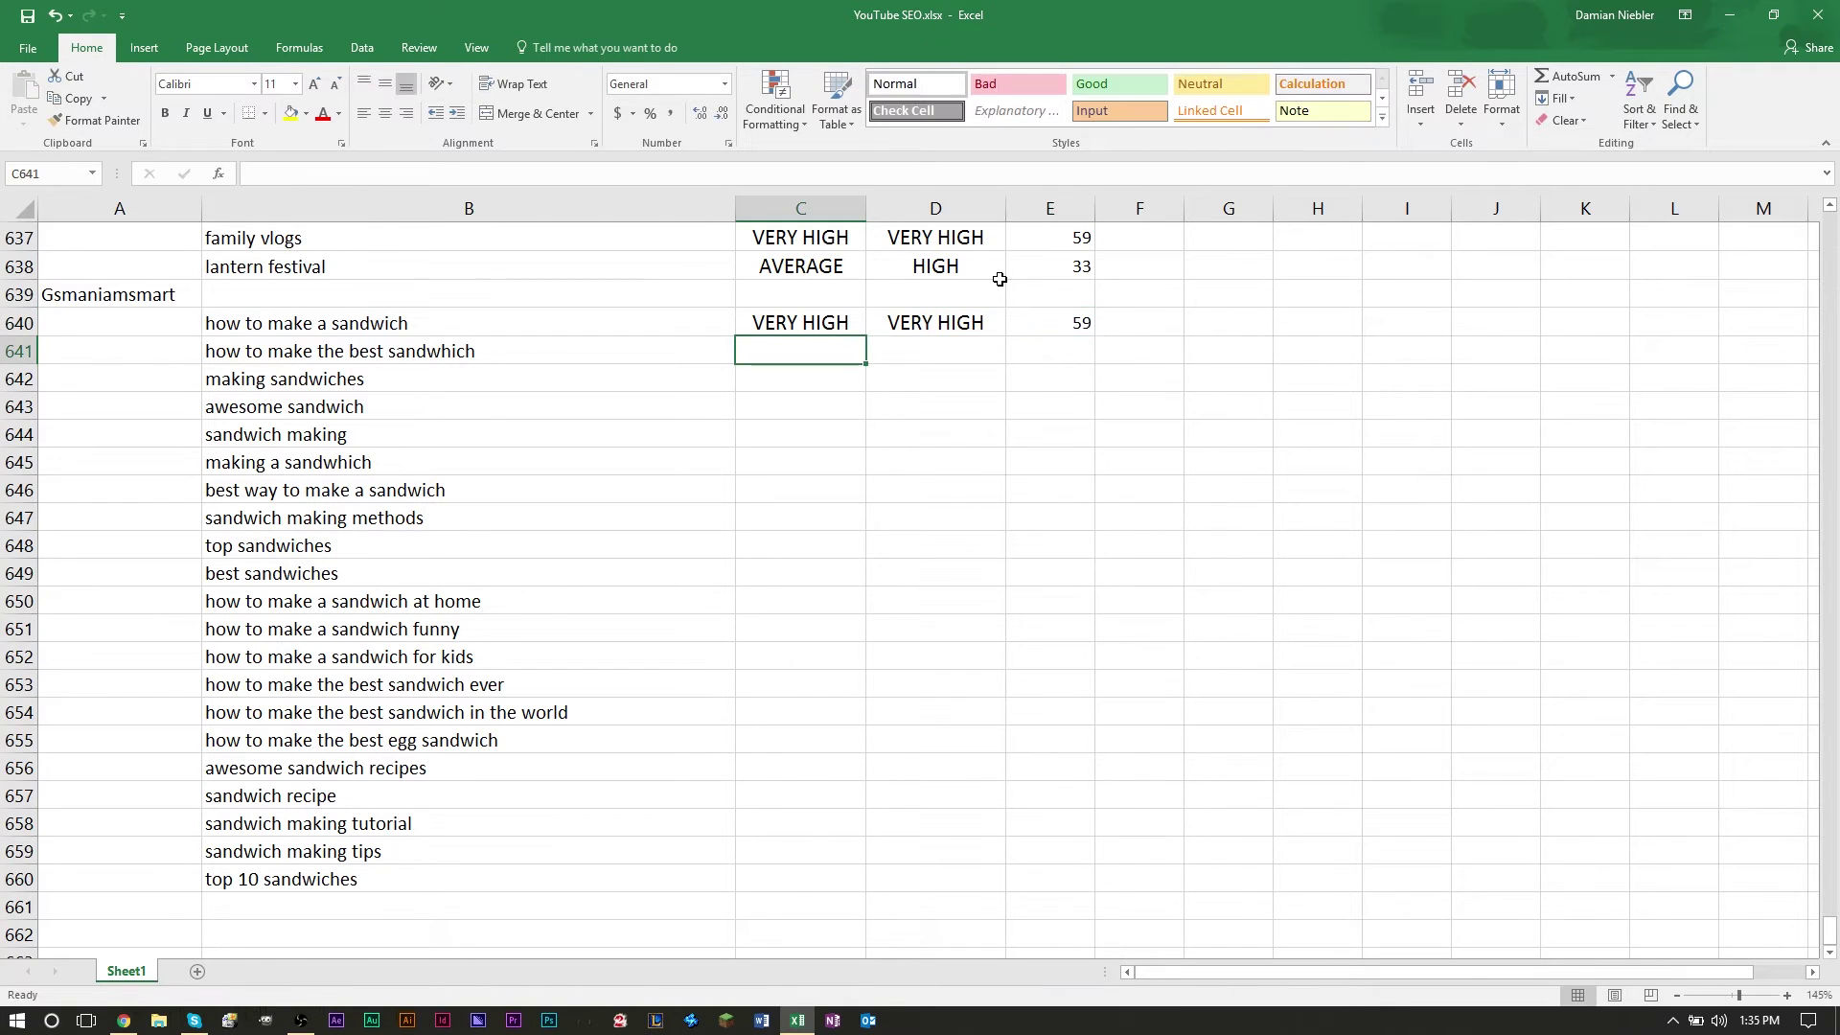
- Examine the search volume, competition and overall score entered in C640:E640 and check them against the Tag Explorer ratings
key("Up")
key("Right")
key("Right")
key("Left")
key("Left")
key("Left")
key("Right")
key("Right")
key("Right")
key("Left")
key("Left")
key("Left")
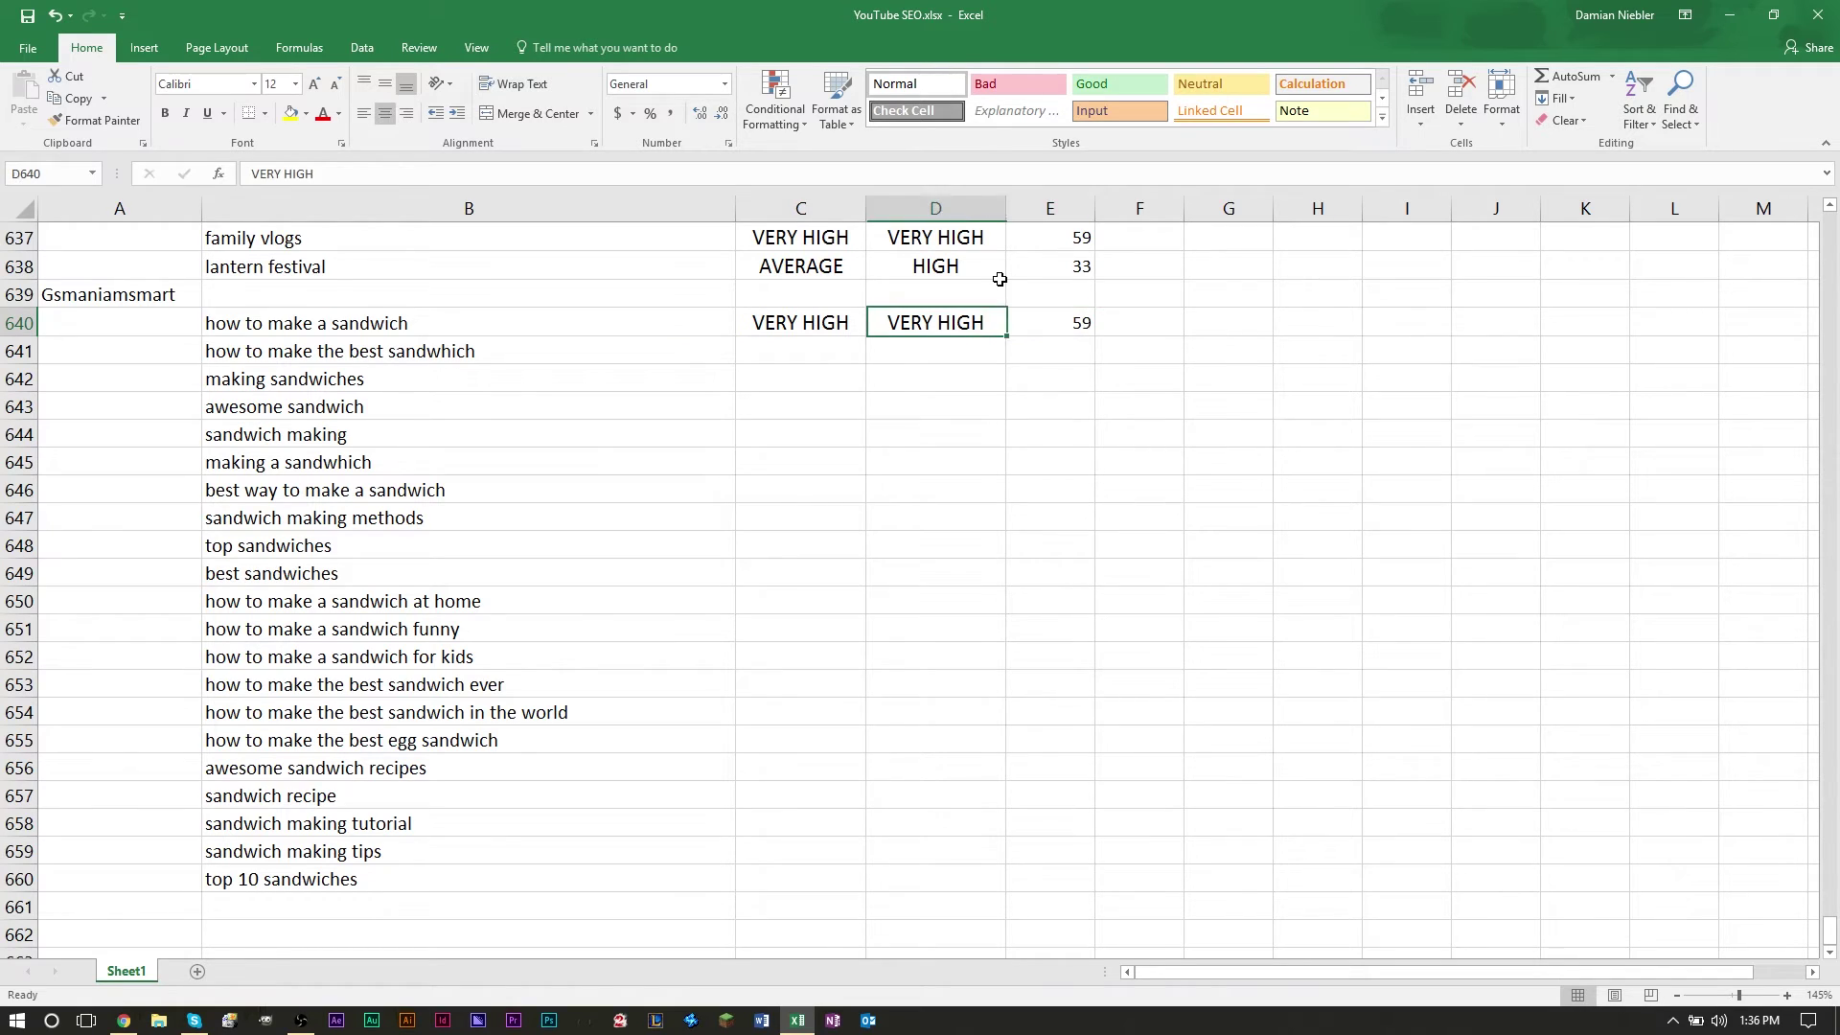
key("Right")
key("Right")
key("Right")
key("Left")
key("Left")
key("Left")
key("Right")
key("Right")
key("Right")
key("Left")
key("Left")
key("Right")
key("Right")
key("Left")
key("Left")
key("alt+Tab")
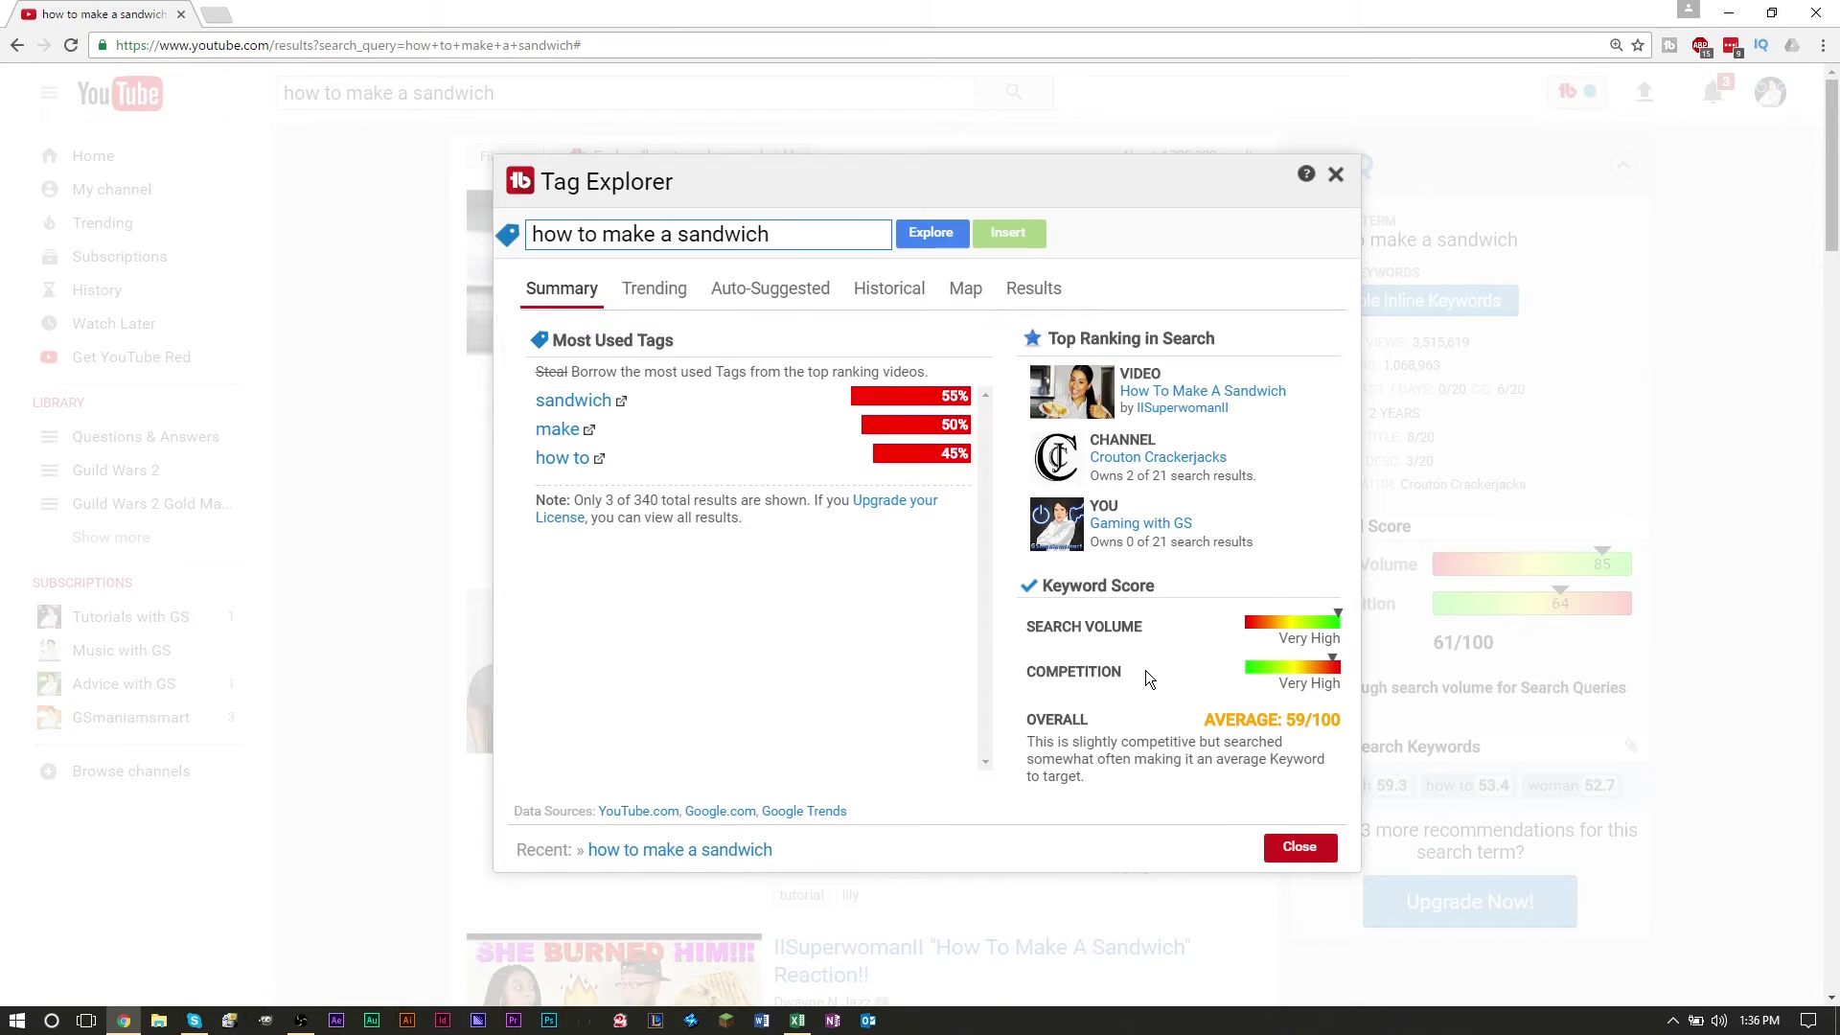
key("alt+Tab")
- Copy "how to make the best sandwhich" from B641 and explore its keyword score in Tag Explorer on YouTube
left_click(443, 363)
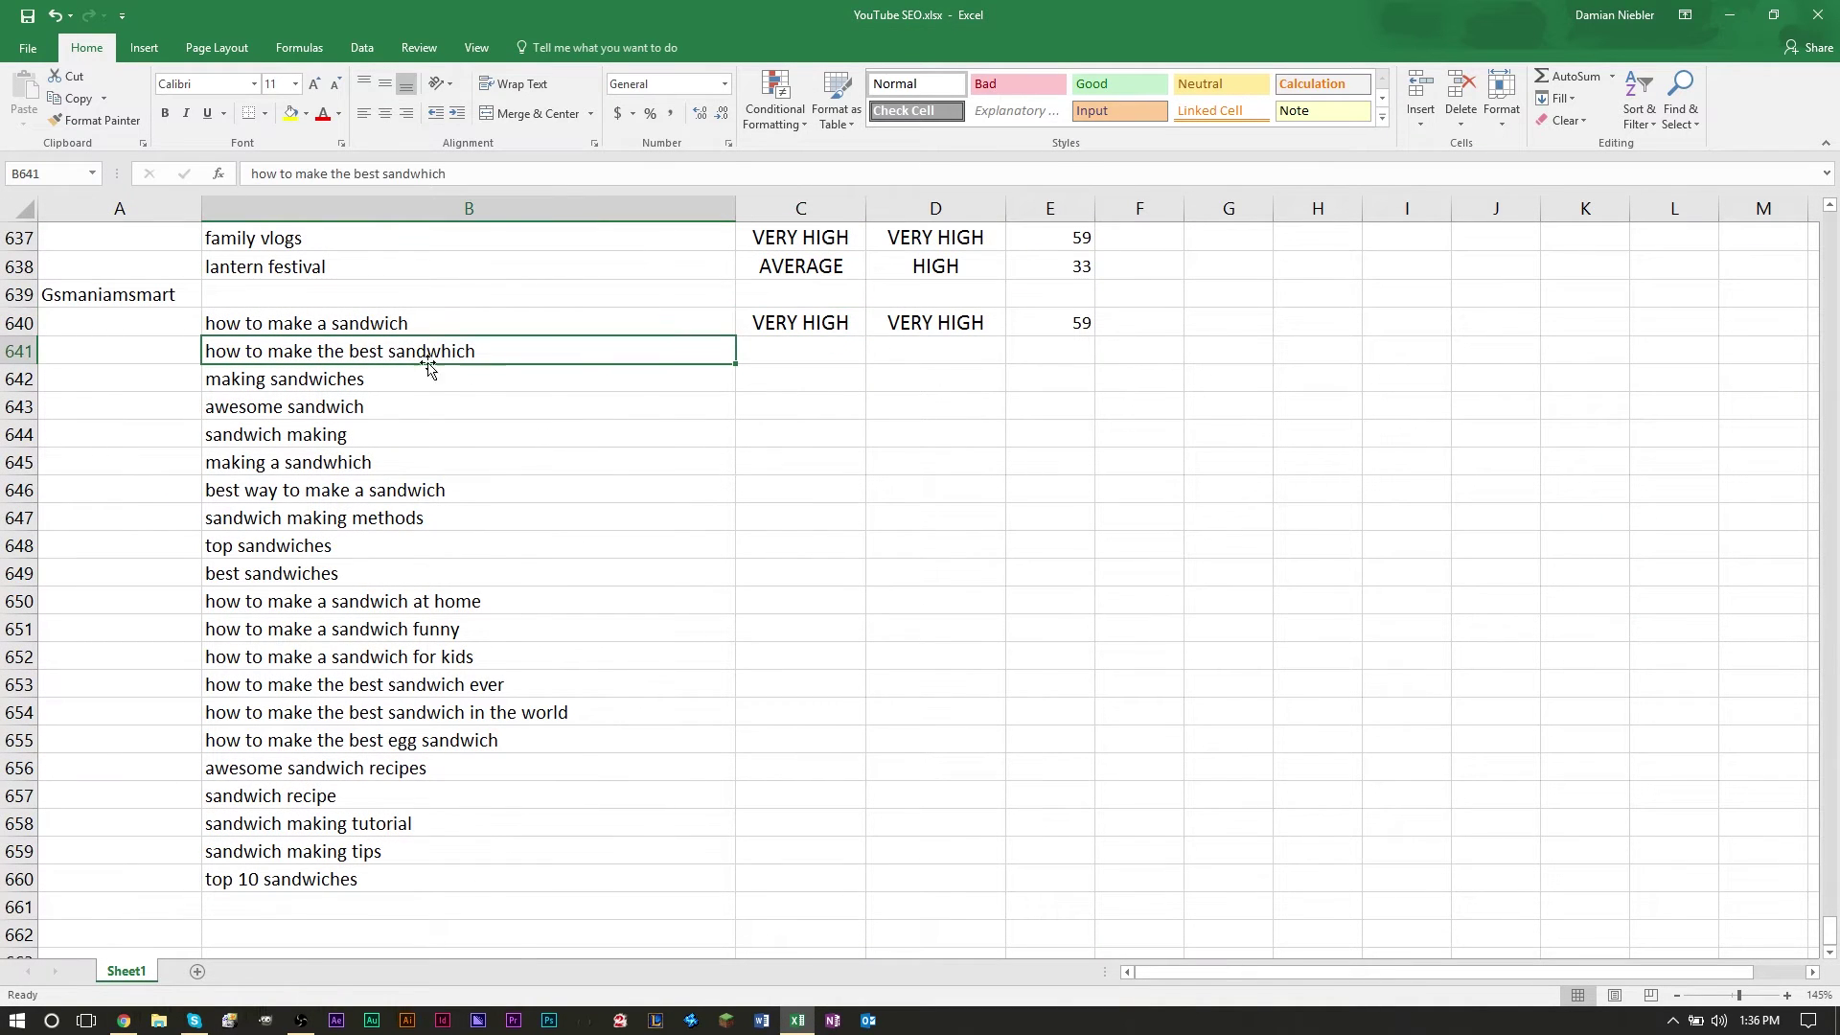
key("ctrl+c")
key("alt+Tab")
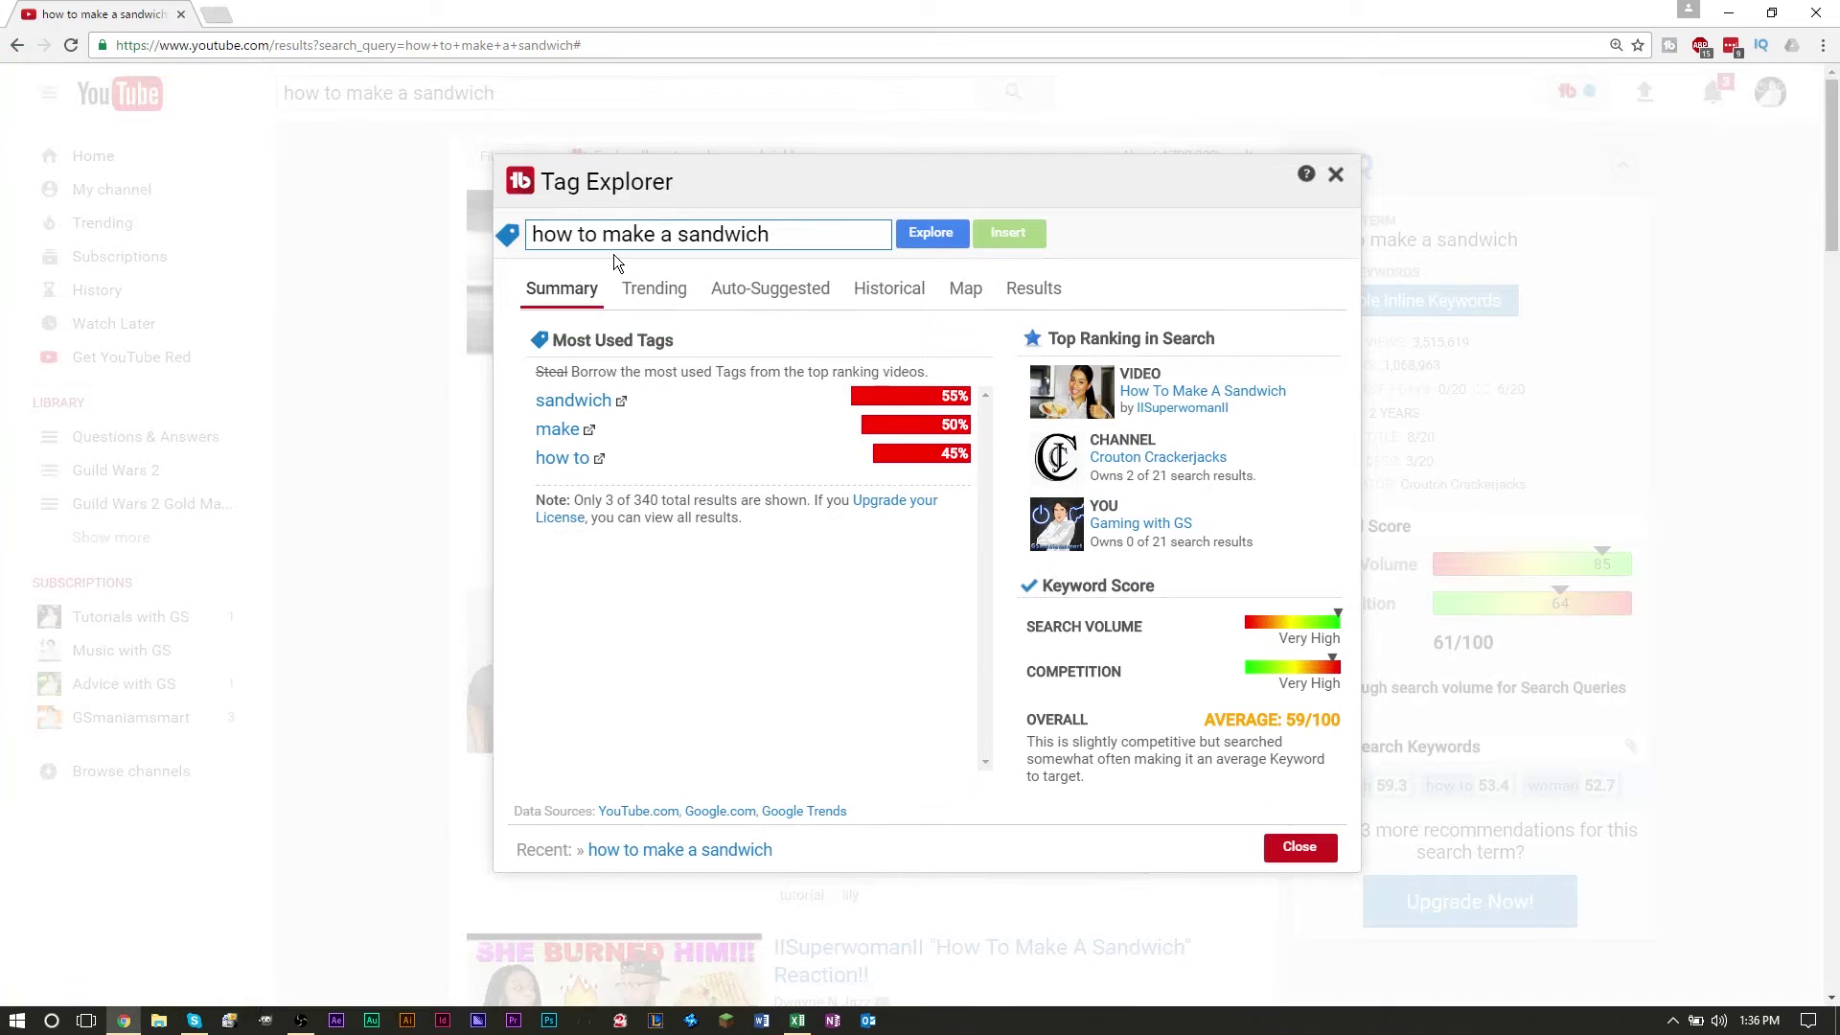
triple_click(723, 234)
key("ctrl+v")
left_click(918, 235)
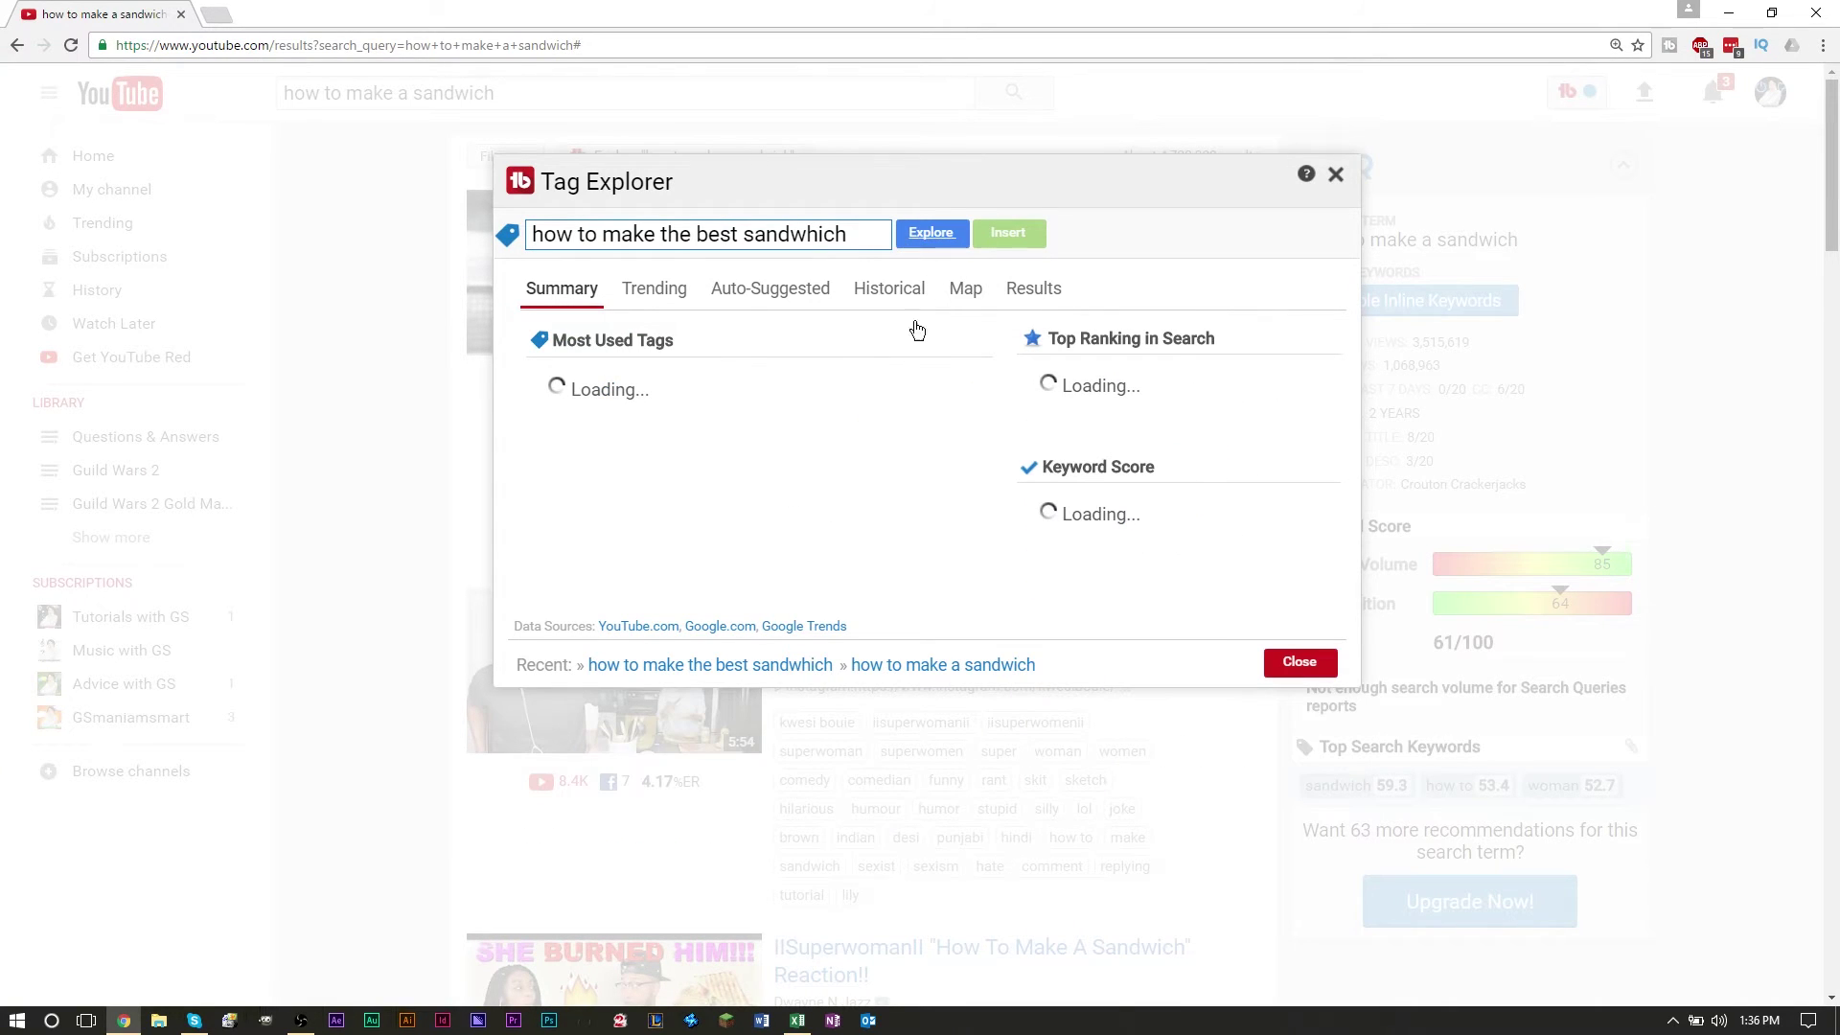
left_click(749, 304)
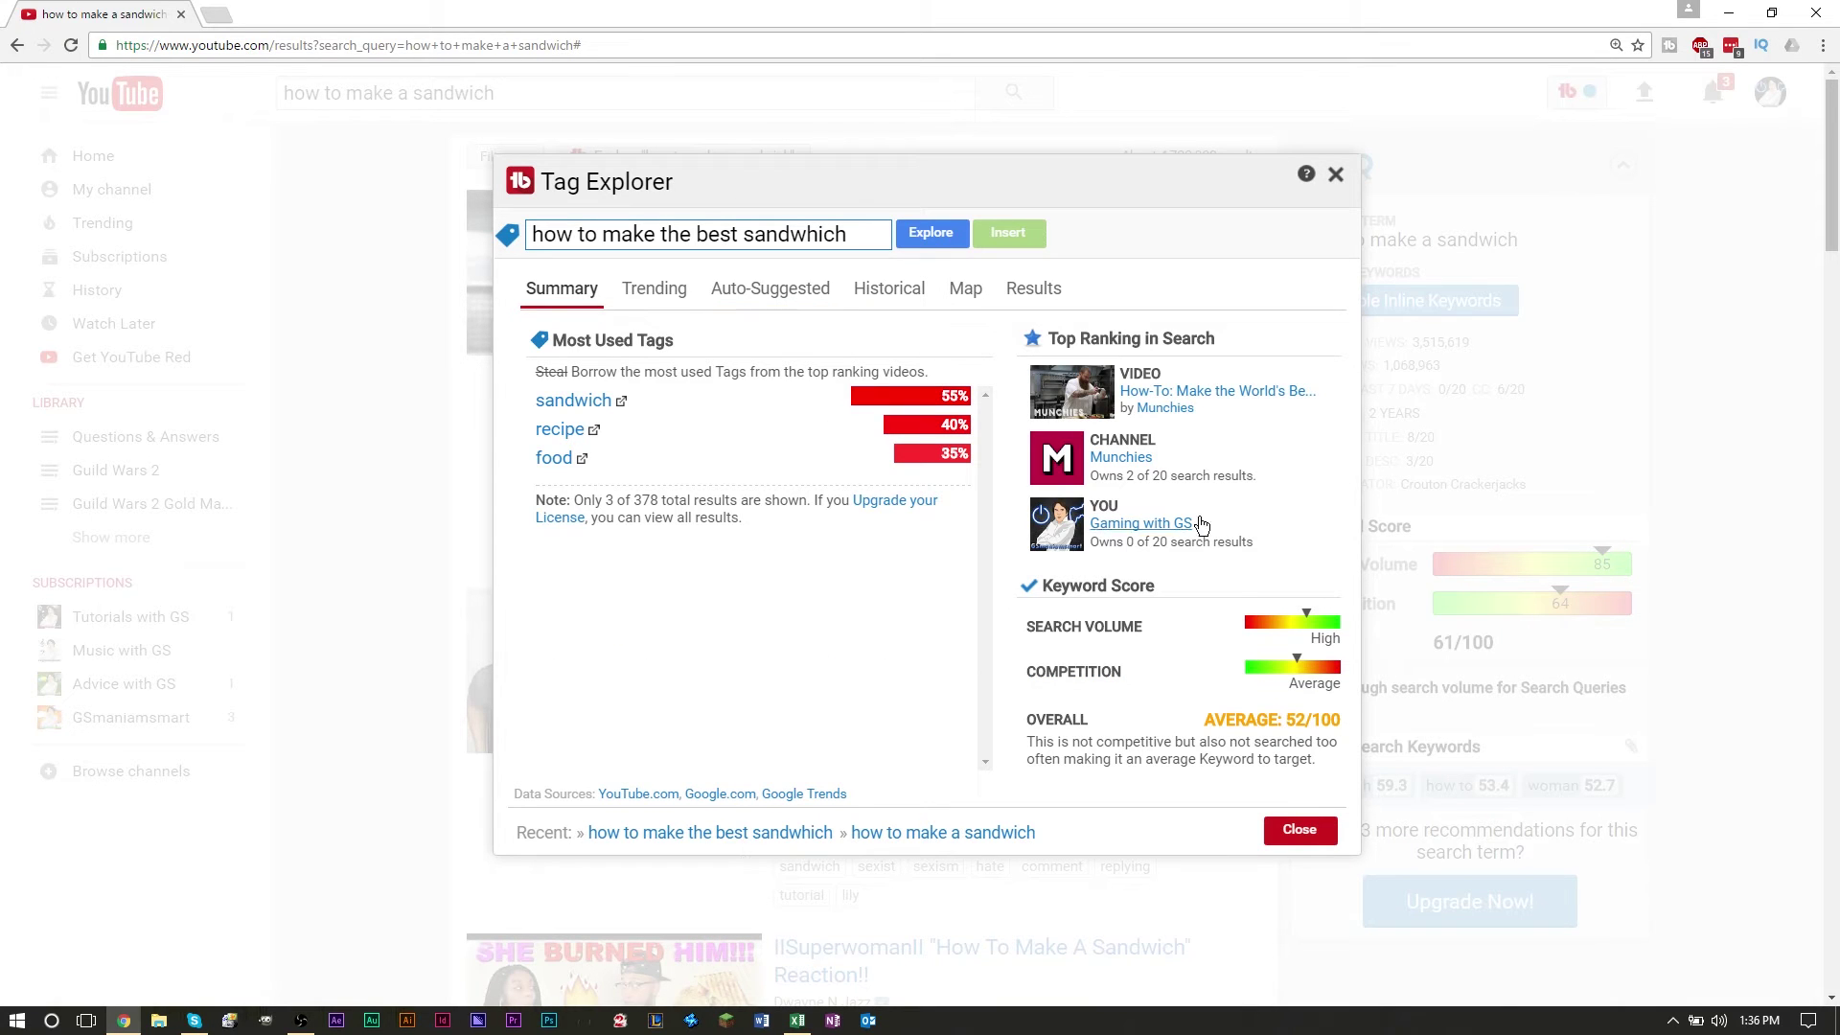
- Enter the ratings for "how to make the best sandwhich" in the Excel sheet: HIGH in C641, AVERAGE in D641 and 52 in E641
key("alt+Tab")
left_click(793, 348)
type("HIGH")
key("BackSpace")
key("BackSpace")
key("BackSpace")
key("BackSpace")
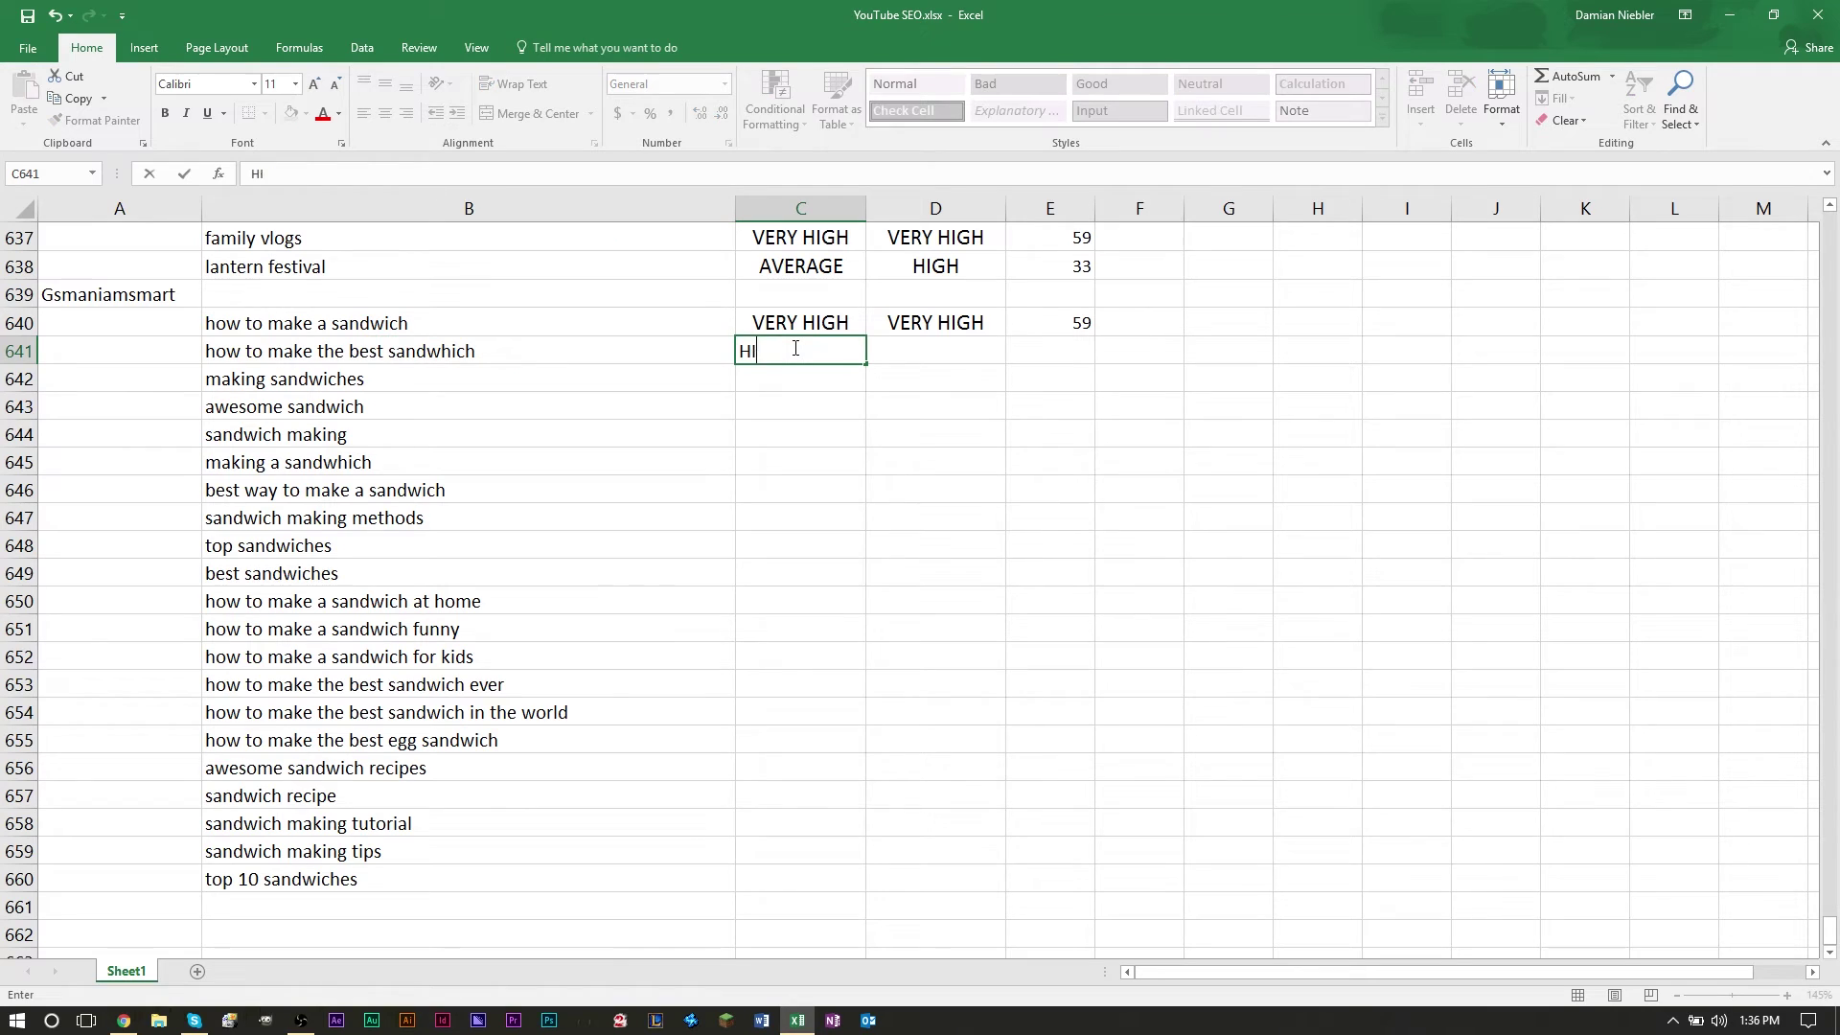
type("HIGH")
key("Tab")
type("AVERAGE")
key("Tab")
type("52")
key("Return")
- Compare the search volume, competition and overall score of the two rated sandwich keywords in C640:E641
left_click(793, 348)
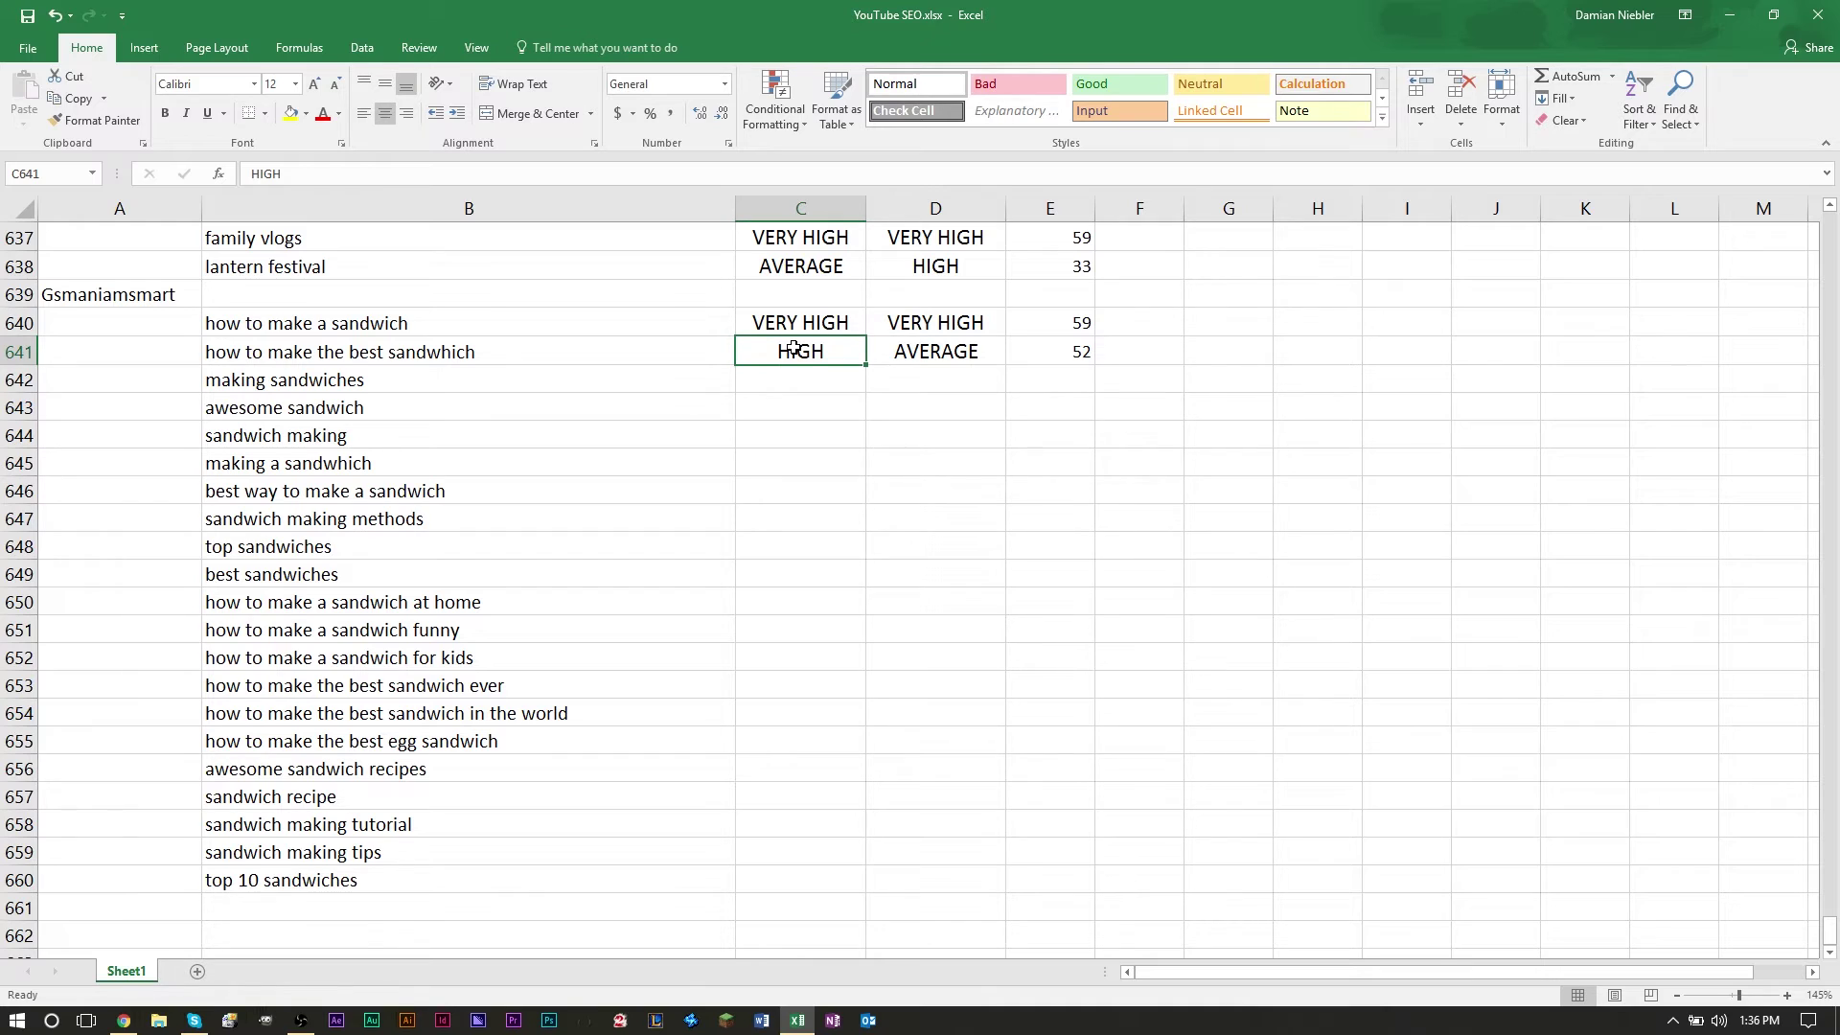
key("Up")
key("Down")
key("Right")
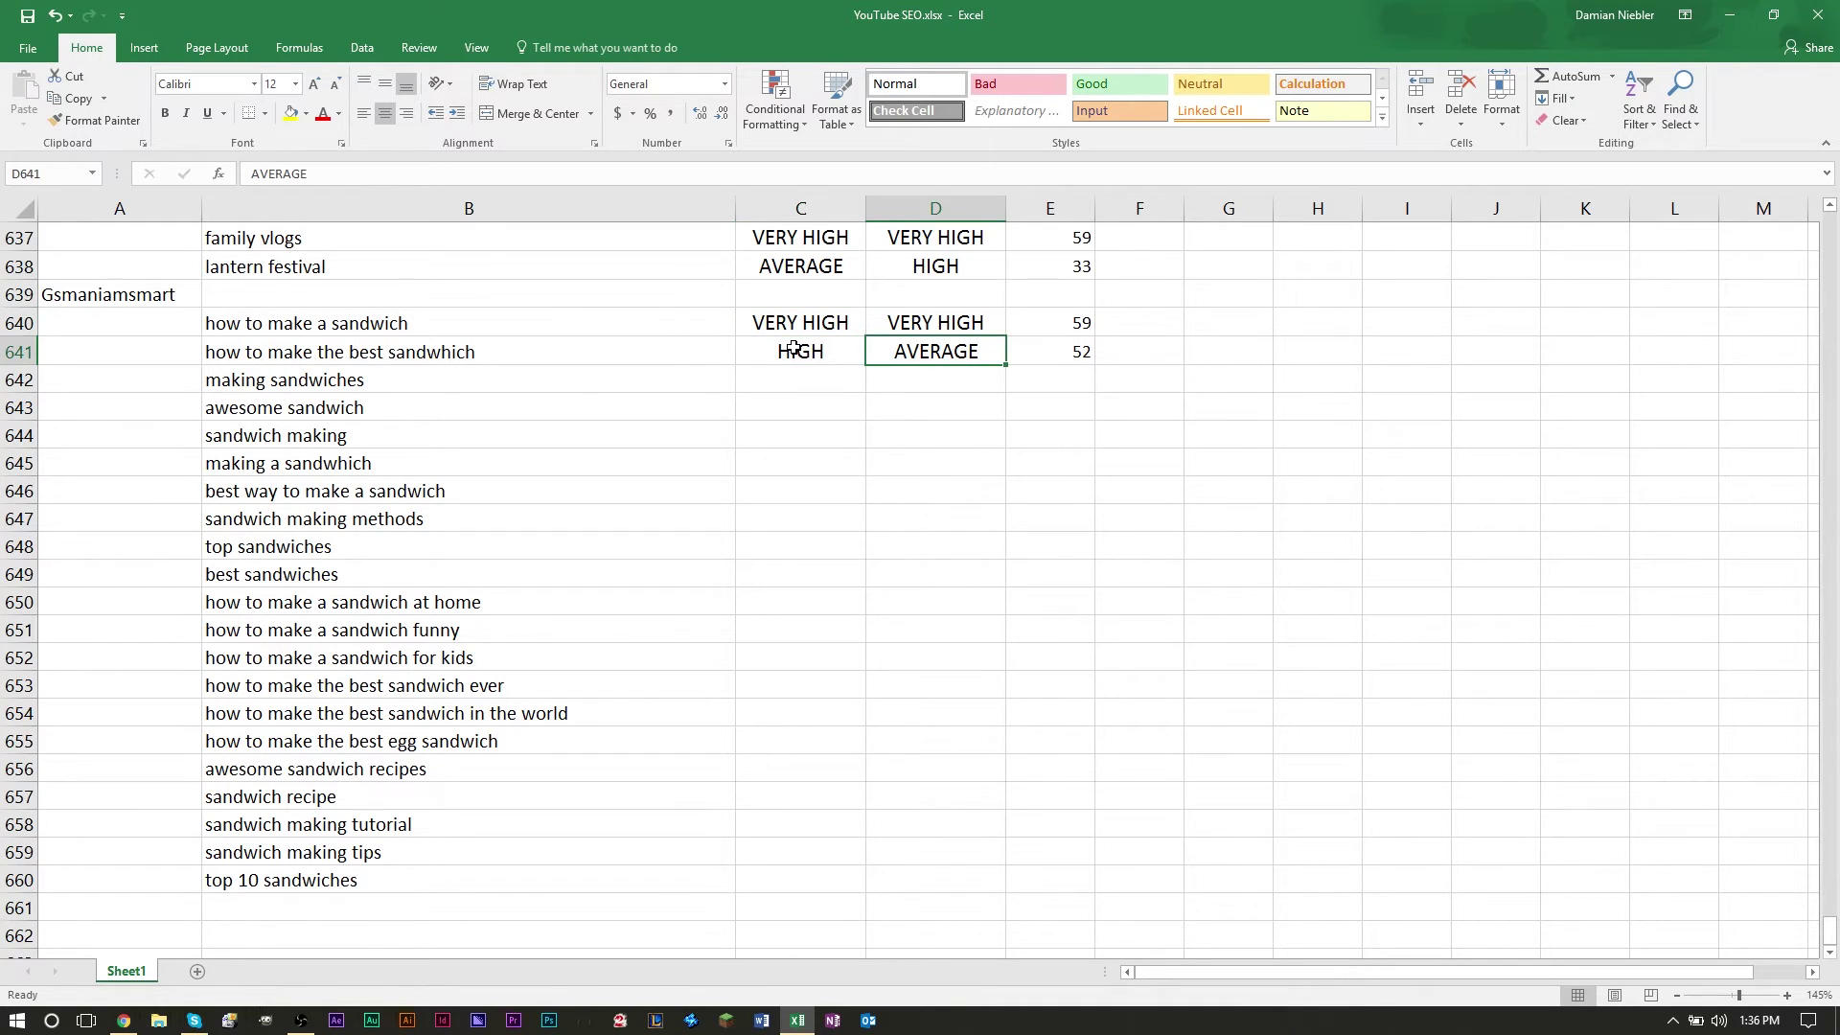
key("Right")
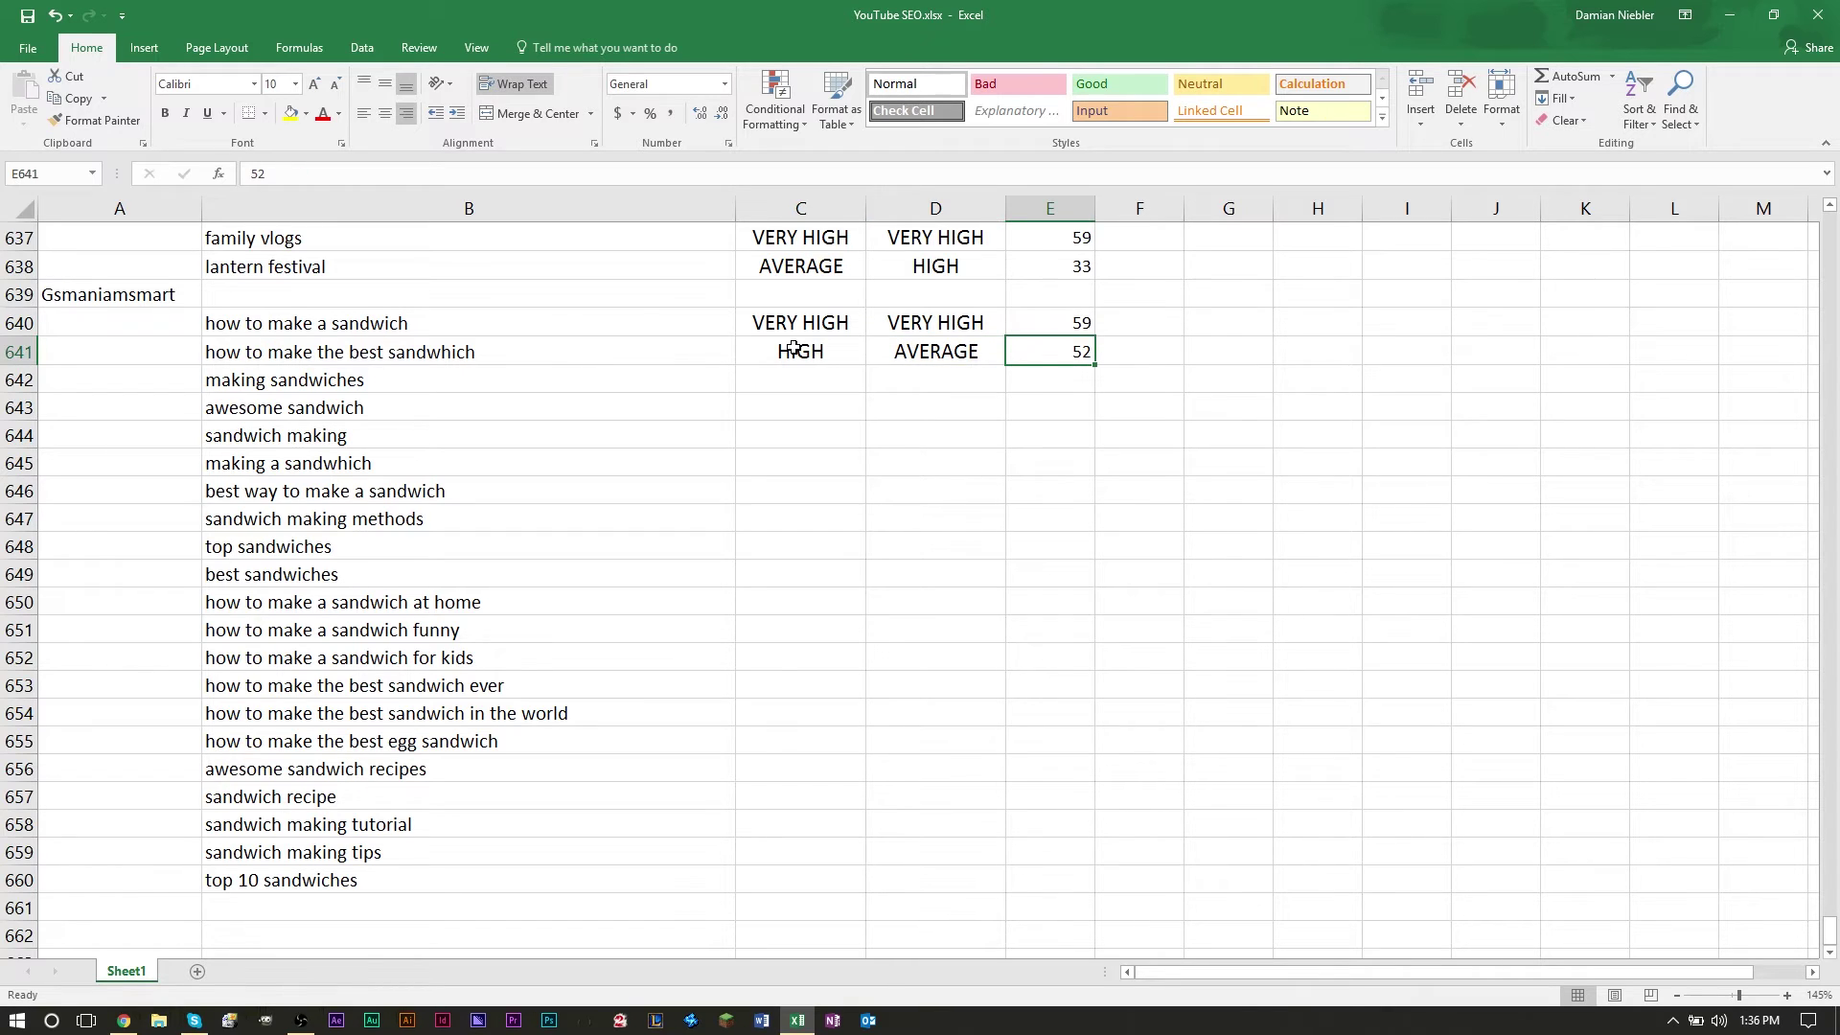
key("Left")
key("Left")
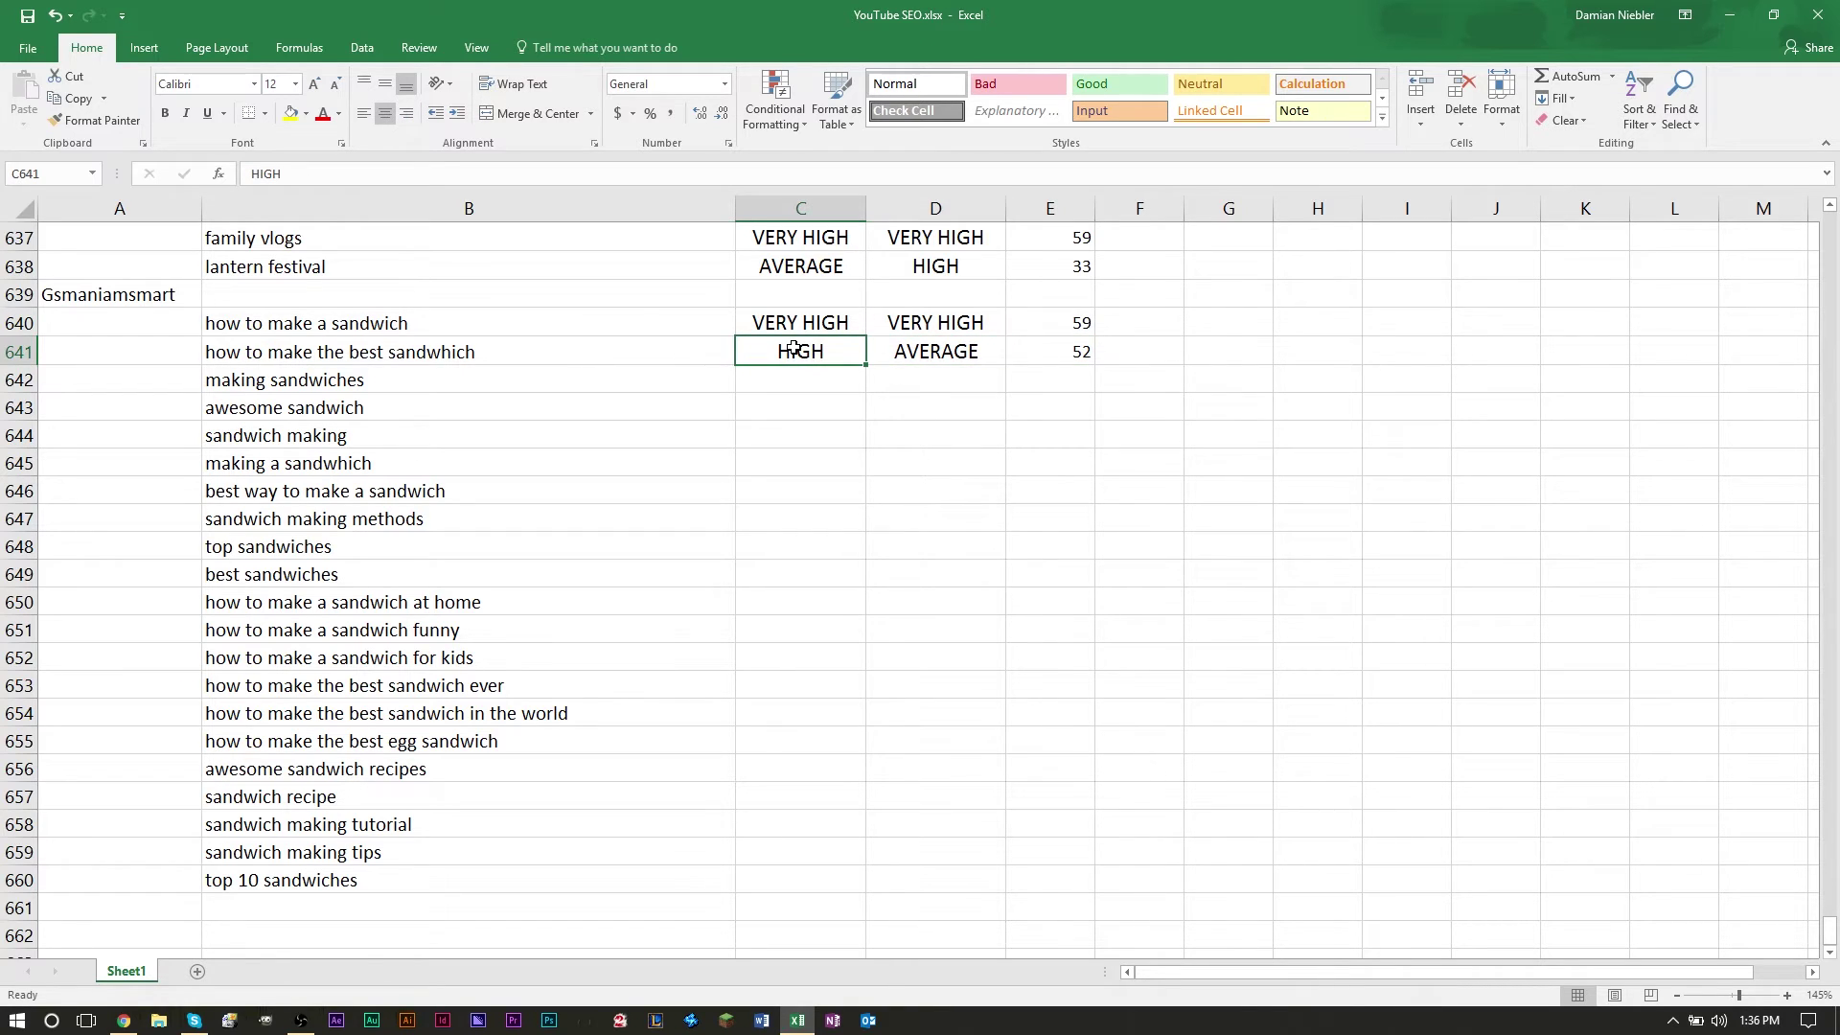
key("Right")
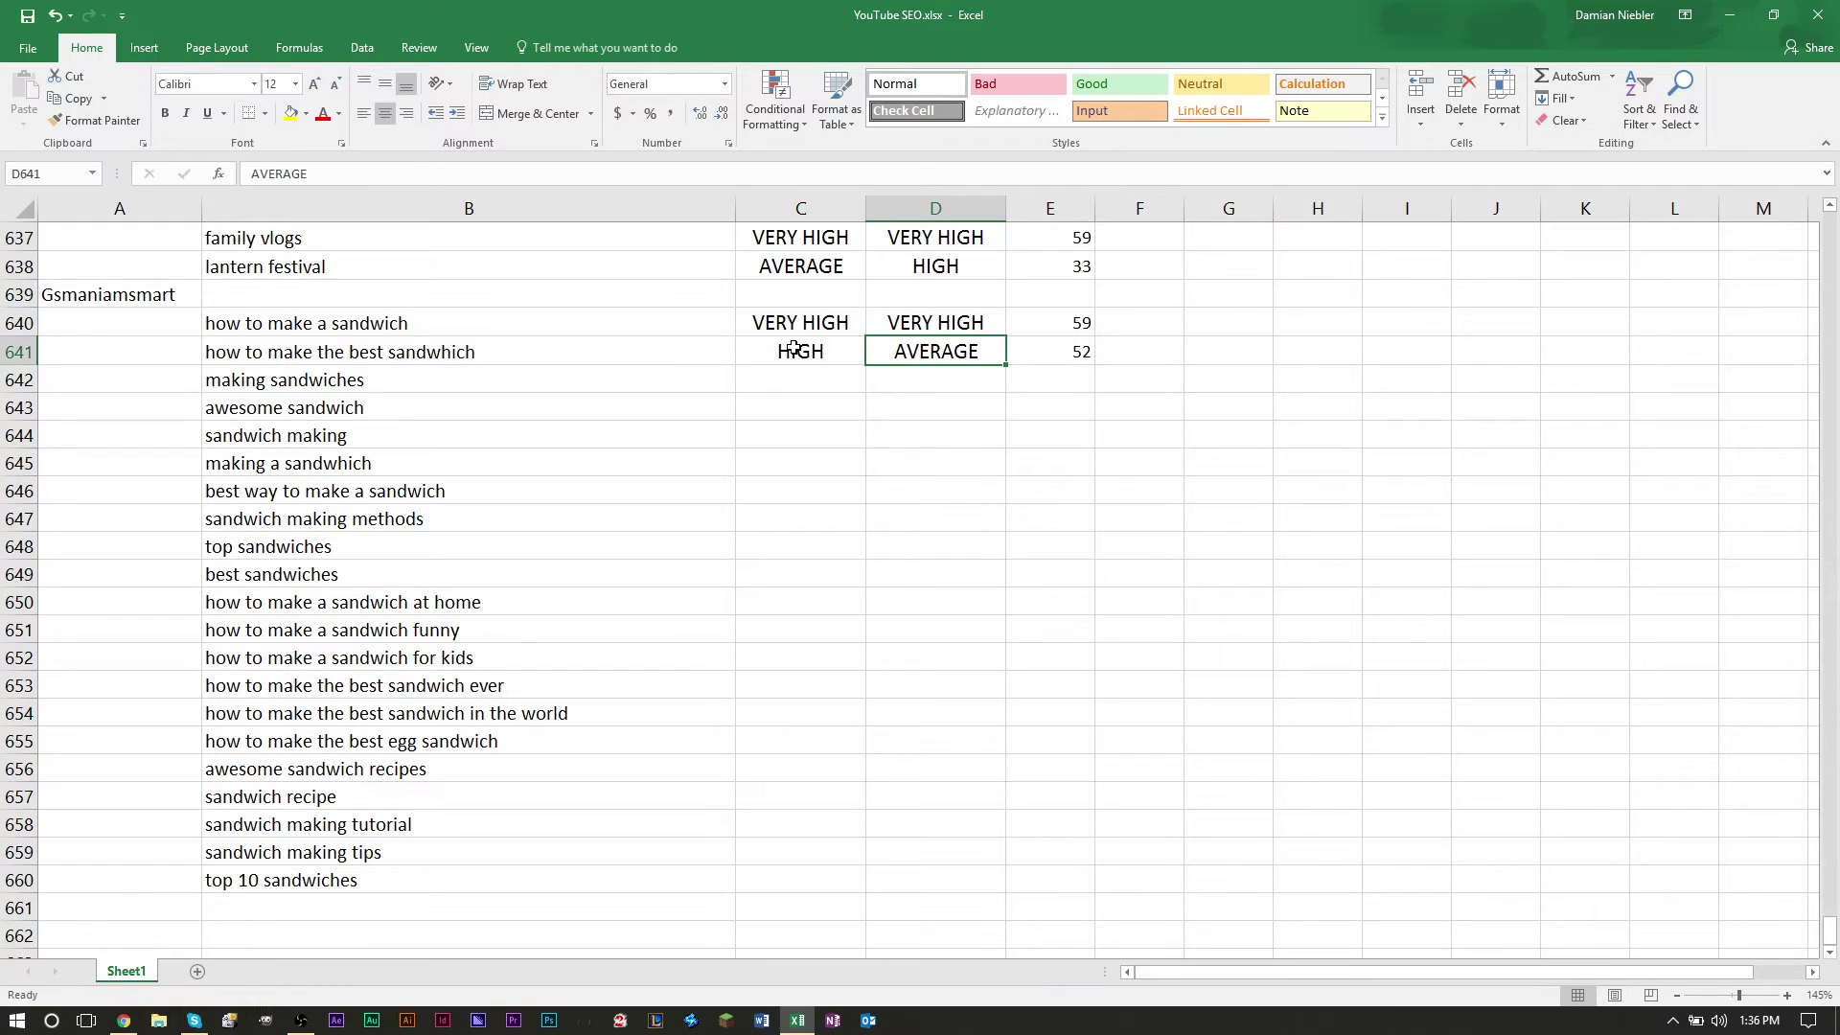
key("Left")
key("Right")
key("Left")
key("Right")
key("Right")
key("Left")
key("Right")
key("Left")
key("Left")
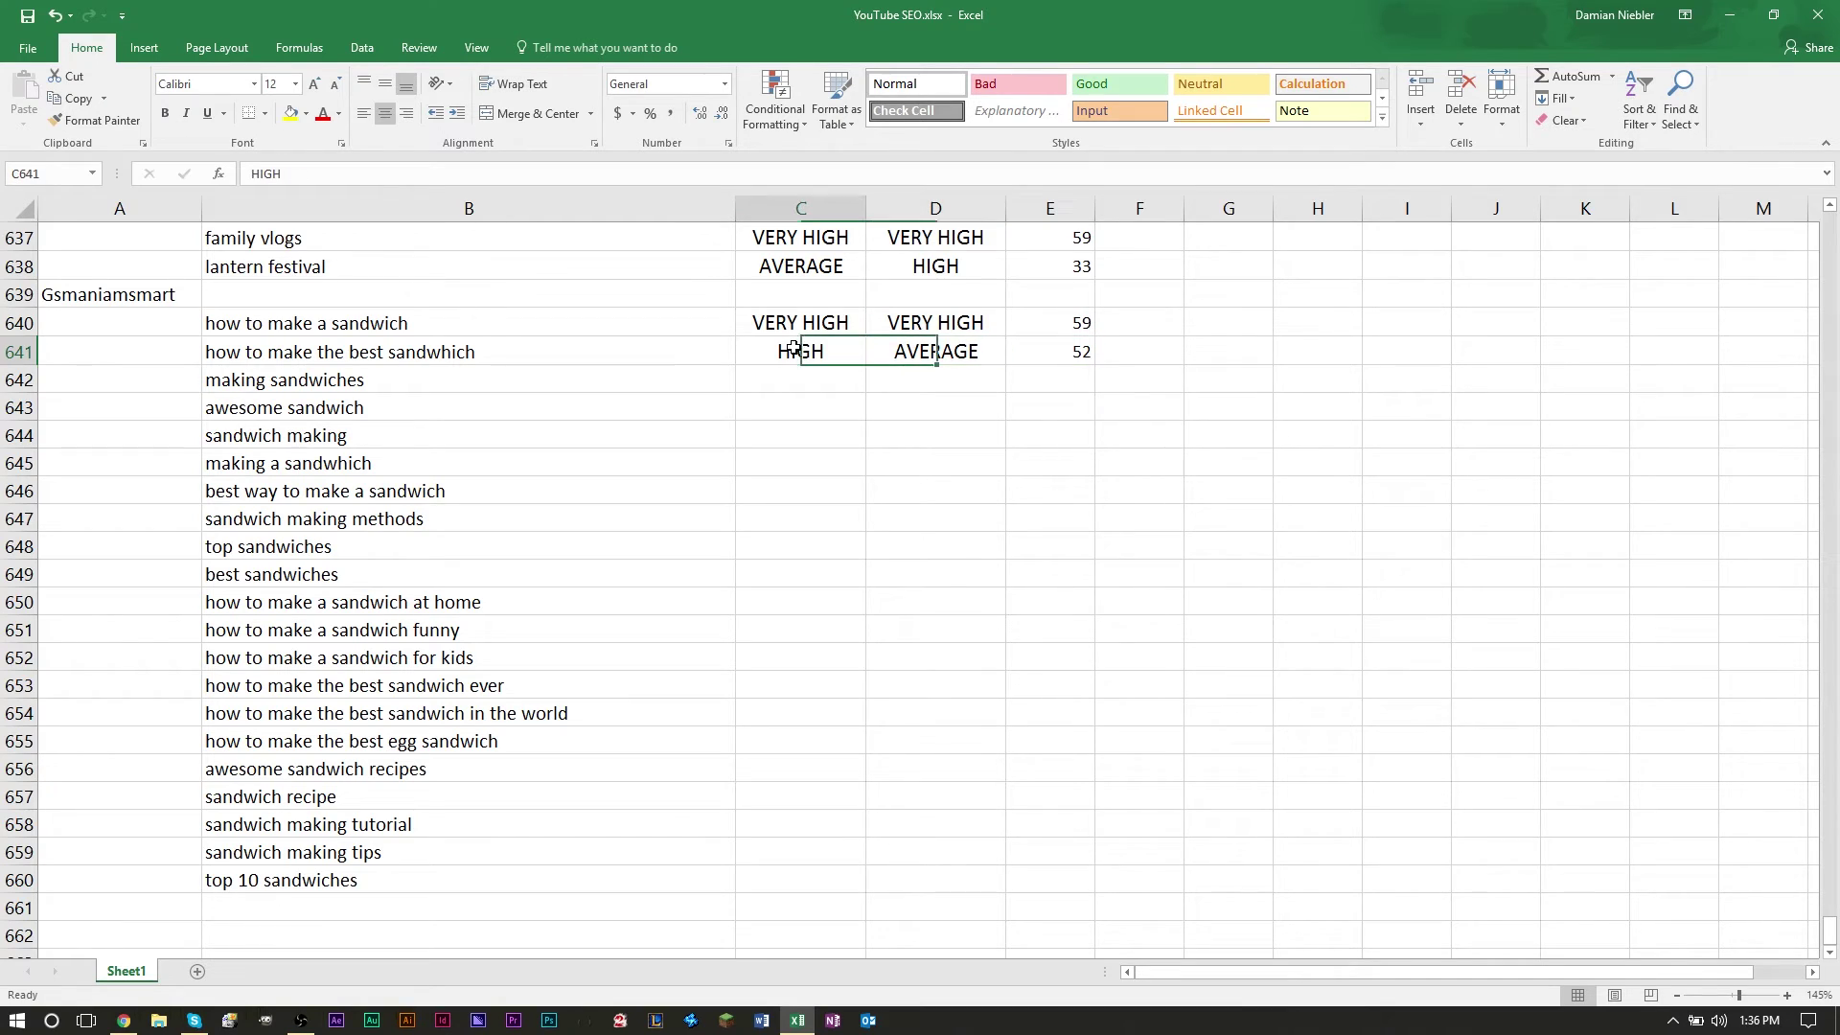
key("Up")
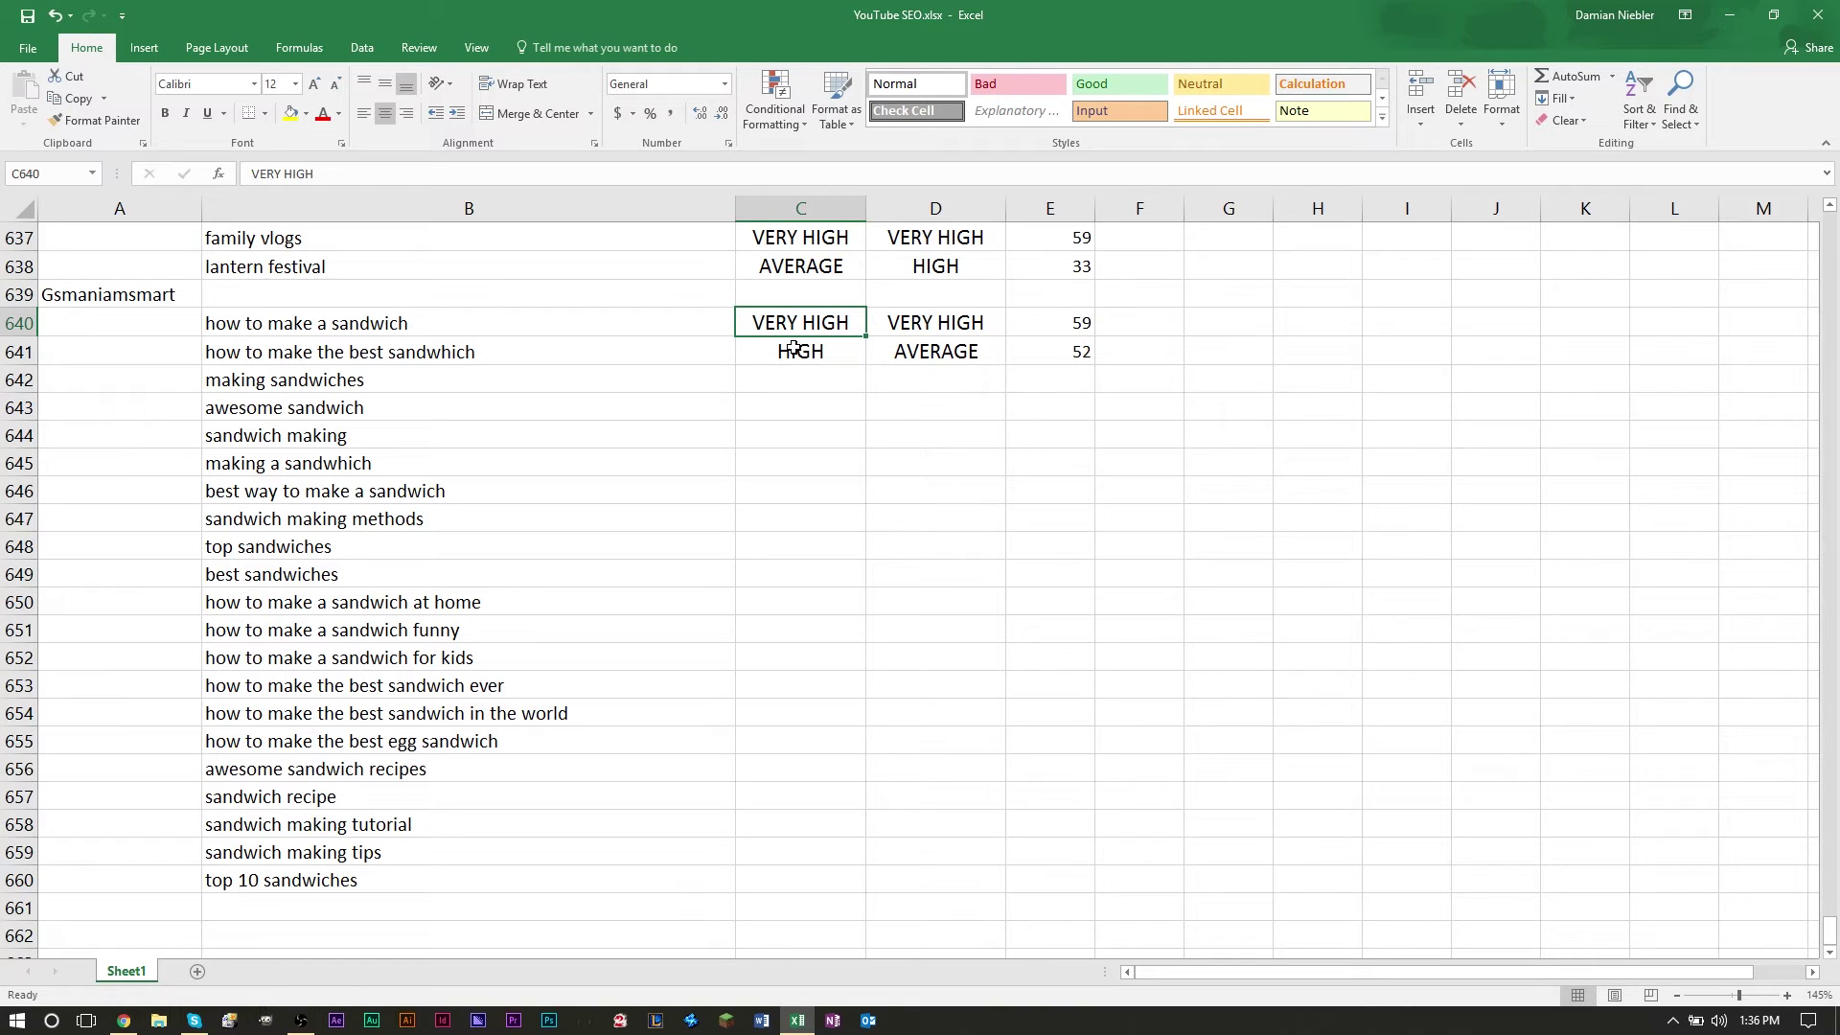
key("Right")
key("Right")
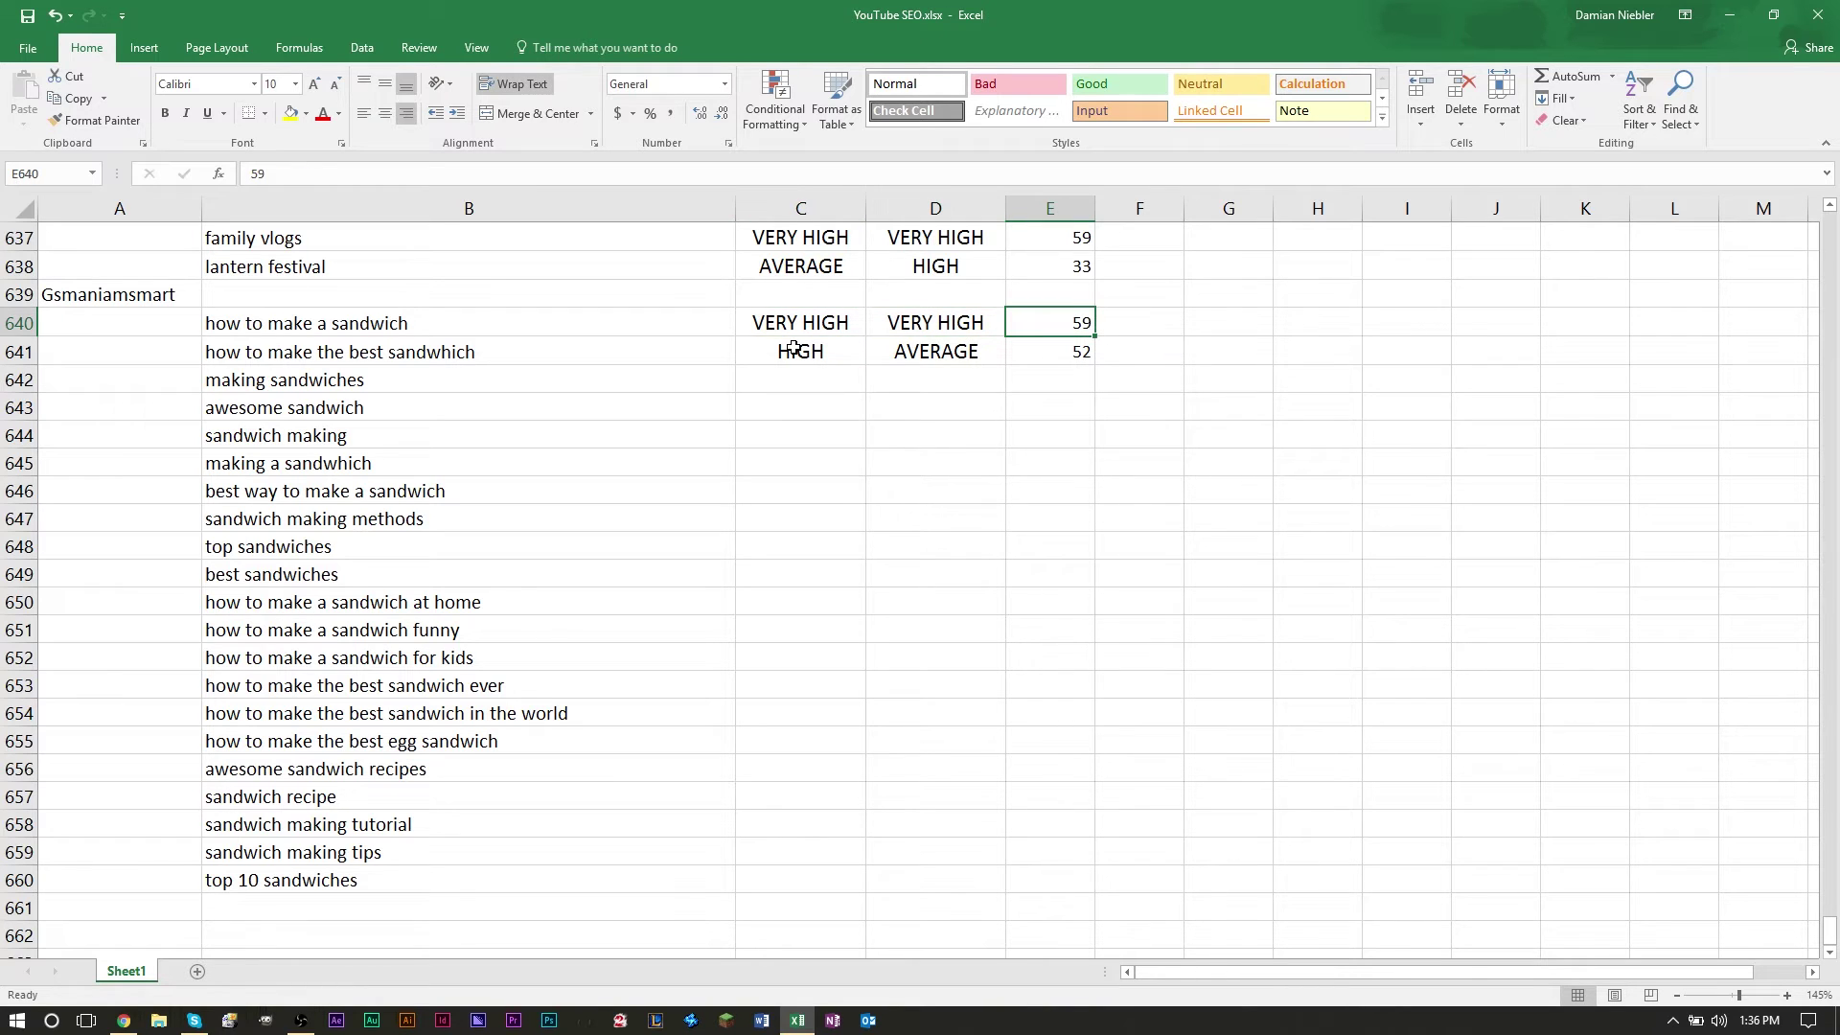
key("Left")
key("Left")
key("Right")
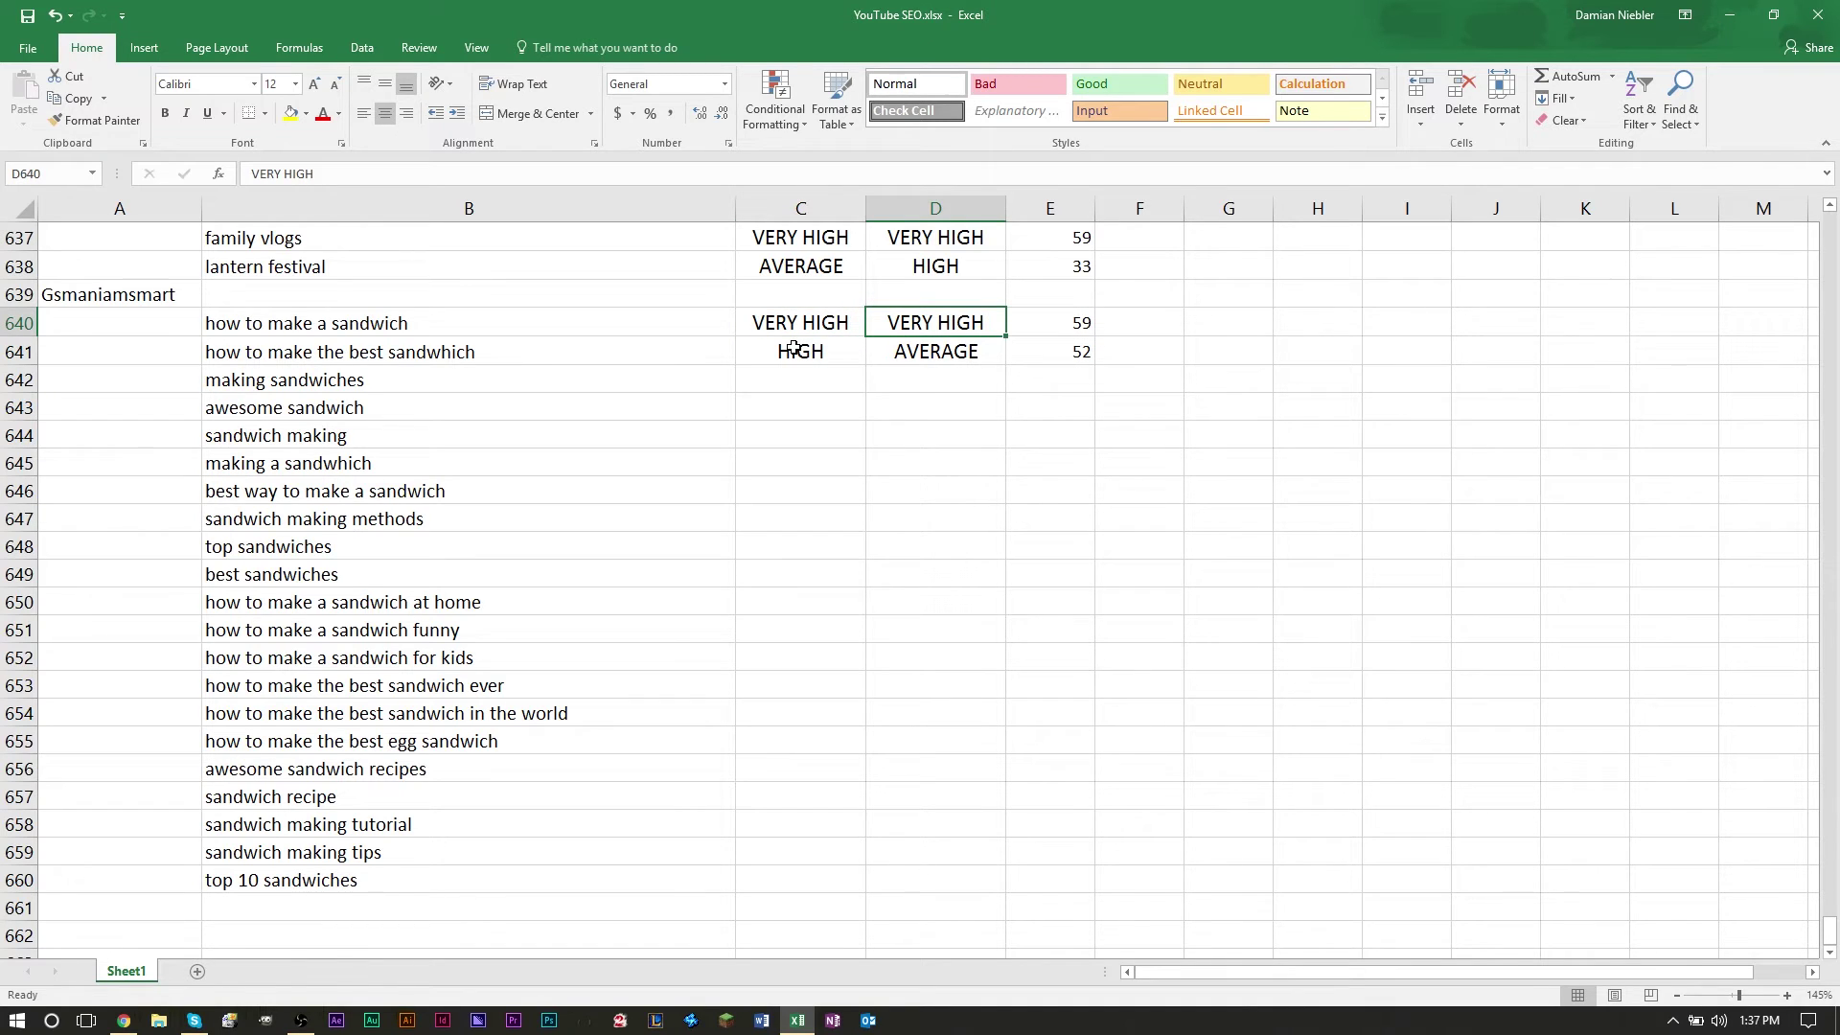
key("Left")
key("Right")
key("Left")
key("Right")
key("Left")
key("Right")
key("Right")
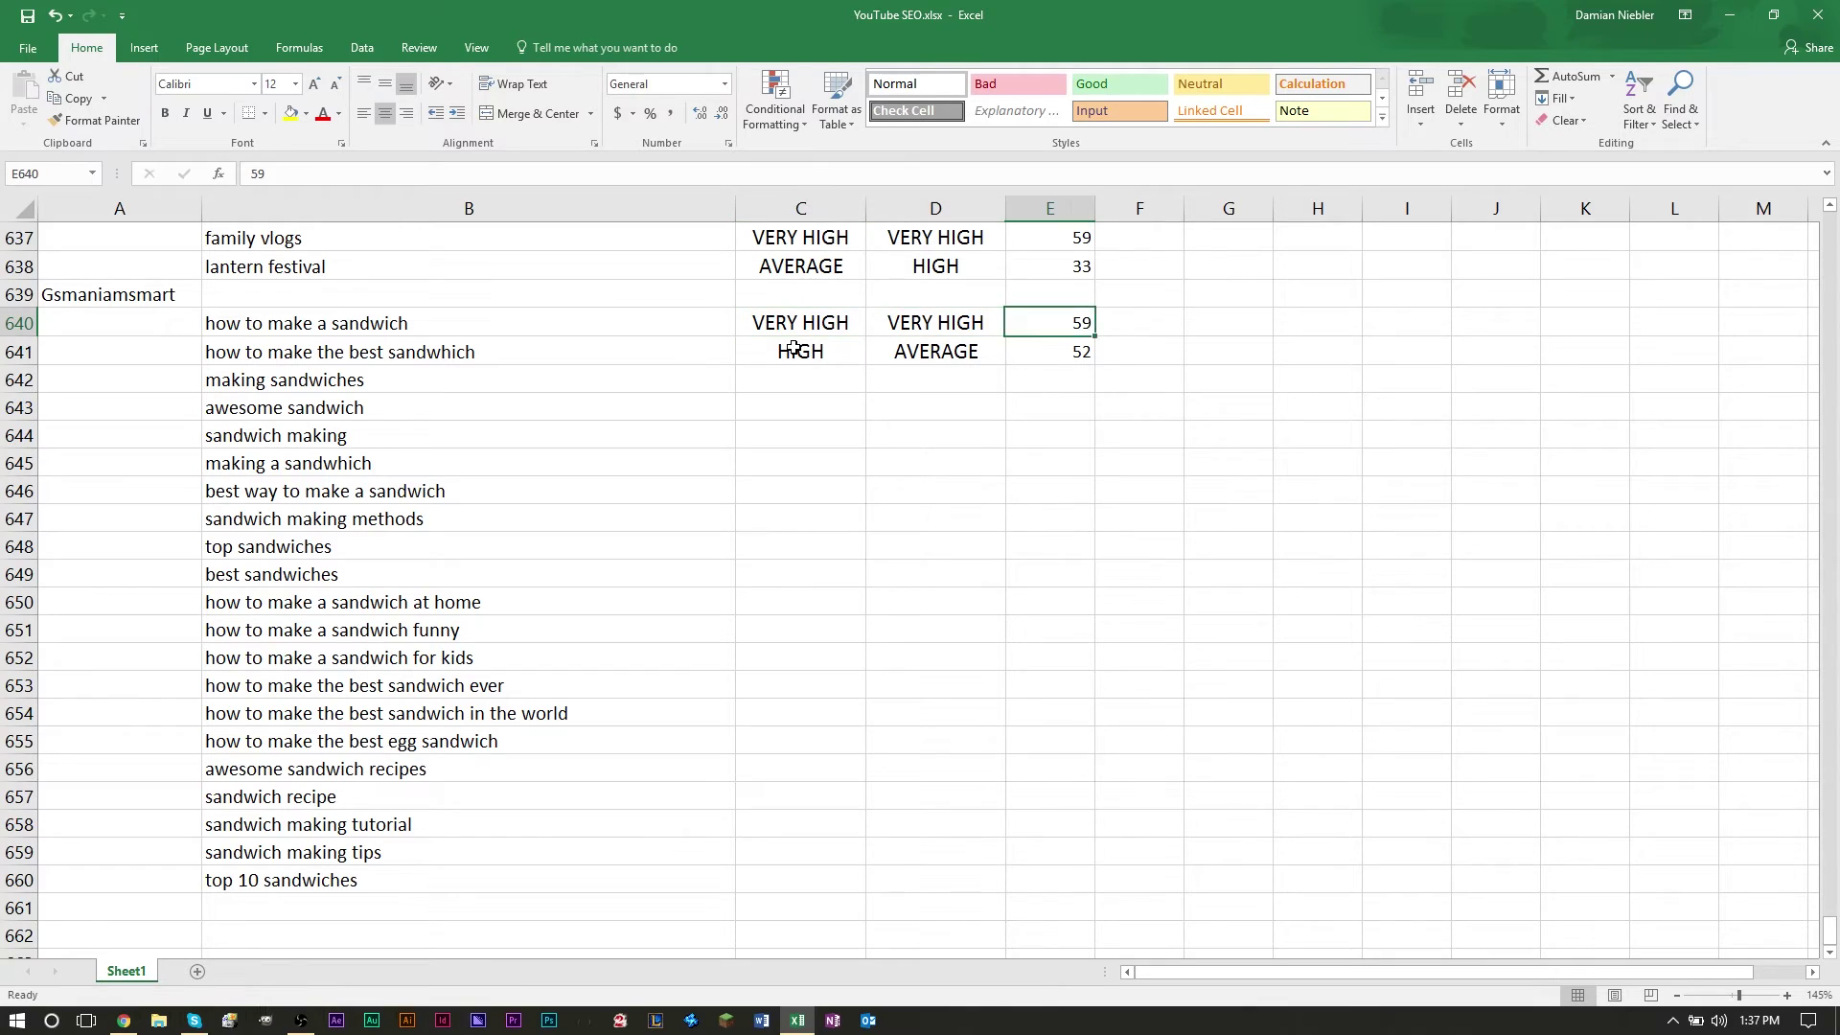
key("Down")
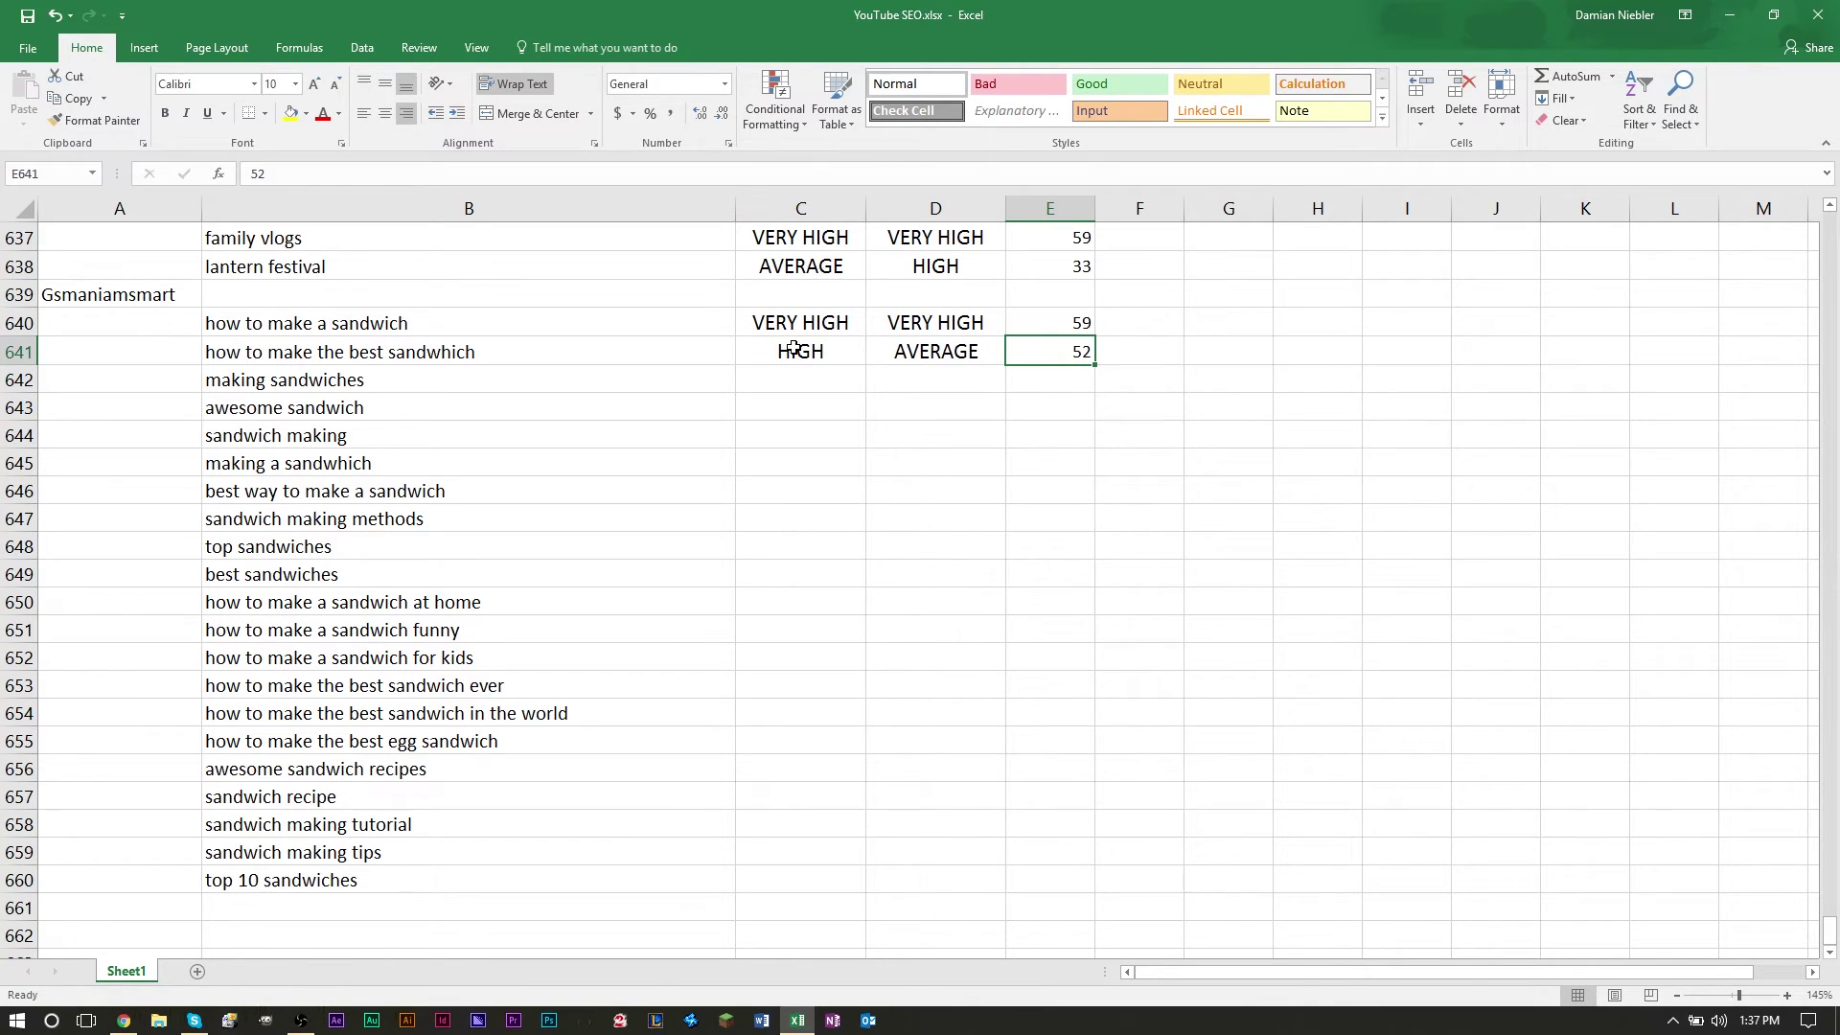
key("Left")
key("Left")
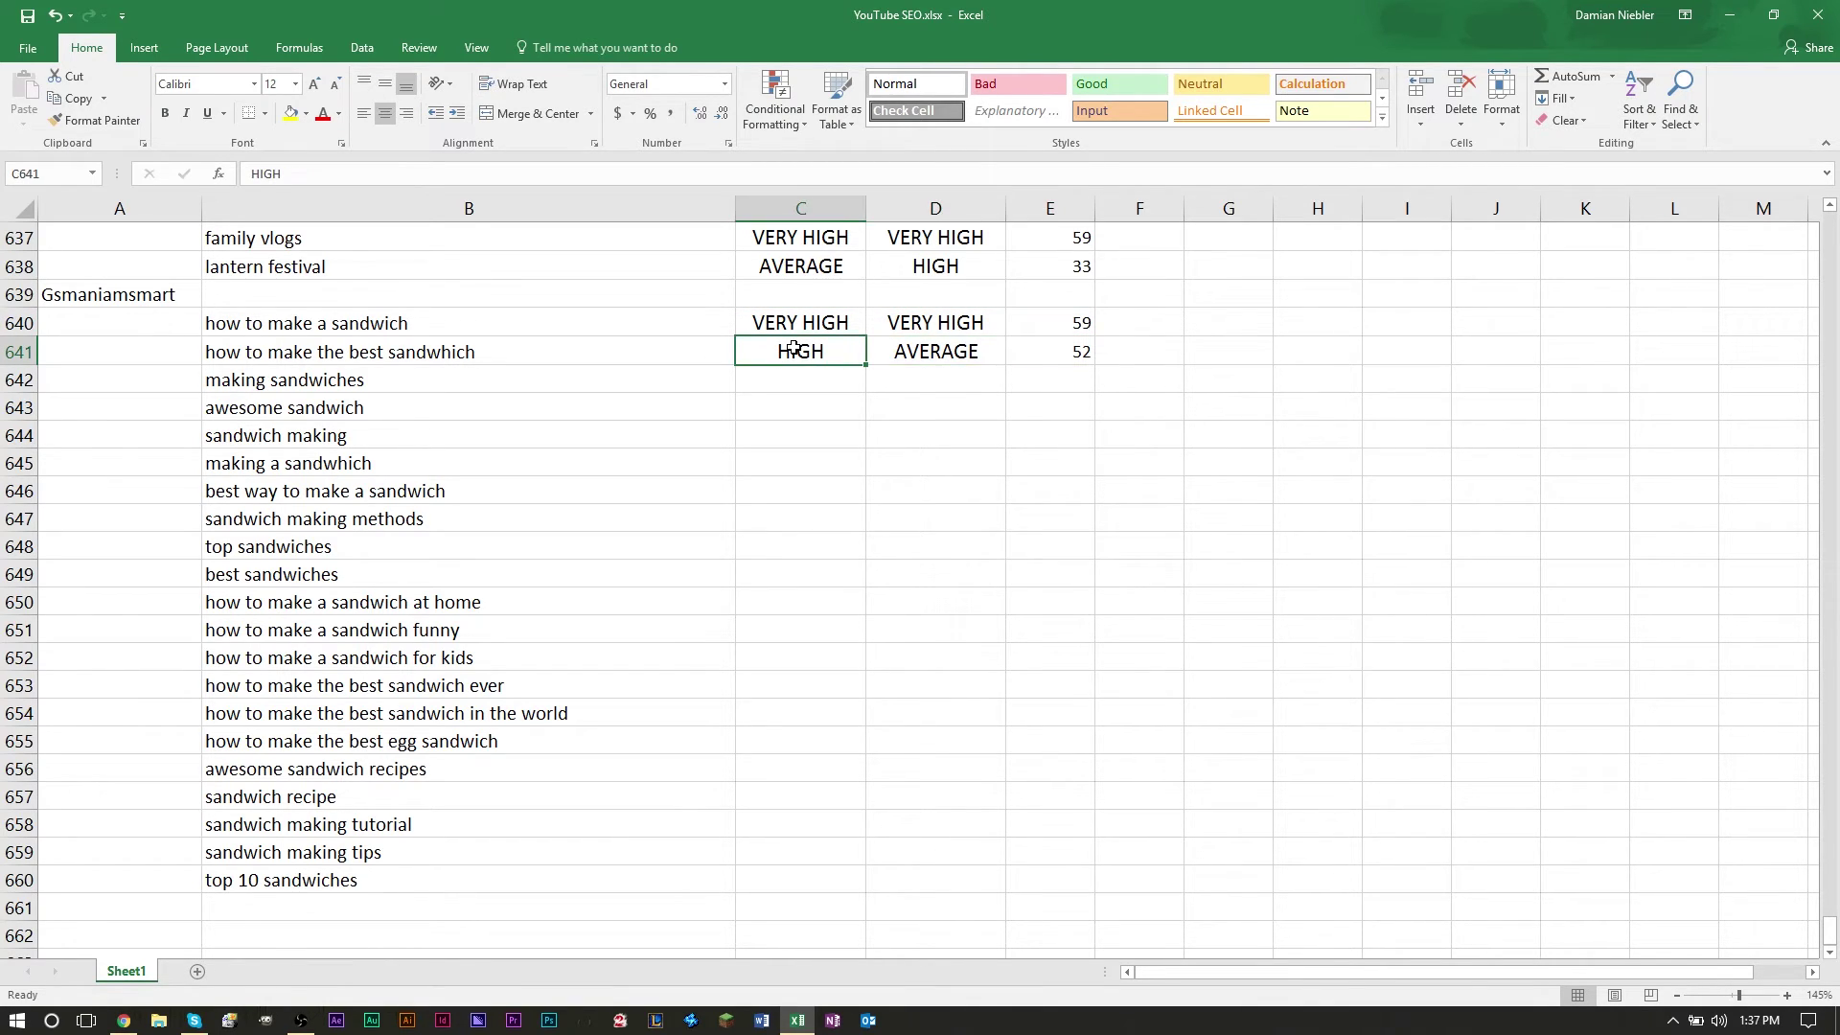
key("Up")
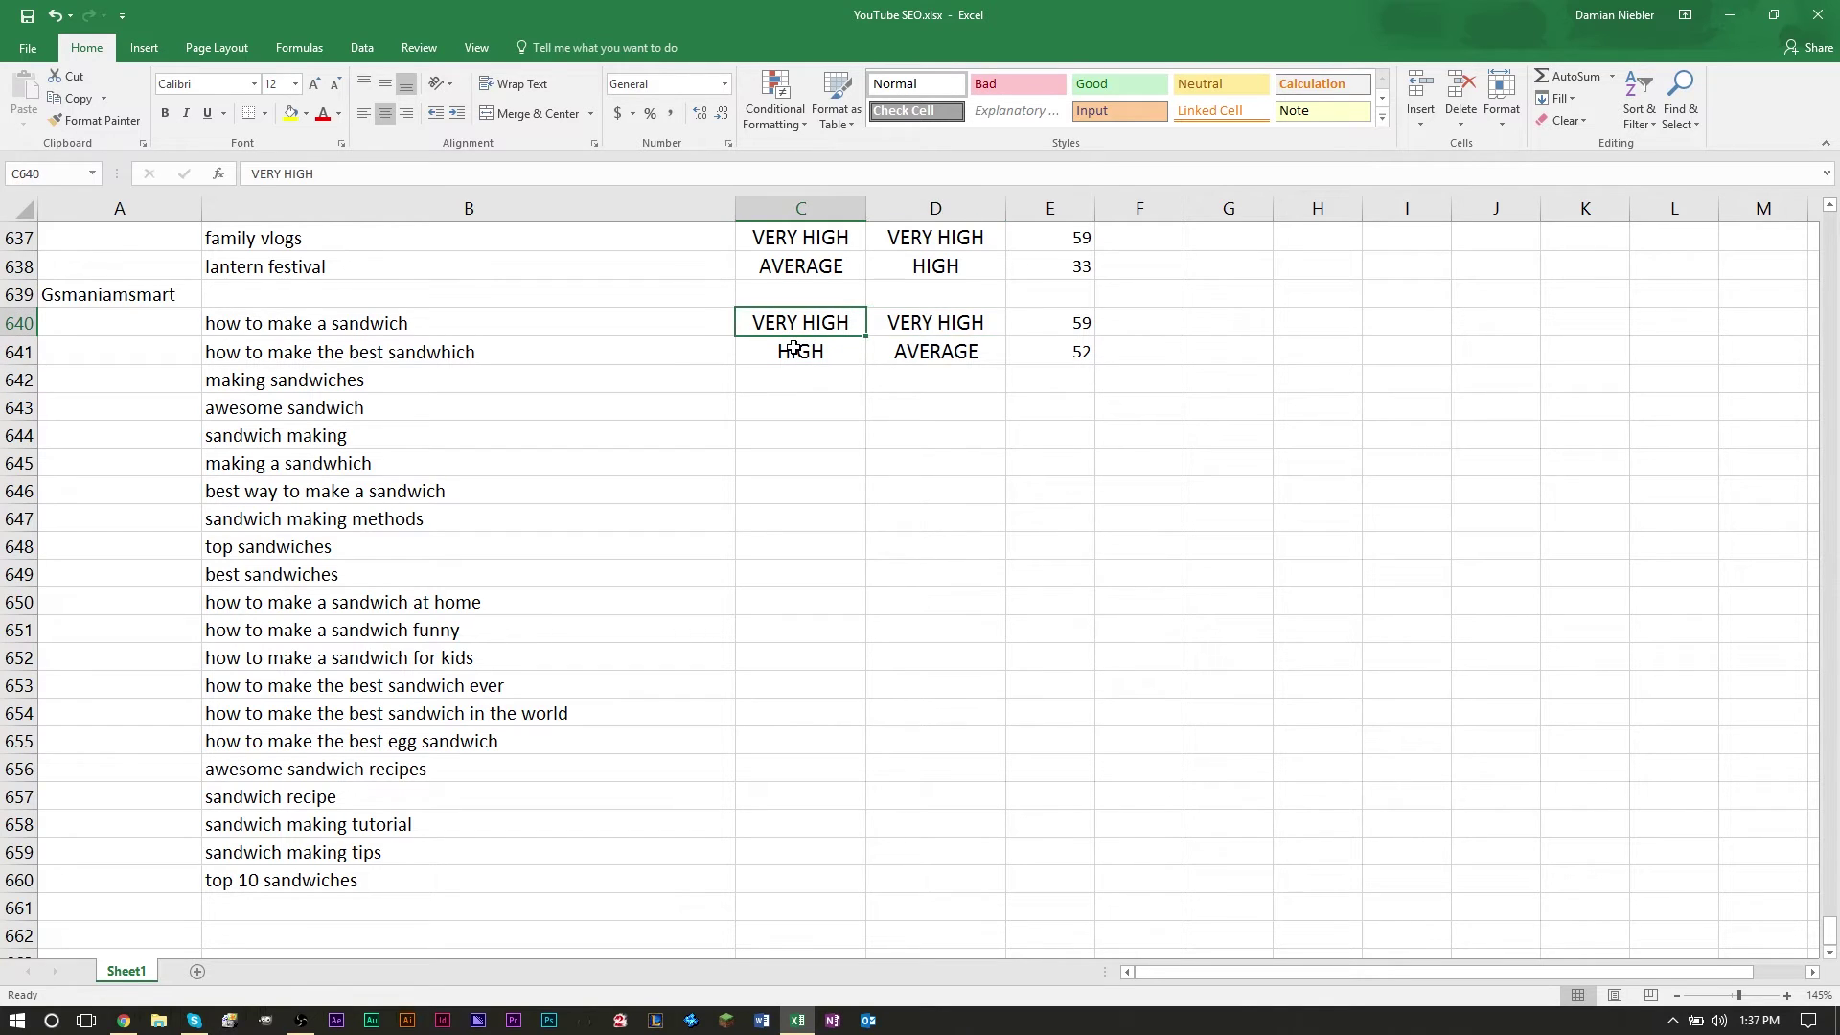
- Check each rating in row 641 against the one above it, weighing search volume in column C against competition in column D
key("Right")
key("Right")
key("Down")
key("Up")
key("Down")
key("Left")
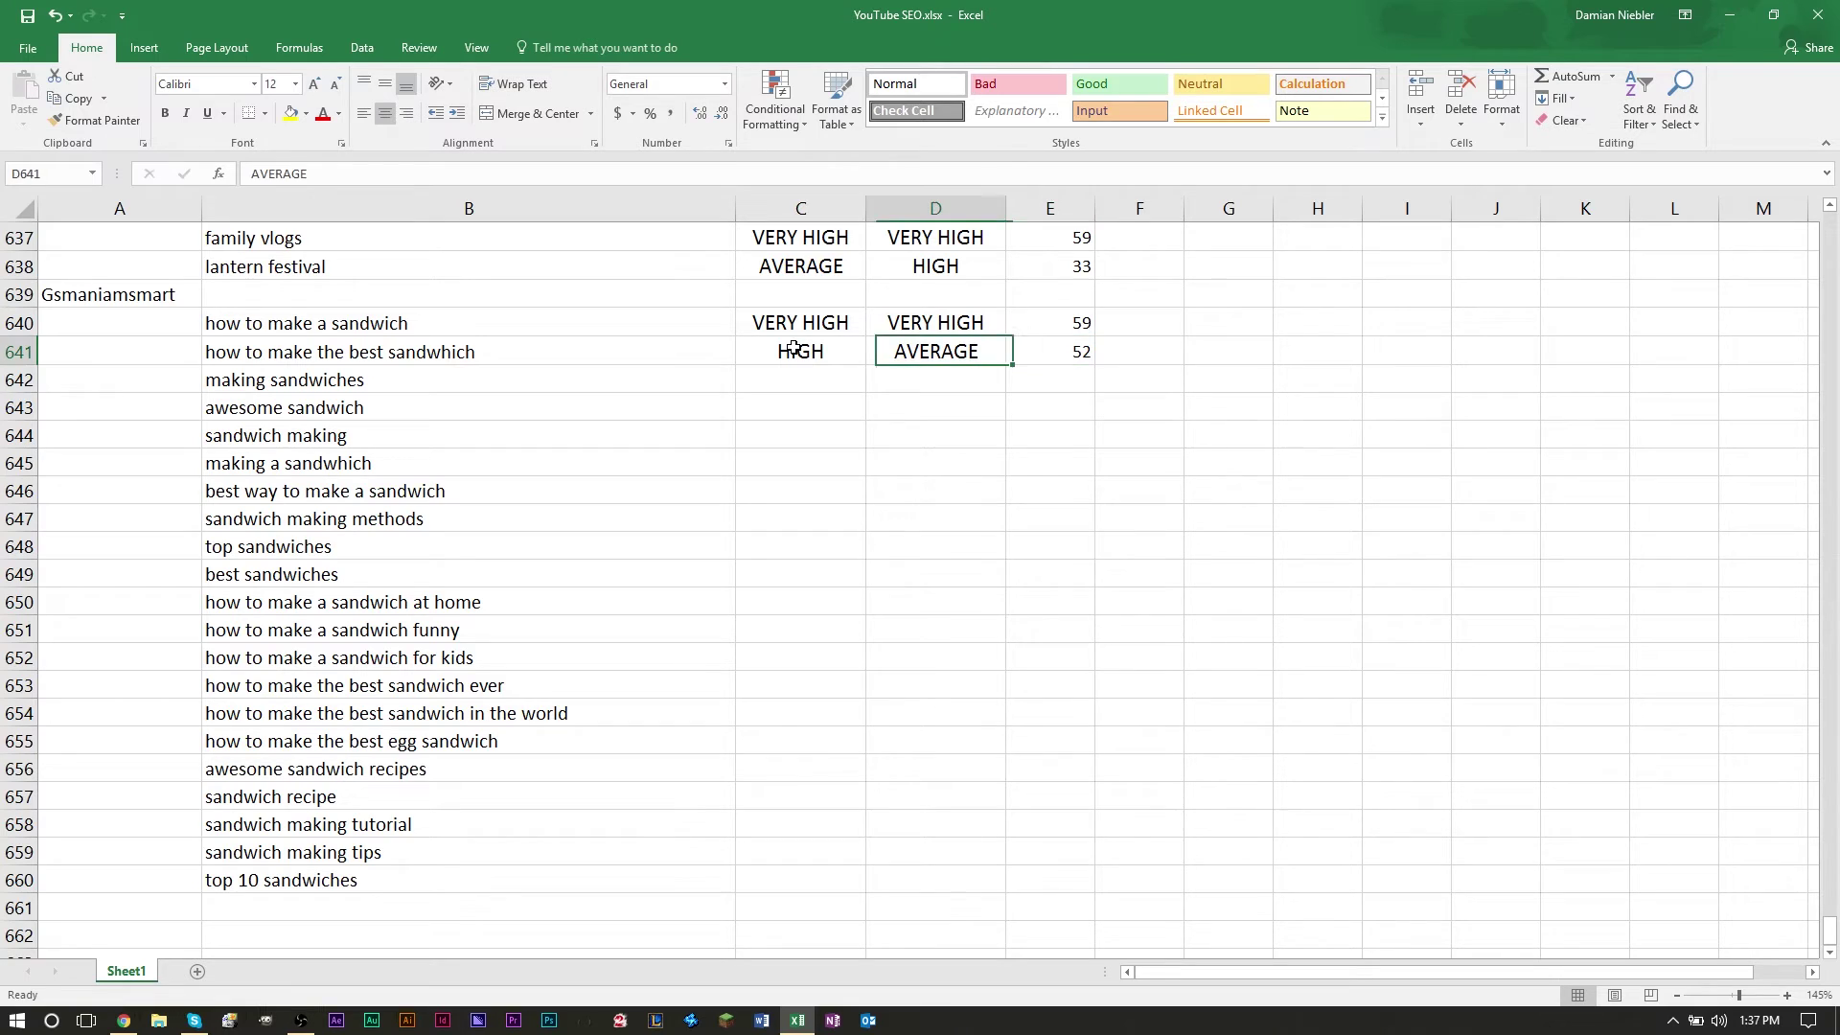
key("Left")
key("Up")
key("Right")
key("Down")
key("Left")
key("Right")
key("Left")
key("Right")
key("Left")
key("Up")
key("Down")
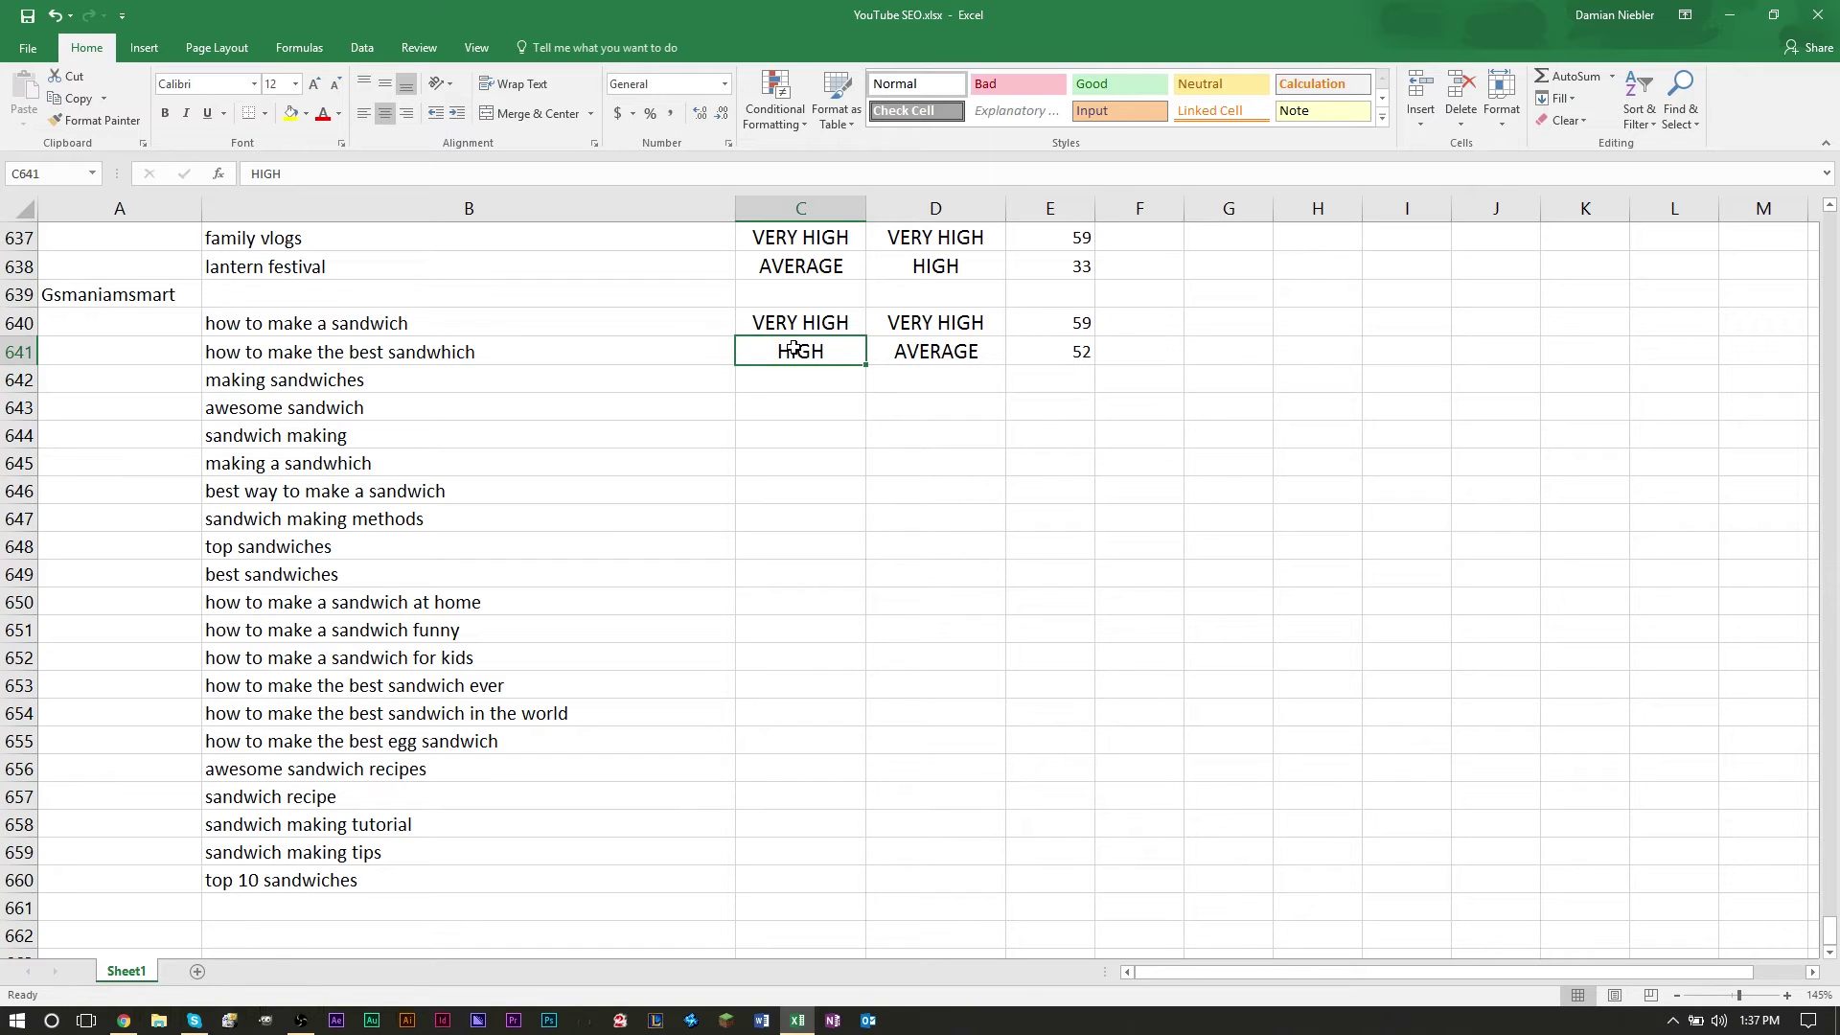
- Copy "making sandwiches" from B642 and explore its keyword score in Tag Explorer on YouTube
key("Down")
key("Left")
key("ctrl+c")
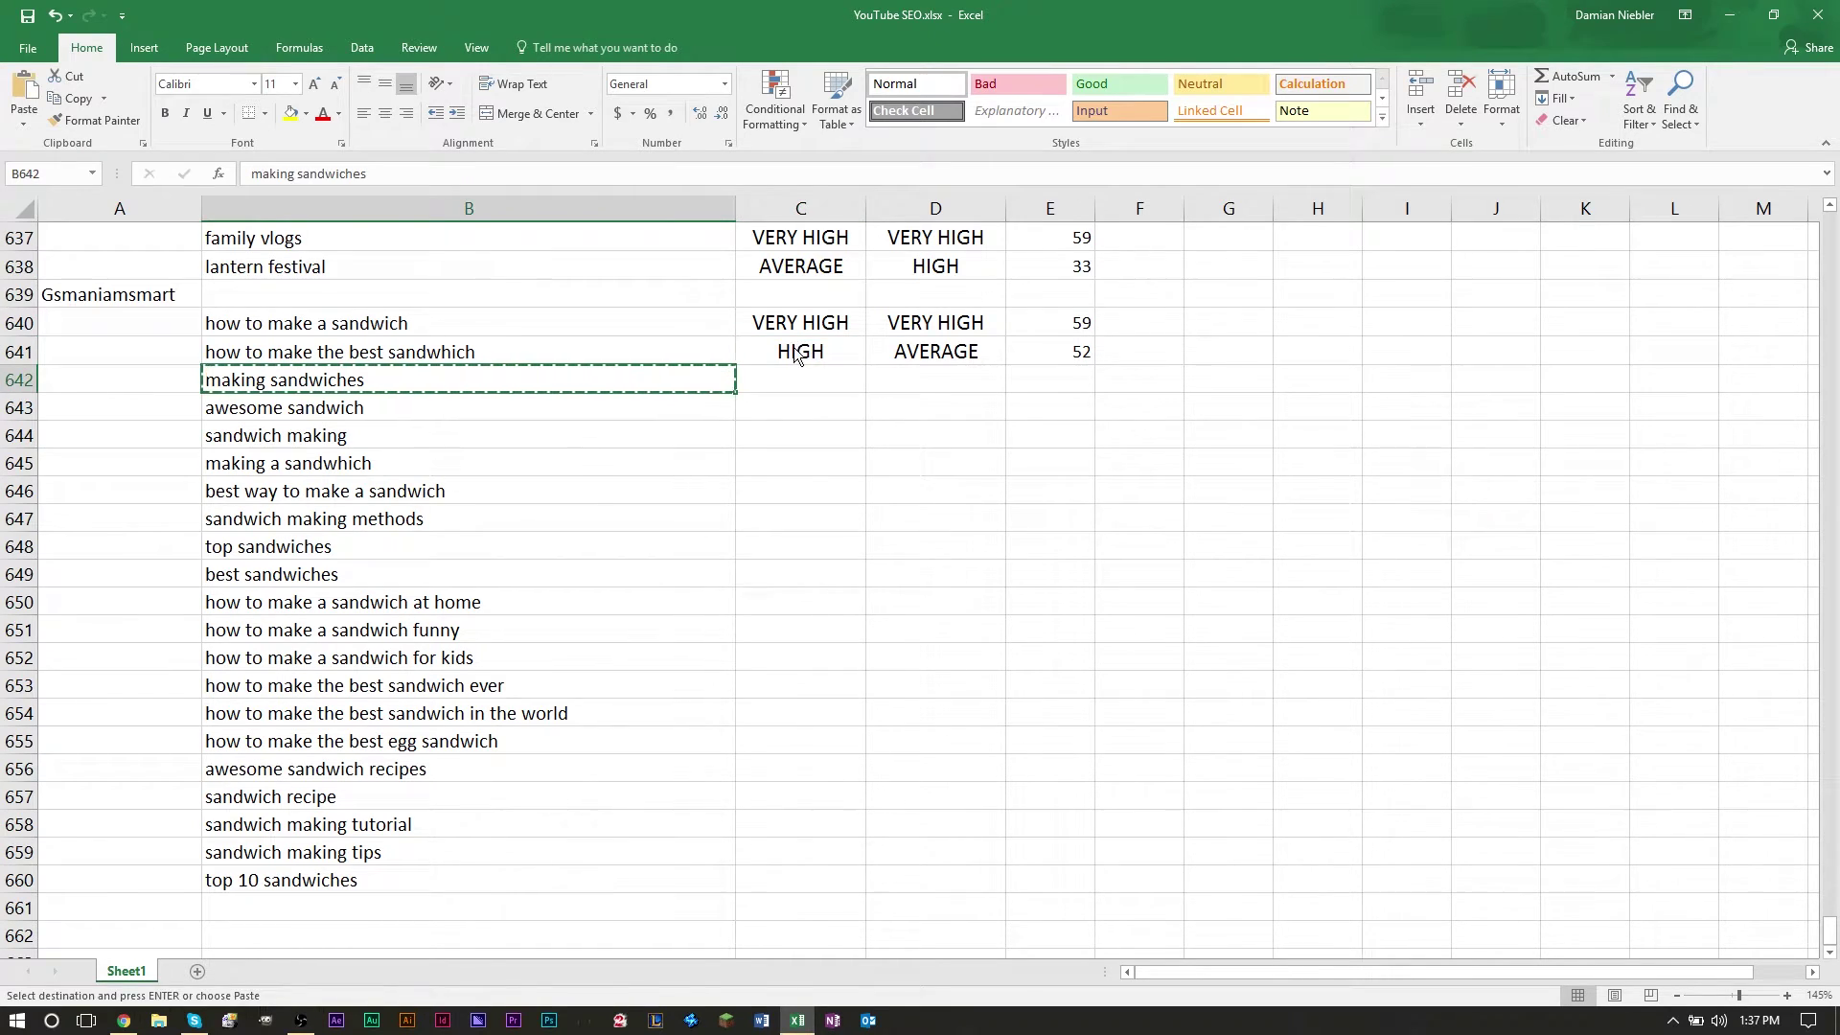
key("alt+Tab")
triple_click(782, 235)
key("ctrl+v")
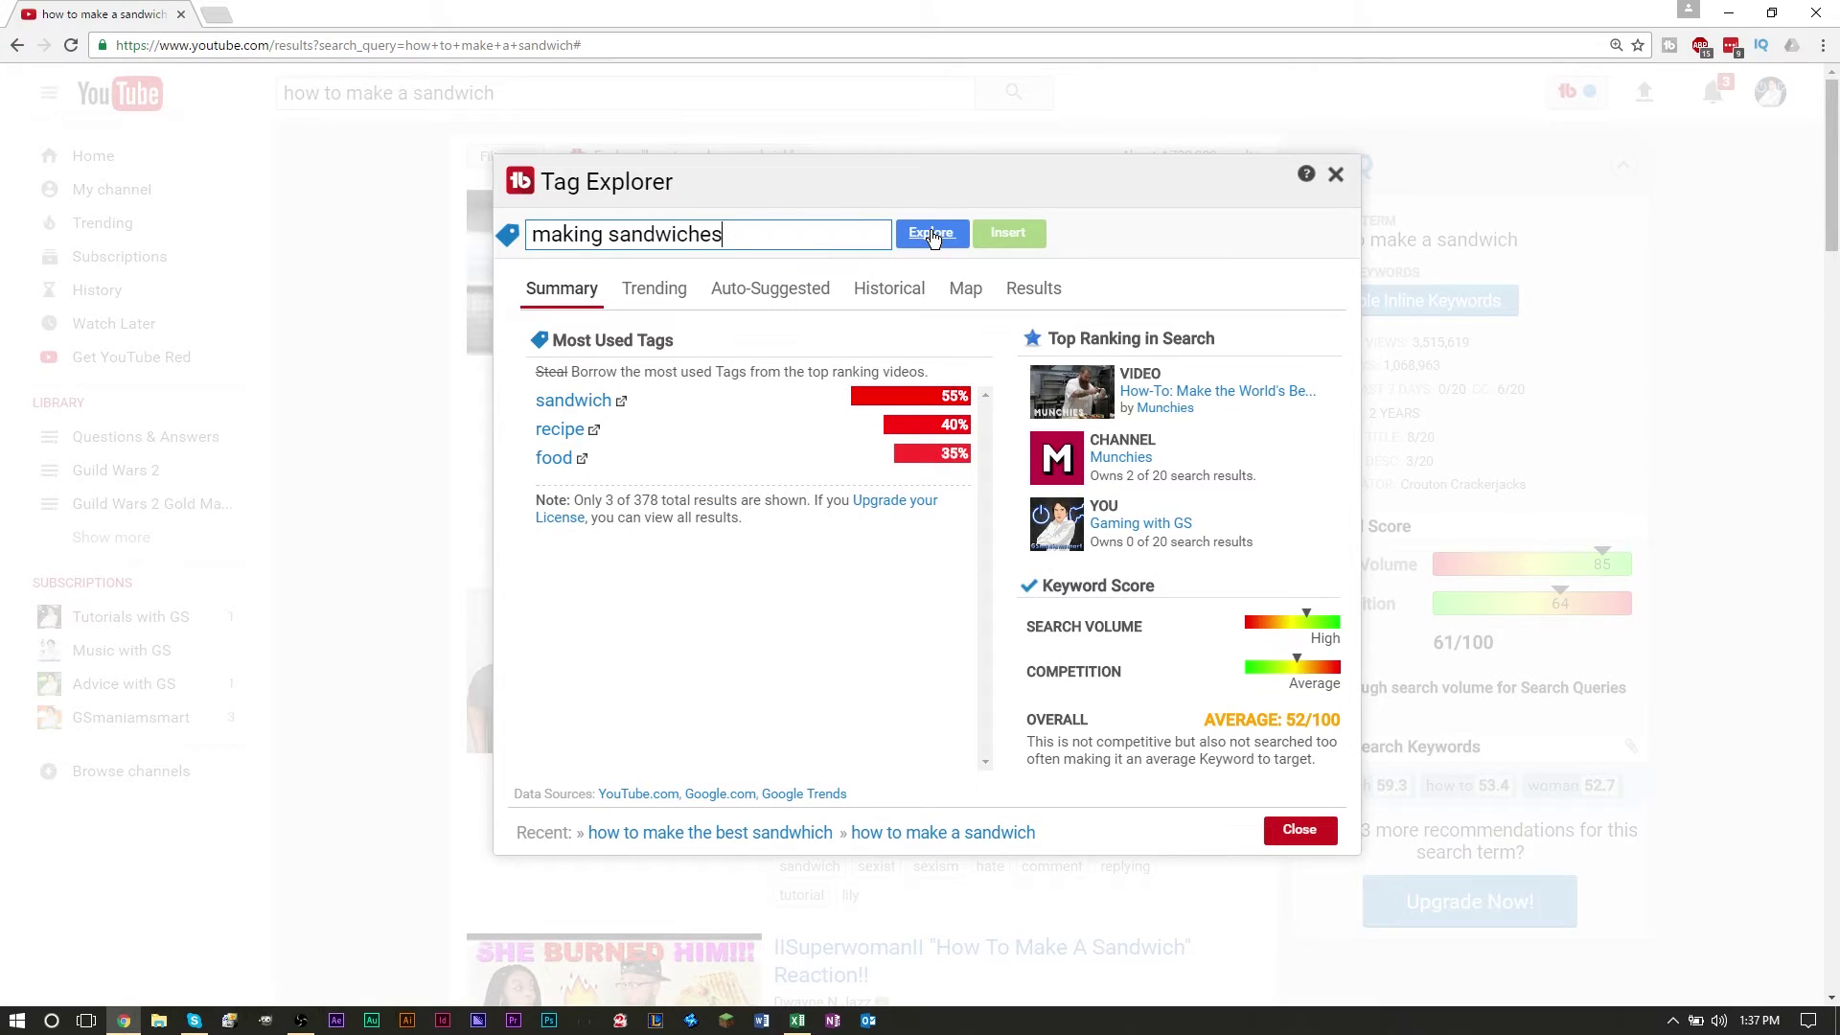
left_click(933, 234)
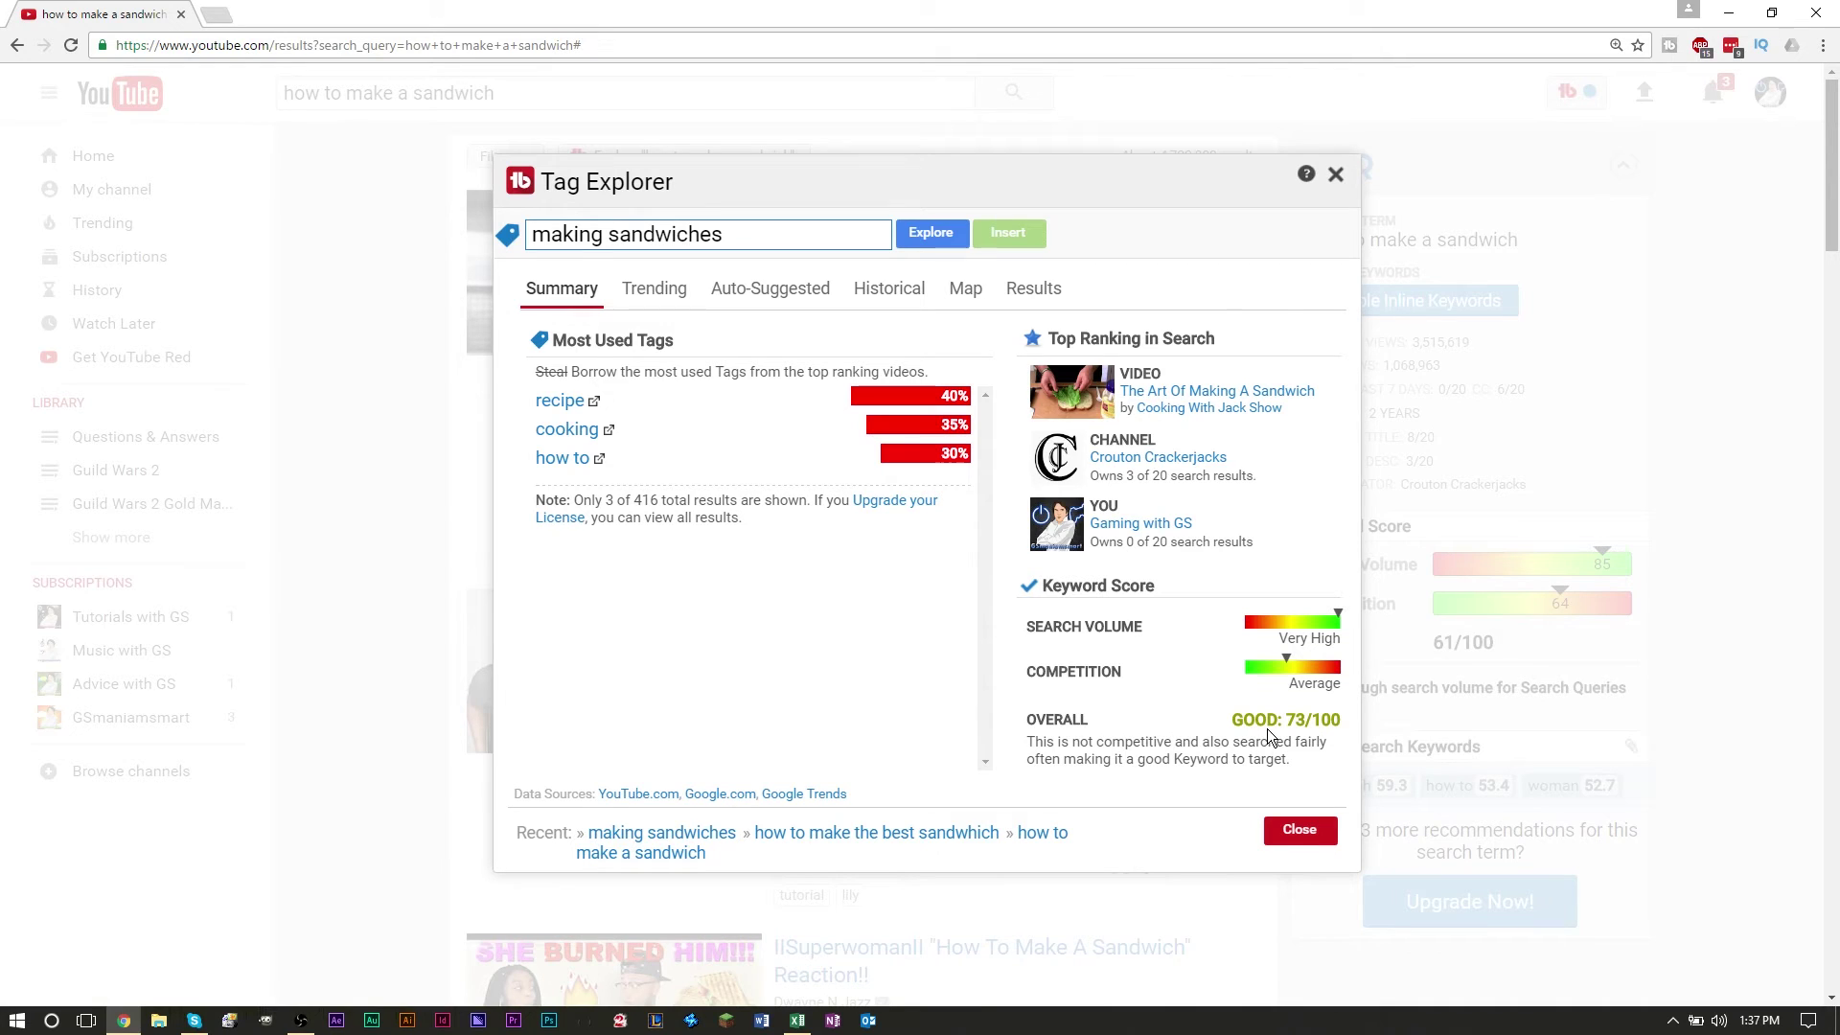
- Switch to the Excel sheet and copy VERY HIGH from C640 into C642 as the search volume for "making sandwiches"
key("alt+Tab")
left_click(801, 383)
key("Escape")
key("Up")
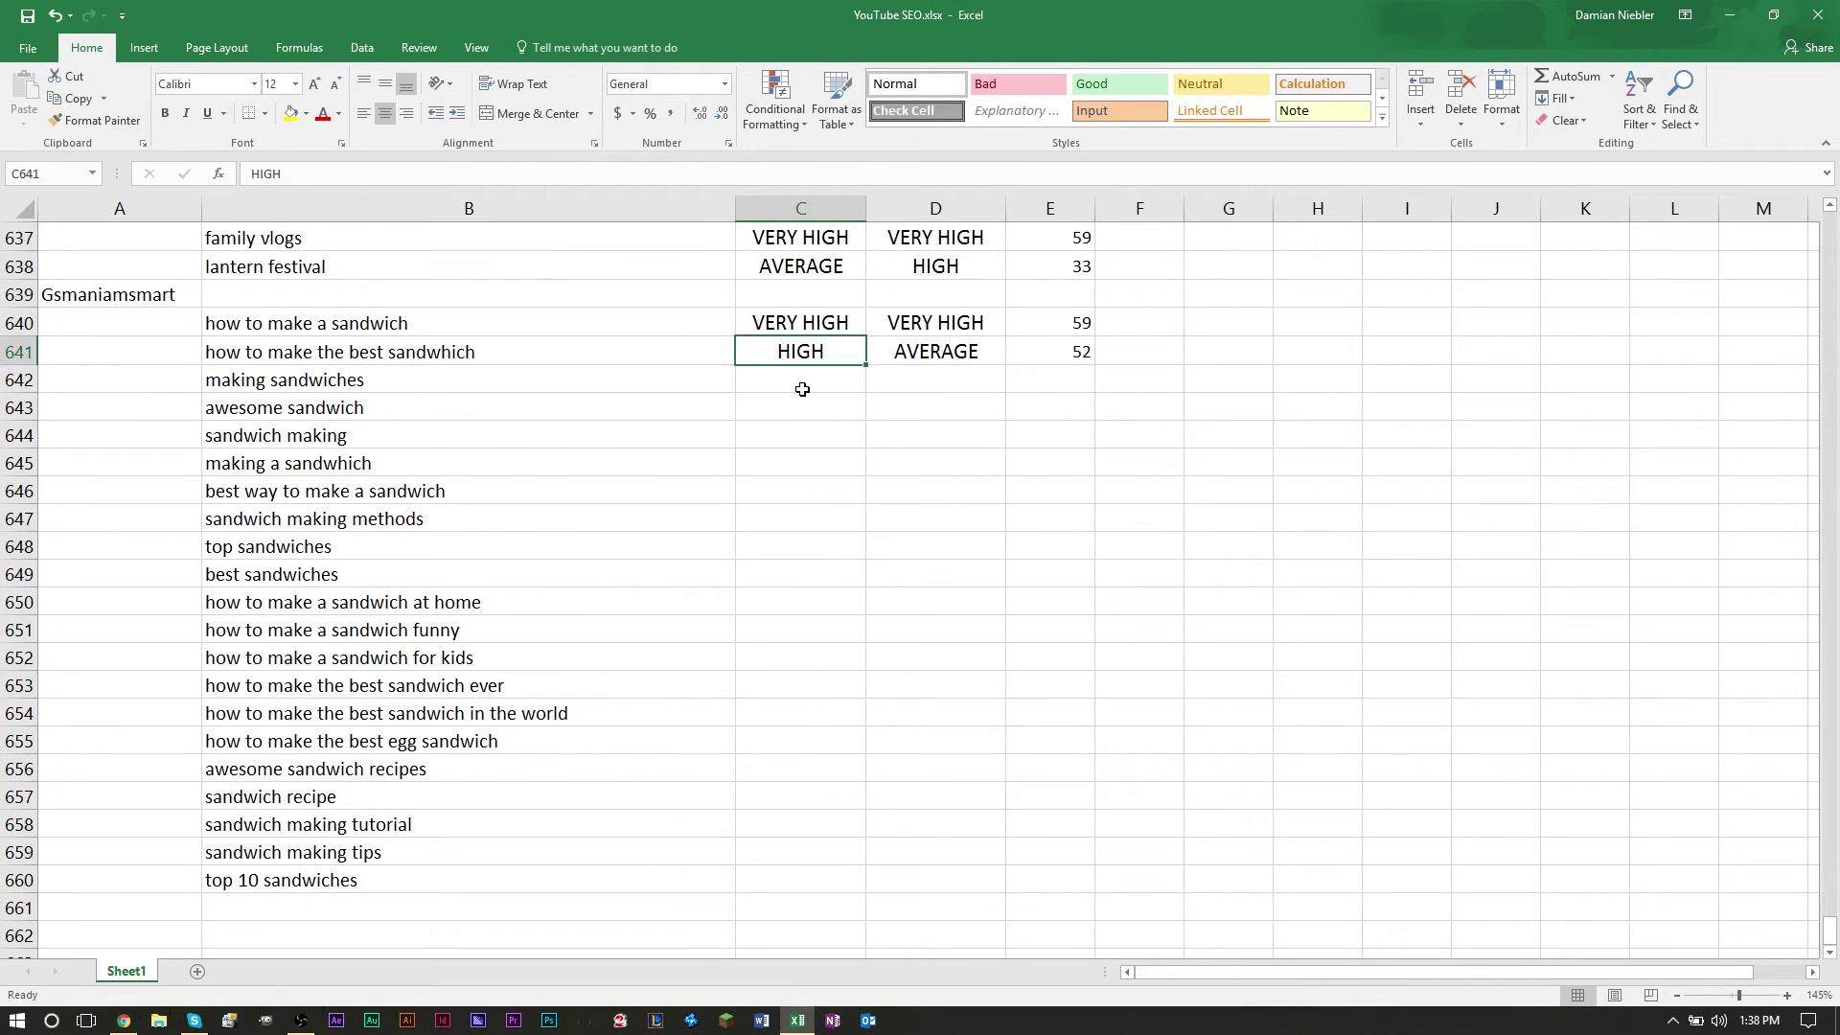
key("Up")
key("Down")
key("Down")
key("Up")
key("Up")
key("ctrl+c")
key("Down")
key("Down")
key("ctrl+v")
- Copy AVERAGE from D641 into D642 as the competition and enter 73 as the overall score in E642
key("Right")
key("Up")
key("ctrl+c")
key("Down")
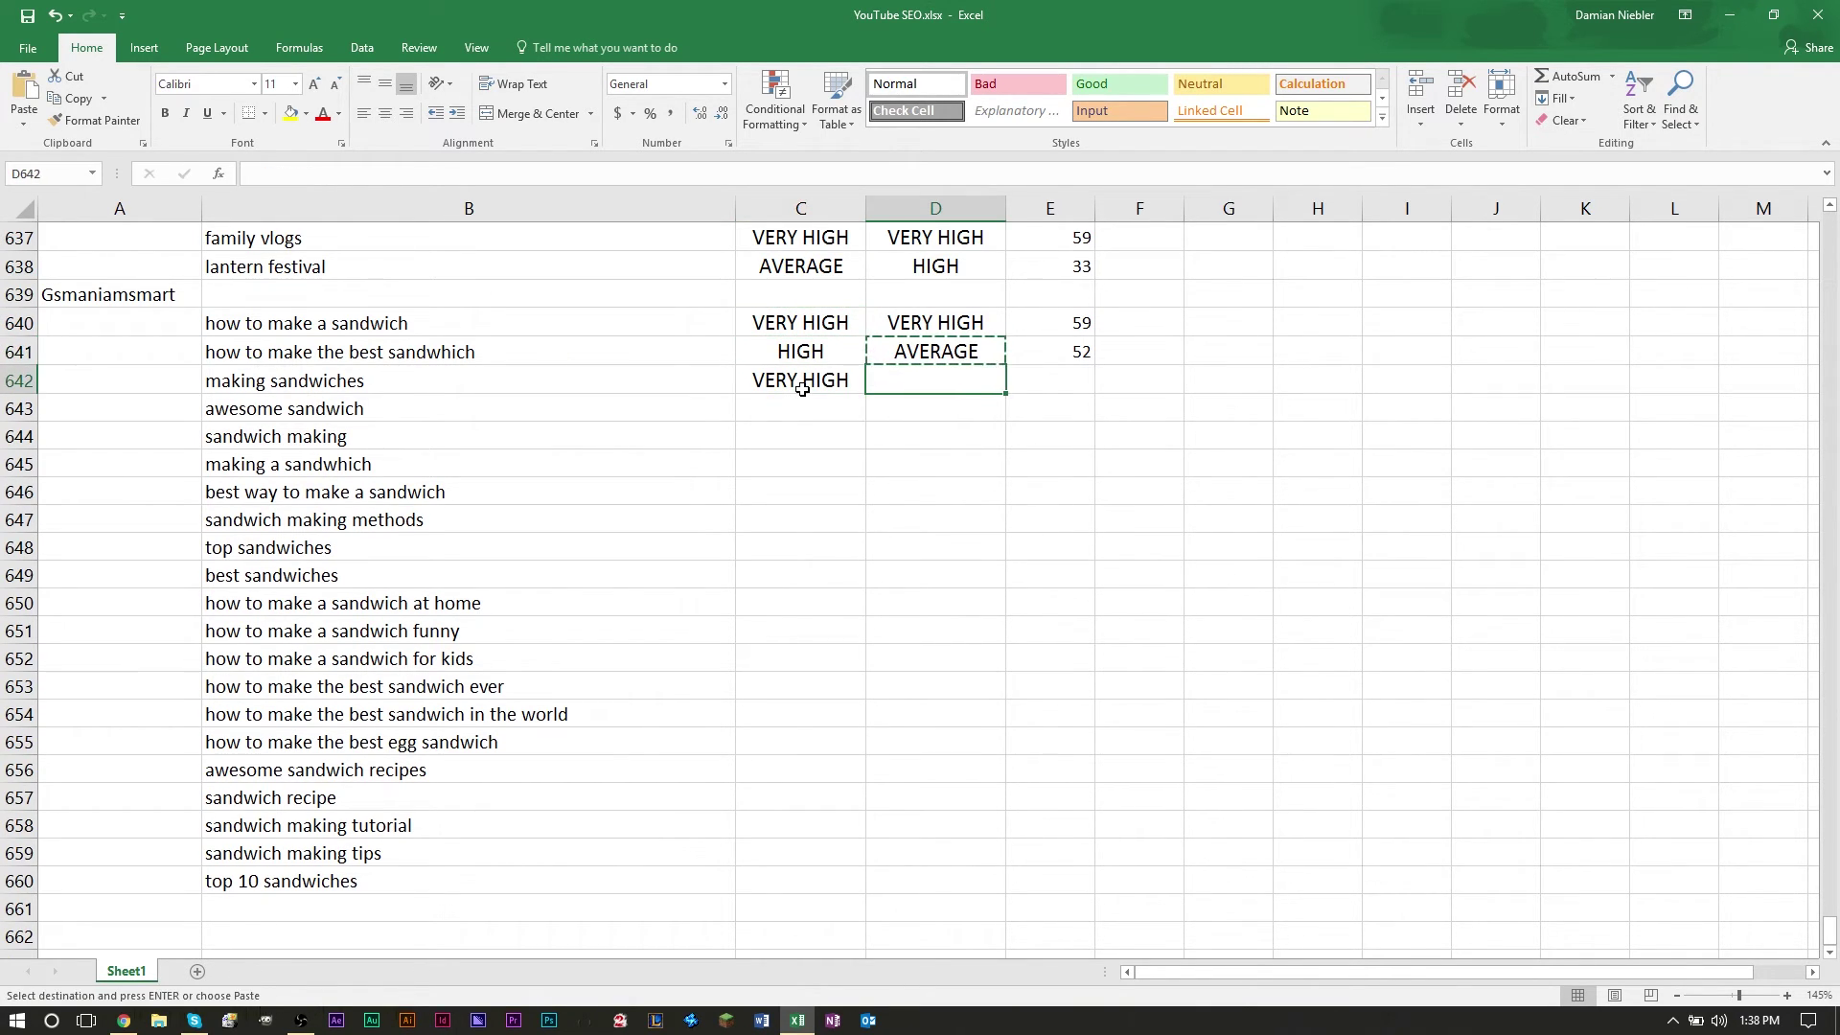
key("ctrl+v")
key("Right")
type("73")
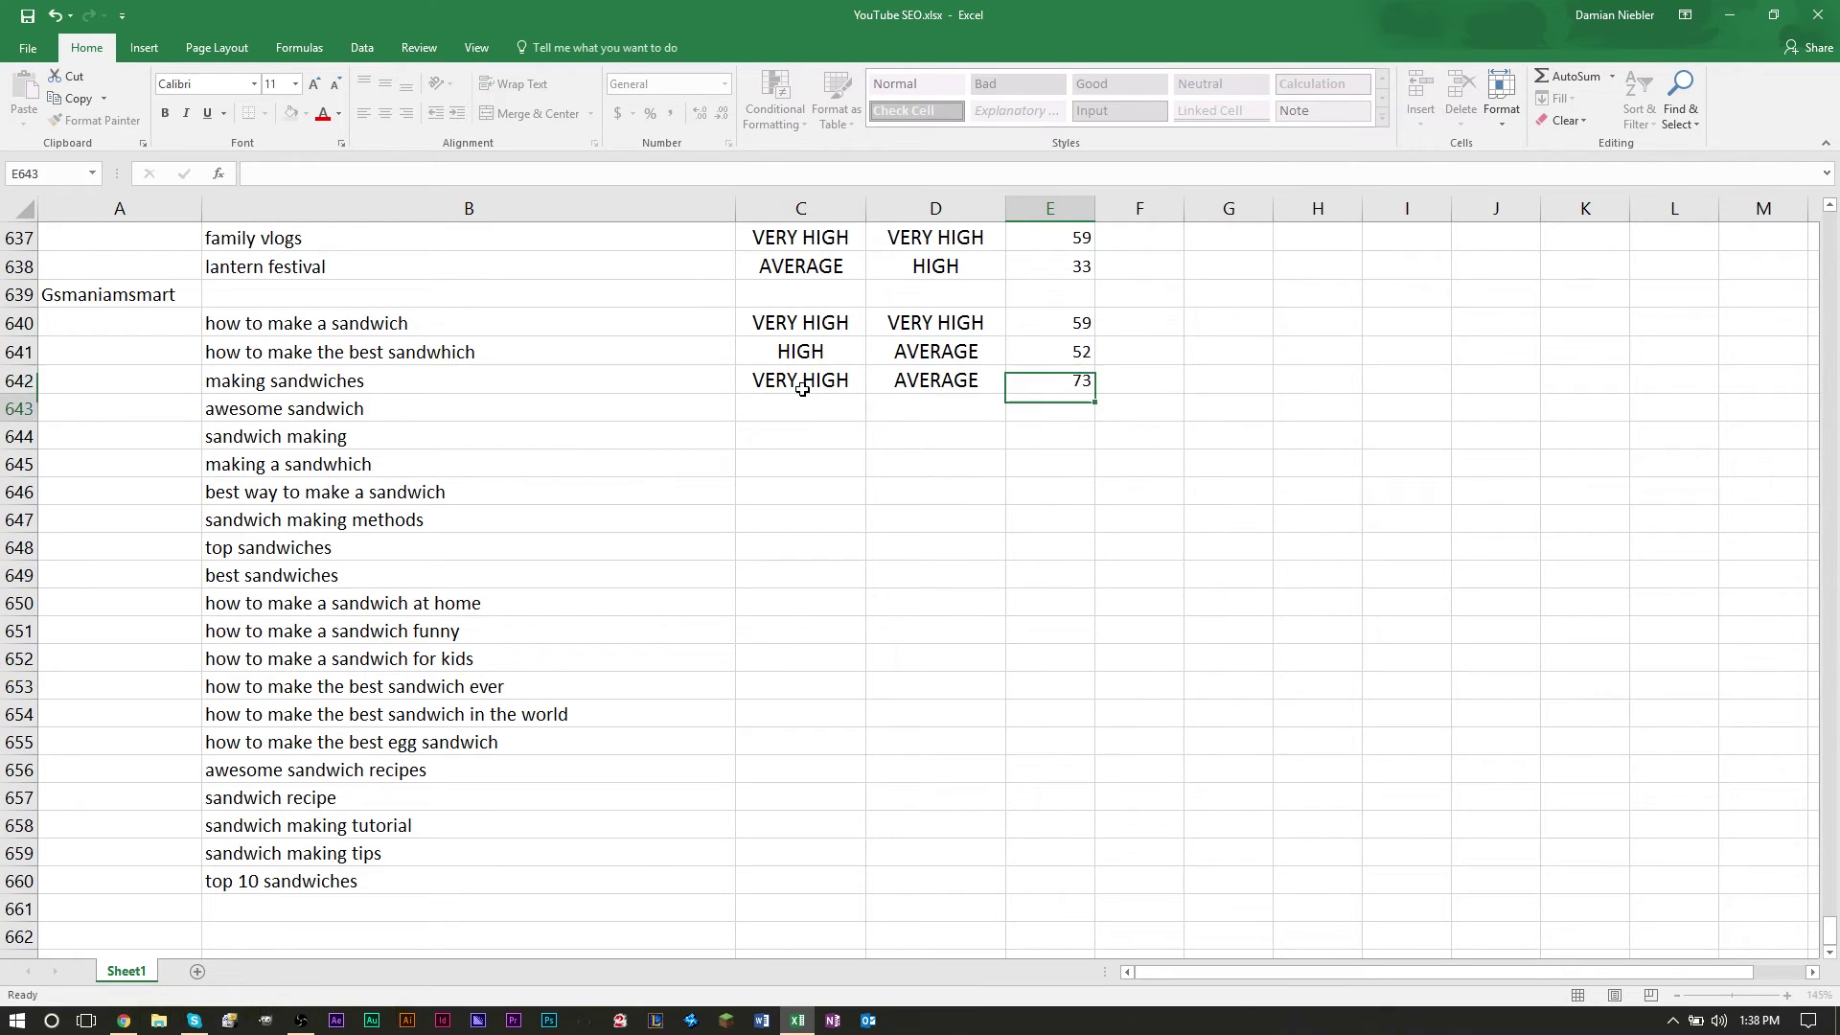
key("Return")
- Compare the "making sandwiches" ratings in row 642 with those of the two sandwich keywords above it
key("Left")
key("Left")
key("Left")
key("Up")
key("Right")
key("Right")
key("Up")
key("Down")
key("Left")
key("Up")
key("Down")
key("Down")
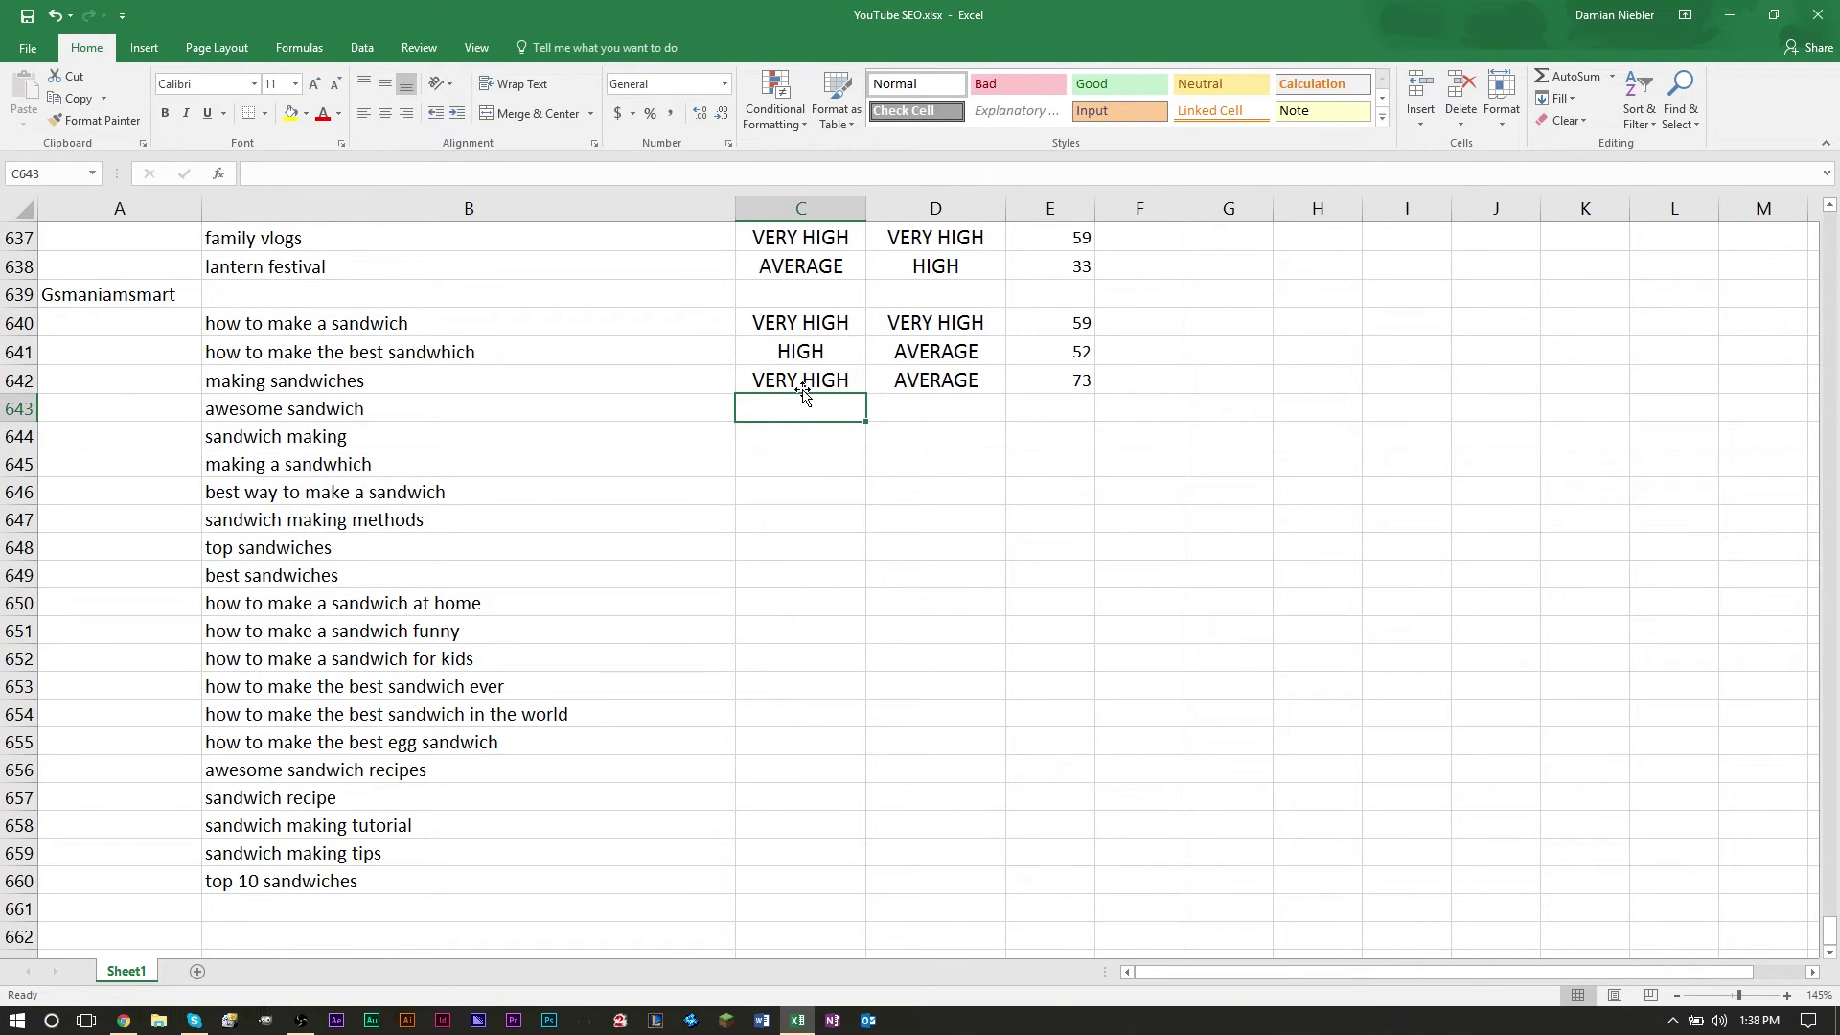
- Switch to Tag Explorer on YouTube and explore "cooking" from the most used tags for "awesome sandwich"
key("alt+Tab")
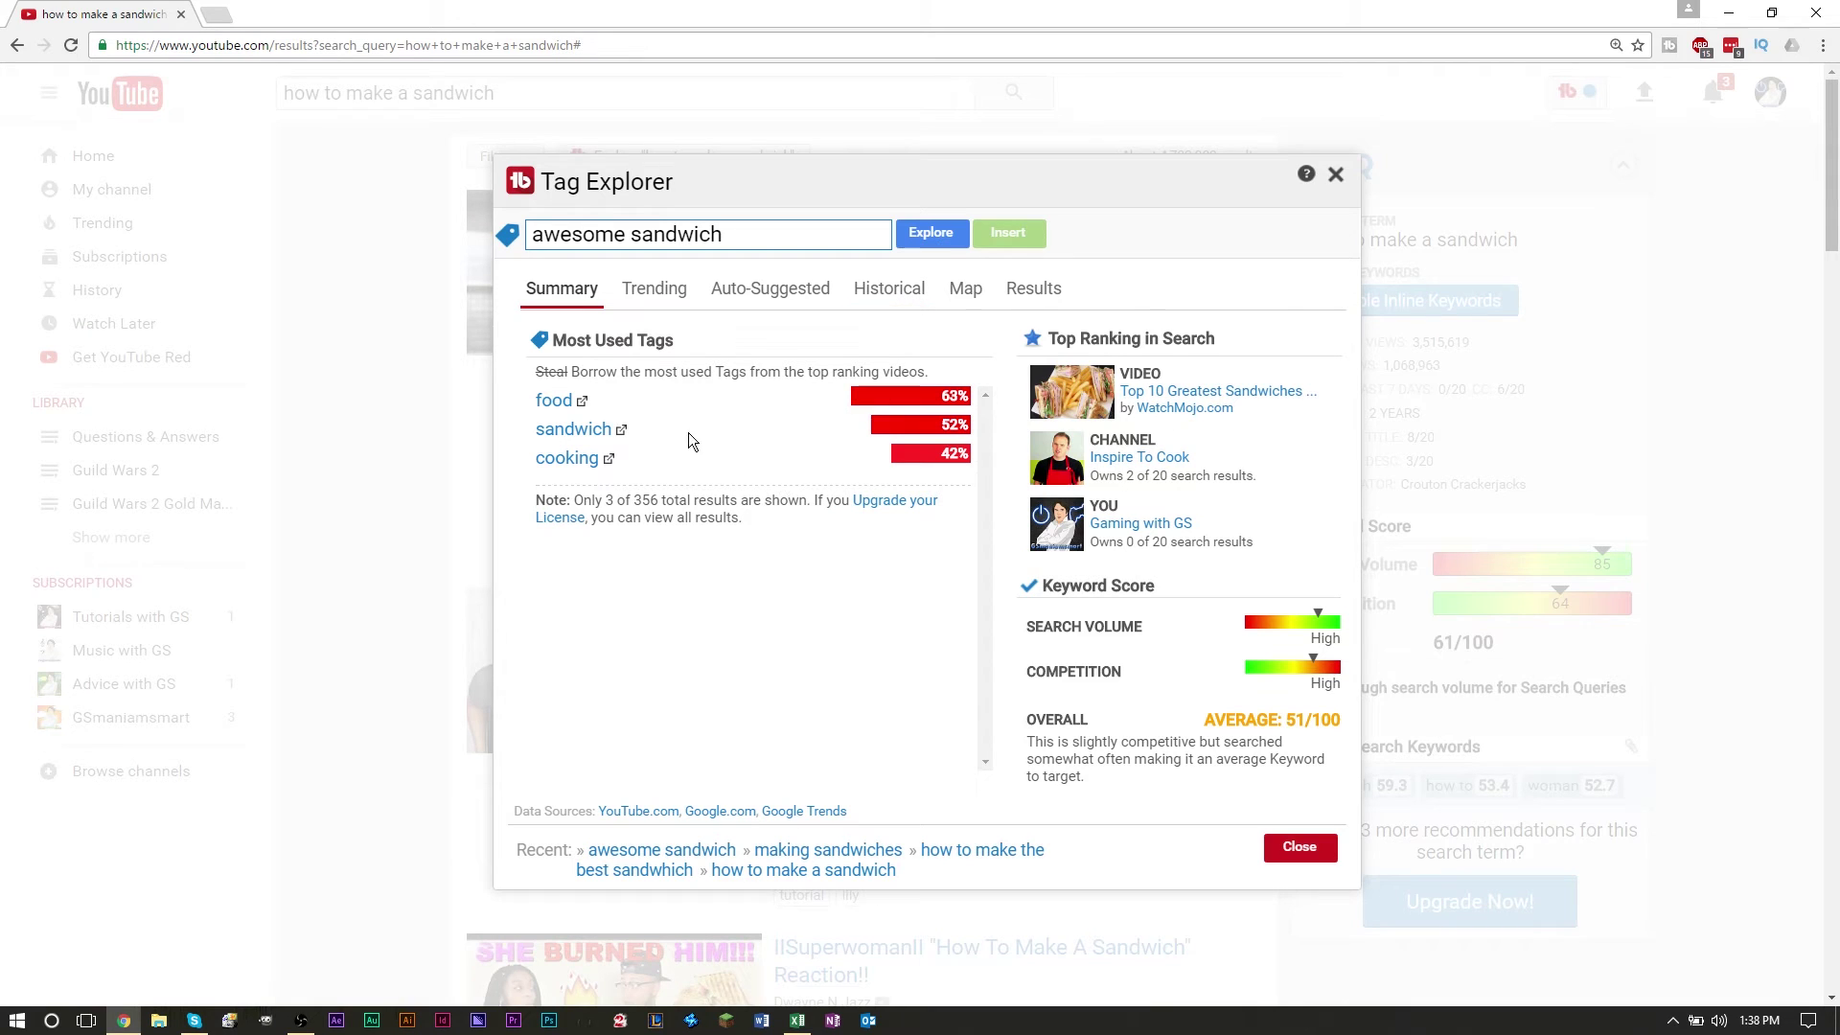
left_click_drag(561, 351, 671, 351)
left_click(671, 350)
left_click(569, 459)
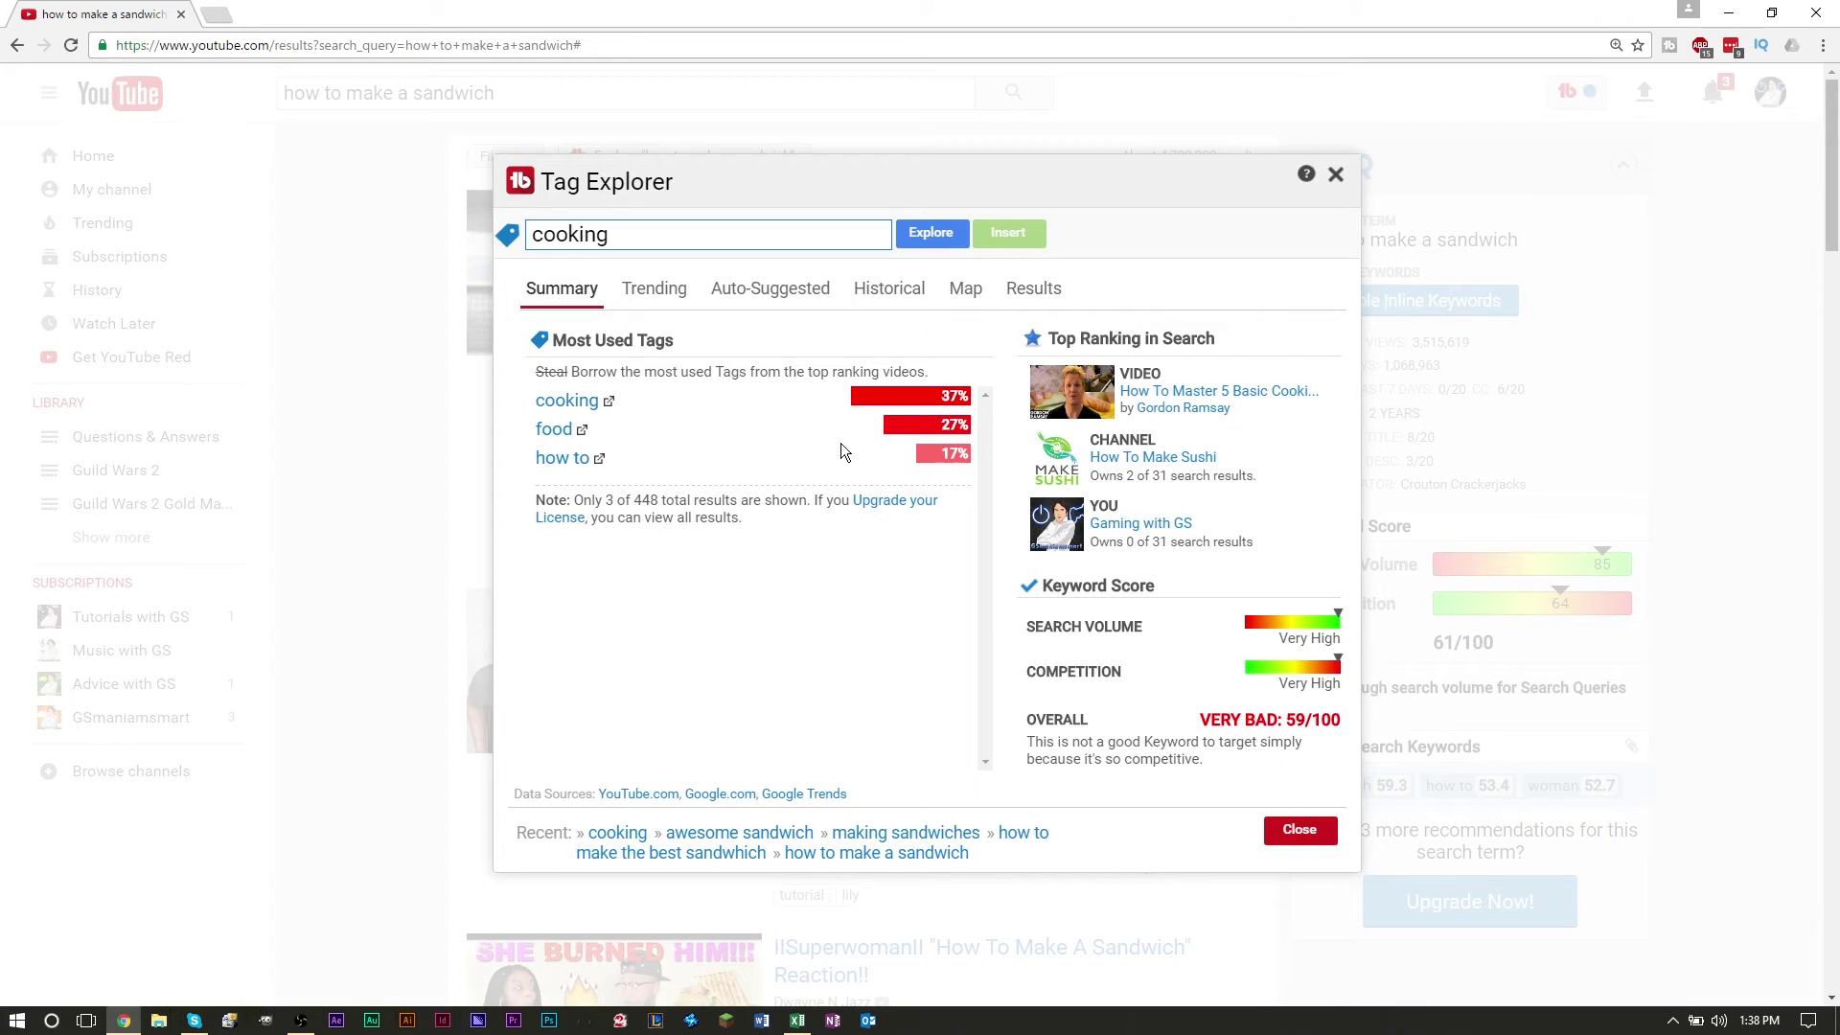
- Examine the trending, auto-suggested, historical, map, results and summary data for "cooking" in Tag Explorer
left_click(661, 290)
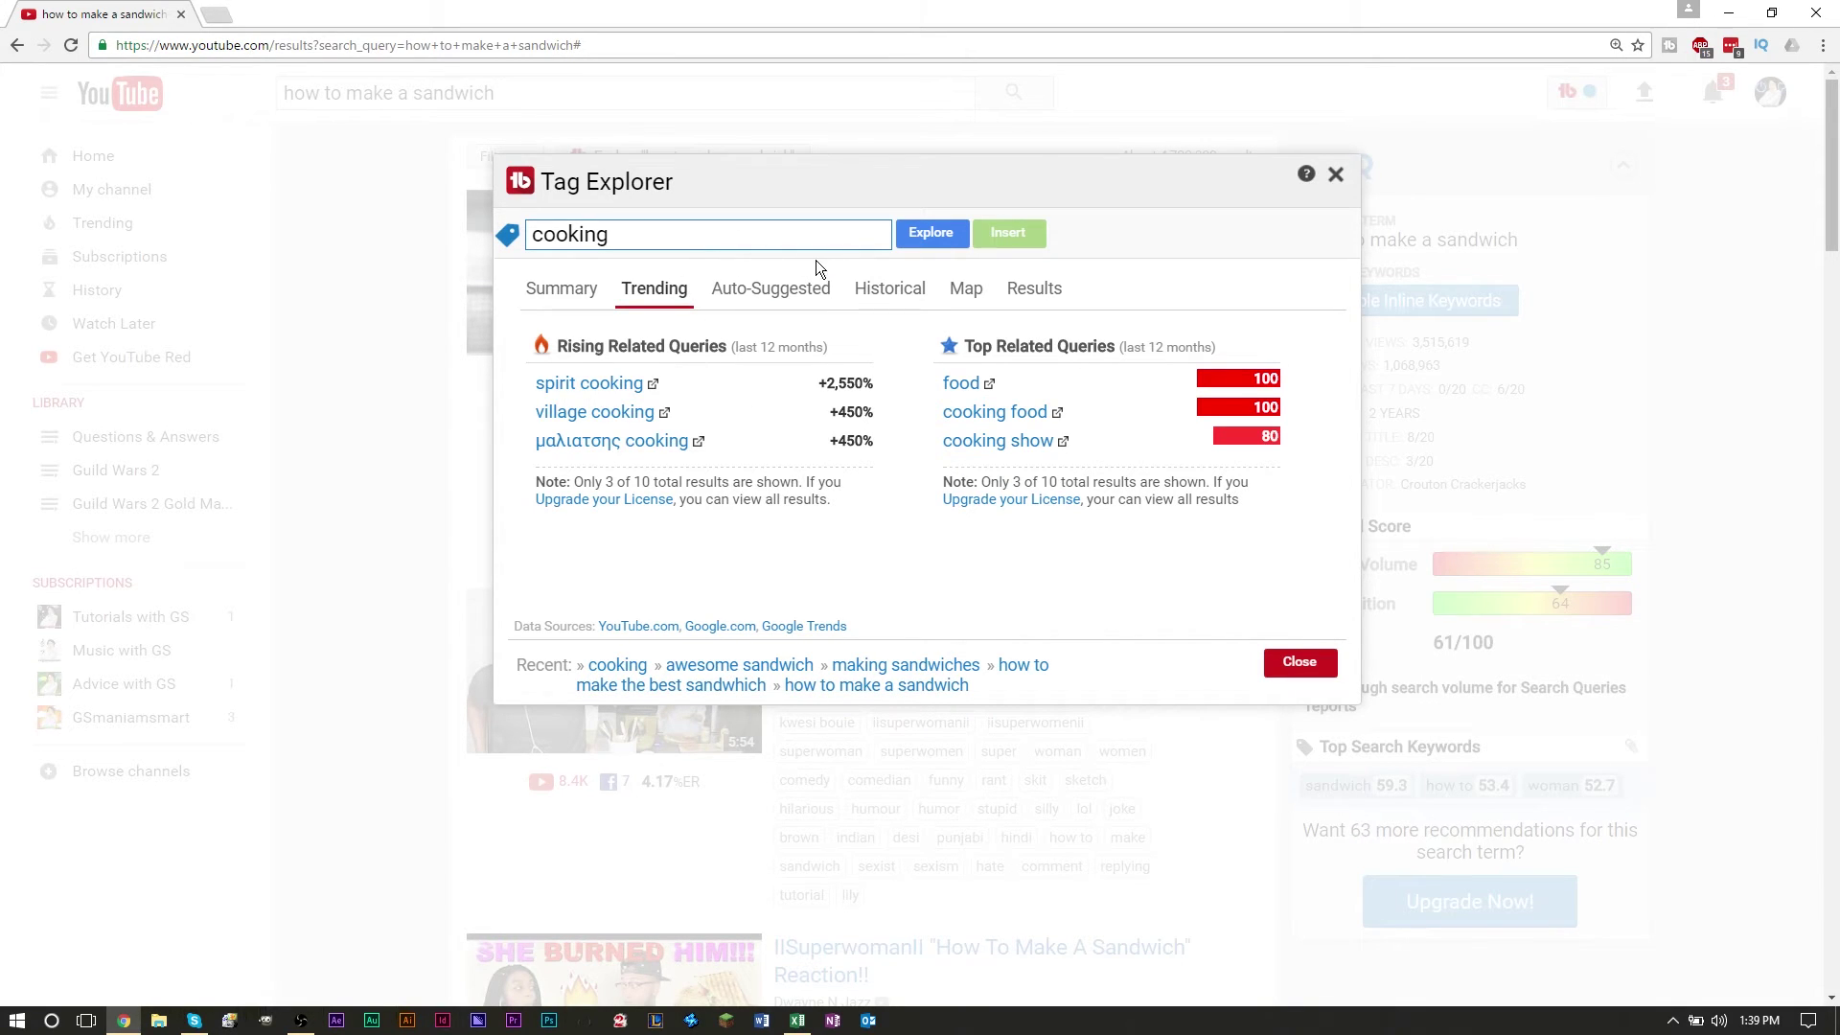
left_click(765, 290)
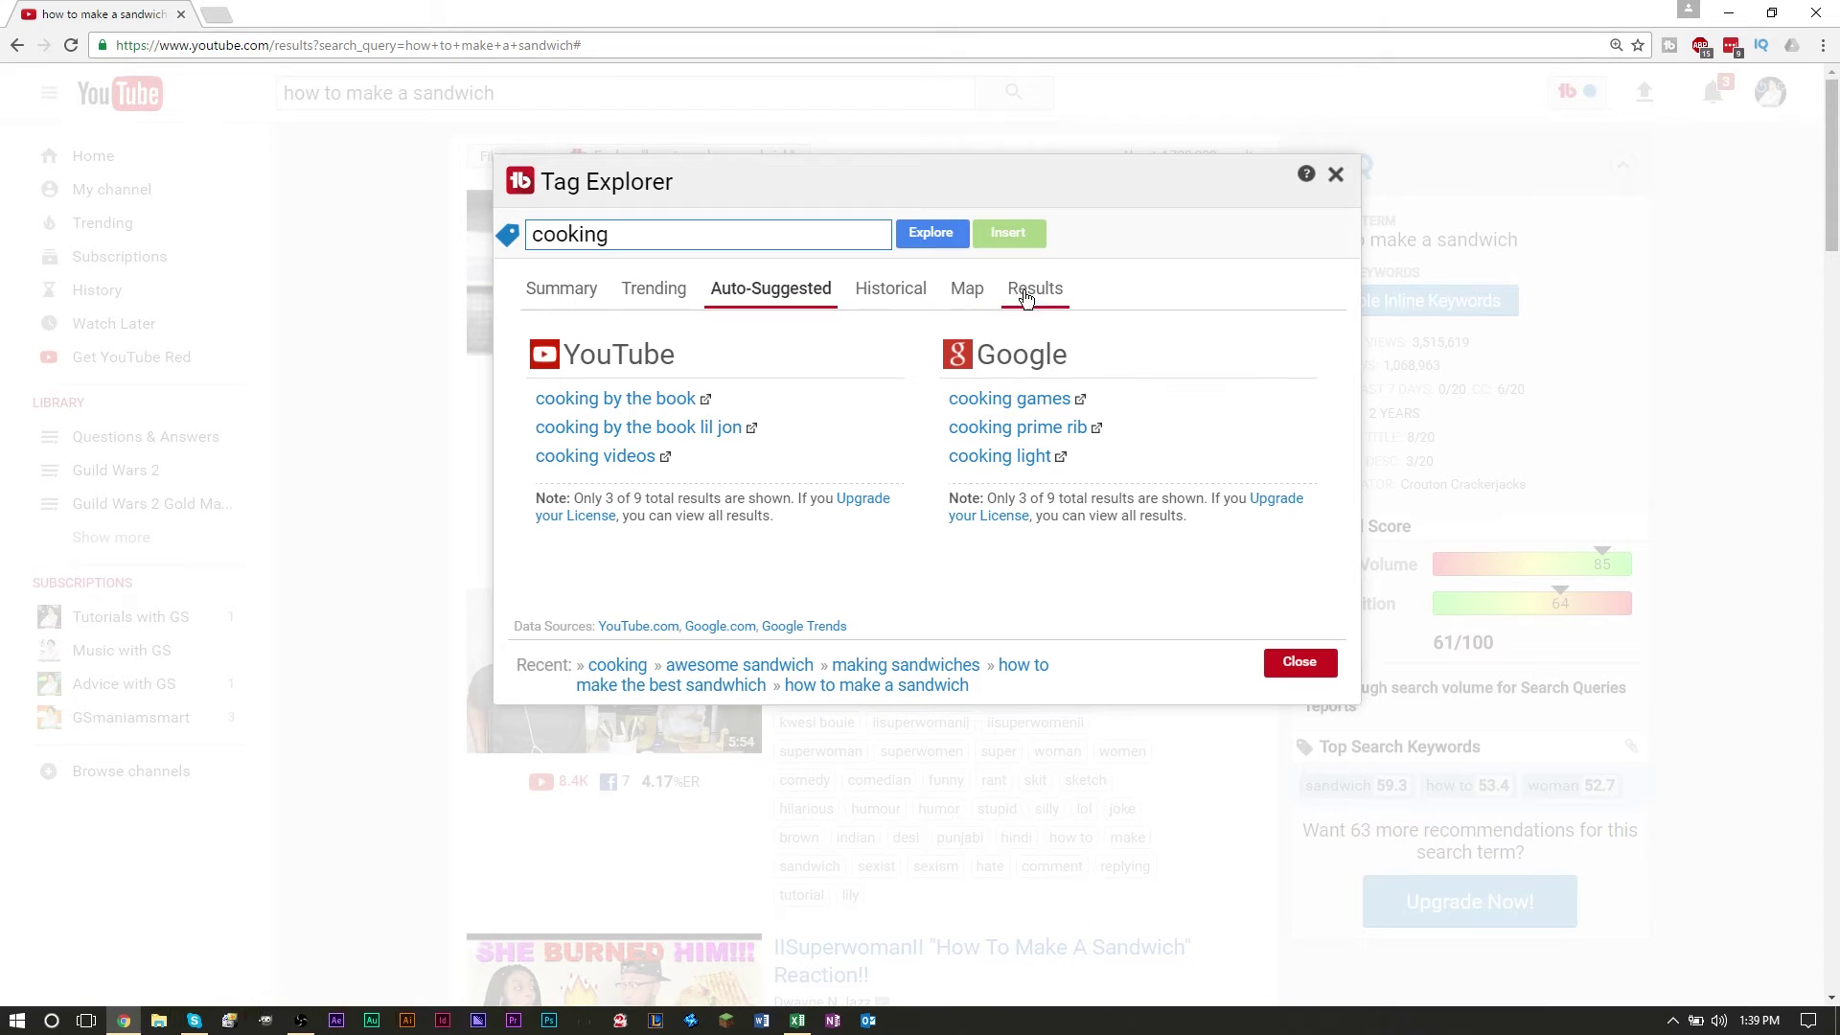
left_click(911, 298)
left_click(966, 295)
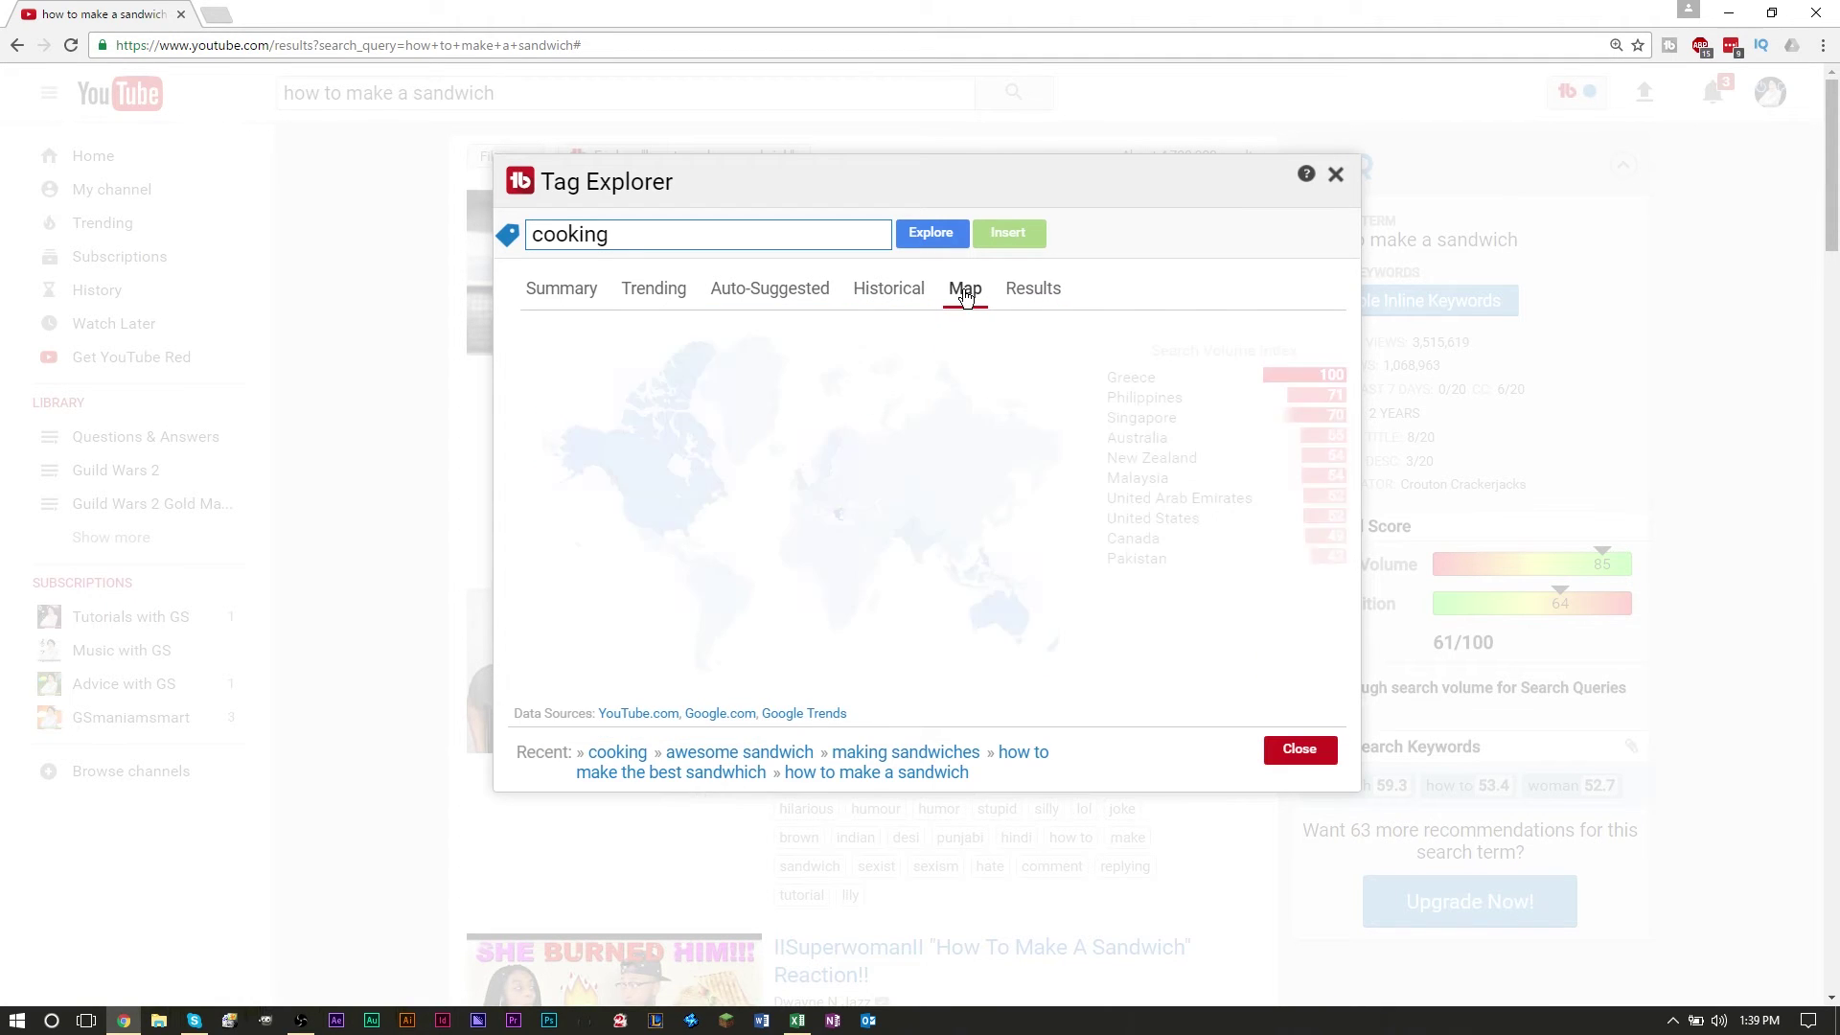
left_click(1031, 292)
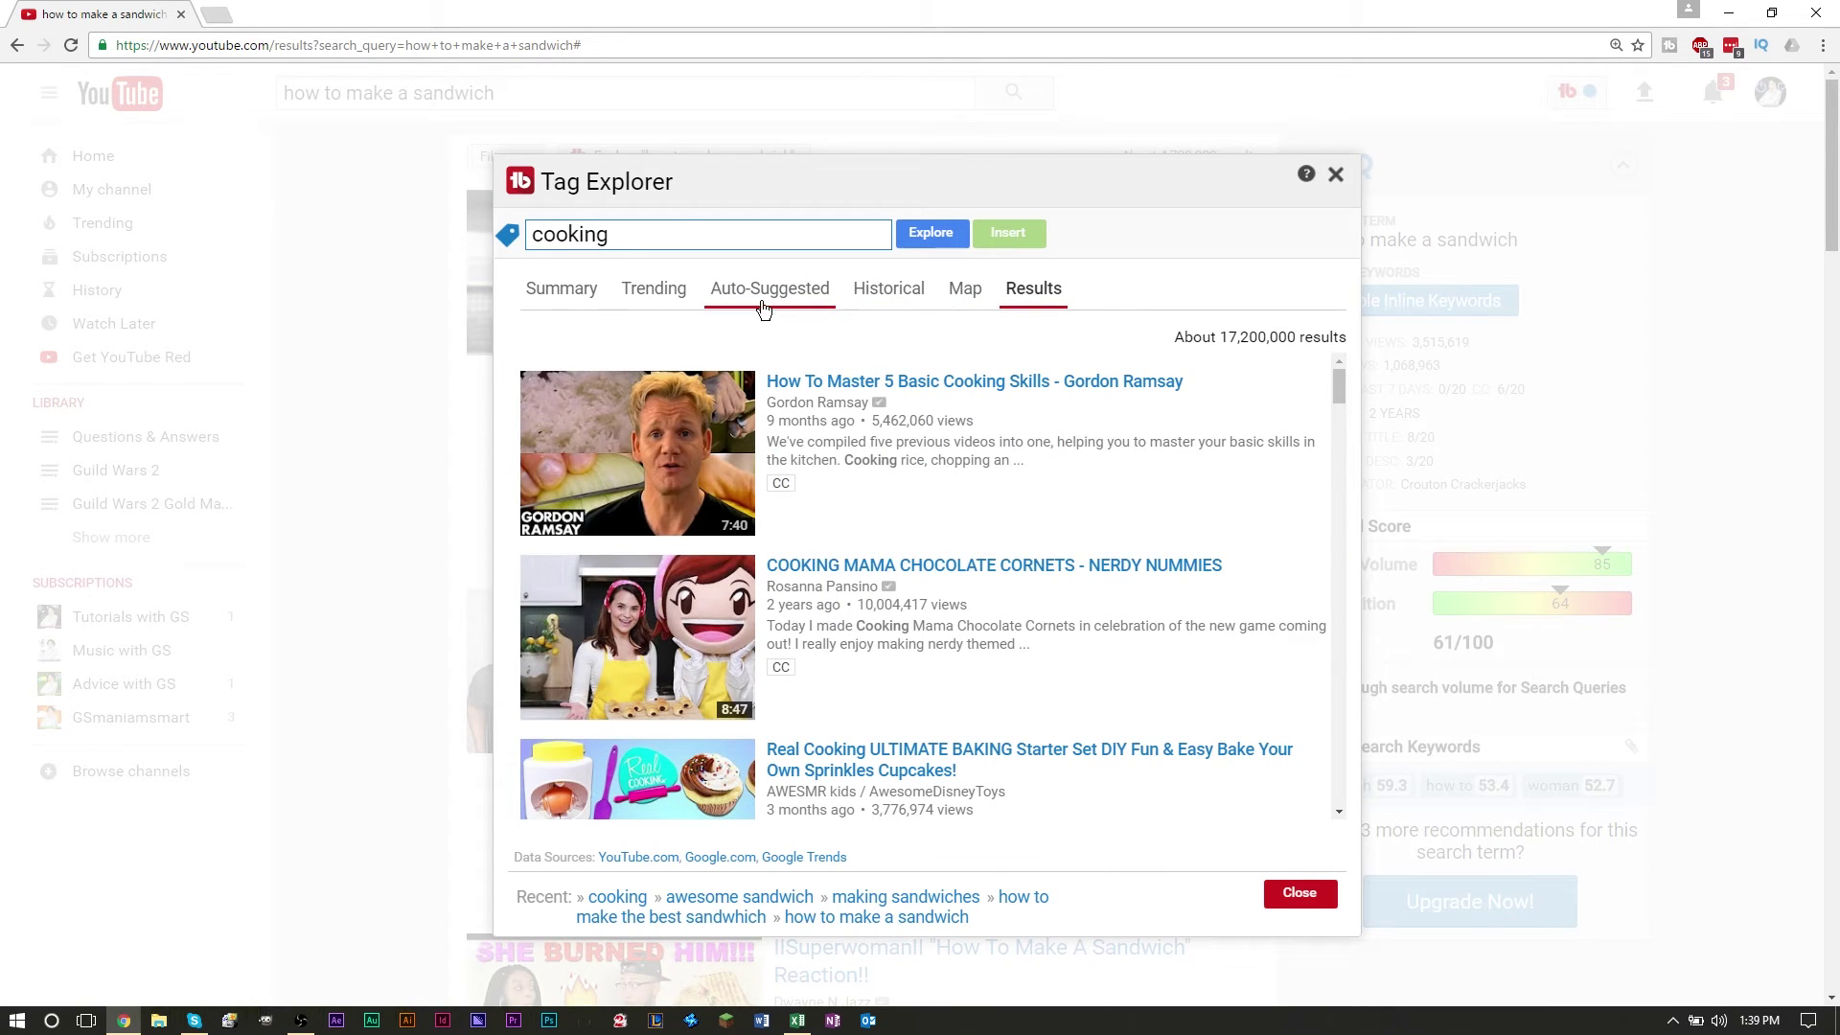
left_click(586, 297)
left_click(652, 292)
left_click(802, 295)
left_click(653, 290)
left_click(562, 290)
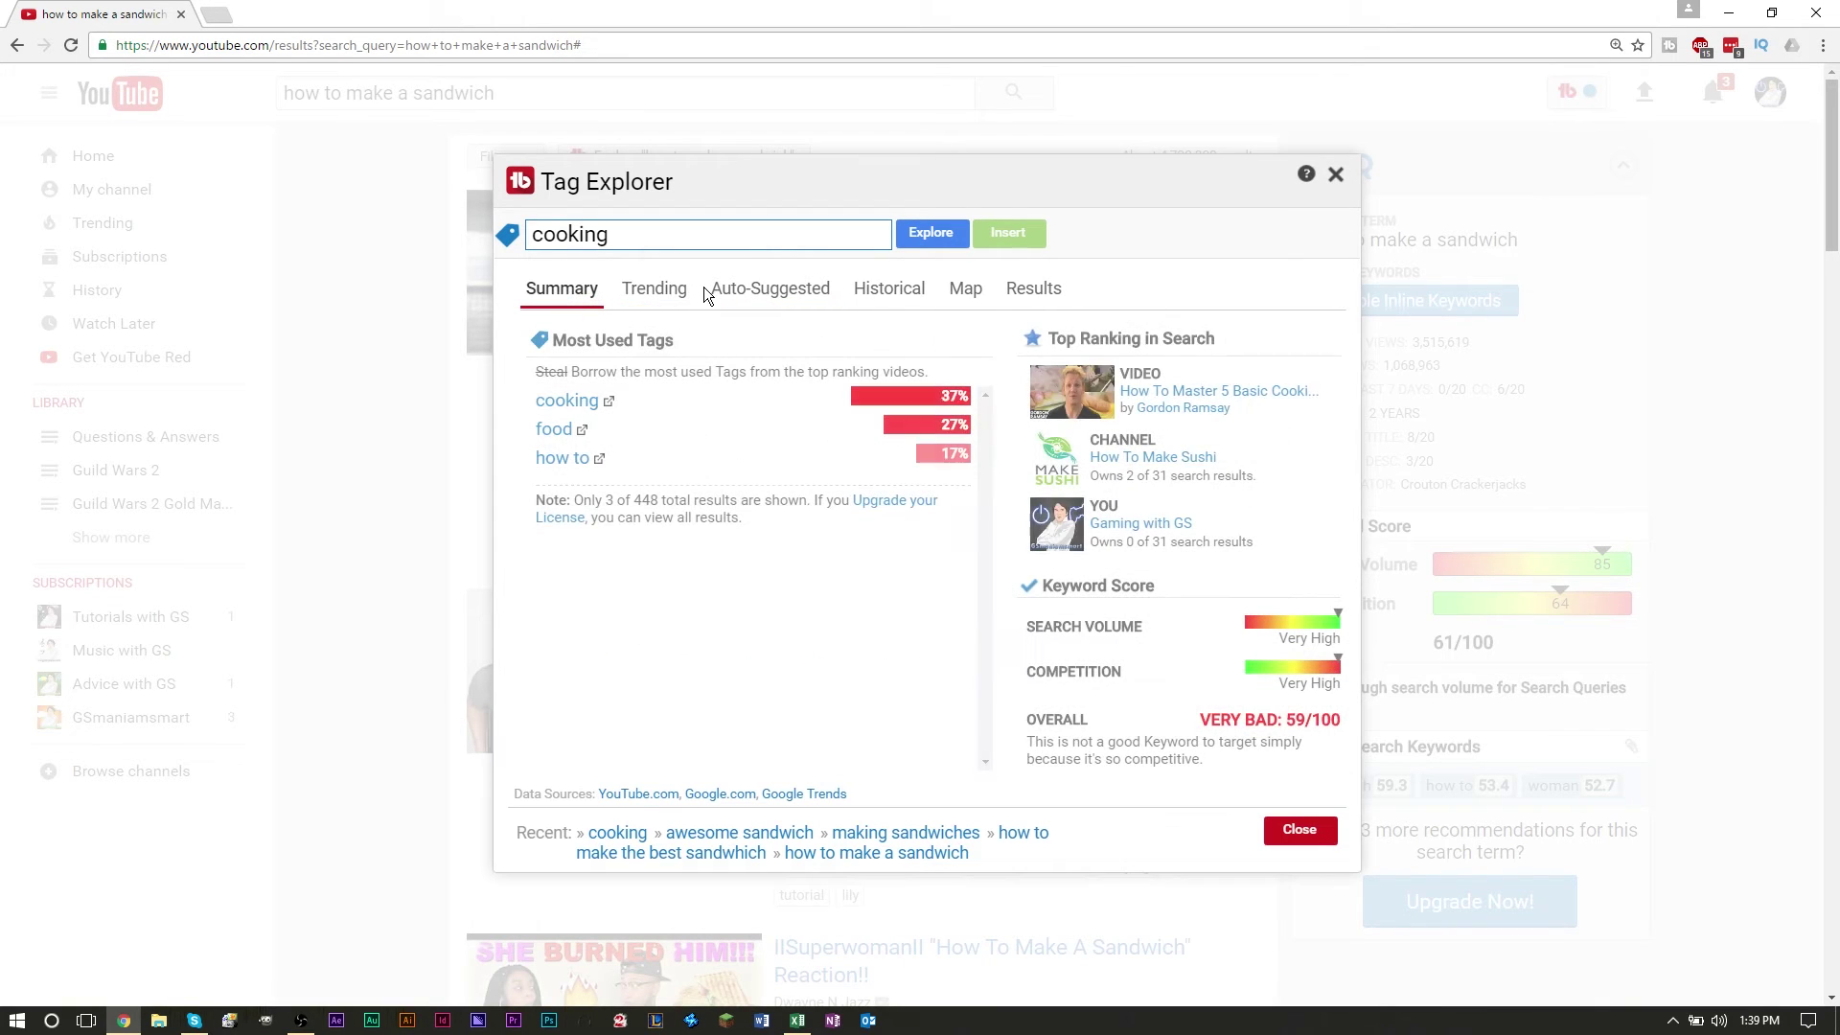
left_click(778, 287)
left_click(646, 290)
left_click(755, 299)
left_click(647, 297)
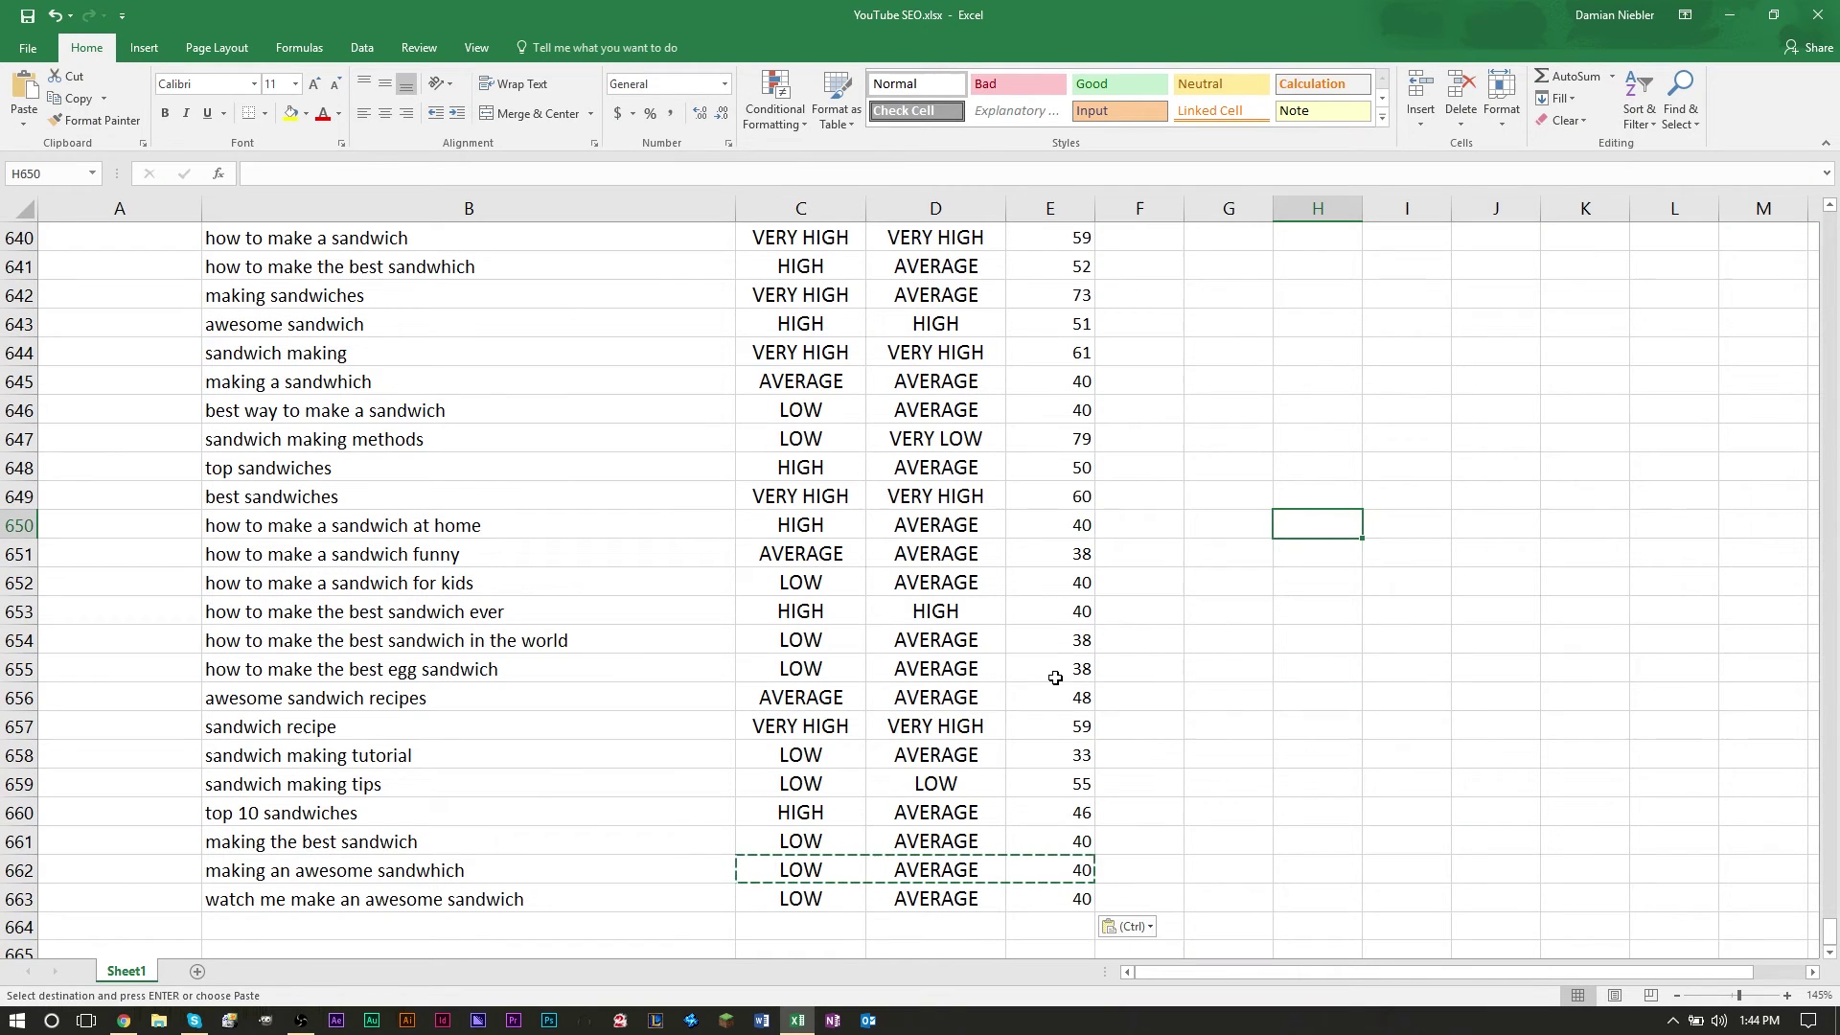
- Sort the sandwich keyword range B640:E663 in the Excel sheet by Column E values from largest to smallest
scroll(1055, 678, "down", 1)
left_click_drag(1076, 814, 492, 410)
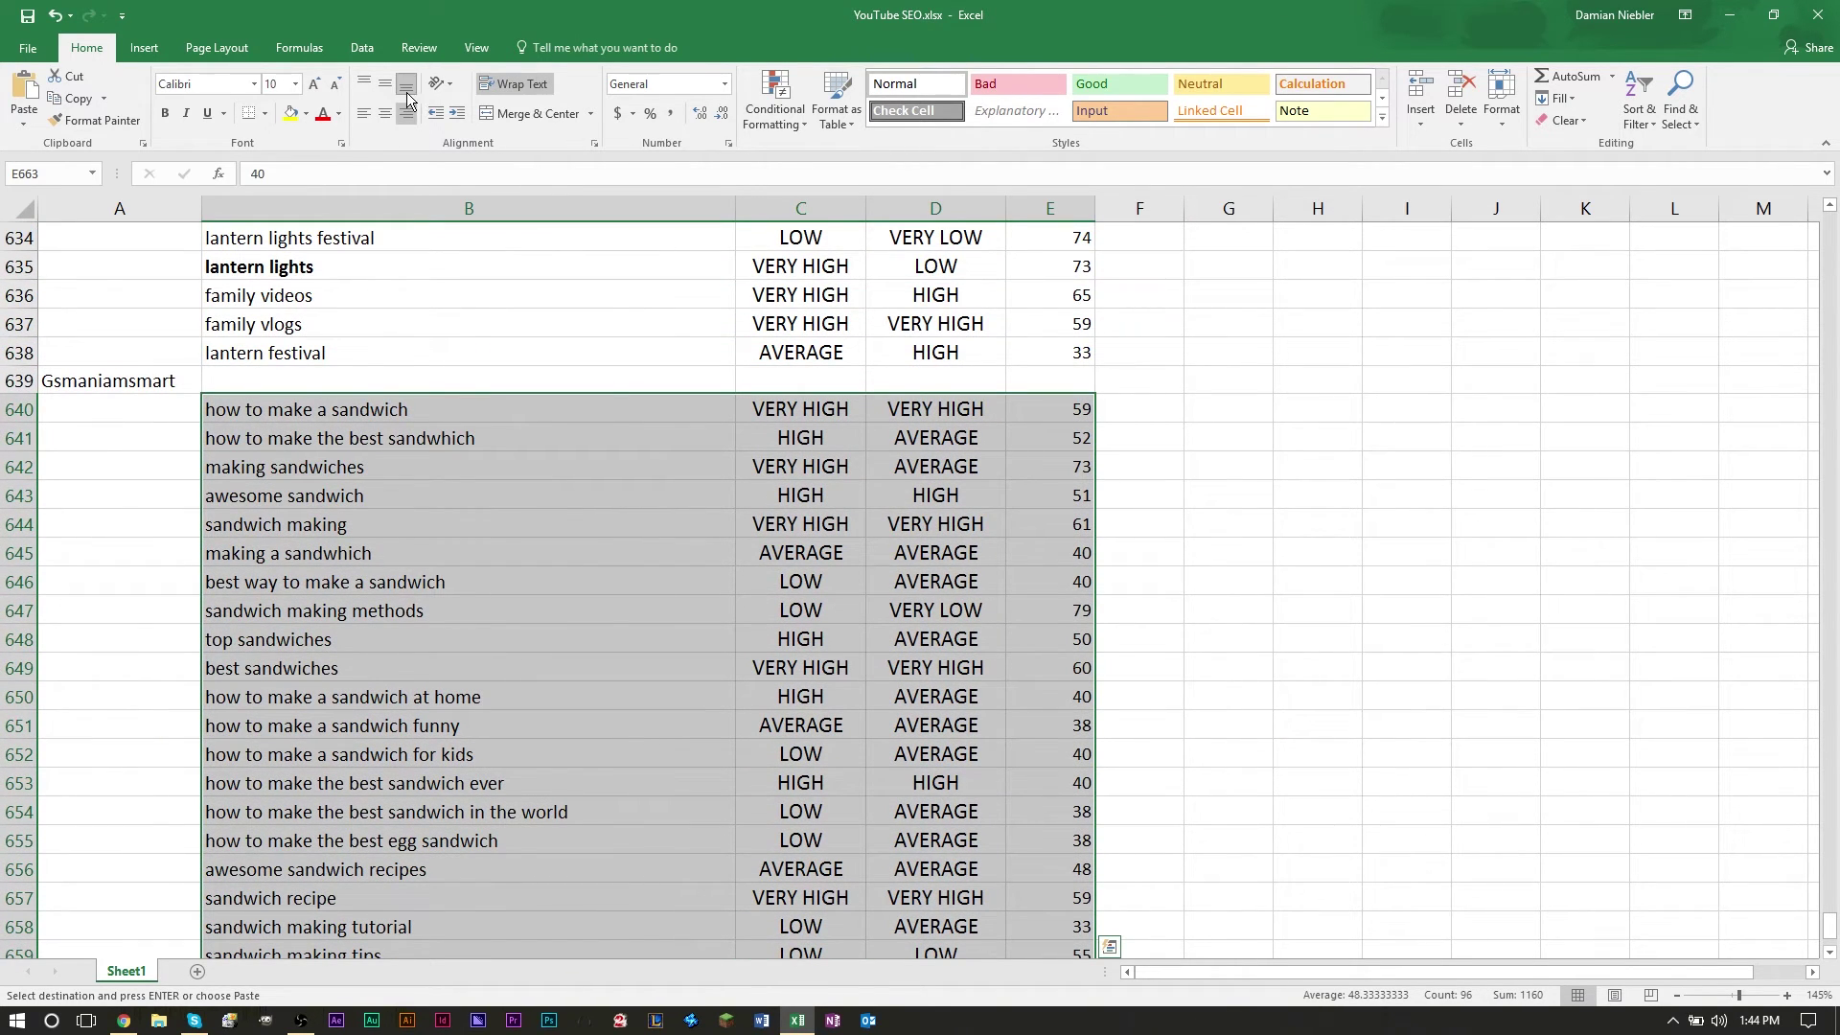
left_click(371, 47)
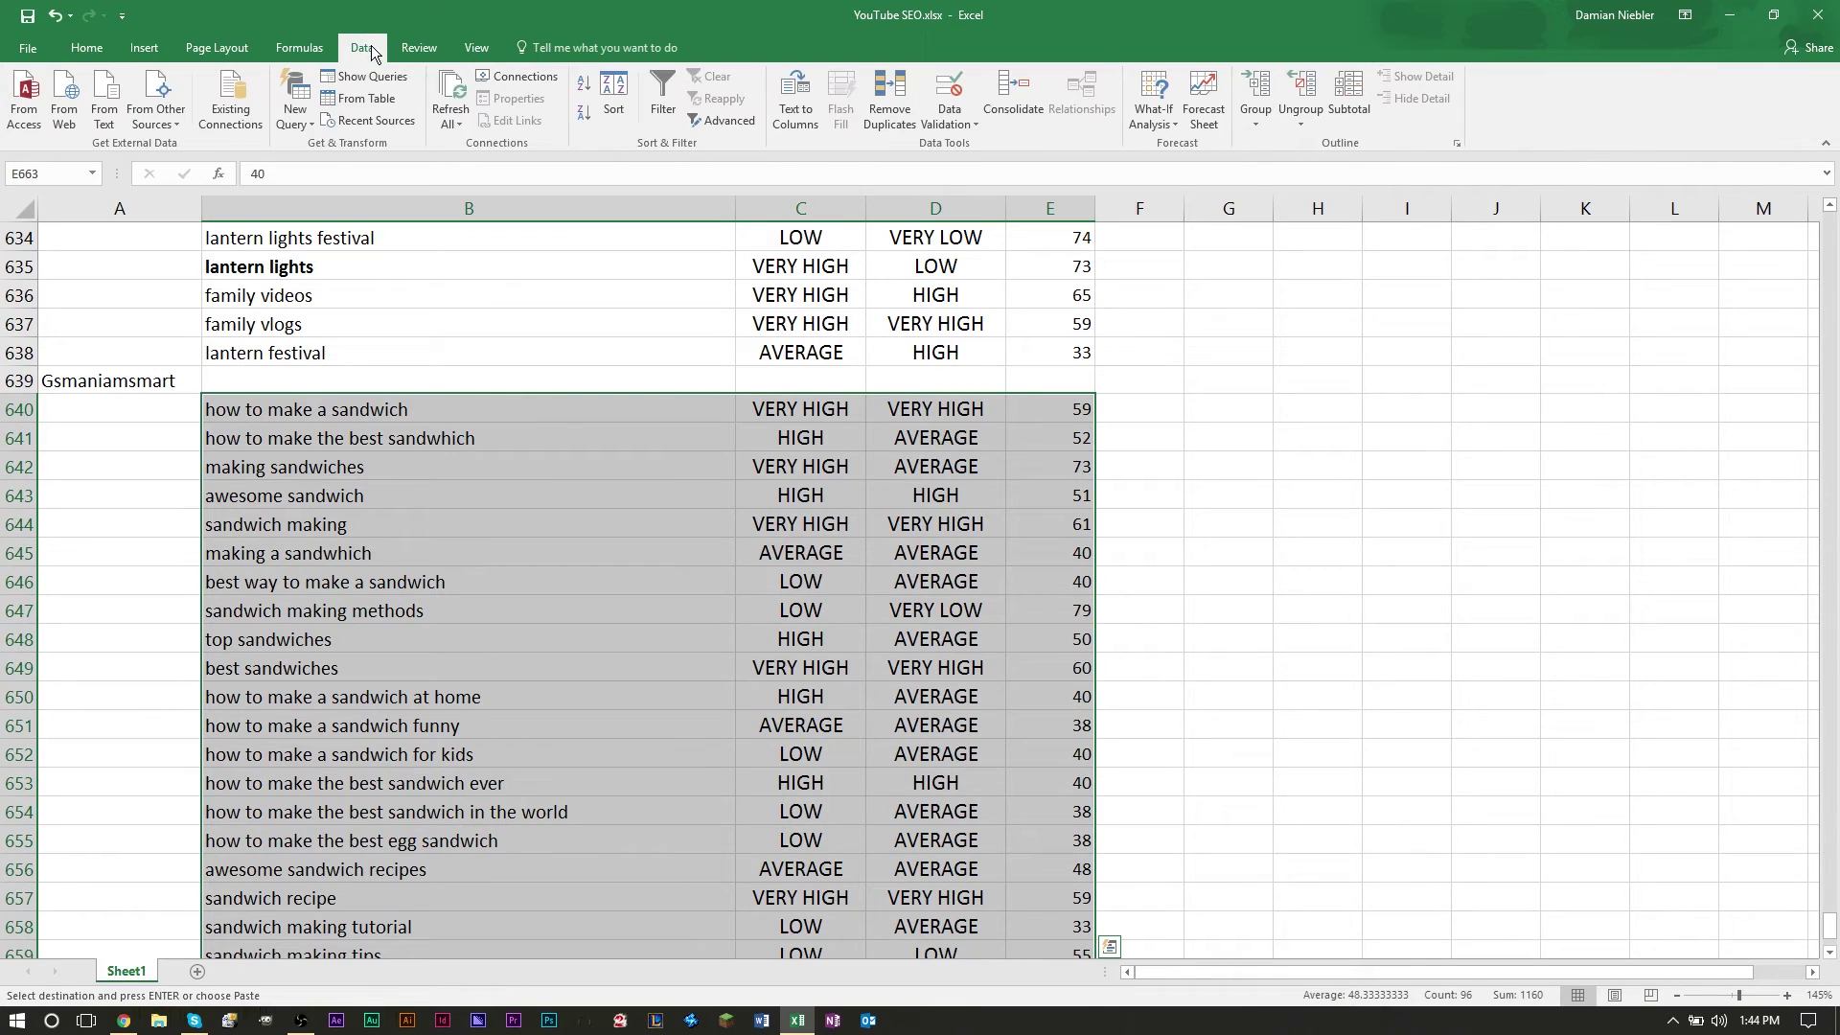
left_click(624, 107)
left_click(739, 361)
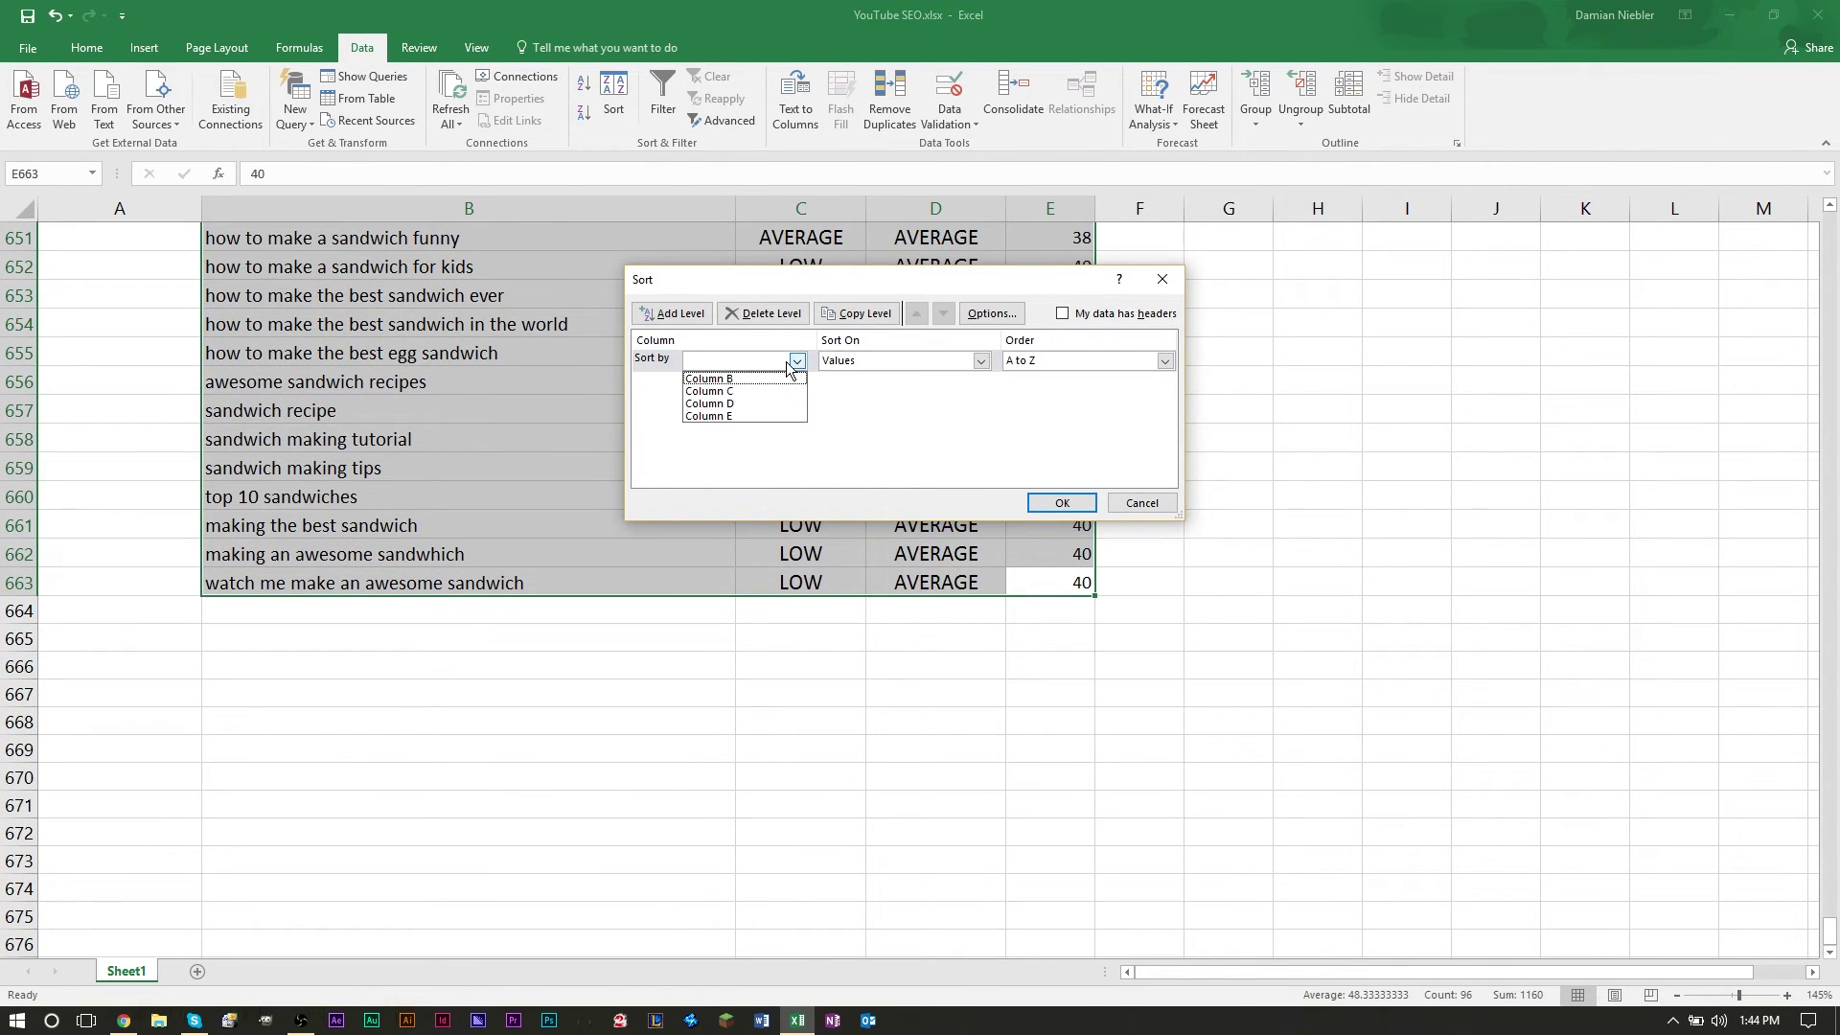
left_click(767, 416)
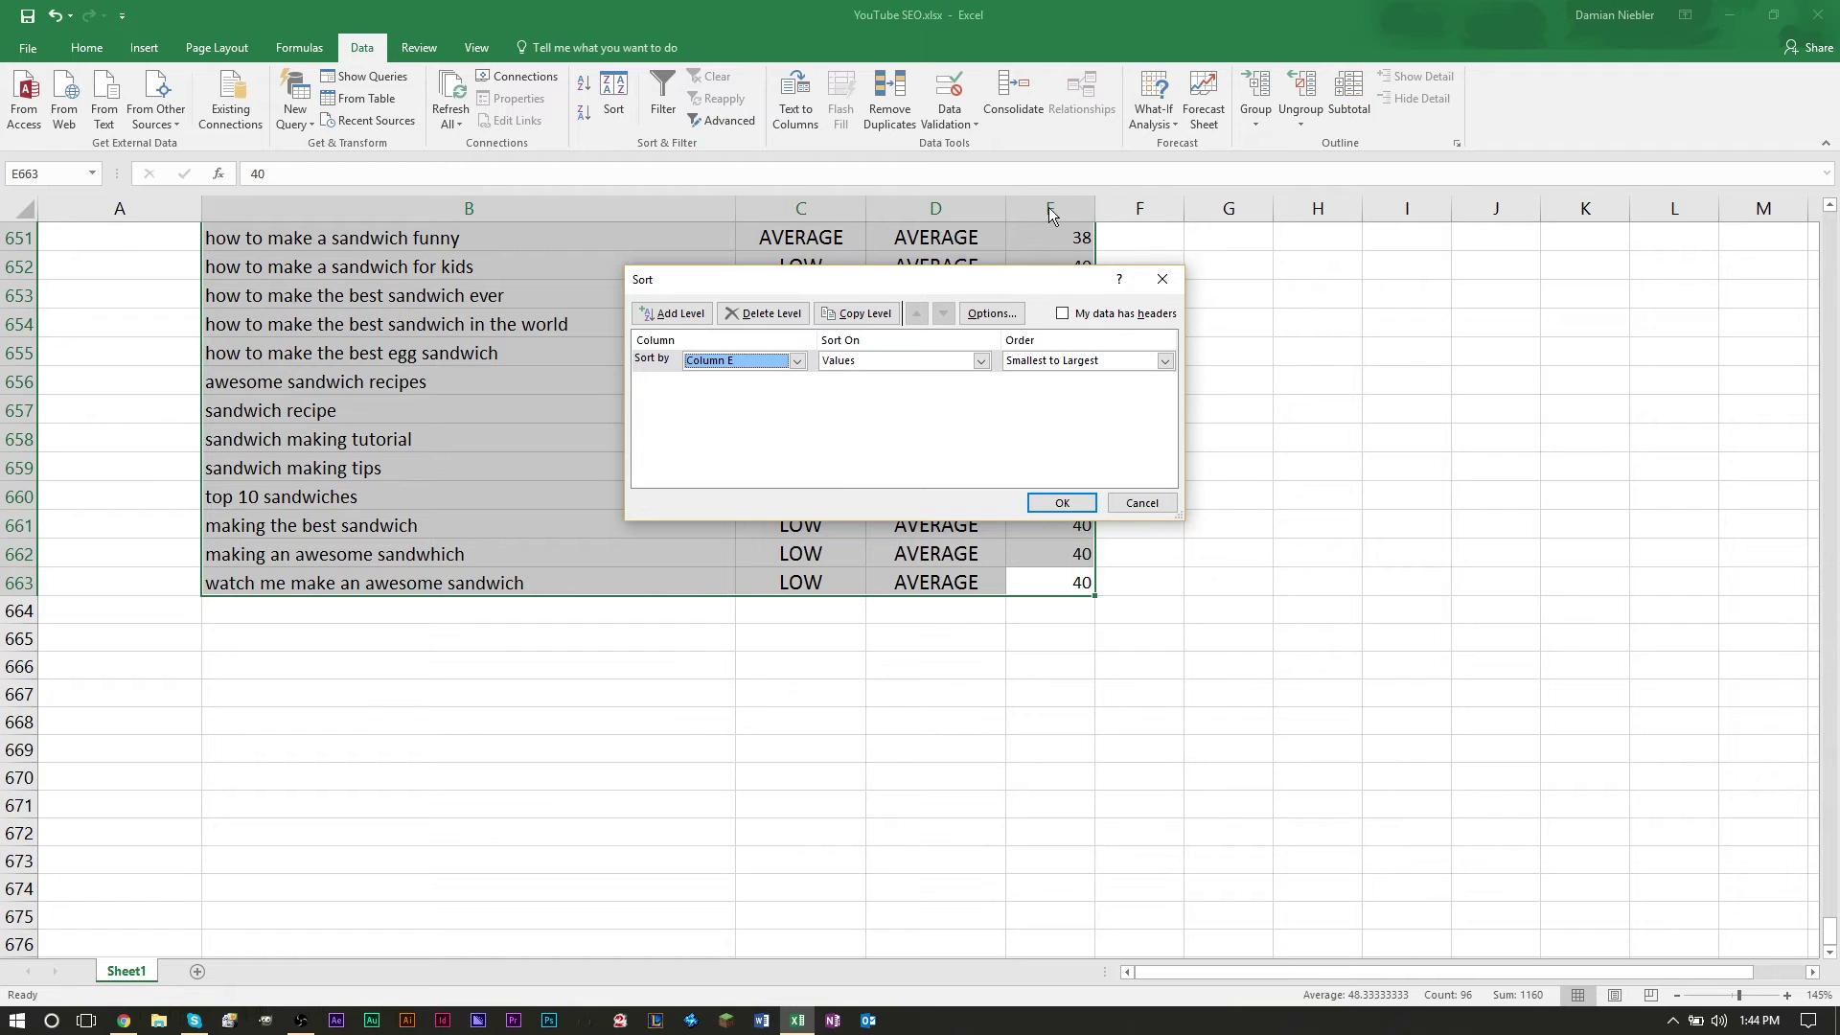
left_click(1067, 356)
left_click(1068, 392)
left_click(1061, 503)
left_click(1102, 553)
- Examine the sorted sandwich keywords and their overall scores in column E, starting with the highest-scoring rows 640 to 643
scroll(1101, 553, "up", 2)
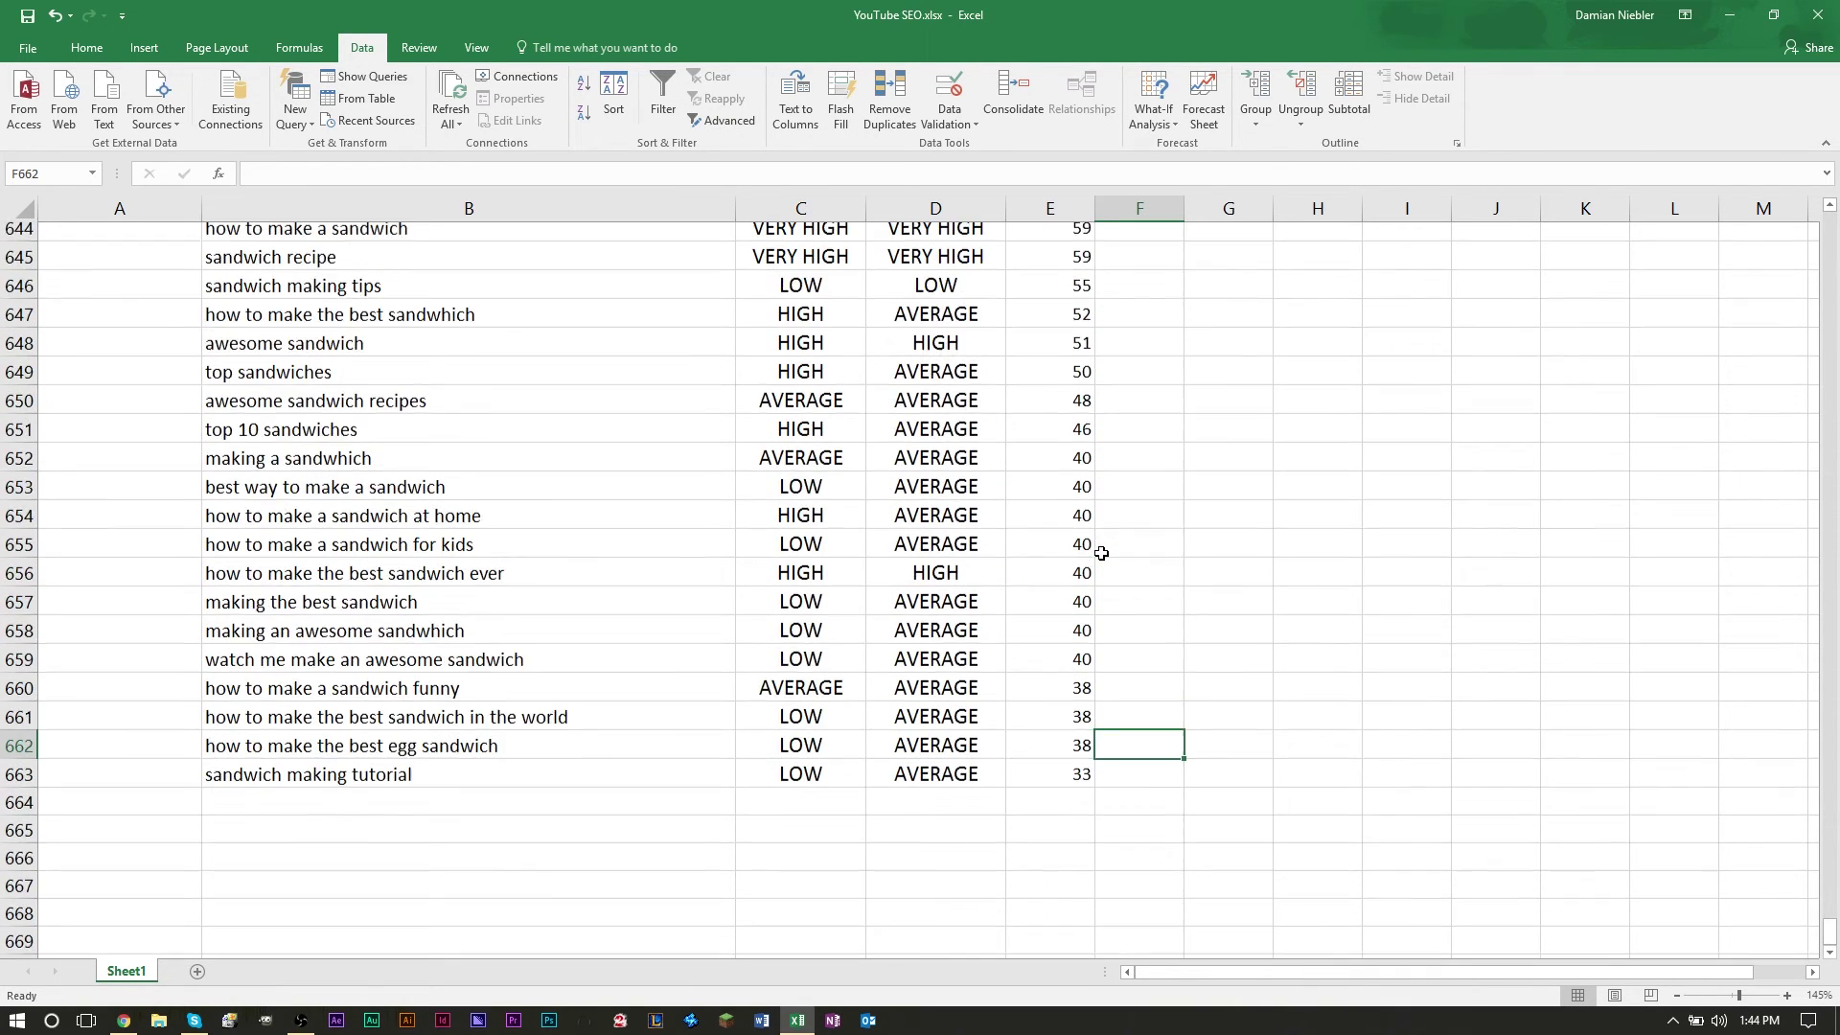
scroll(1101, 553, "up", 3)
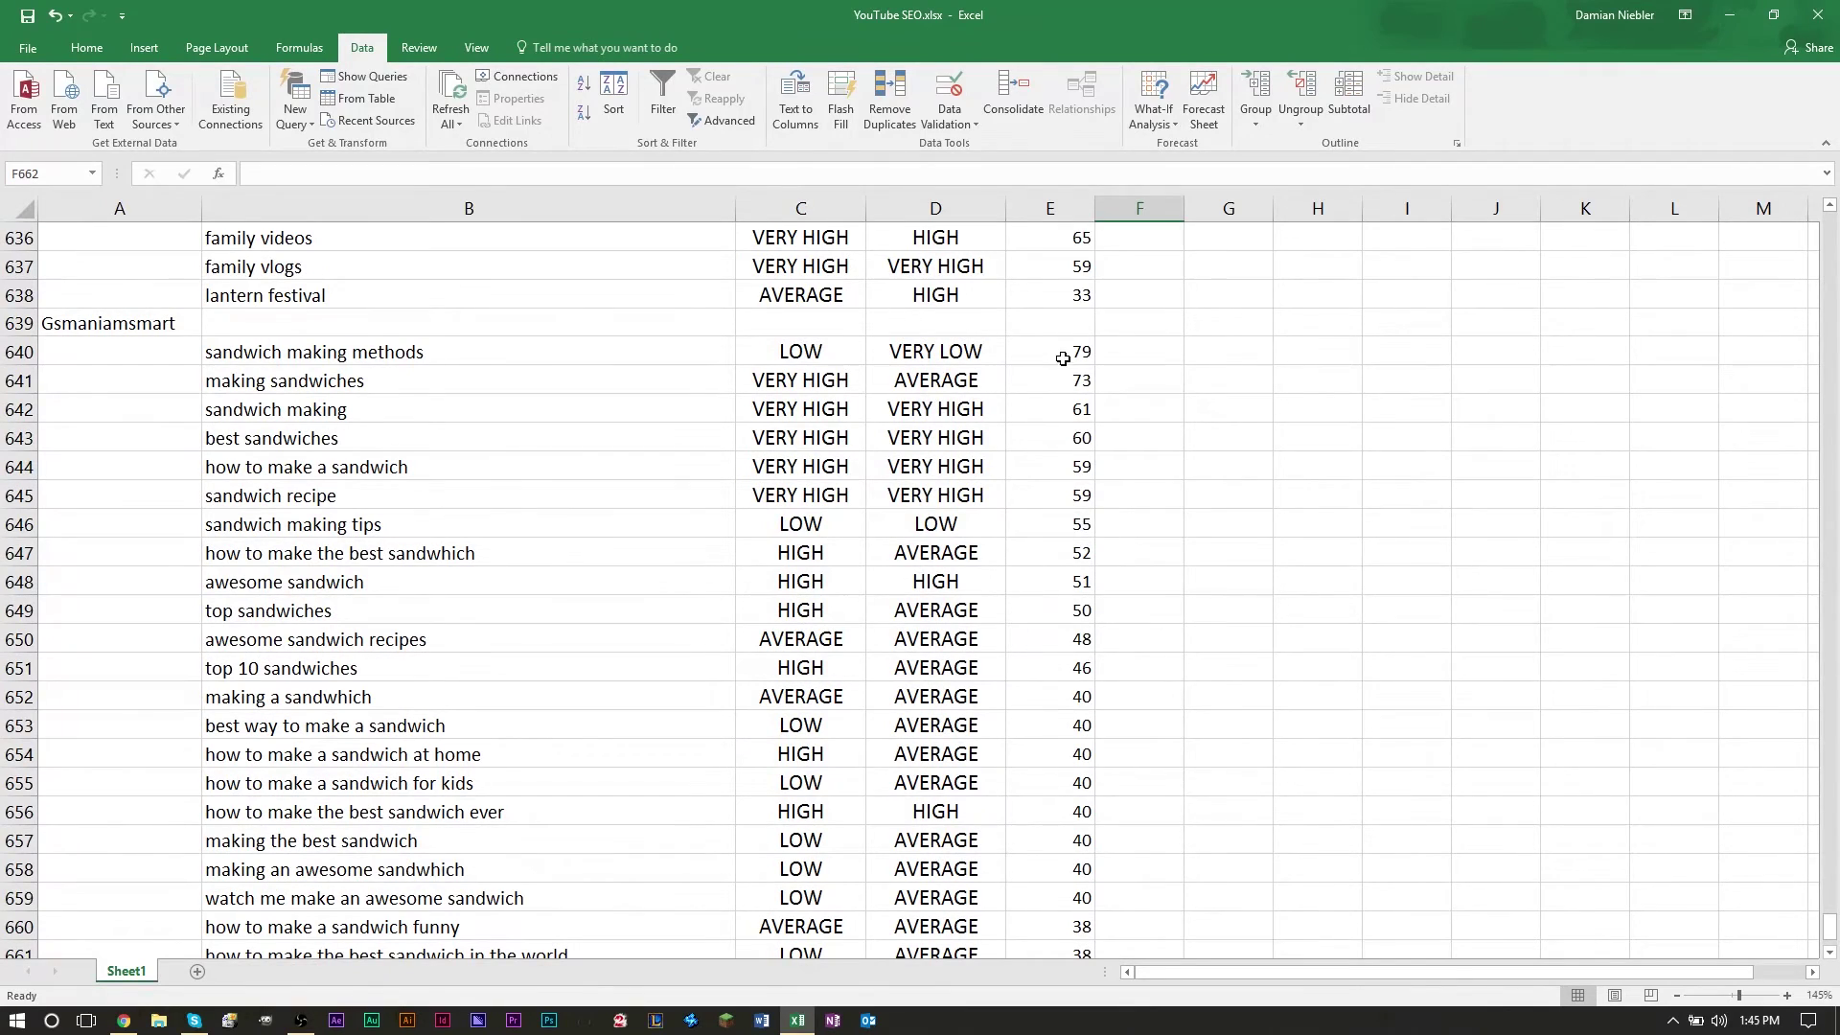
left_click_drag(1066, 353, 534, 427)
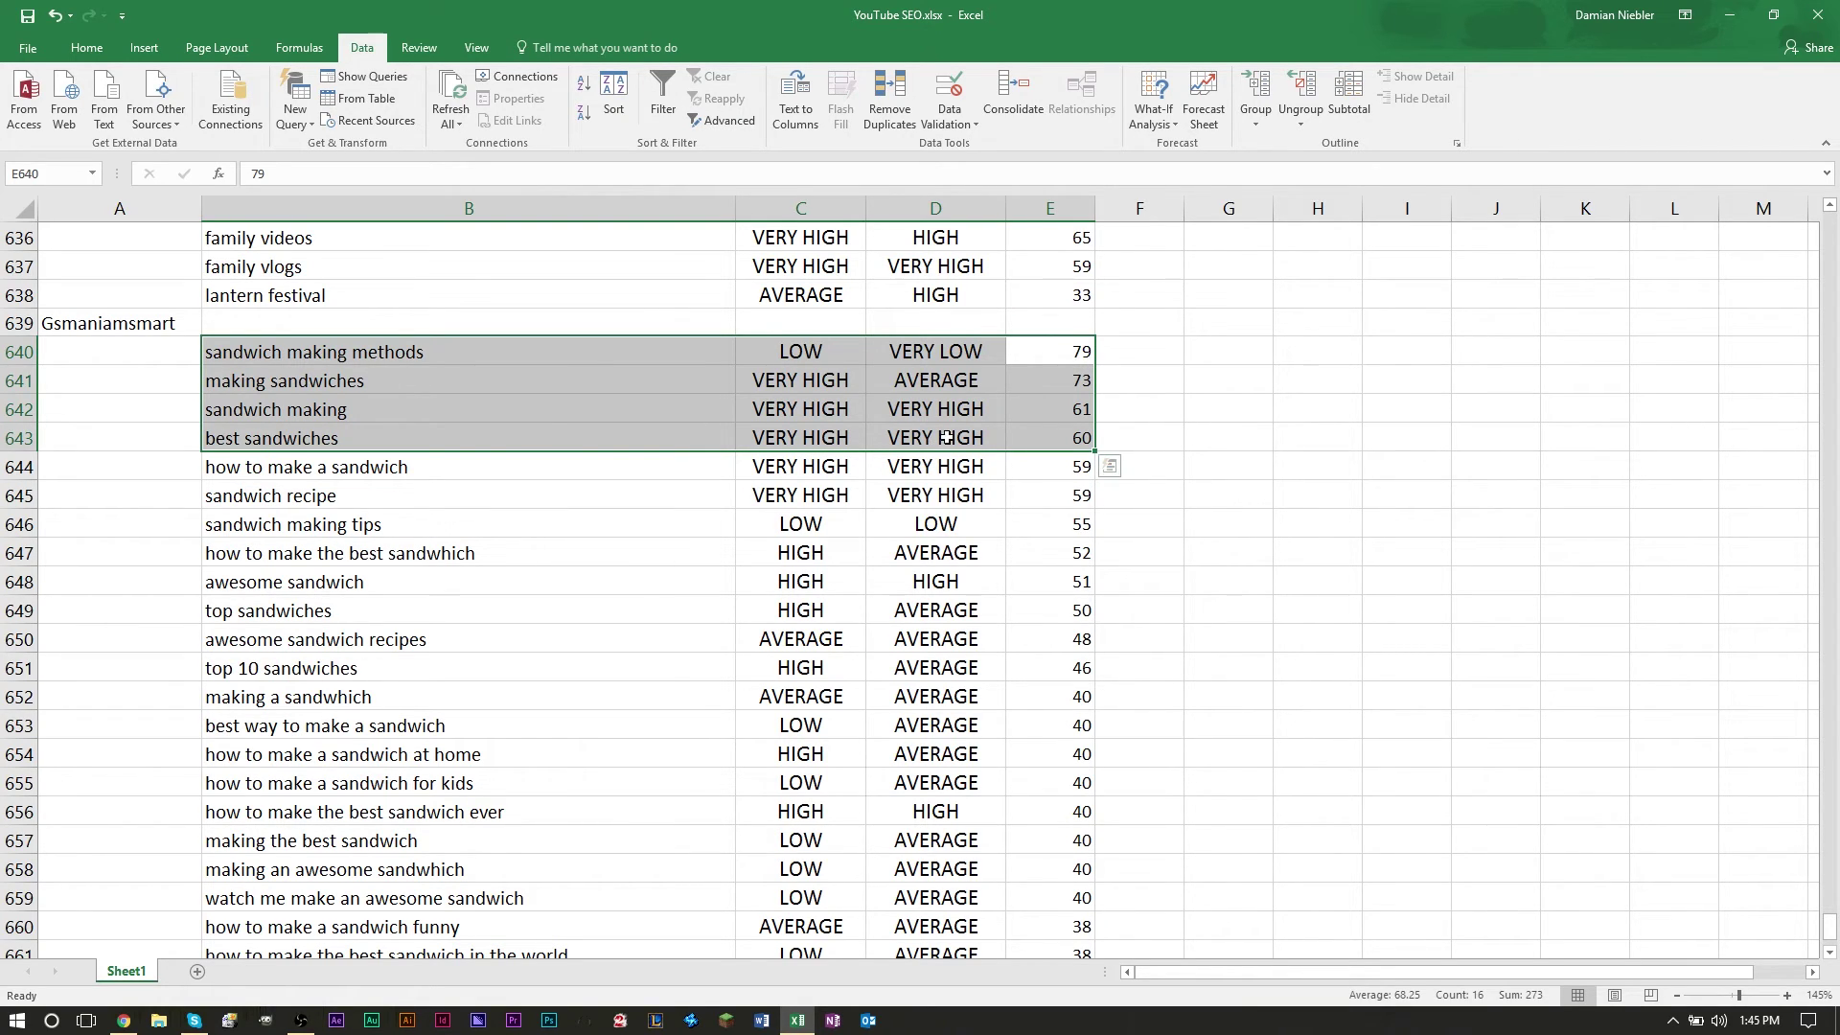
left_click(1282, 443)
left_click_drag(1078, 357, 1044, 862)
scroll(1013, 438, "up", 1)
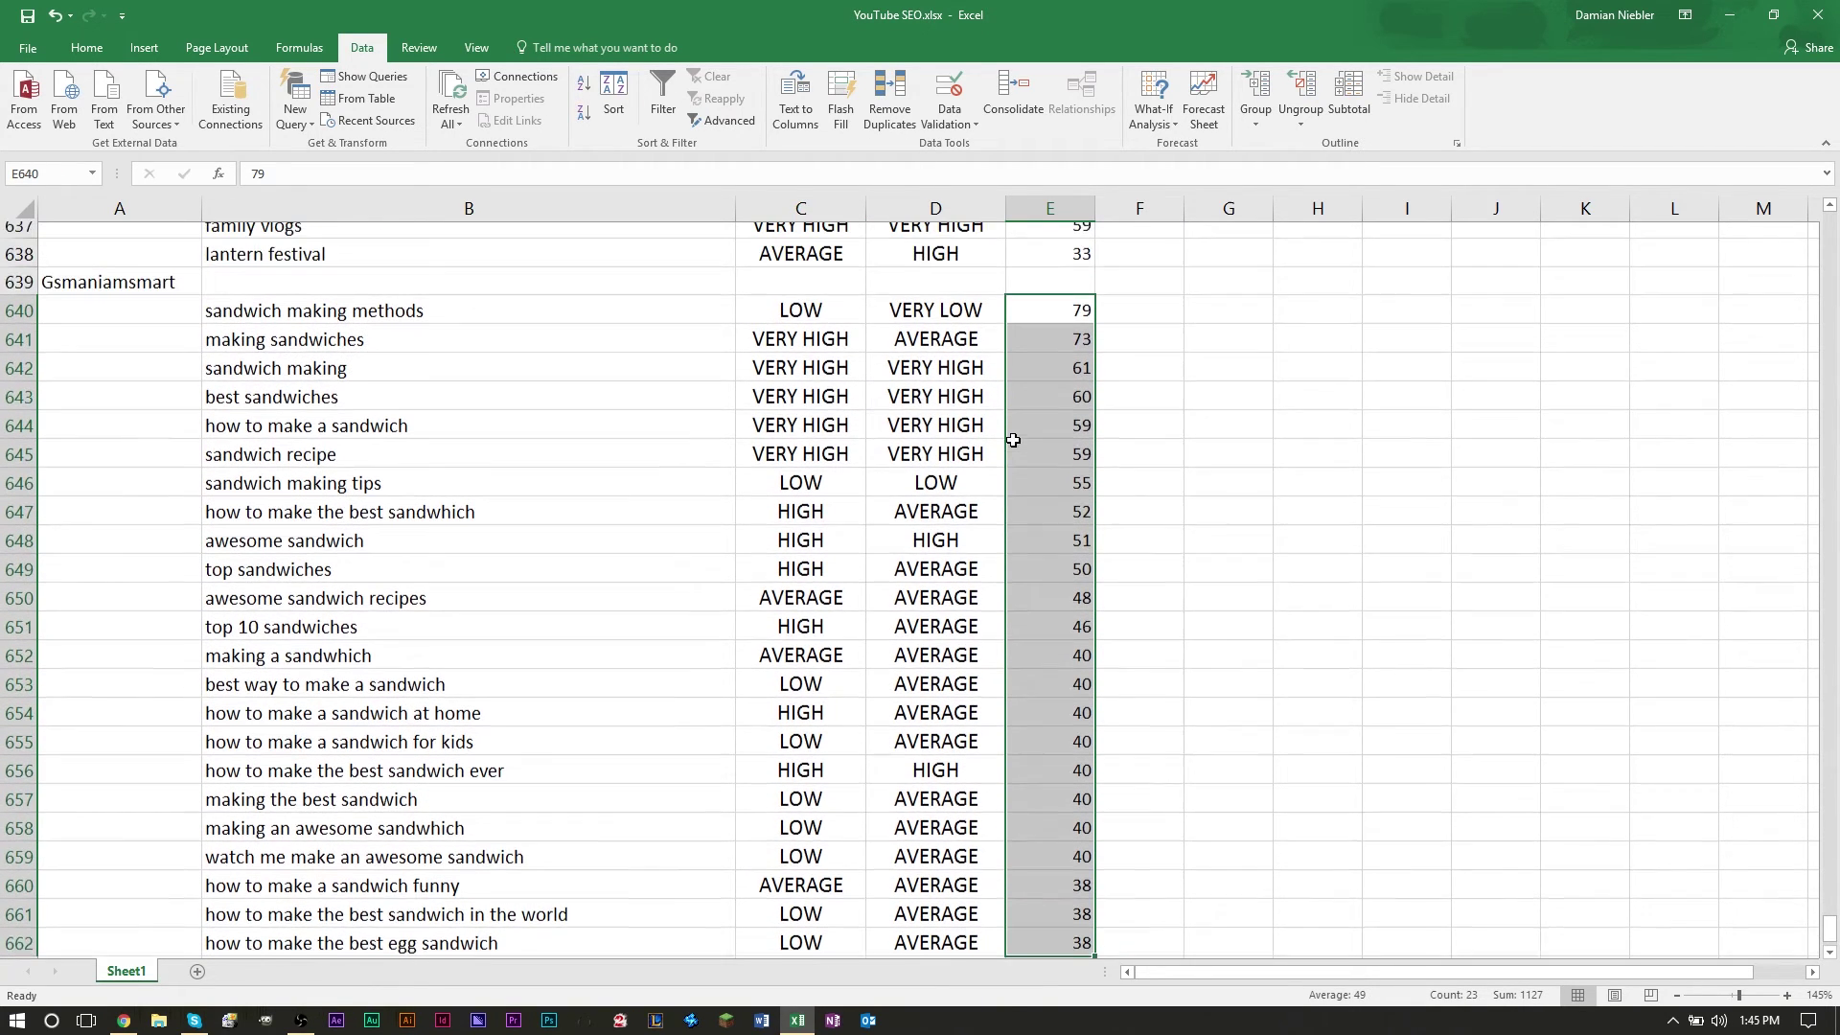
left_click(874, 431)
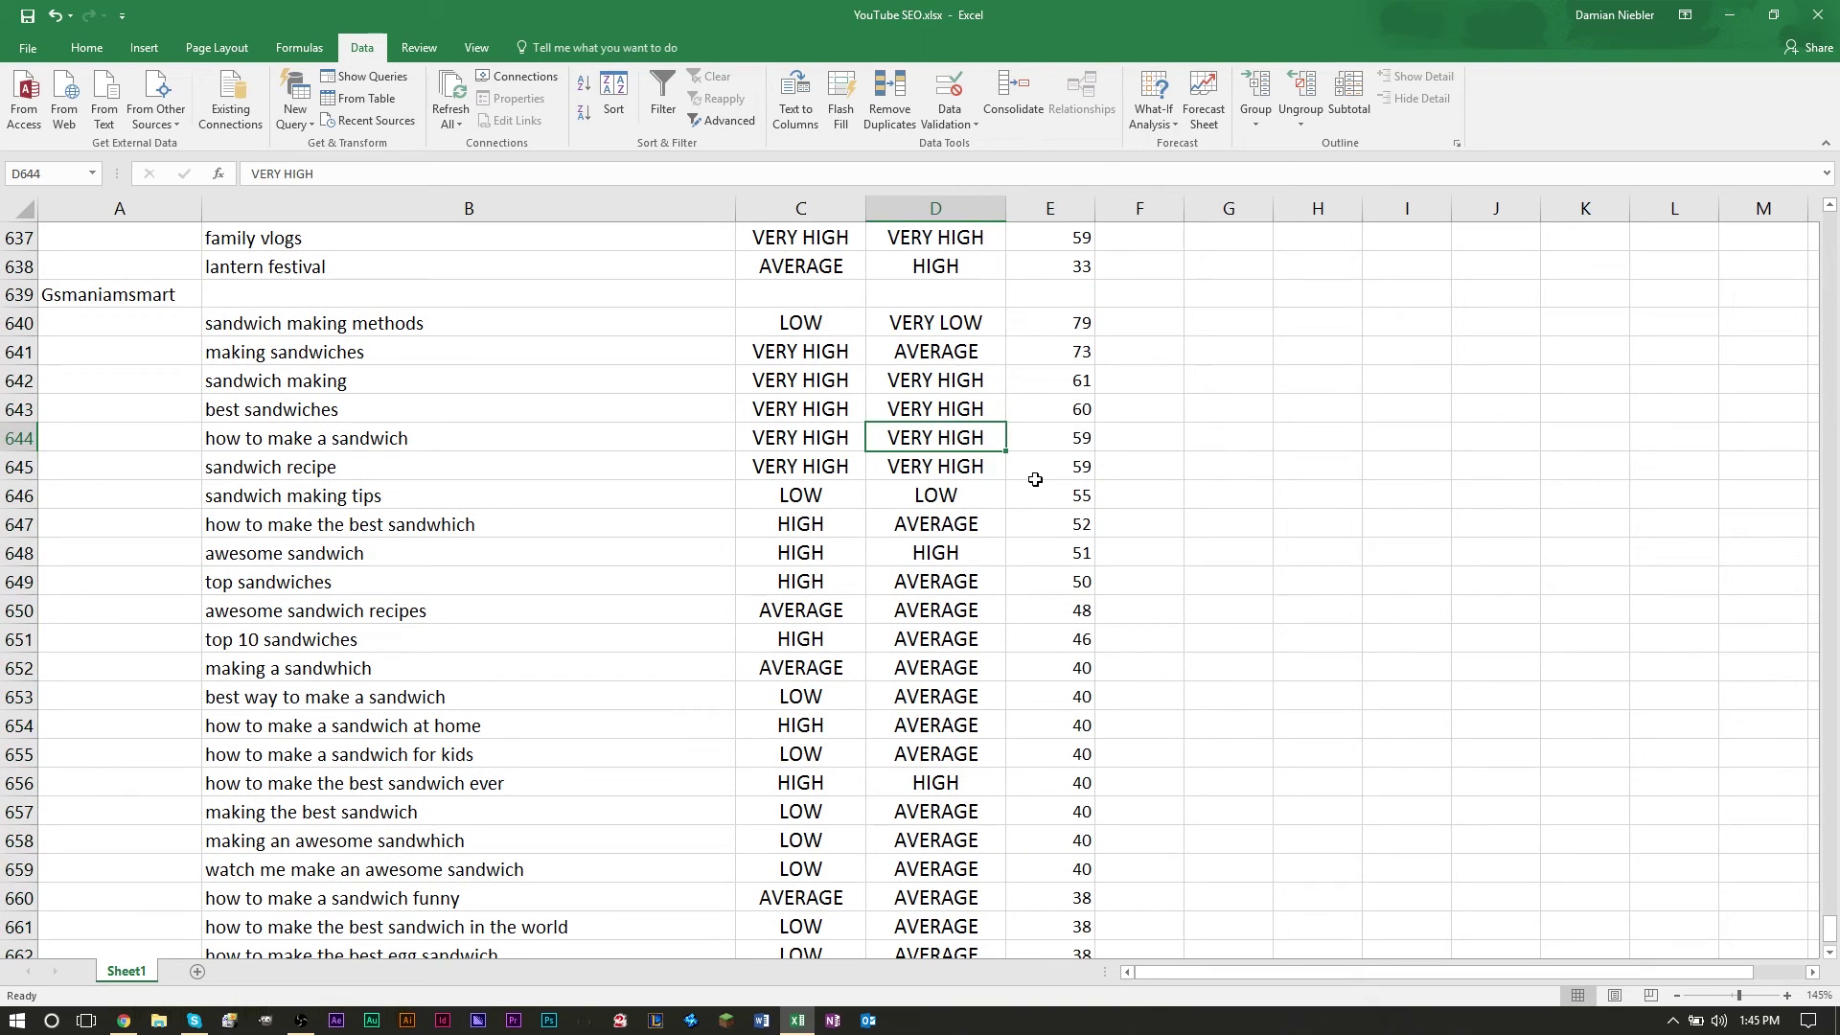
scroll(1041, 382, "down", 1)
scroll(1045, 374, "up", 1)
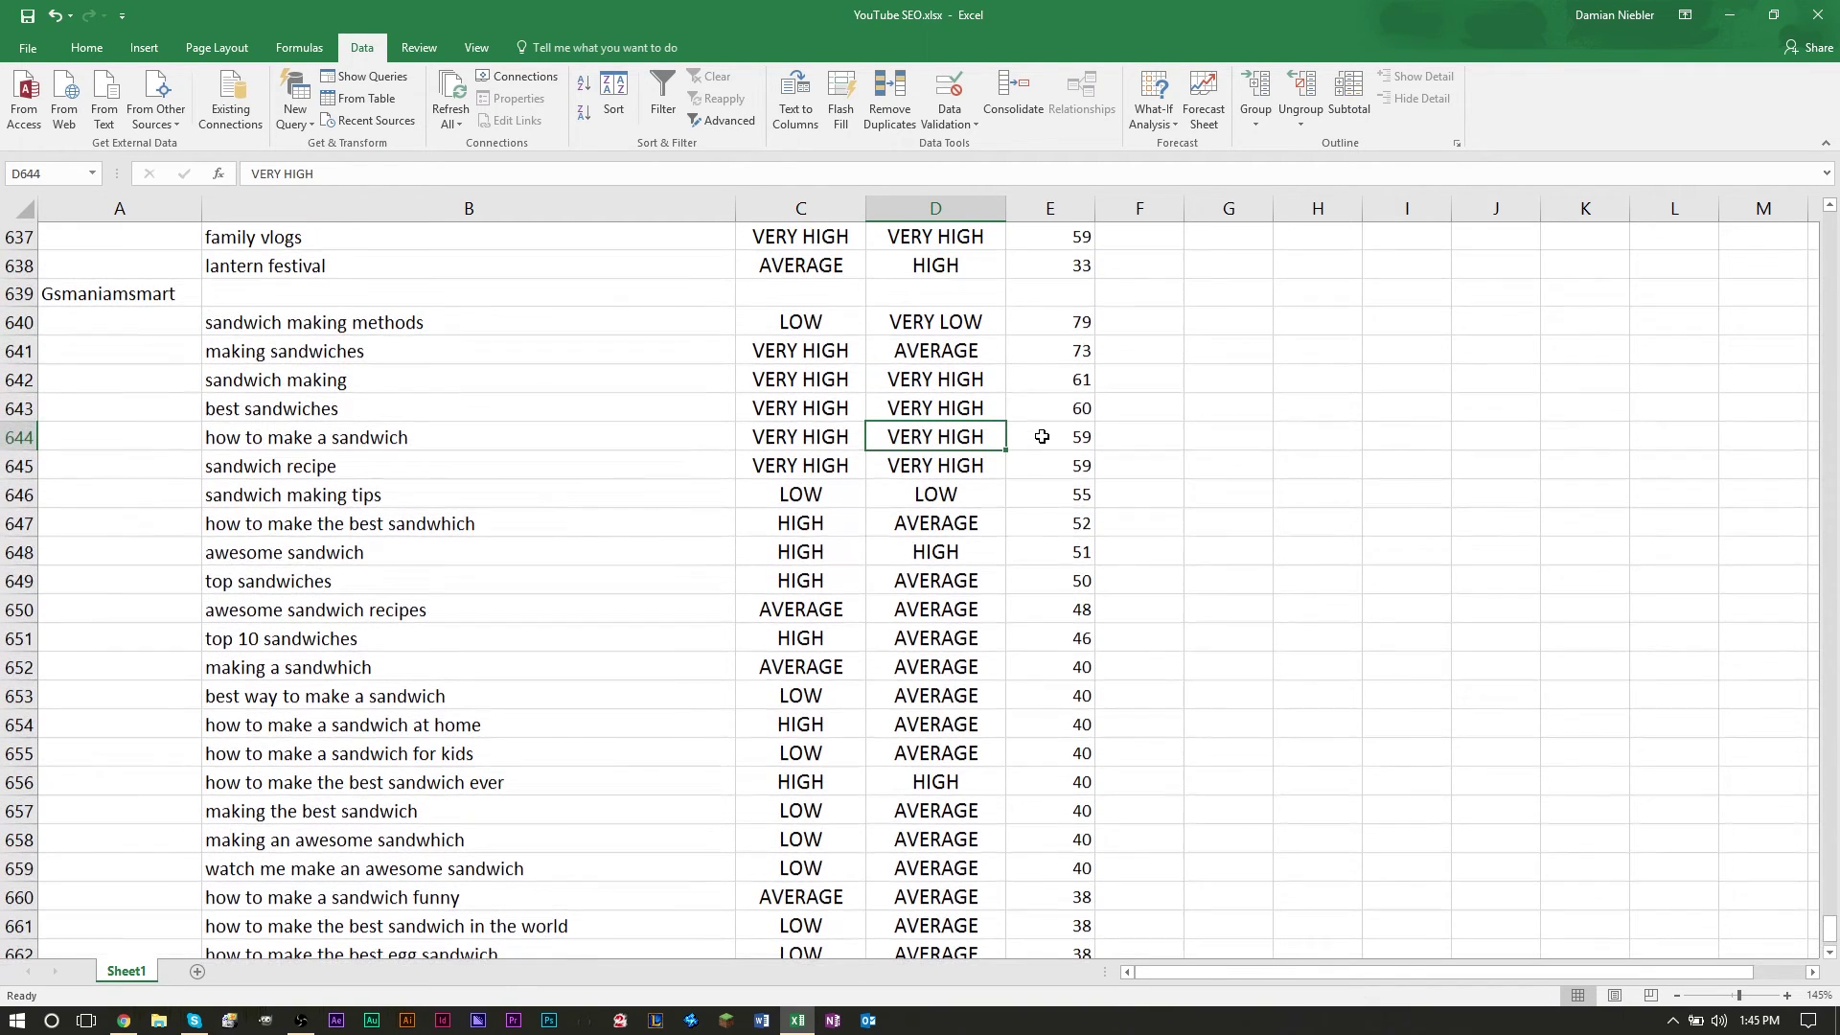
scroll(804, 390, "down", 1)
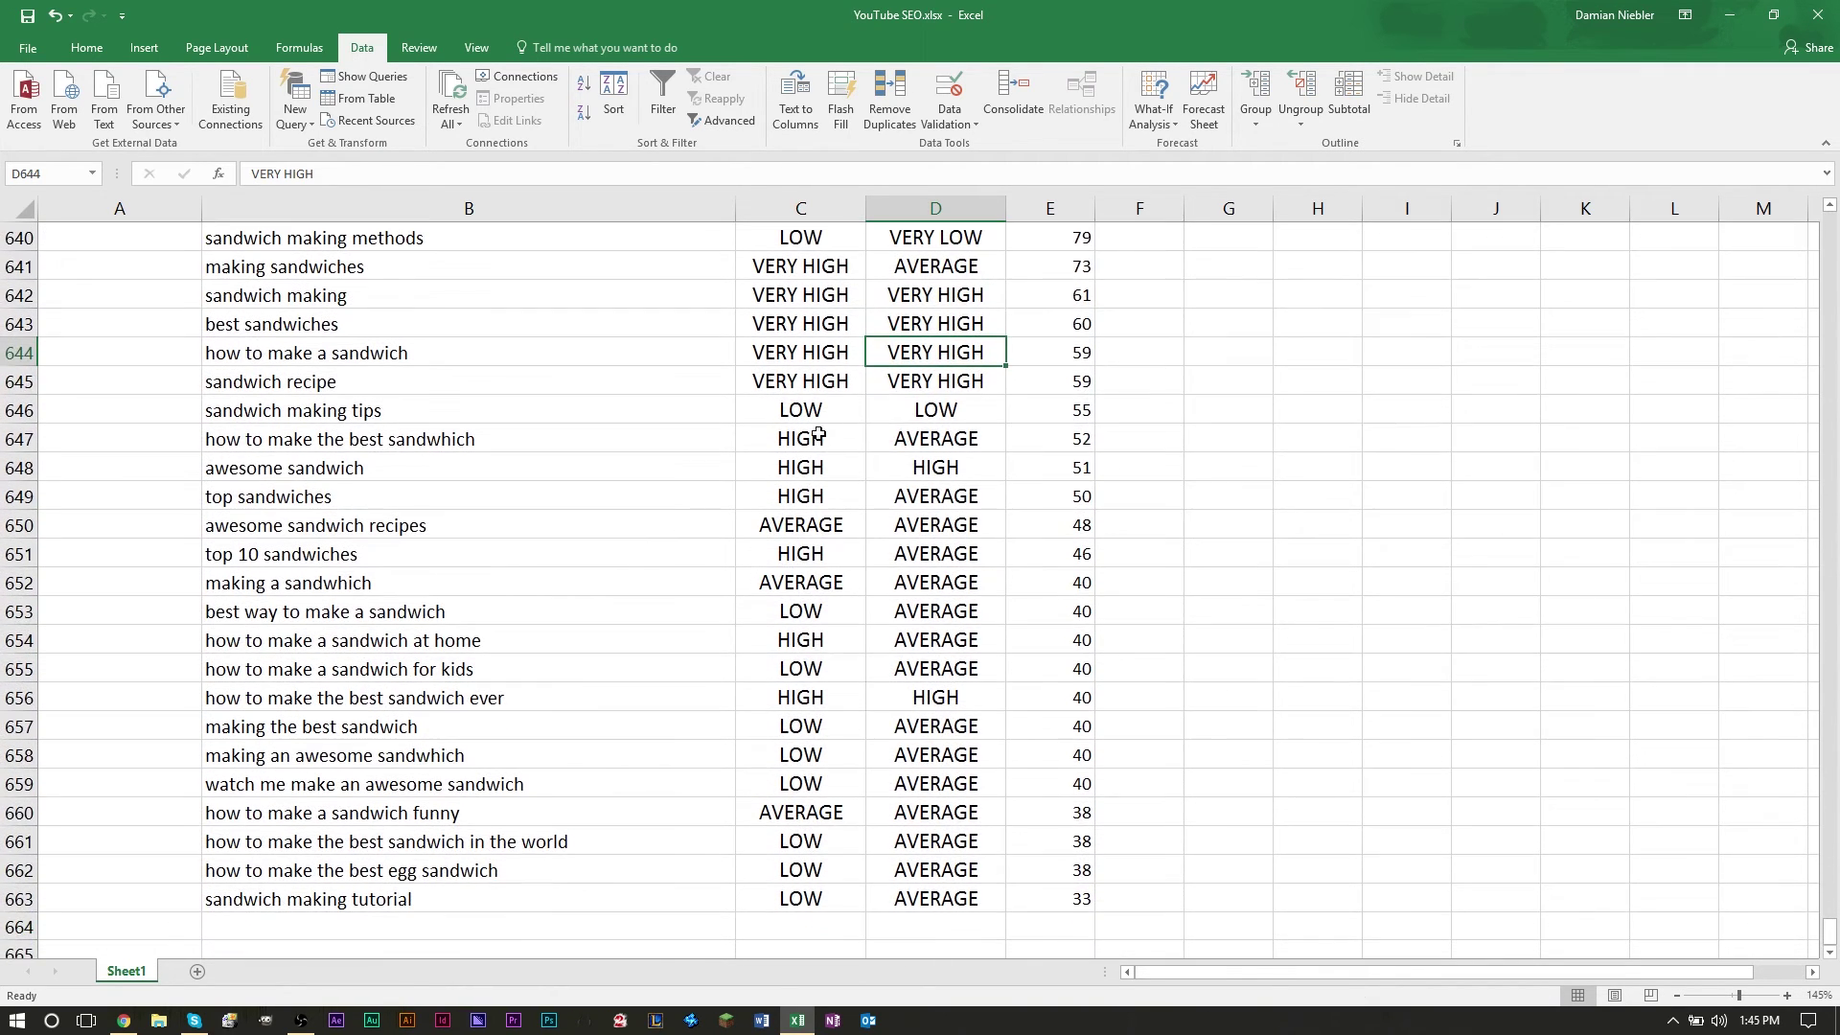
scroll(883, 459, "up", 1)
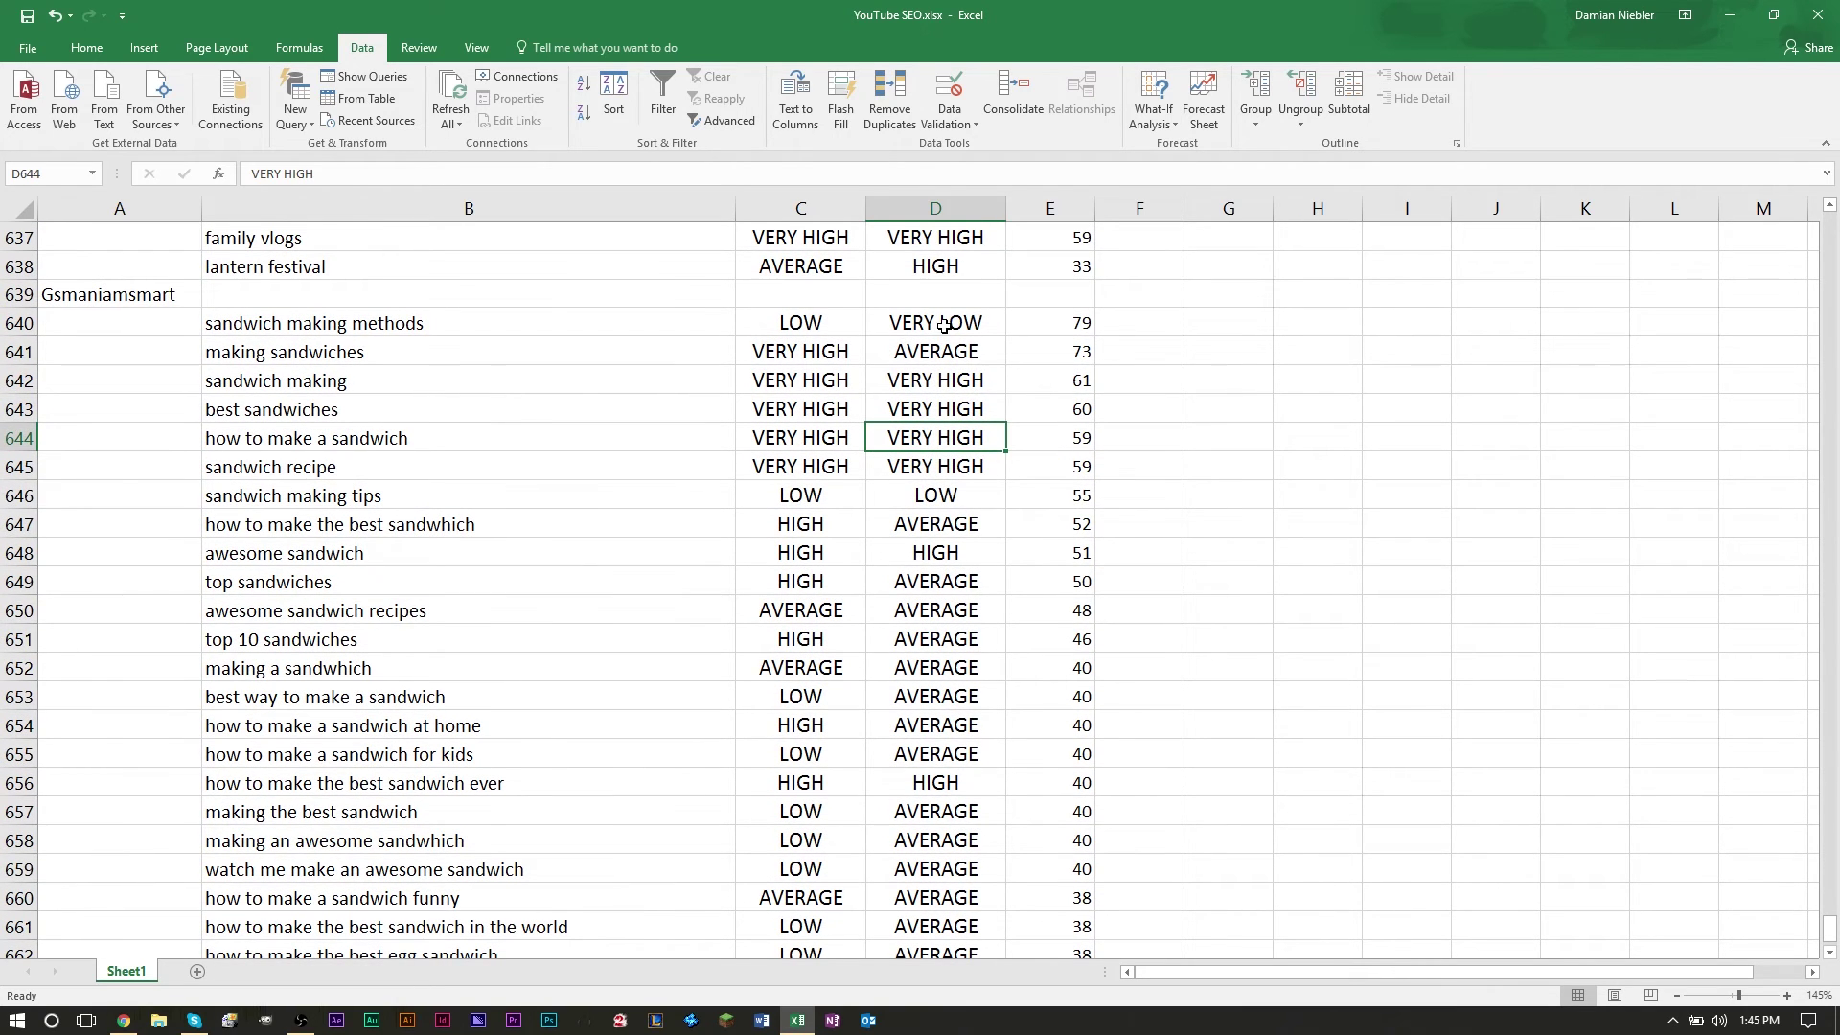
- Examine the competition ratings in column D for the top sandwich keywords from D640 to D649
left_click_drag(950, 321, 944, 410)
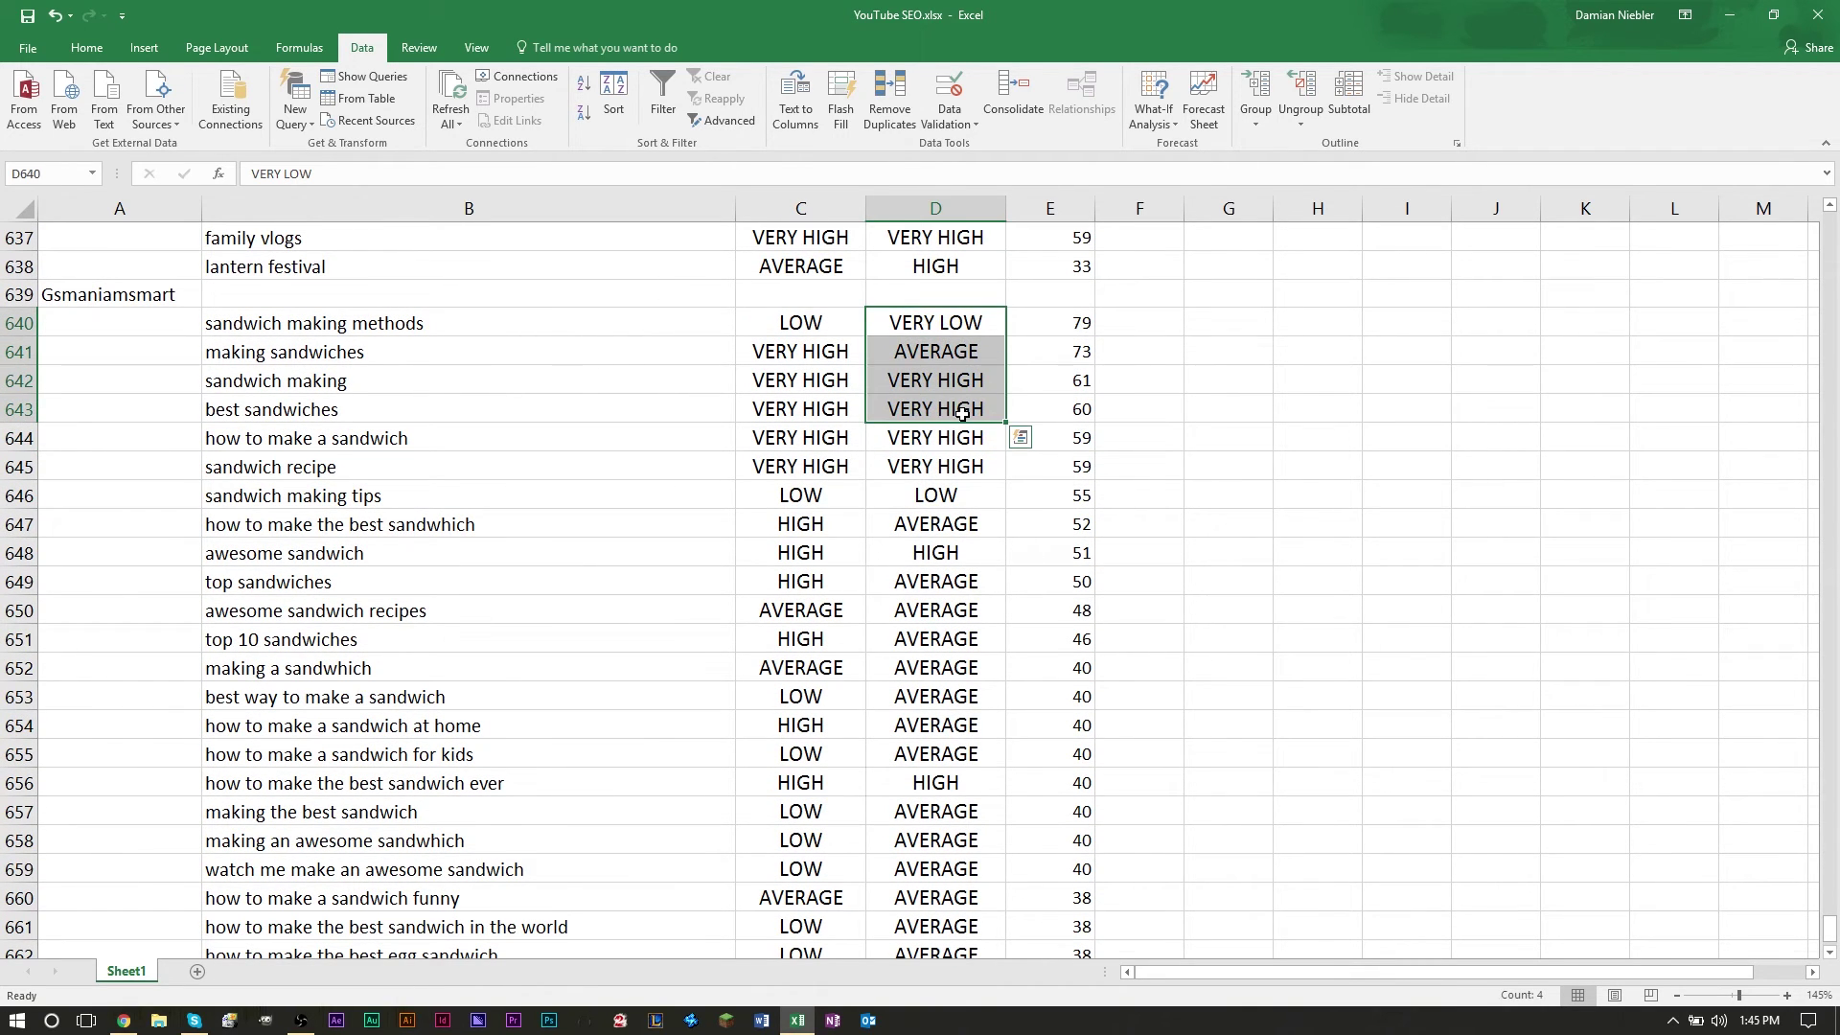
scroll(947, 620, "down", 1)
scroll(920, 658, "up", 1)
left_click(922, 577)
left_click(936, 522)
left_click(939, 432)
scroll(808, 606, "down", 1)
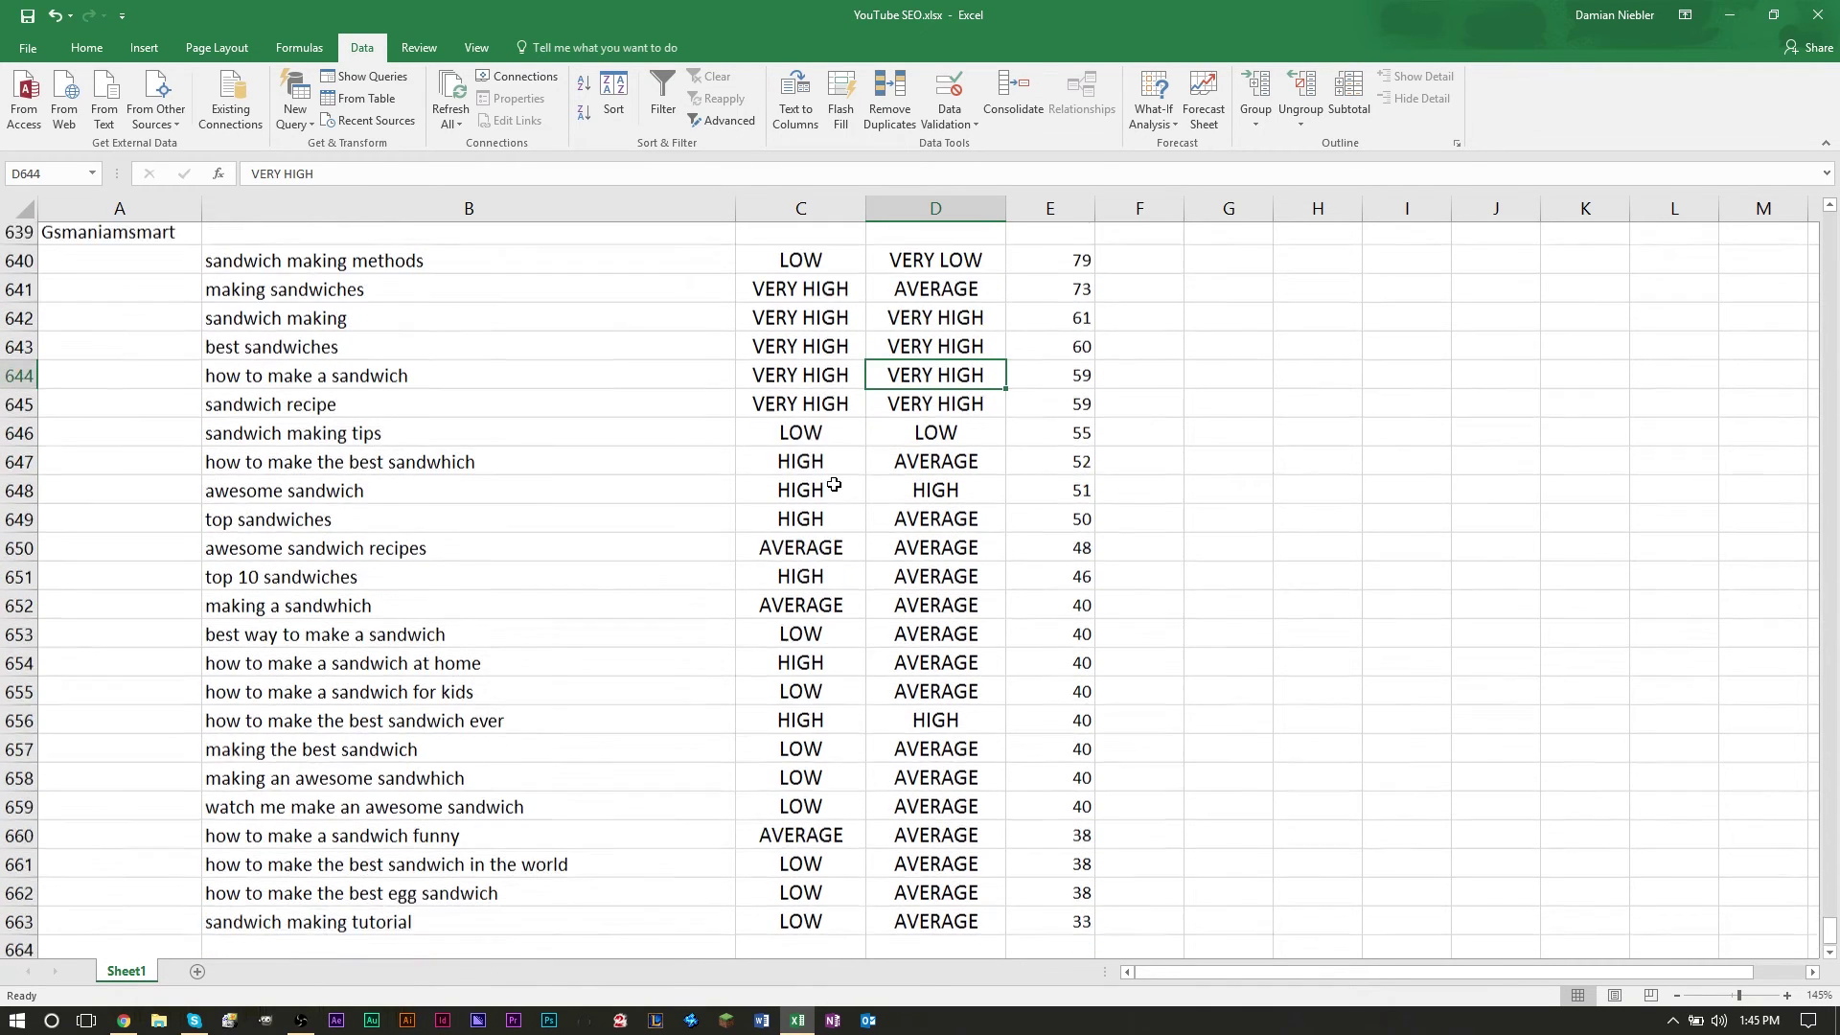
- Compare the search volume ratings in column C with the competition ratings in column D, focusing on rows 641 to 645
scroll(807, 606, "up", 1)
left_click_drag(800, 525, 801, 668)
left_click(813, 494)
scroll(822, 599, "down", 1)
scroll(822, 598, "up", 1)
left_click_drag(803, 353, 800, 469)
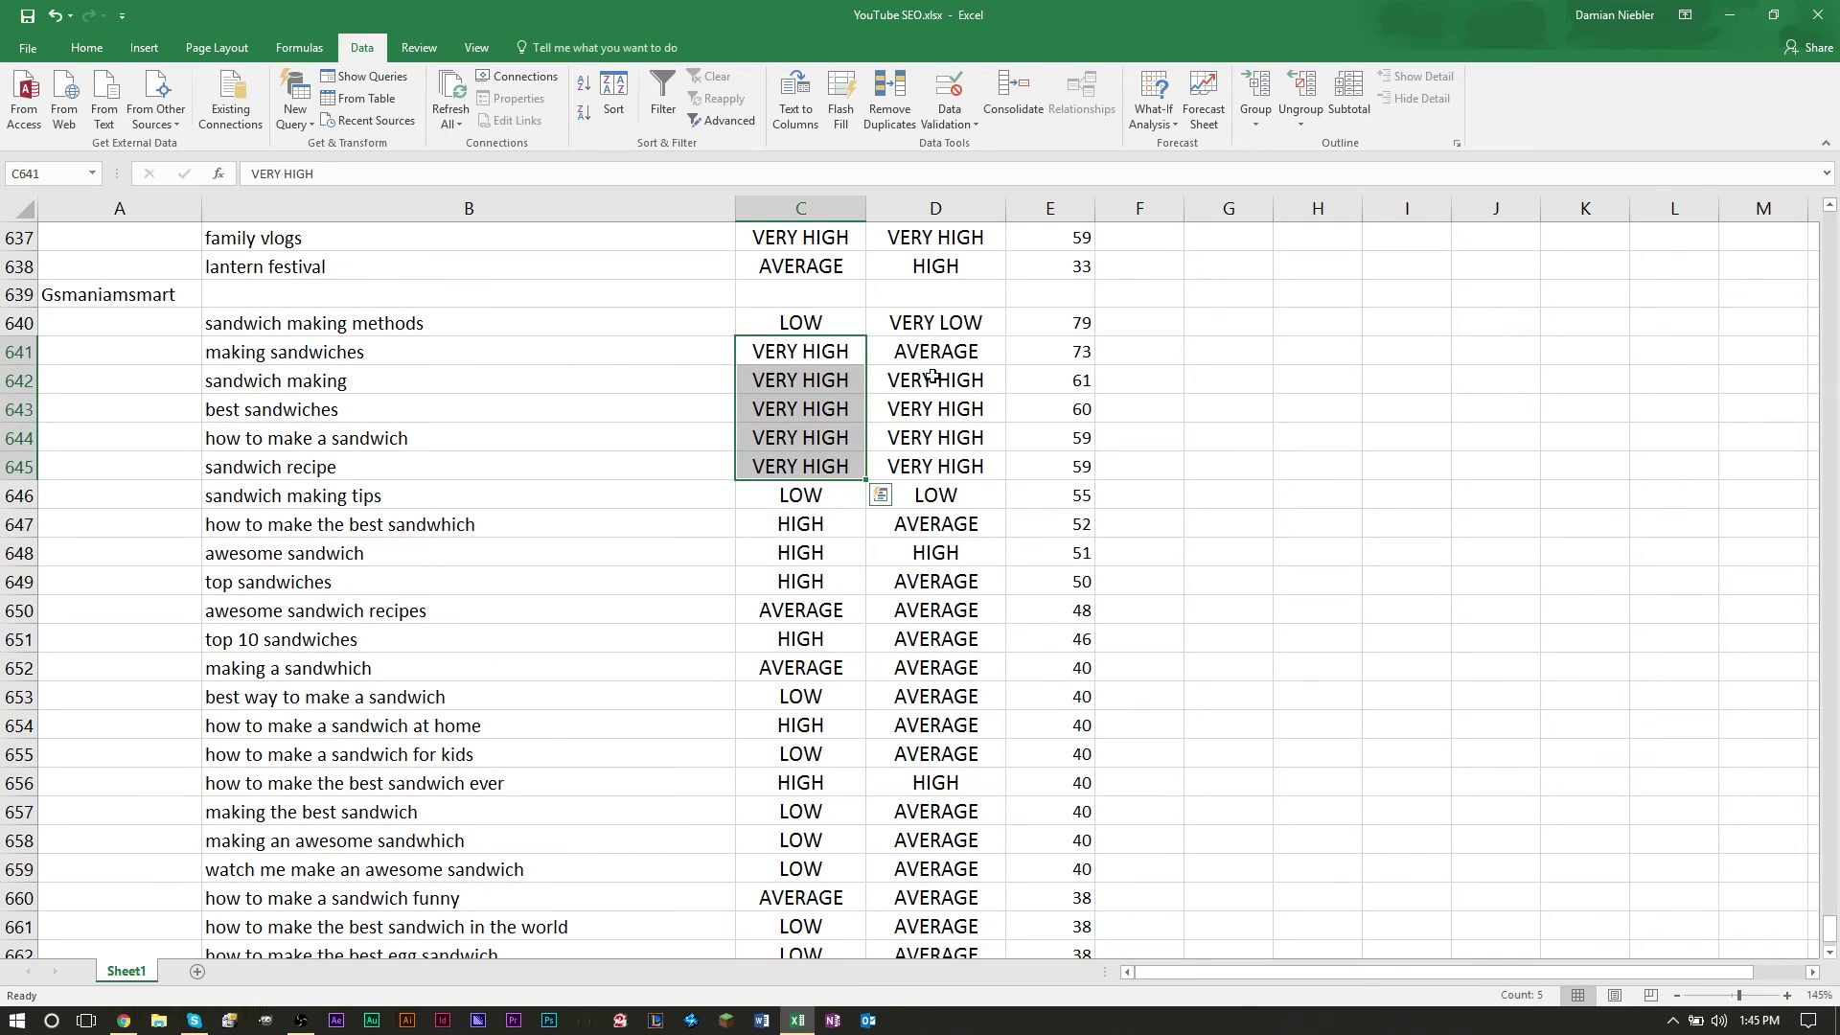
left_click_drag(935, 352, 940, 467)
left_click(957, 462)
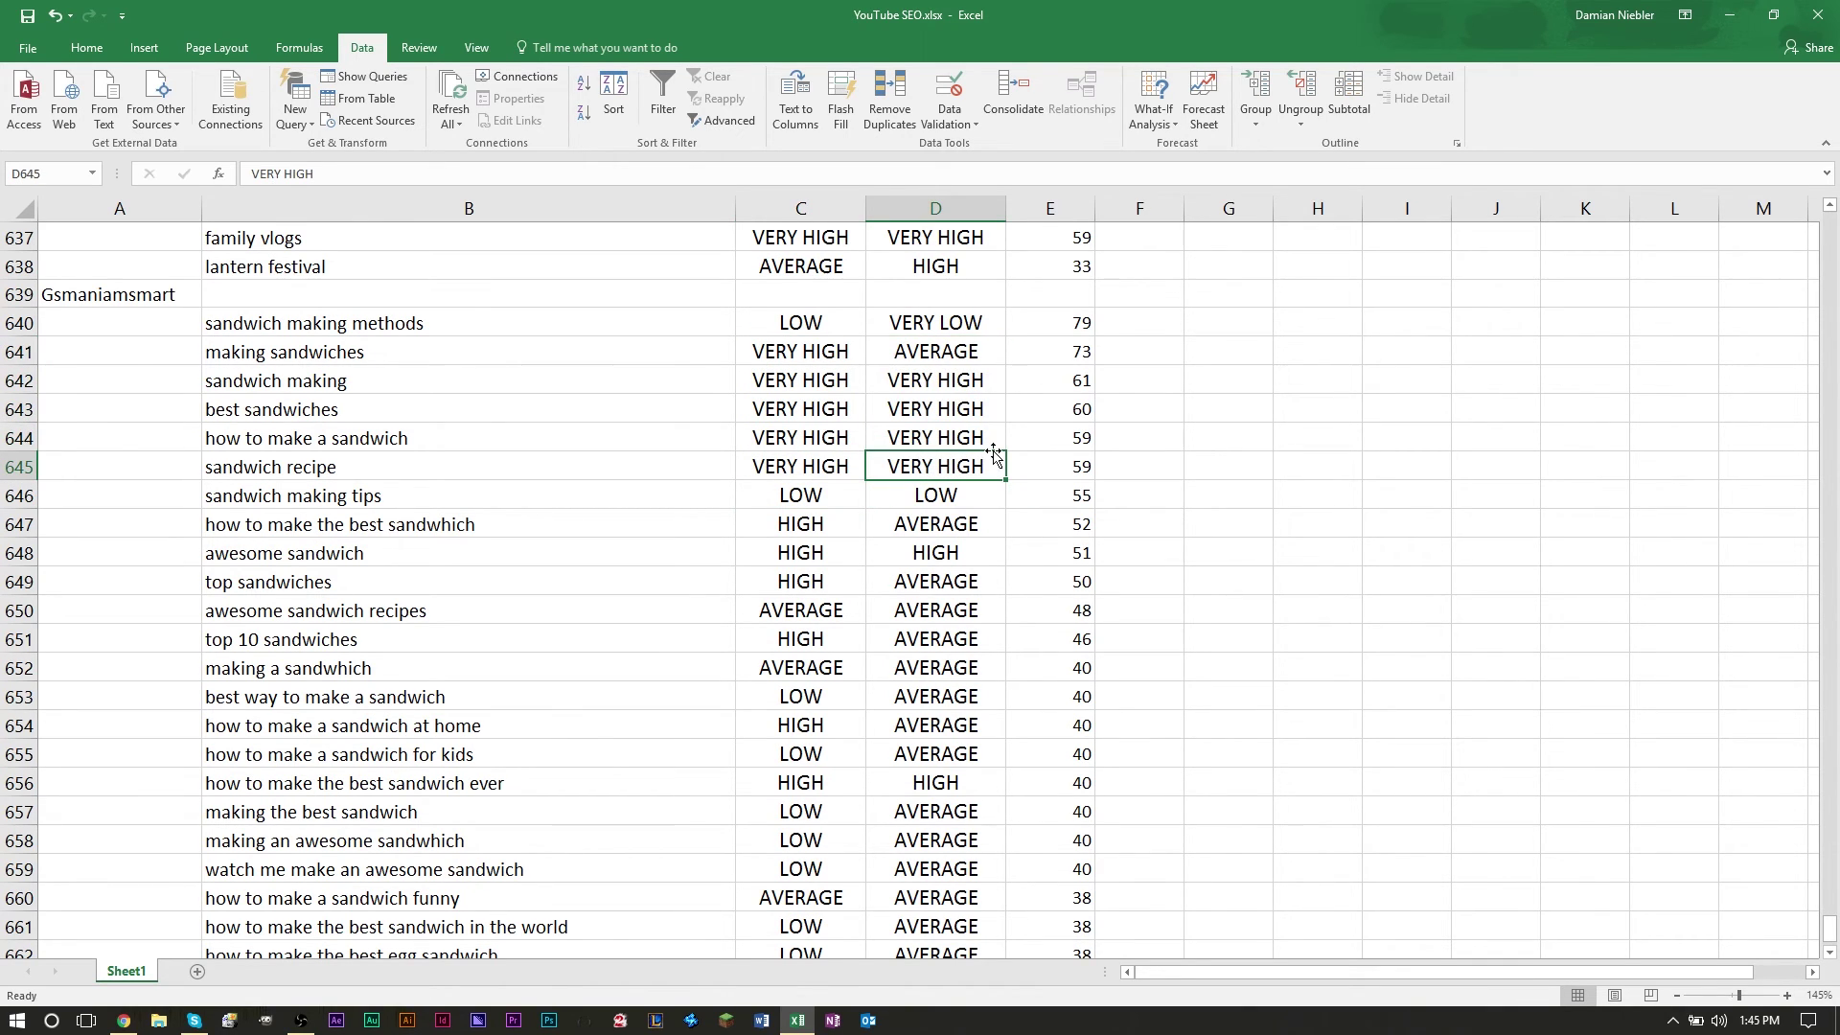
- Look over the earlier keyword lists in the sheet, then switch to the YouTube edit page of the Beauty and the Beast trailer video
scroll(910, 498, "up", 10)
scroll(911, 498, "up", 20)
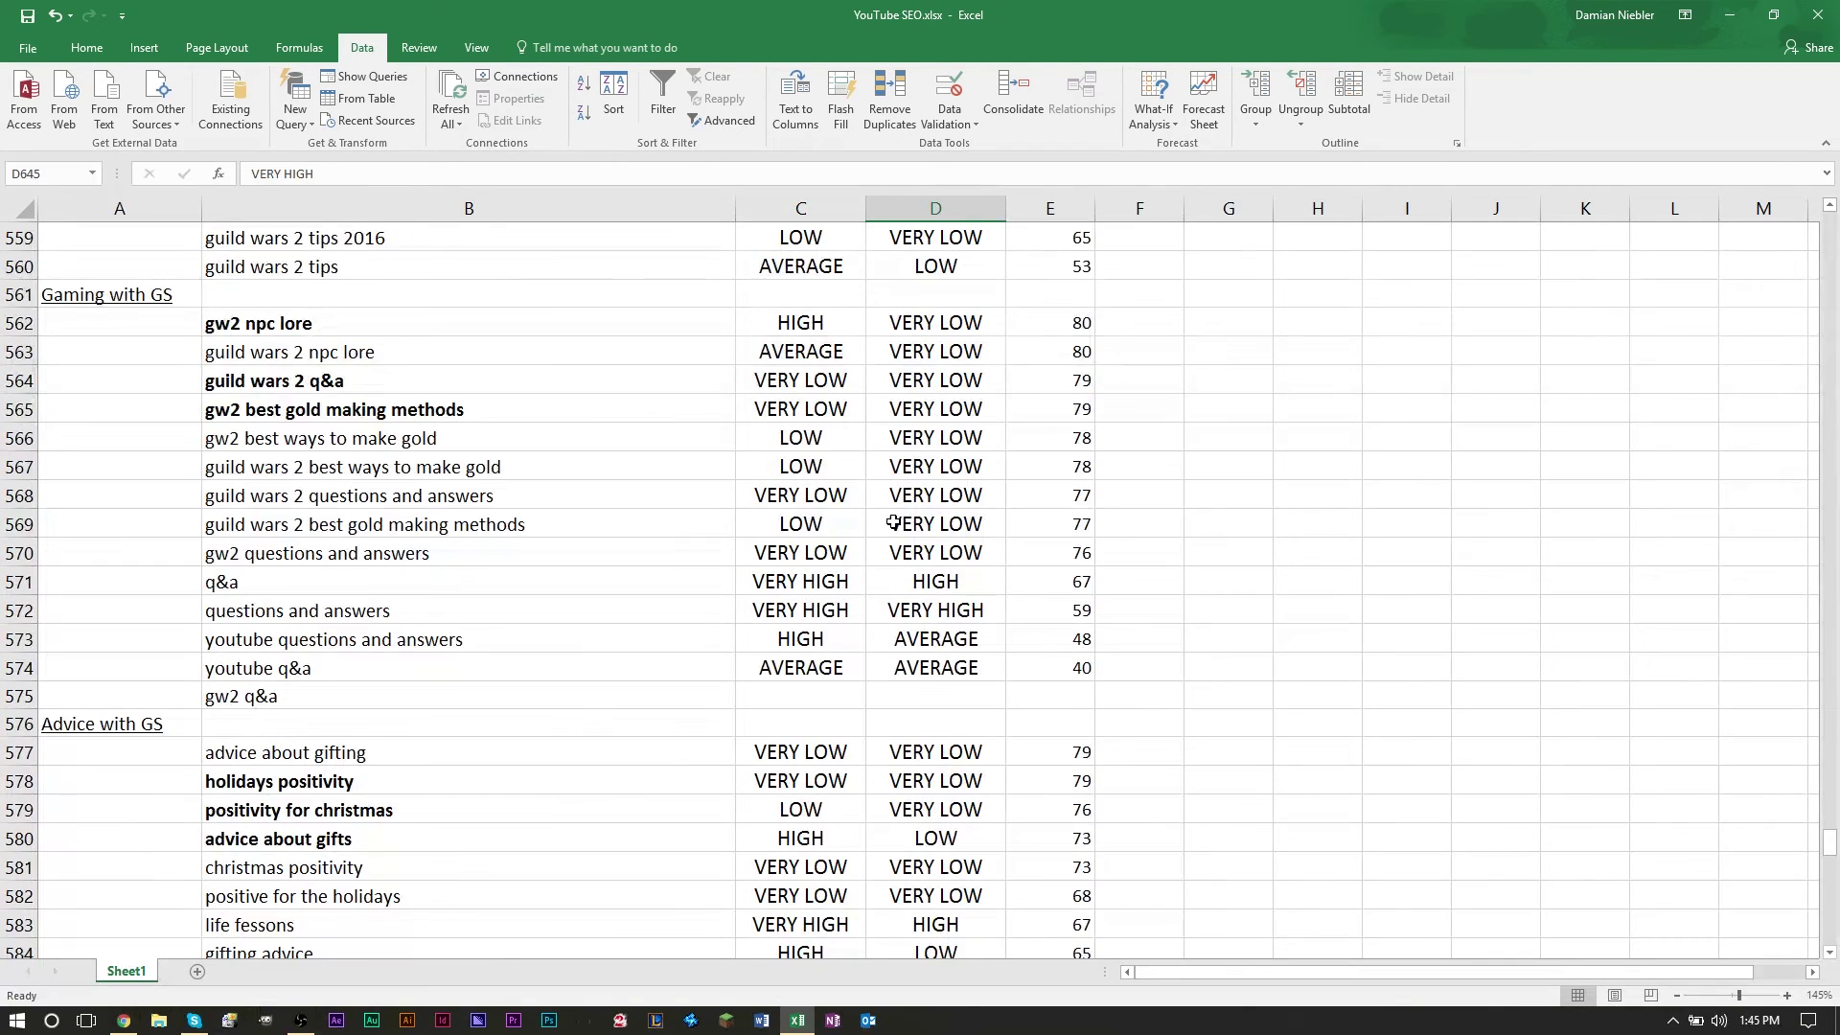
key("alt+Tab")
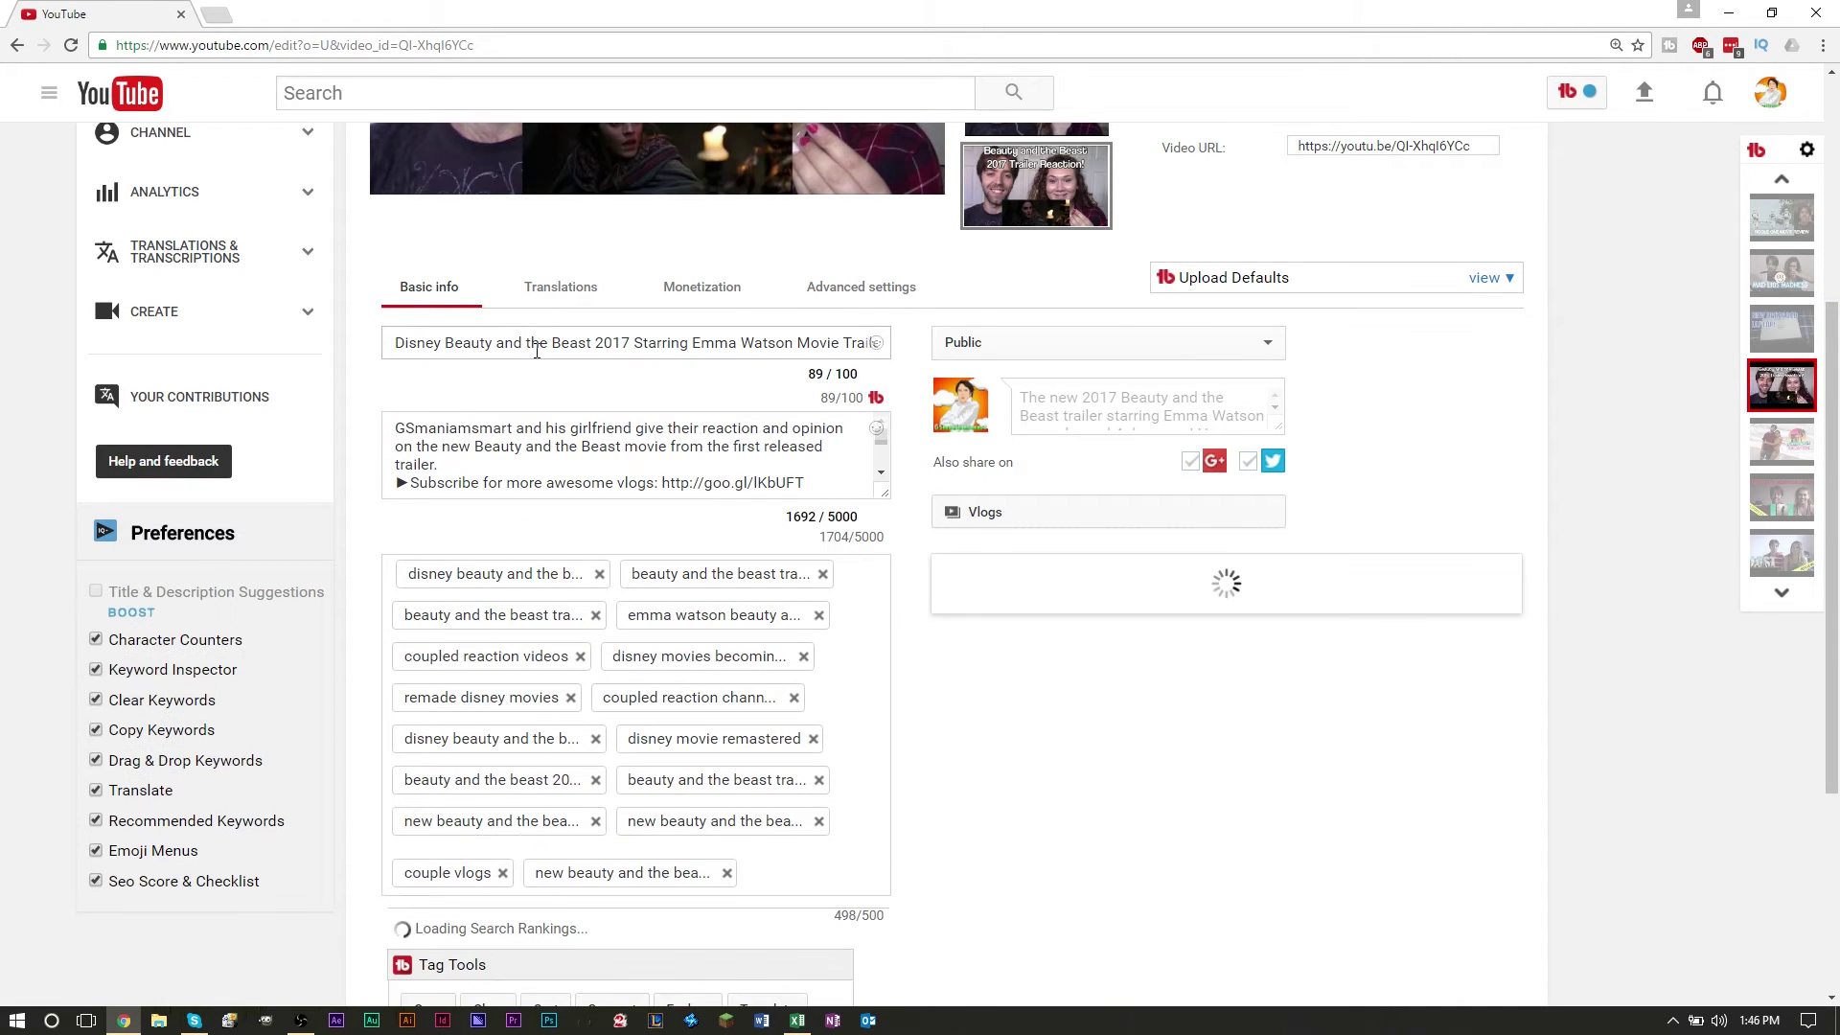
- Examine the Beauty and the Beast video's full title, its vidIQ SEO score and actionable score, and its view statistics
double_click(707, 343)
left_click_drag(976, 342, 982, 345)
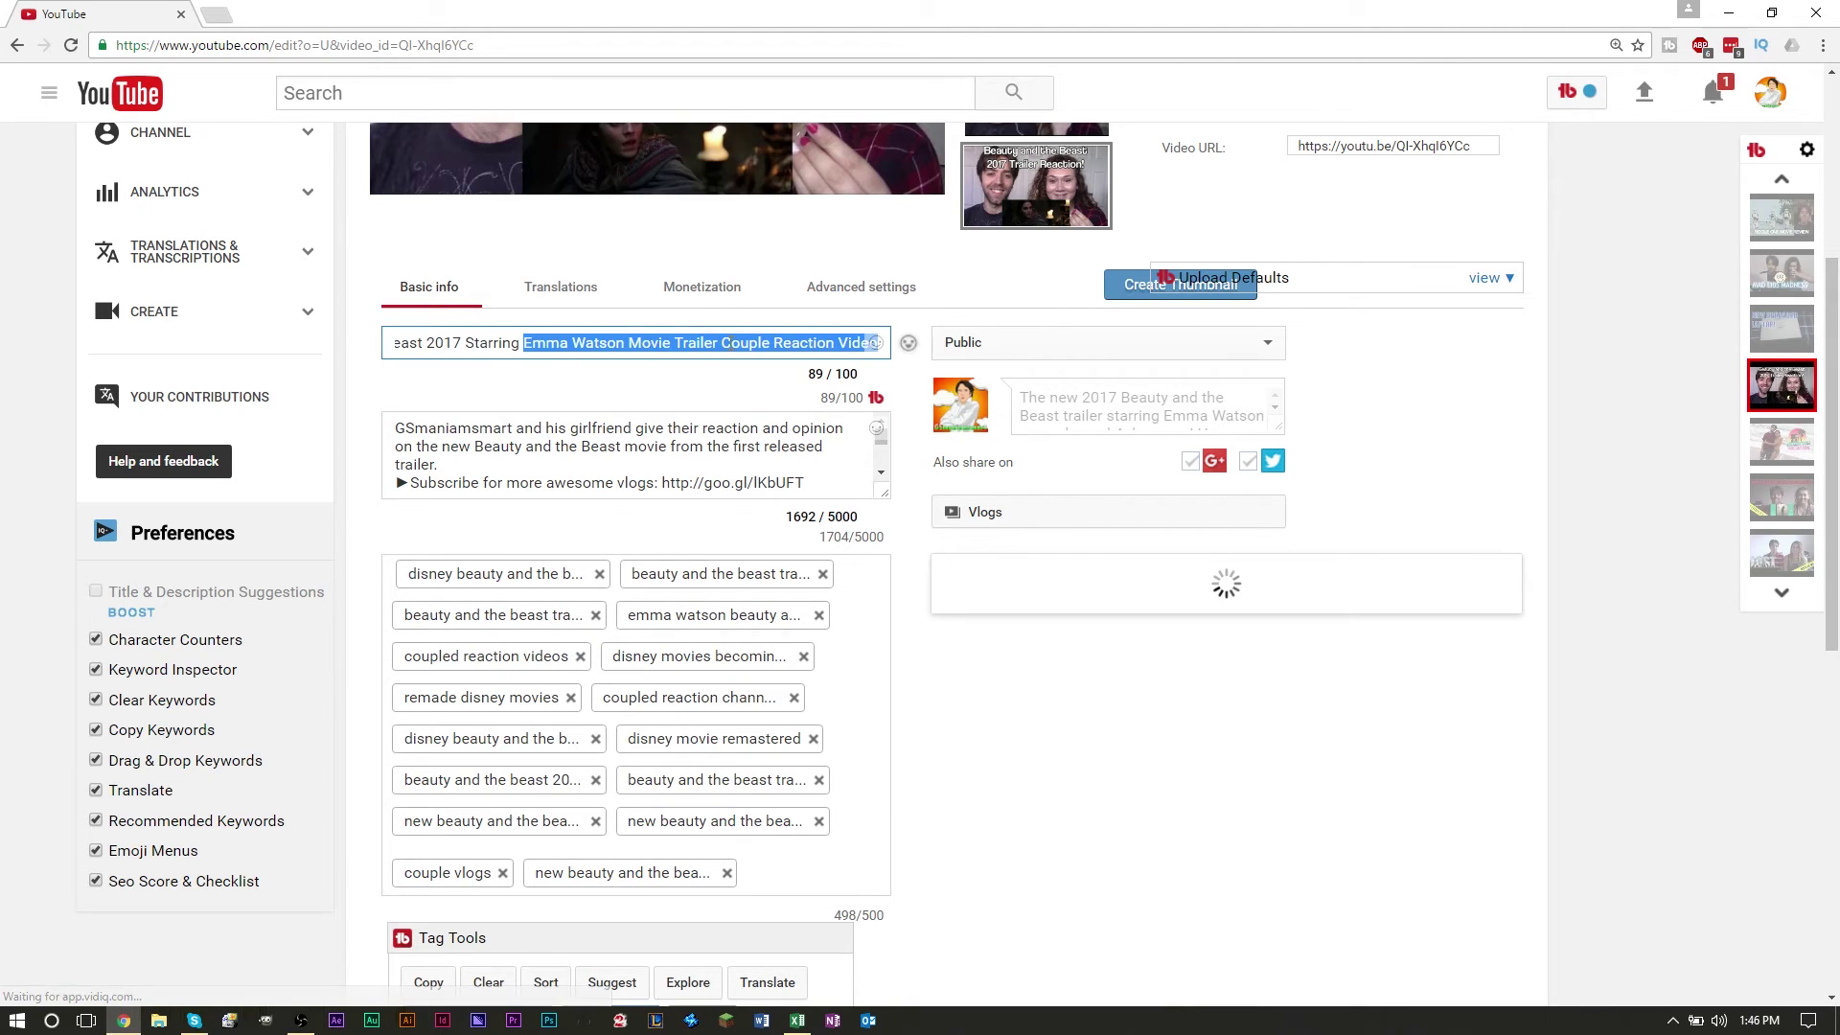
scroll(1052, 506, "down", 1)
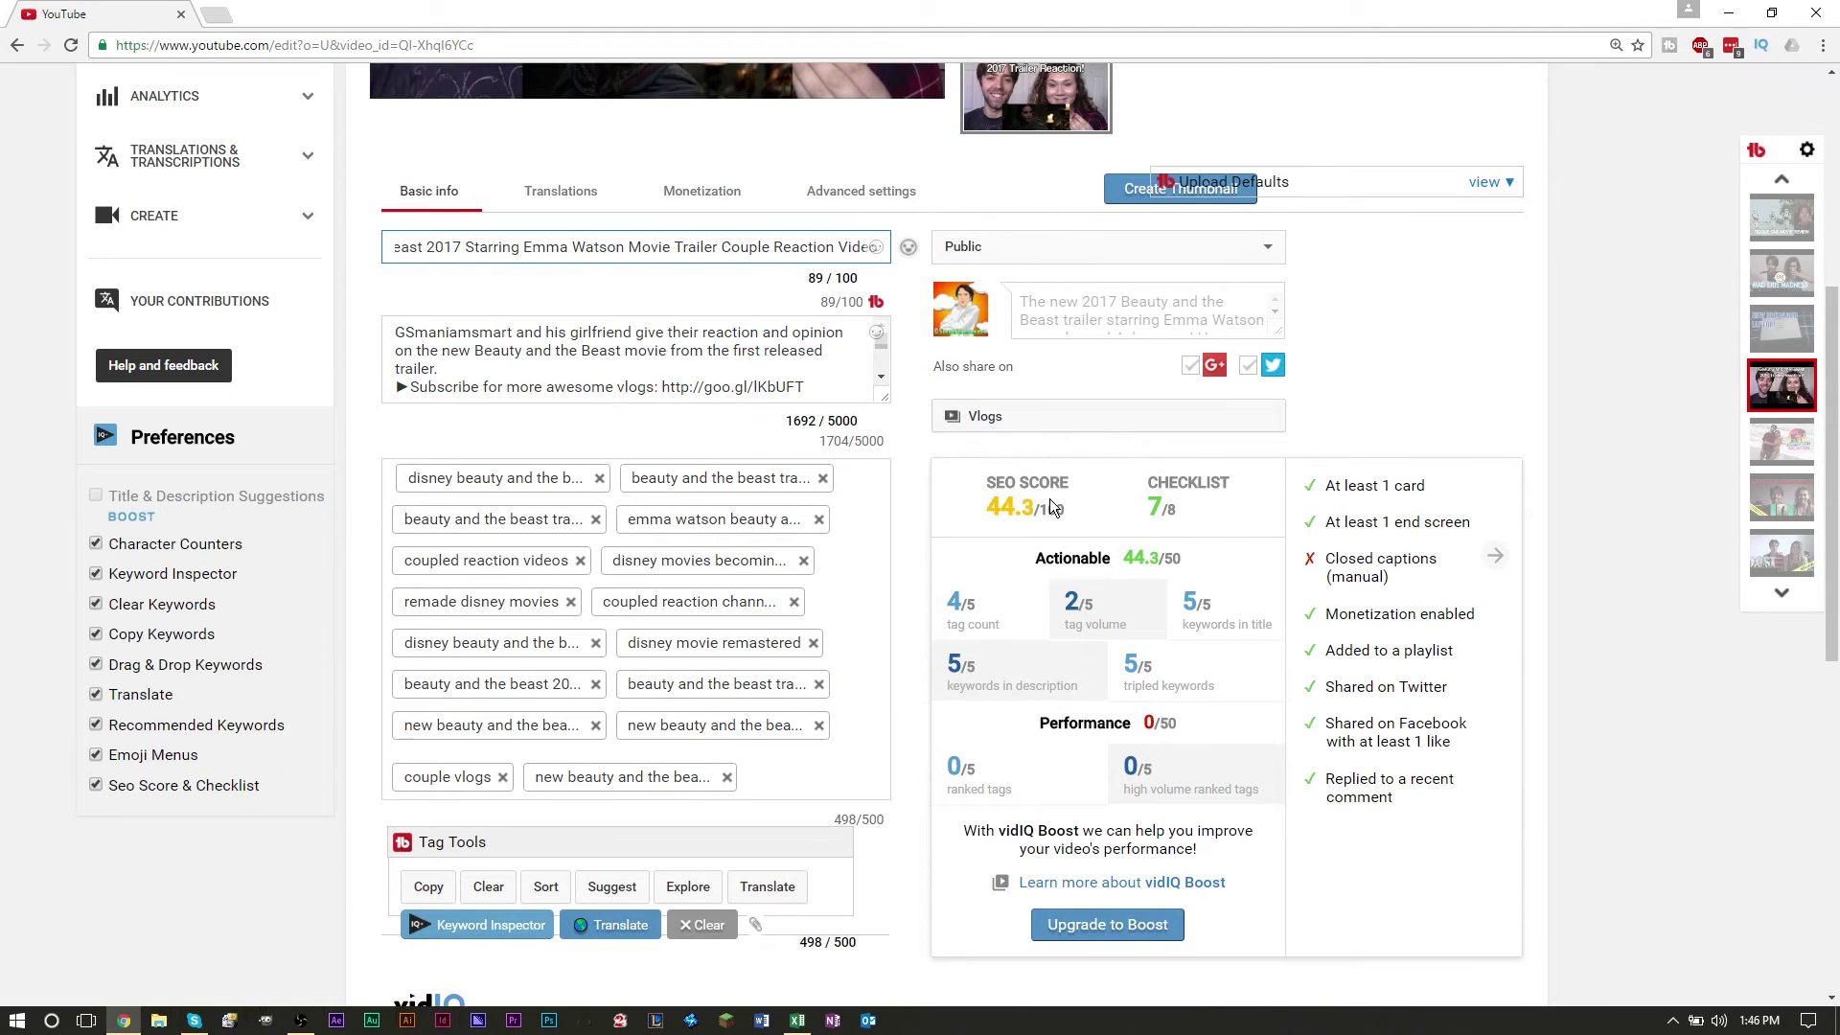
left_click_drag(530, 254, 327, 248)
left_click(527, 248)
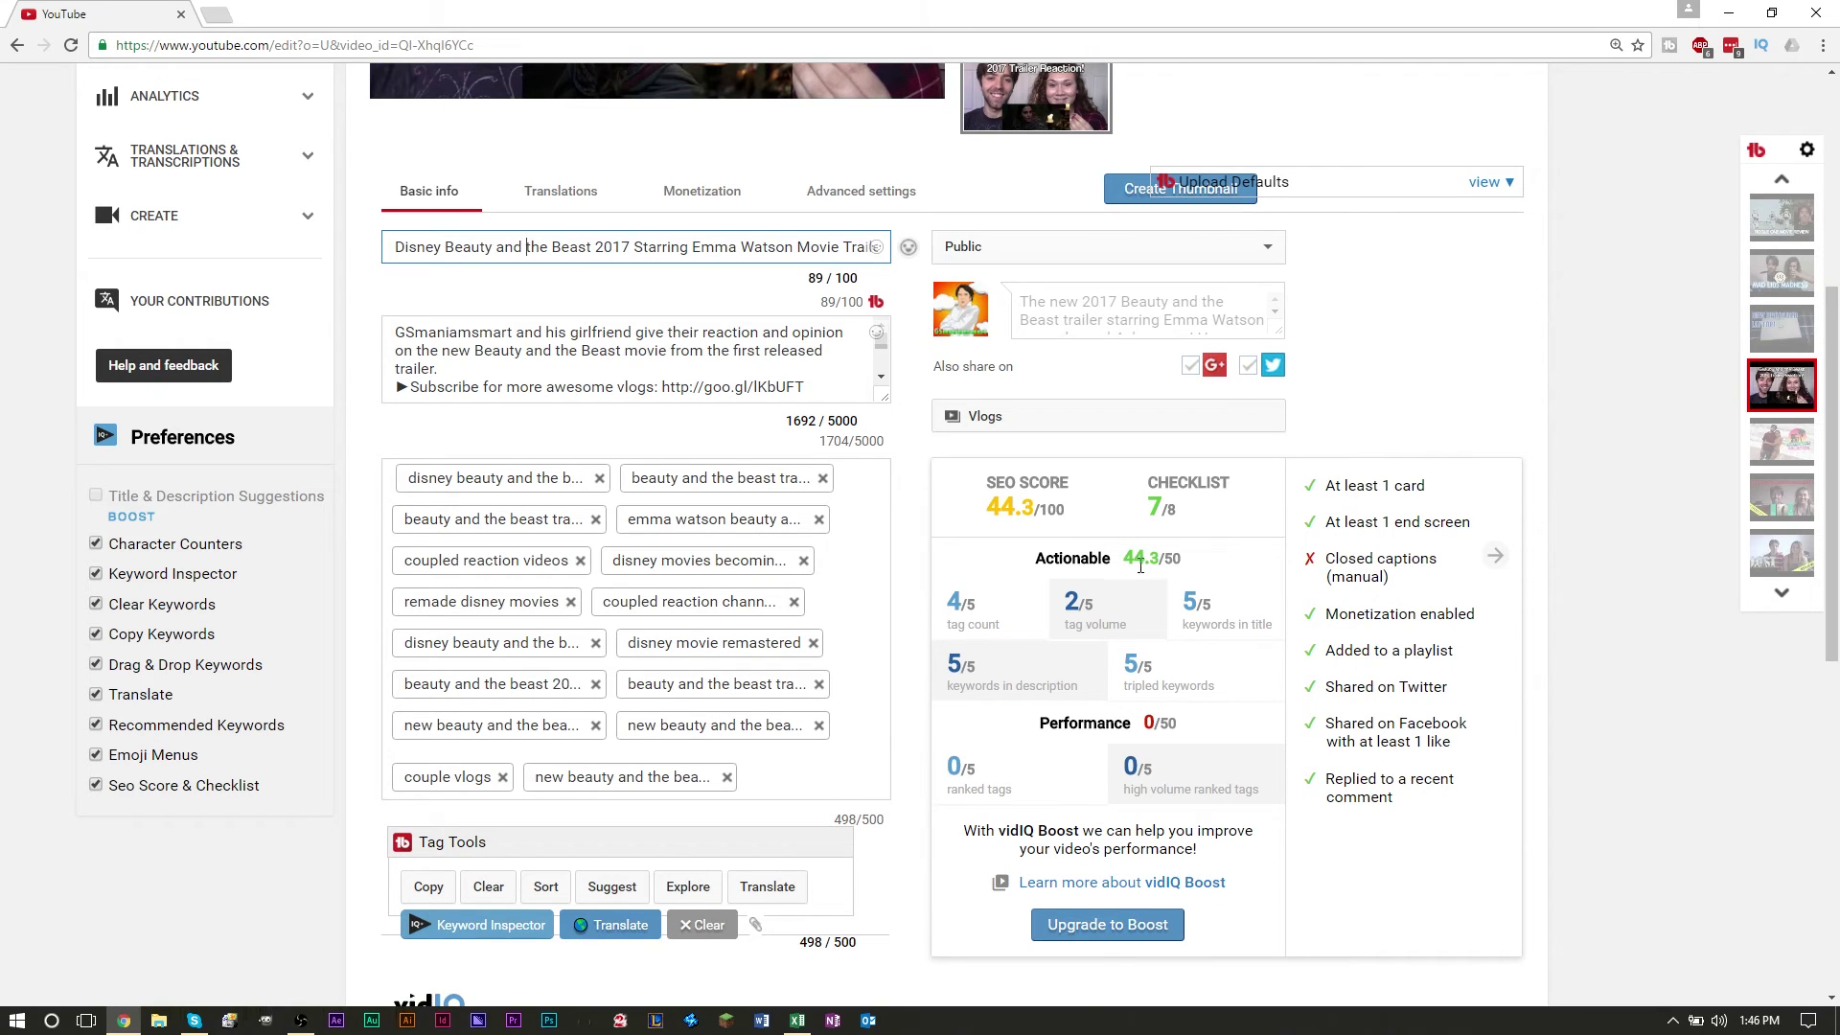
left_click_drag(1119, 561, 1167, 559)
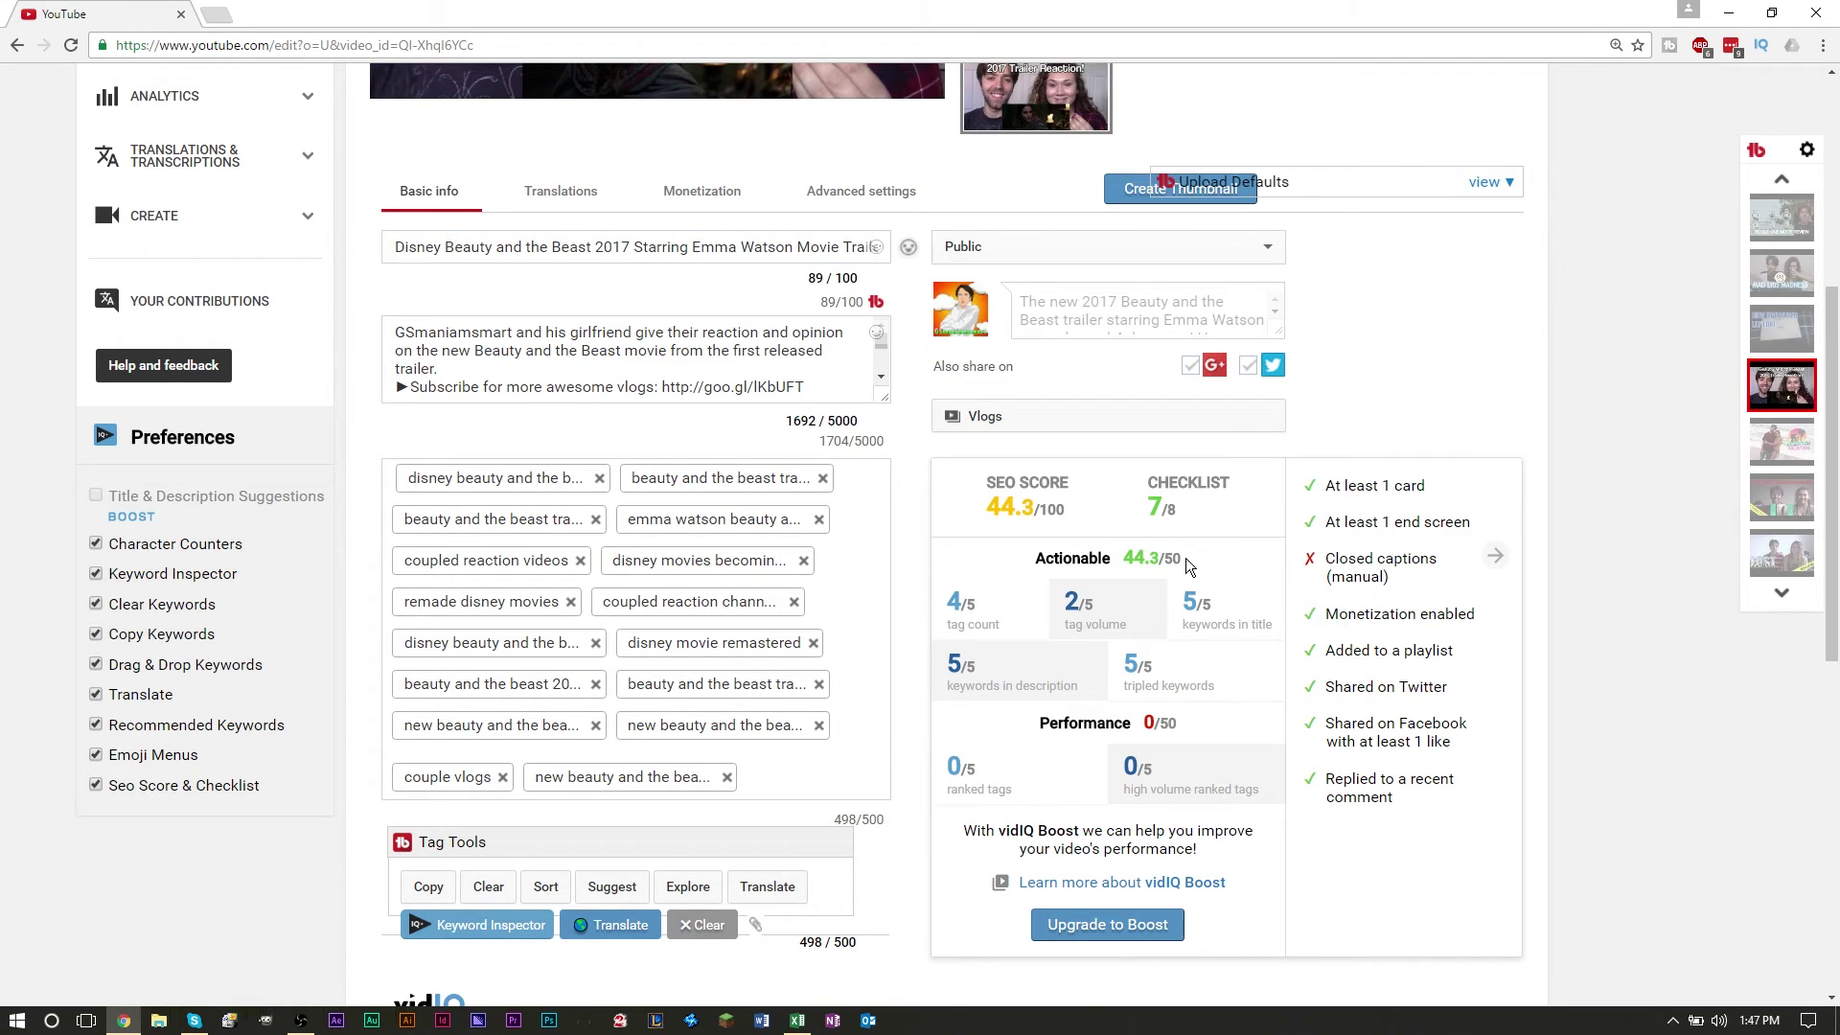
scroll(994, 343, "up", 3)
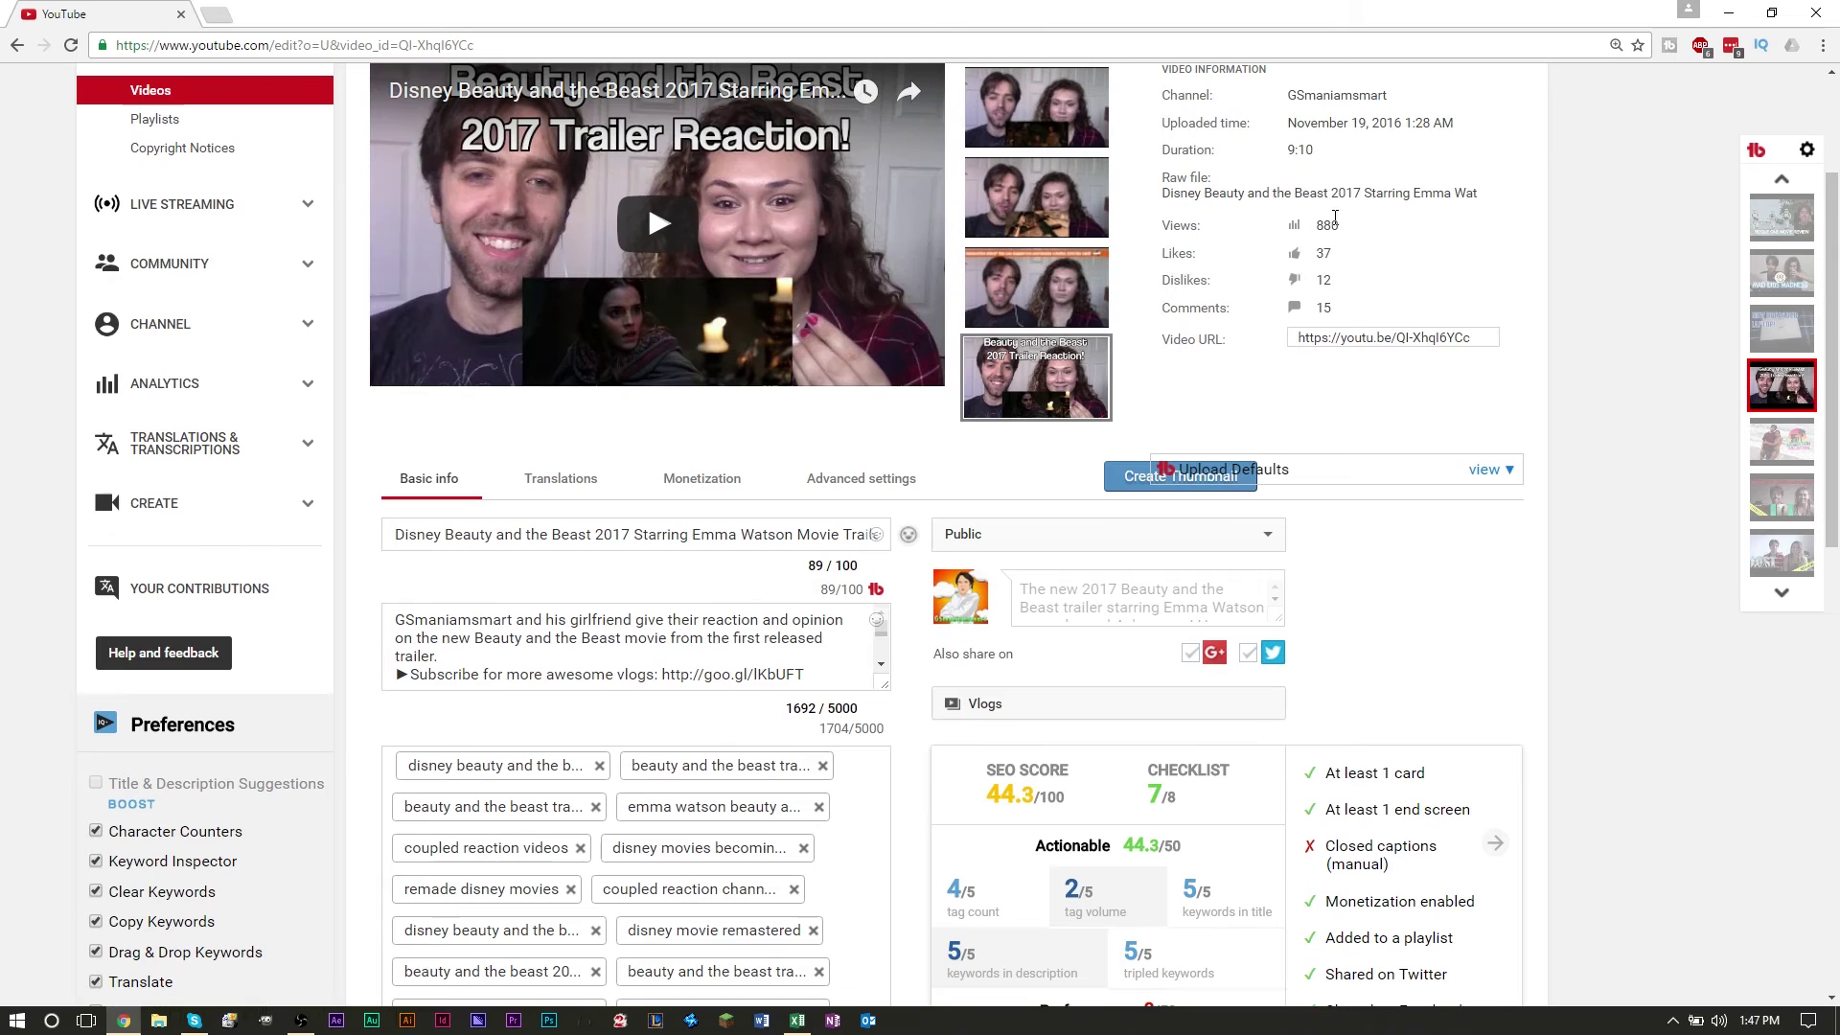
scroll(1172, 321, "down", 3)
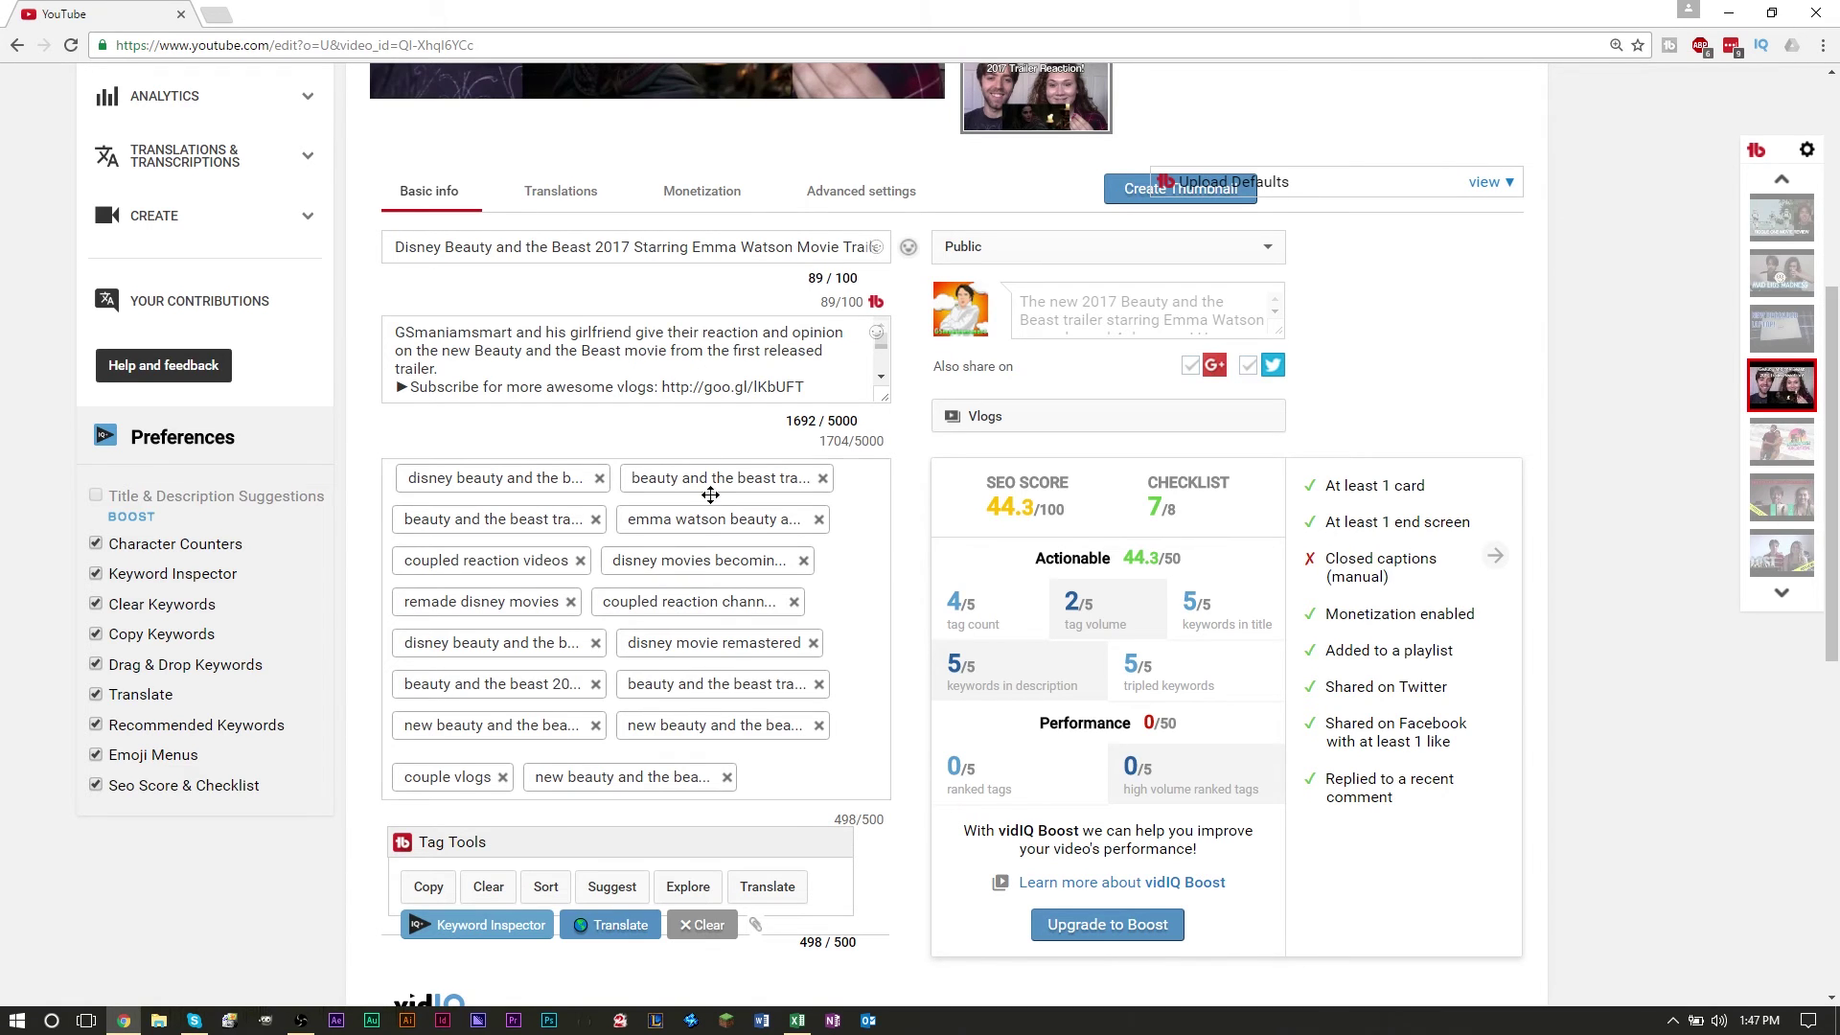
- Switch to the YouTube SEO workbook in Excel and examine the volume, competition and overall score of "disney beauty and the beast 2017" in row 97
key("alt+Tab")
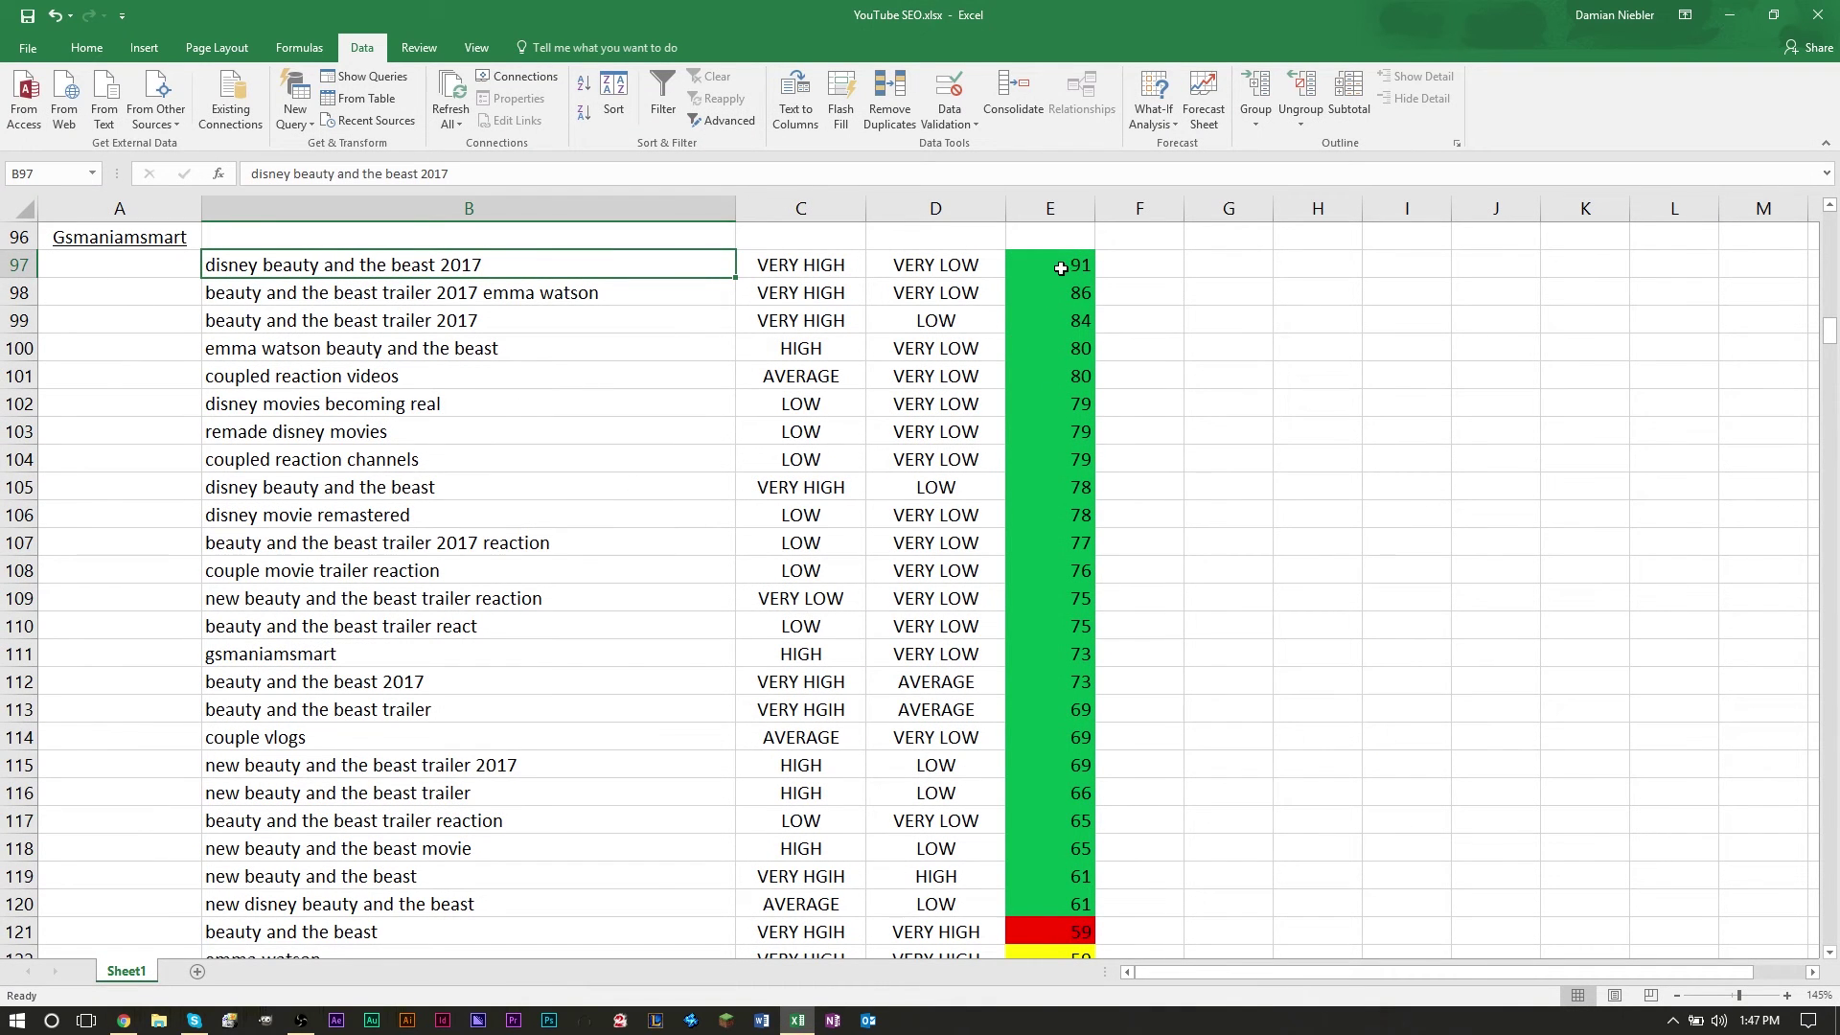
left_click_drag(531, 268, 1025, 270)
left_click(1016, 319)
left_click_drag(425, 260, 1044, 270)
left_click(1033, 310)
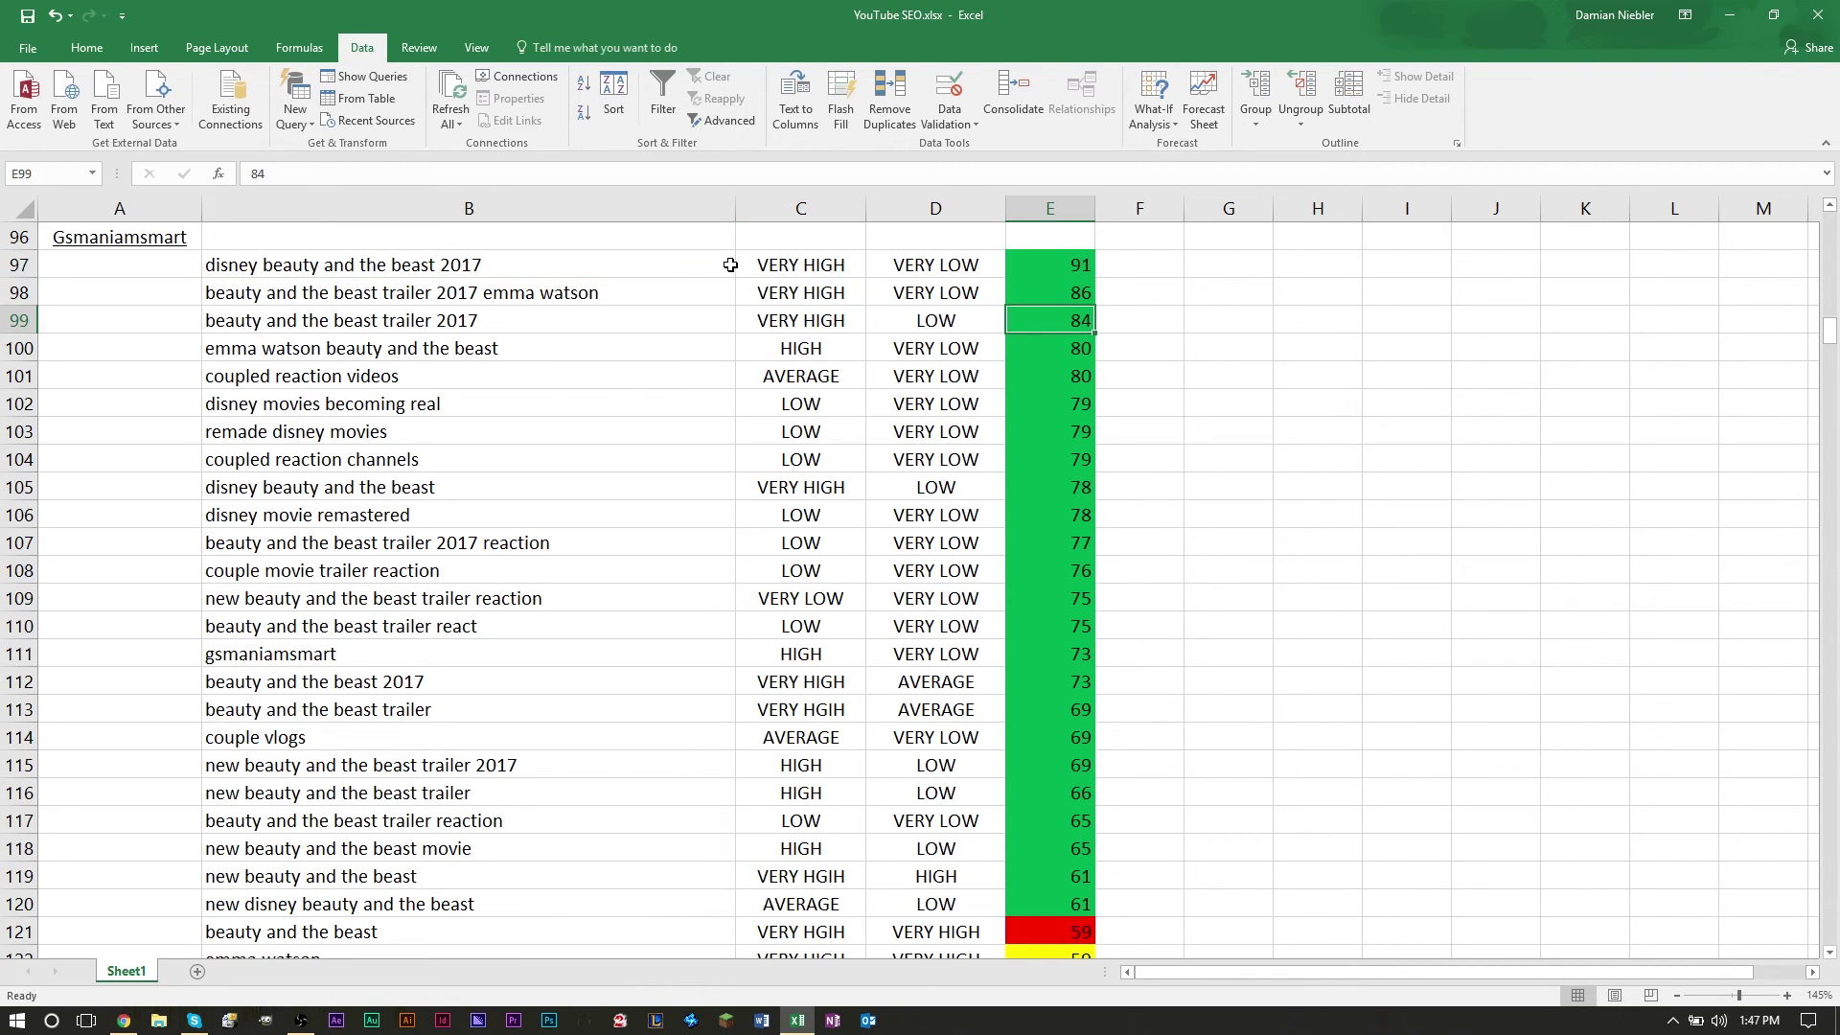
left_click(781, 268)
left_click(925, 262)
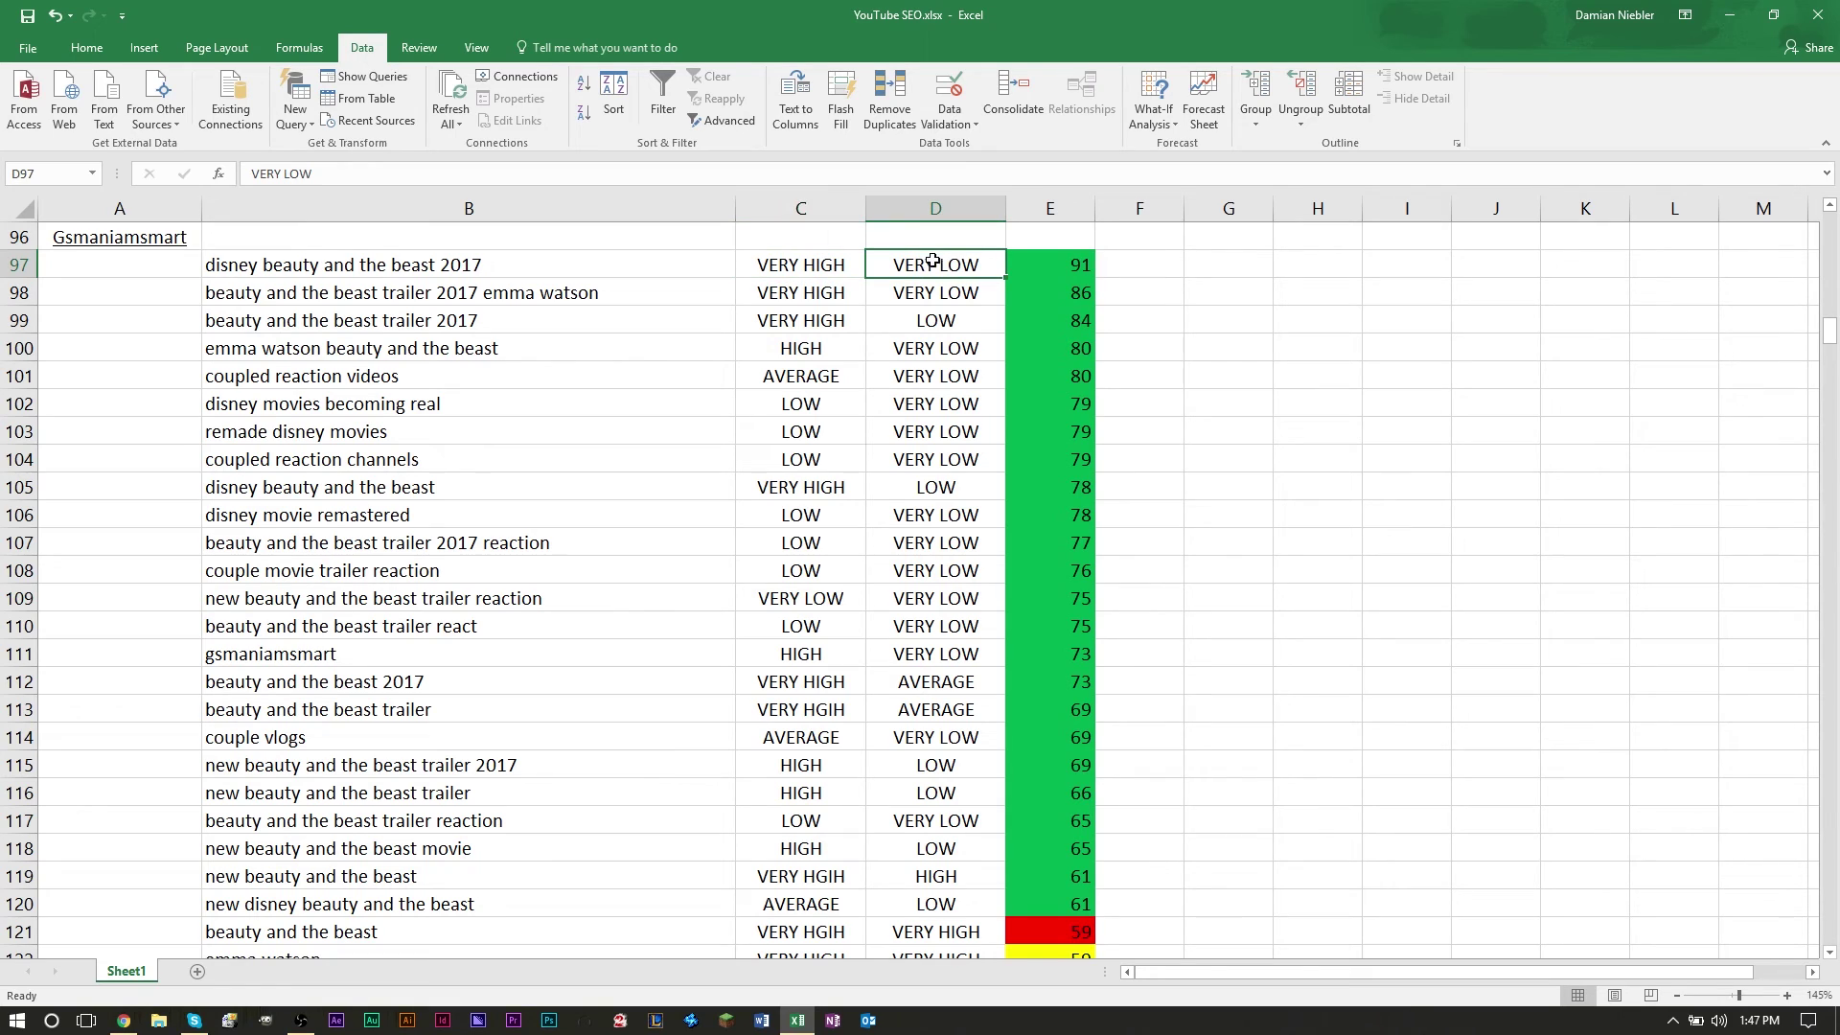
- Highlight the green-scored Beauty and the Beast keywords with their ratings in B97:E120 to review the whole set
left_click_drag(1048, 297, 467, 264)
left_click(987, 911)
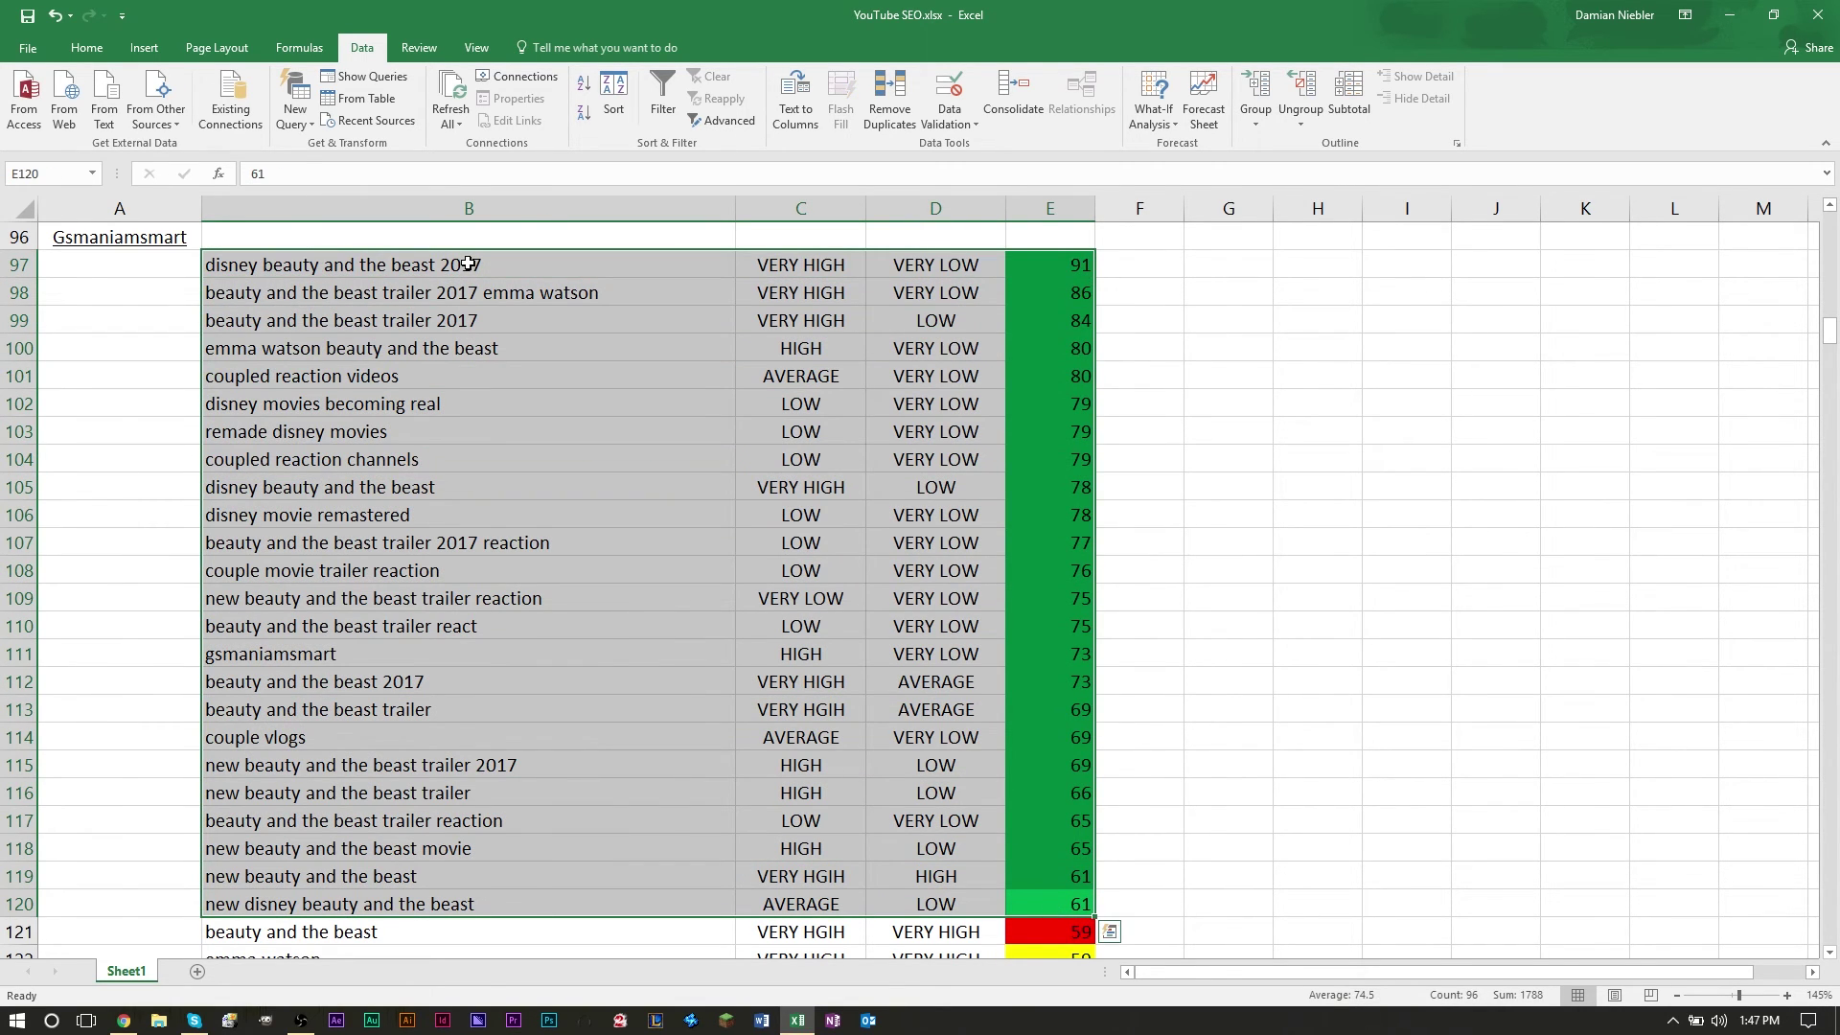
left_click(658, 398)
- Switch back to YouTube, open the Miami Beach vacation video's edit page, and review its tags and SEO score
key("alt+Tab")
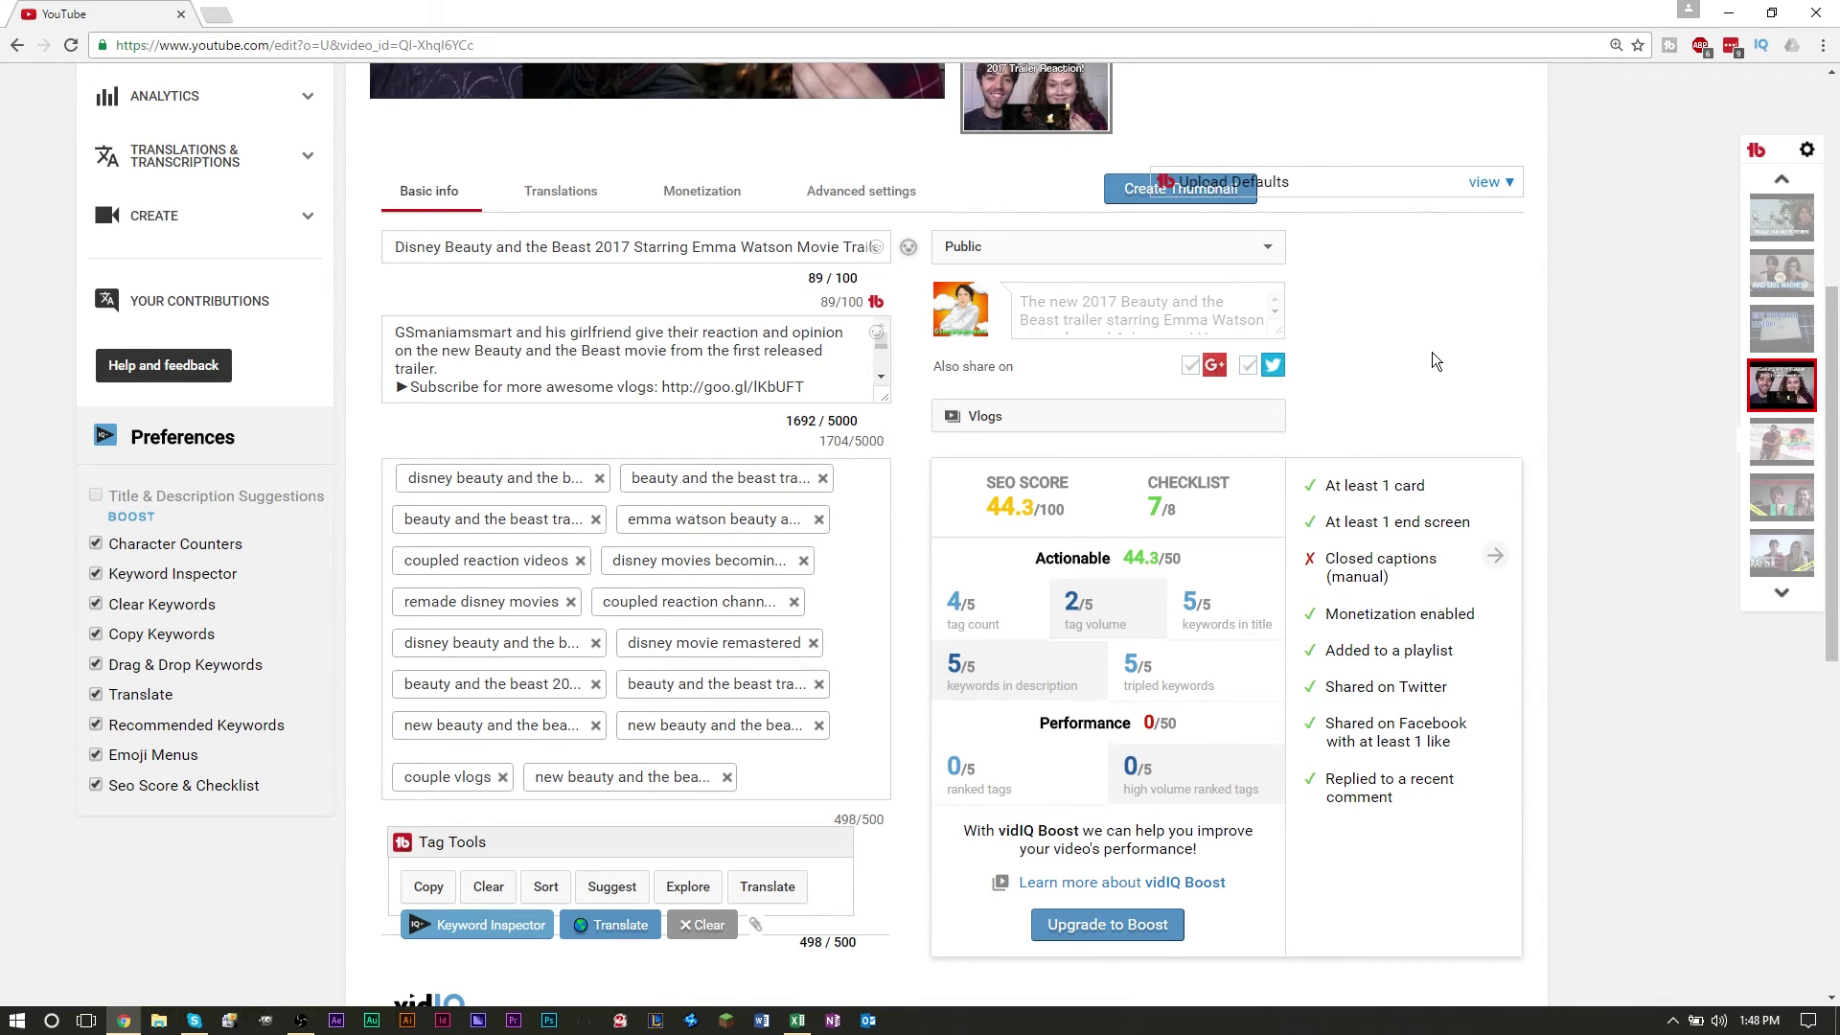
left_click(1781, 443)
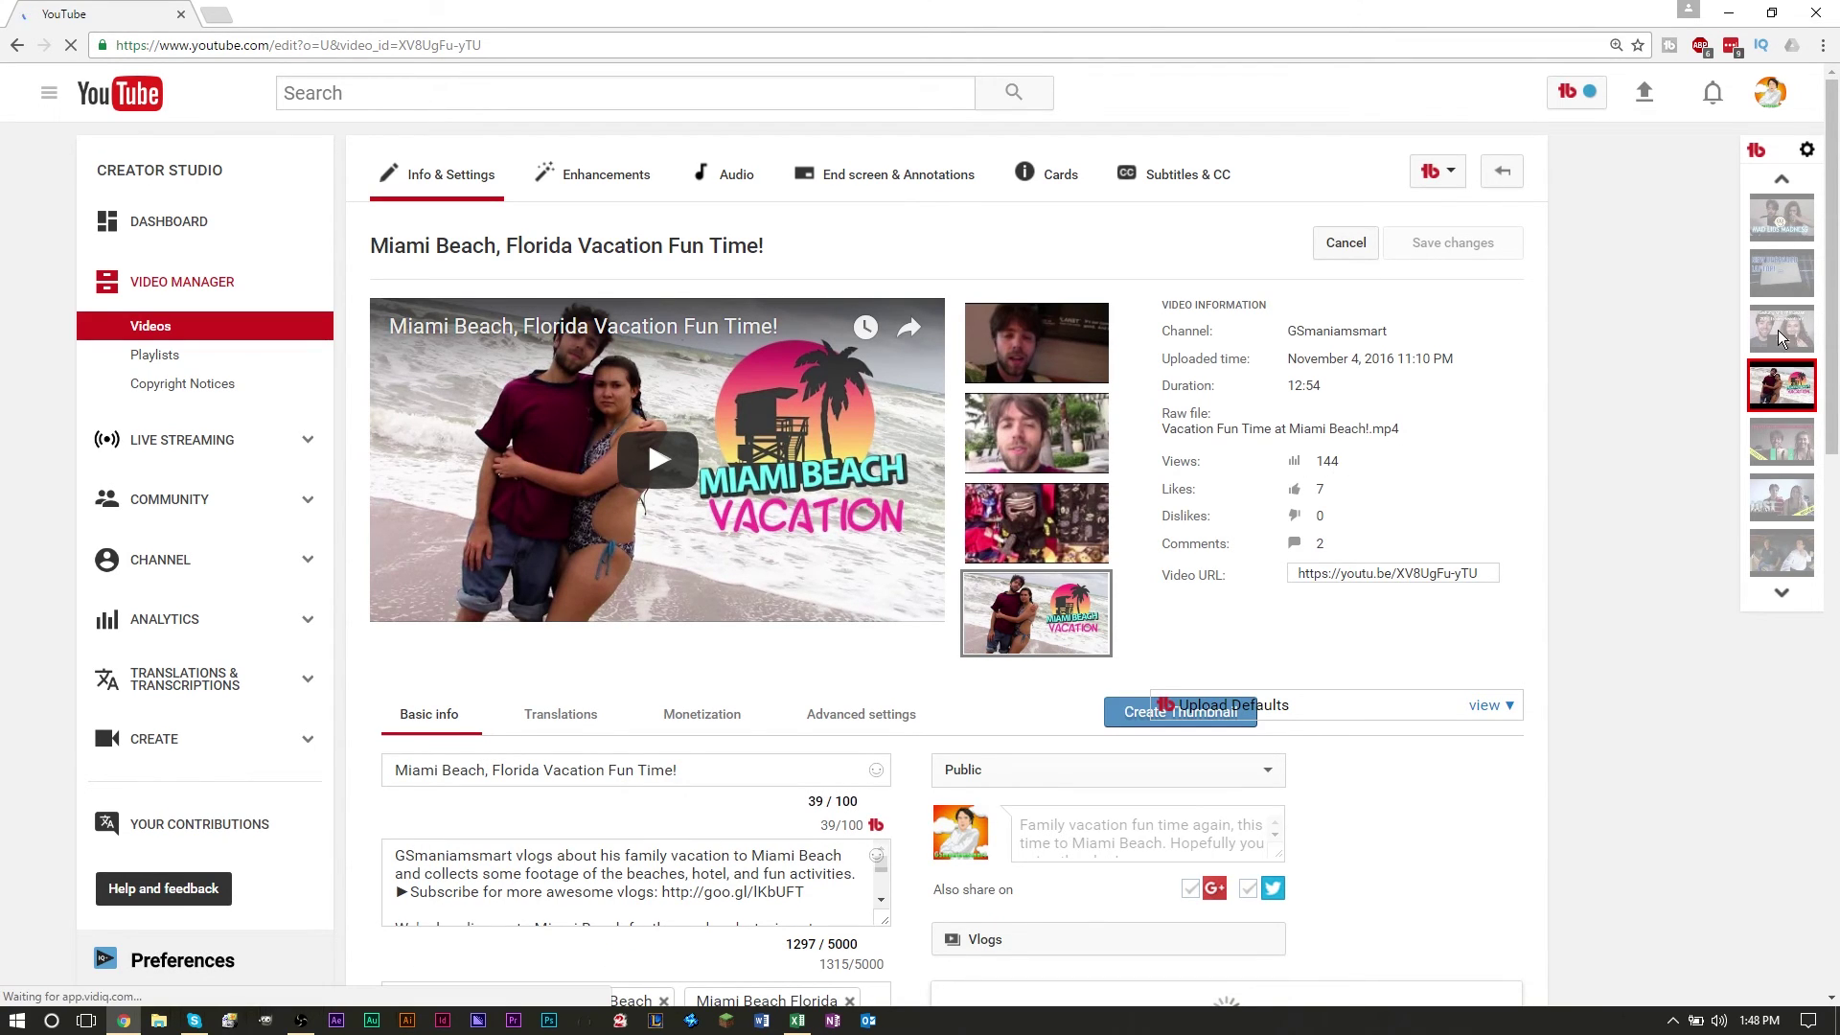
scroll(1481, 498, "down", 8)
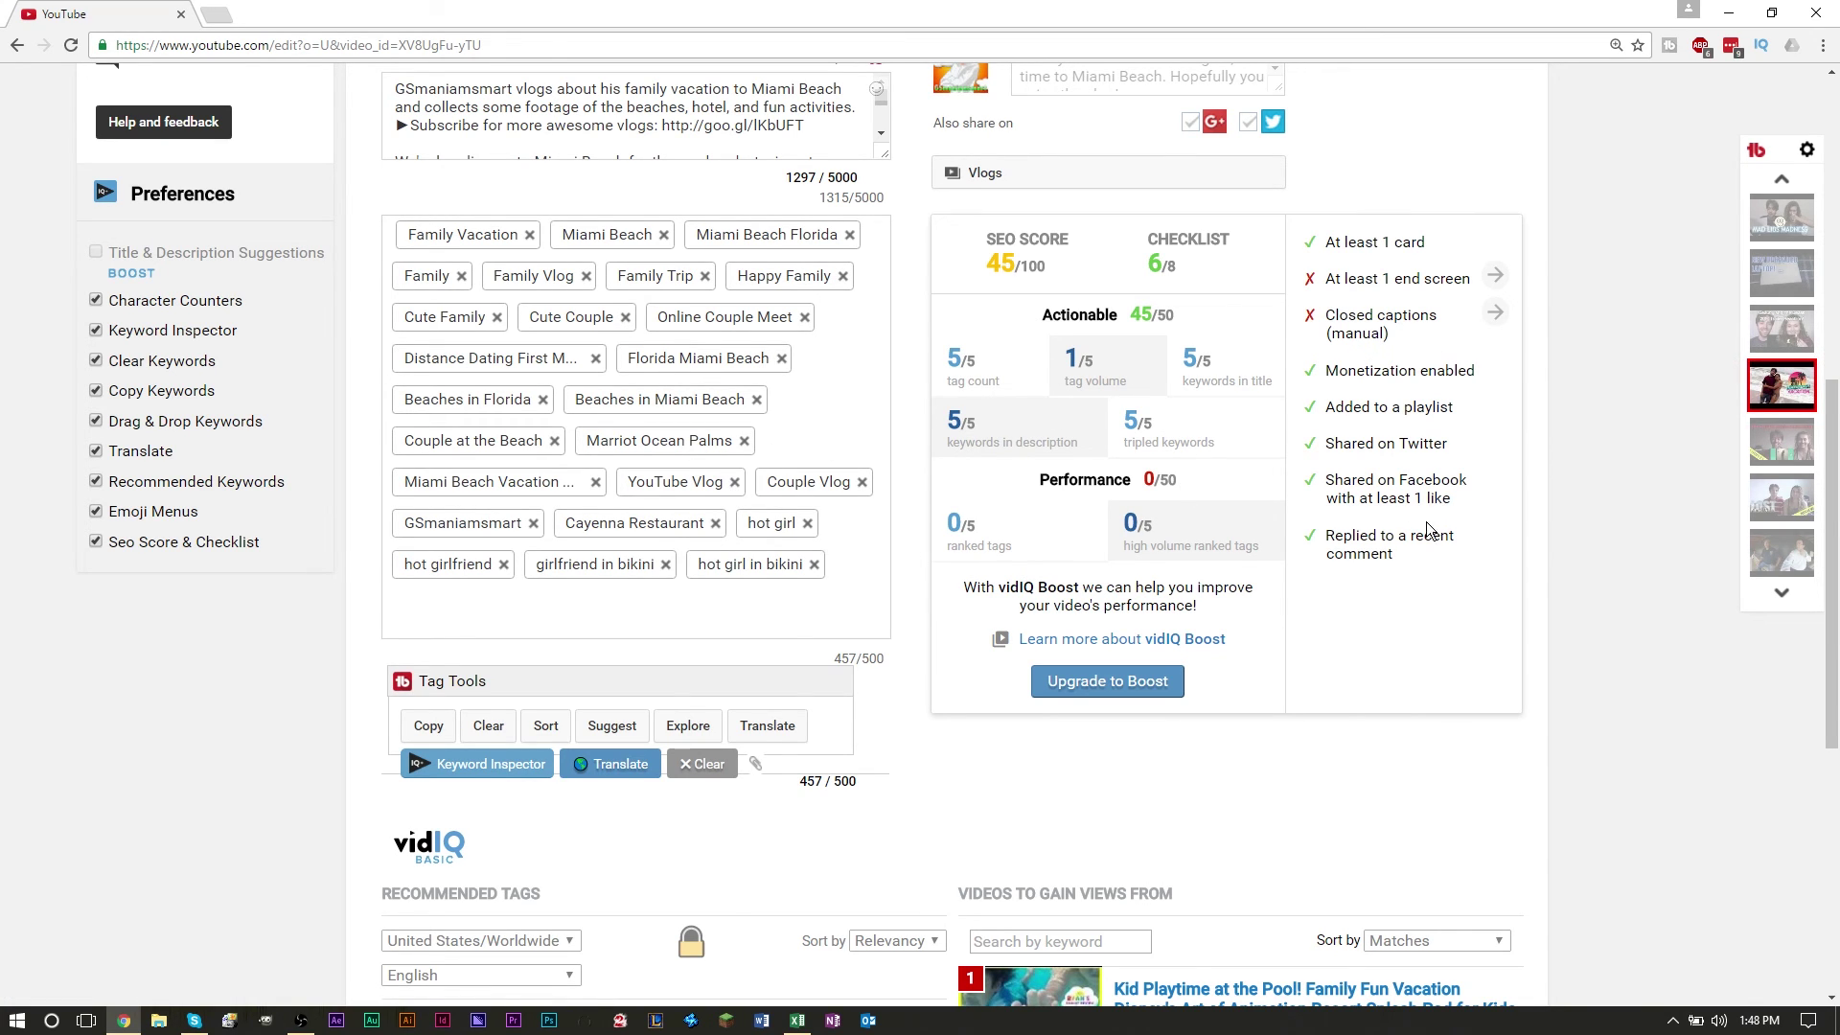
- Return to the Excel keyword sheet and compare the search volume and competition ratings of the top Beauty and the Beast keywords from row 97
key("alt+Tab")
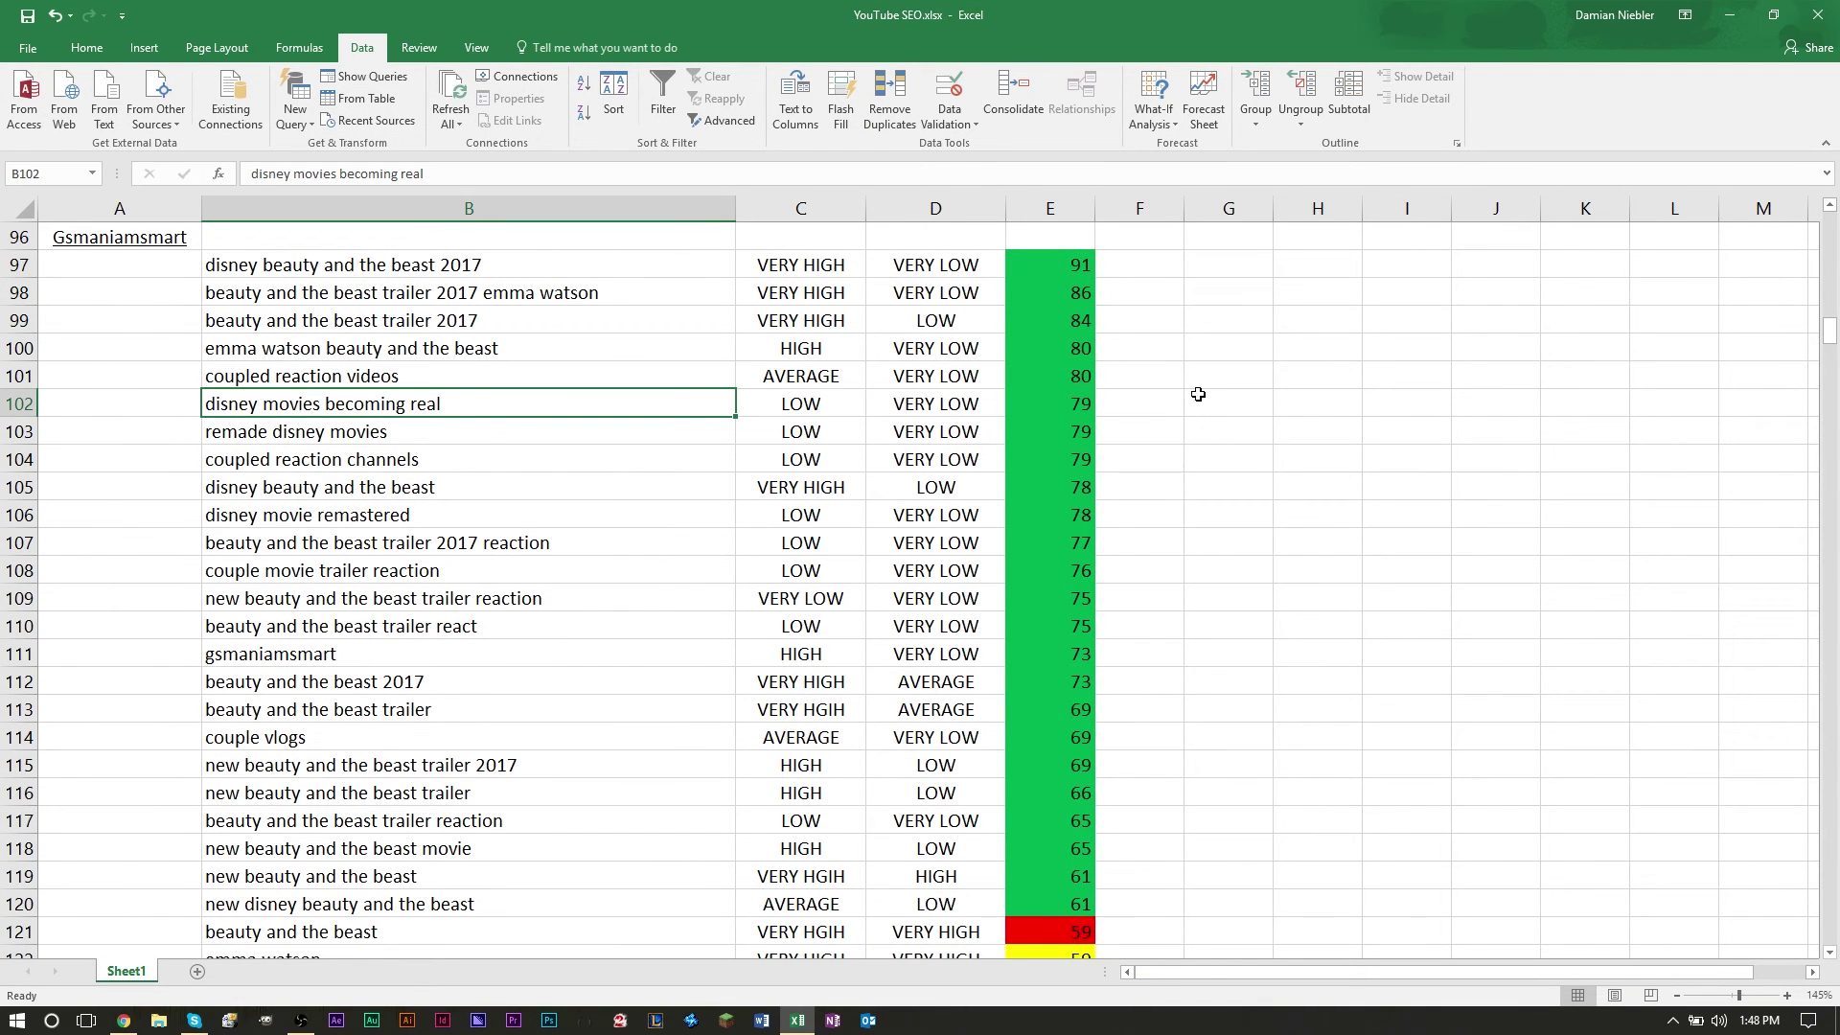
left_click_drag(805, 256, 843, 408)
left_click_drag(944, 269, 945, 299)
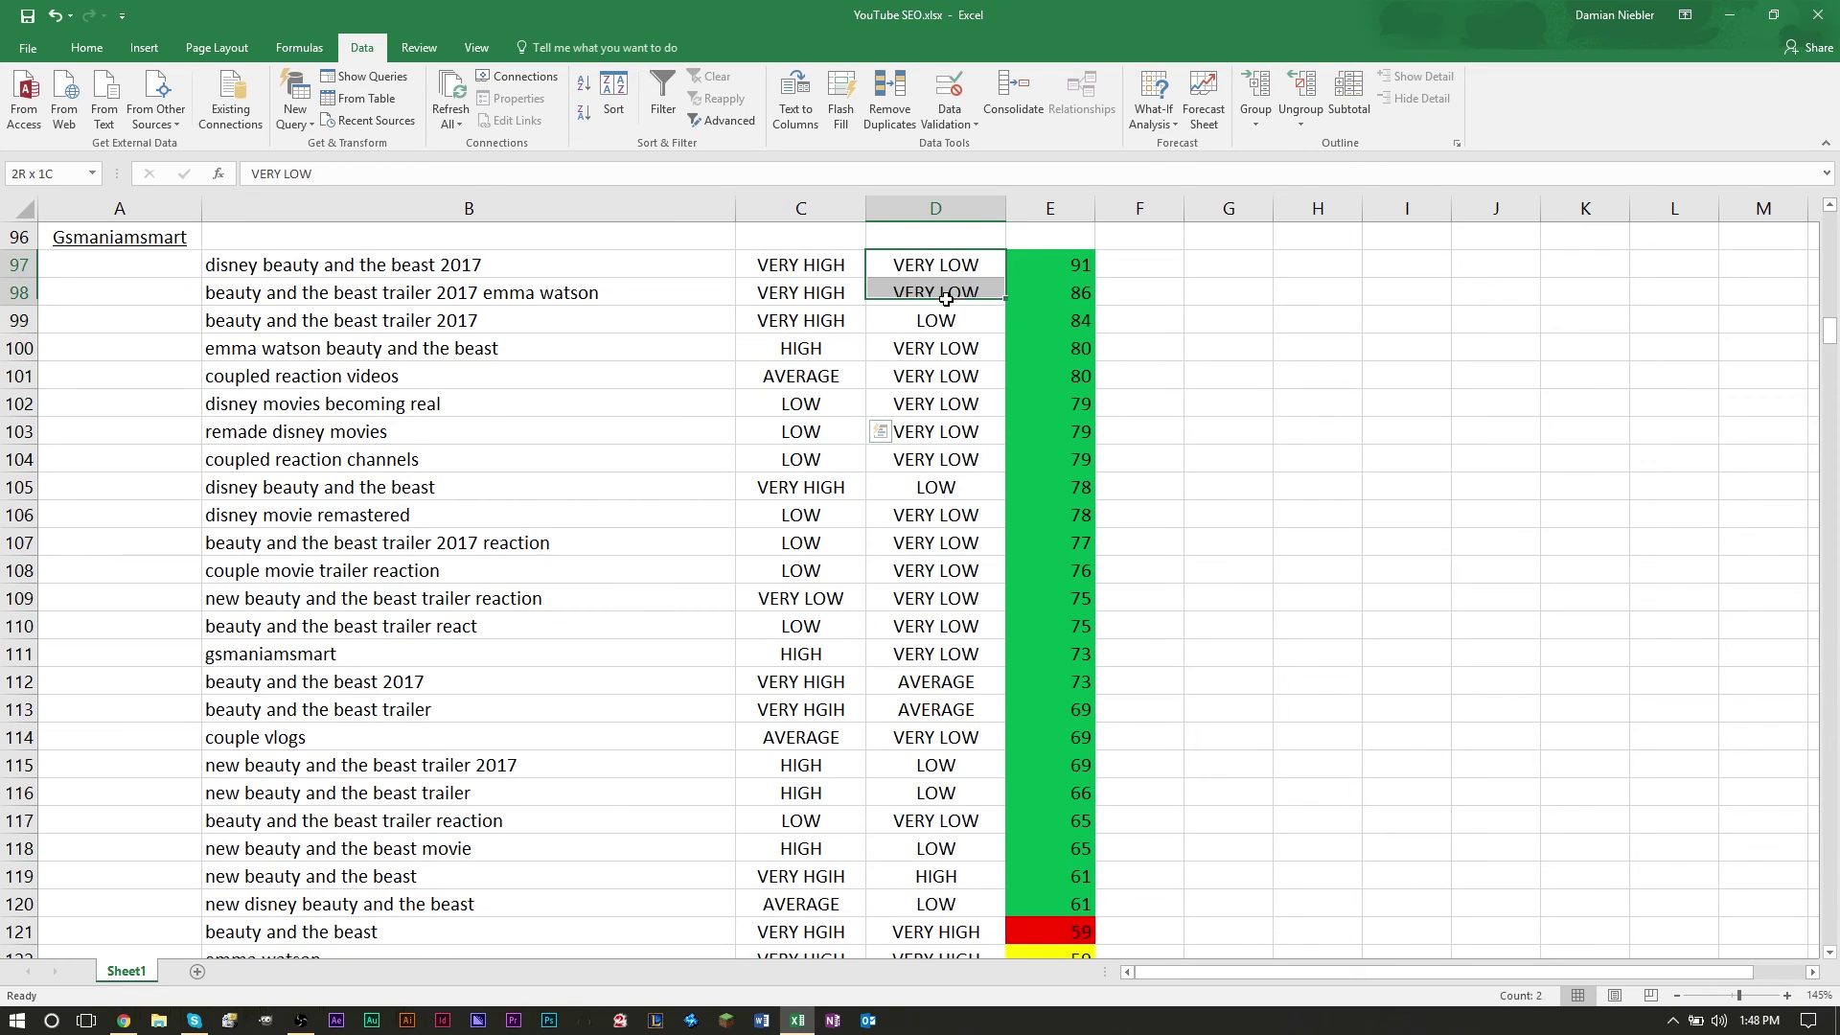
left_click(1204, 370)
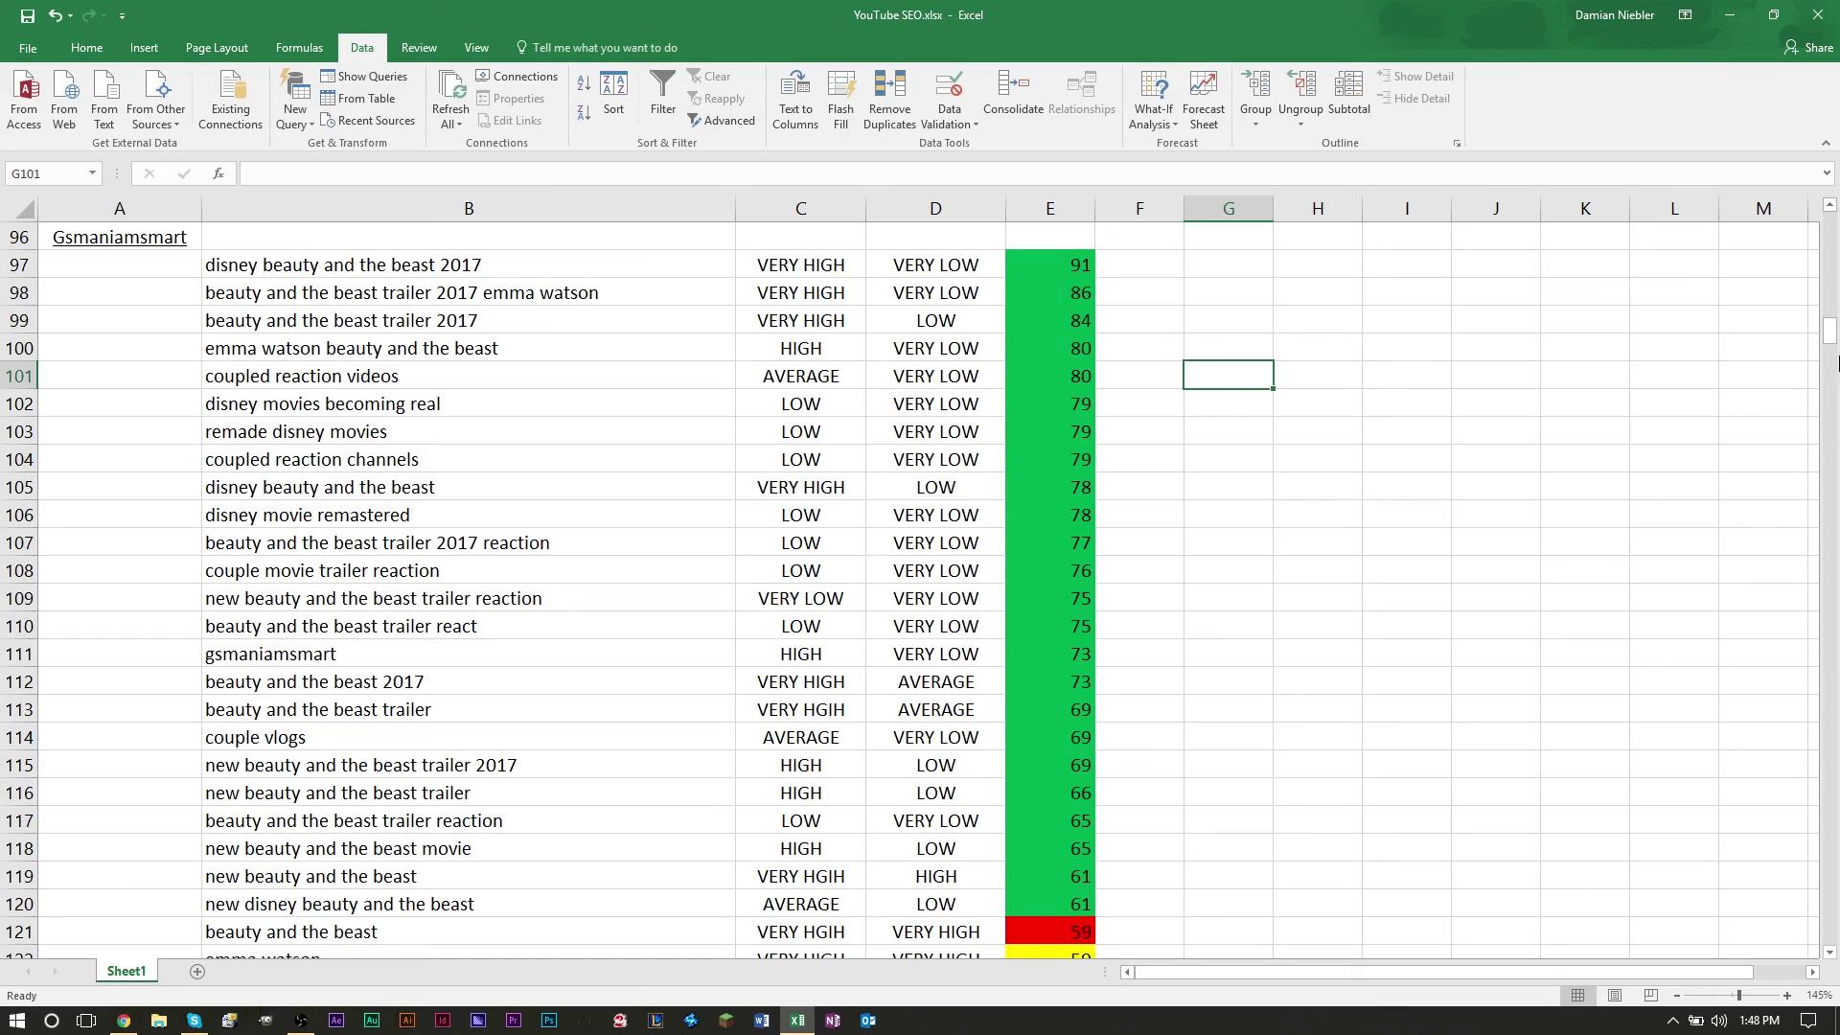
- Go to the sandwich keyword list at the end of the sheet and review its ratings from row 640 to 663
left_click_drag(1829, 337, 1832, 944)
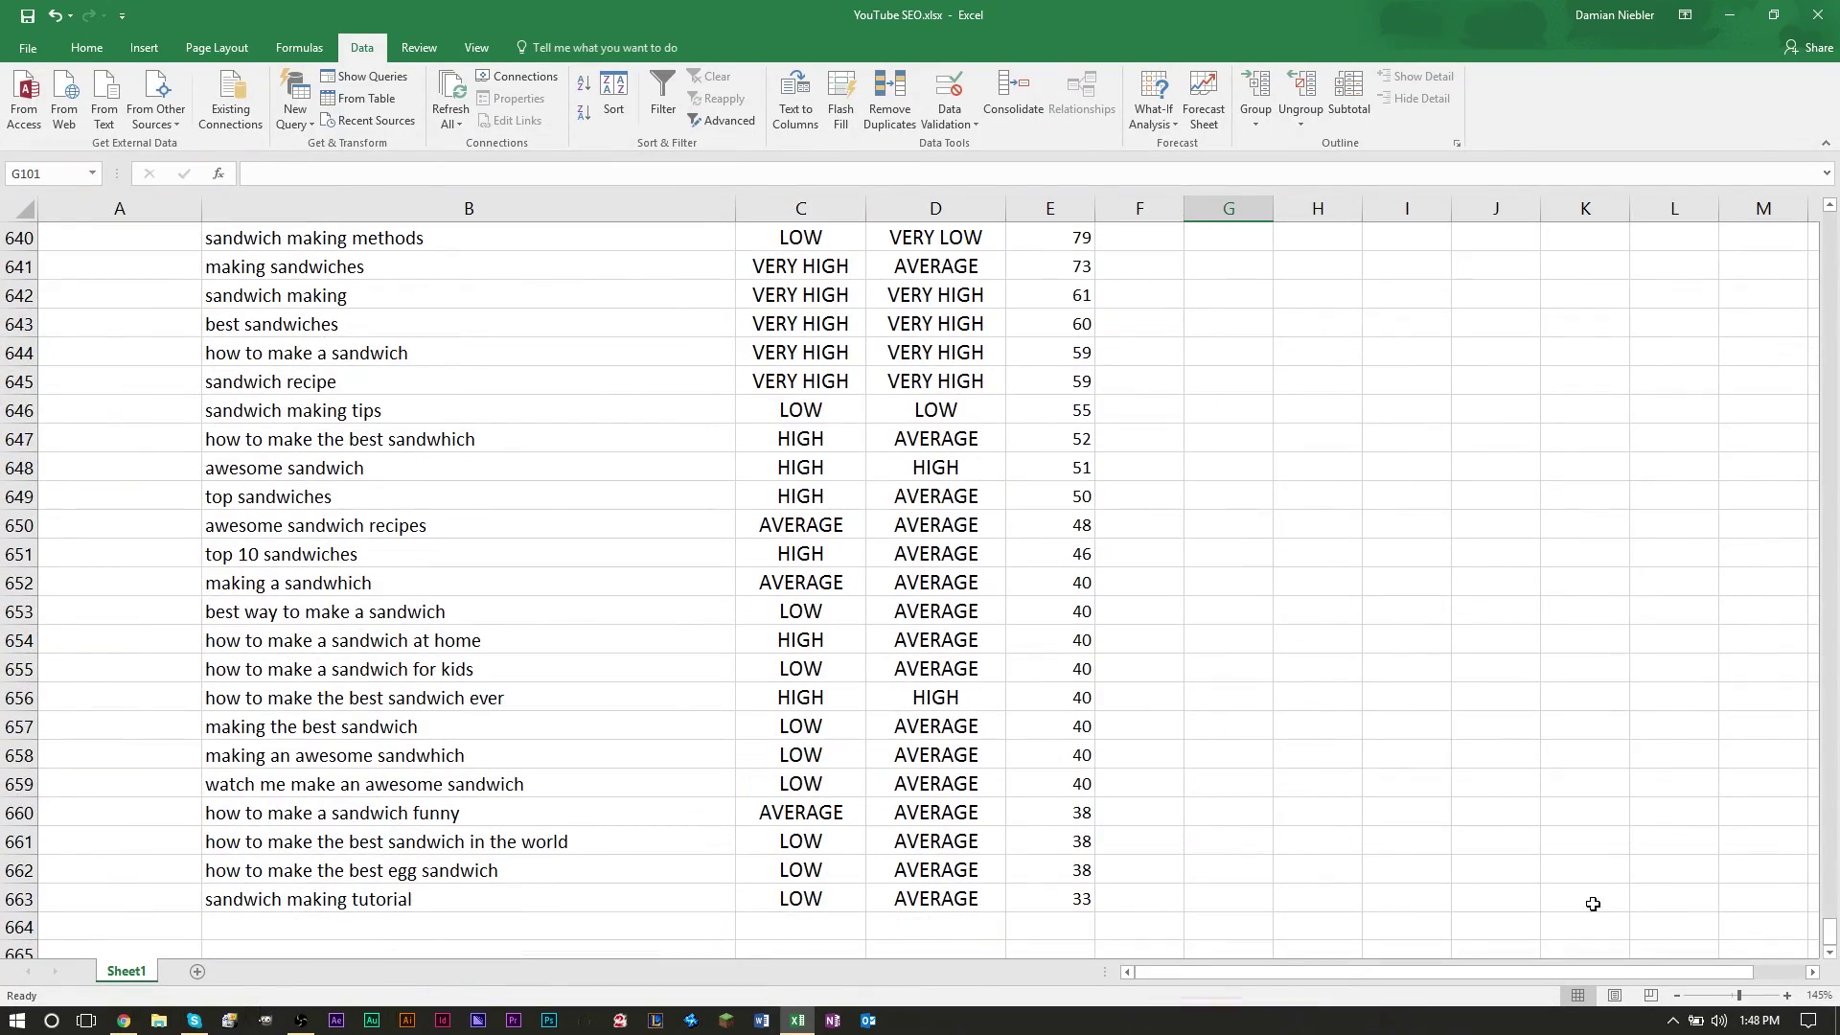
scroll(1088, 726, "up", 1)
scroll(1088, 725, "up", 1)
scroll(1088, 718, "down", 1)
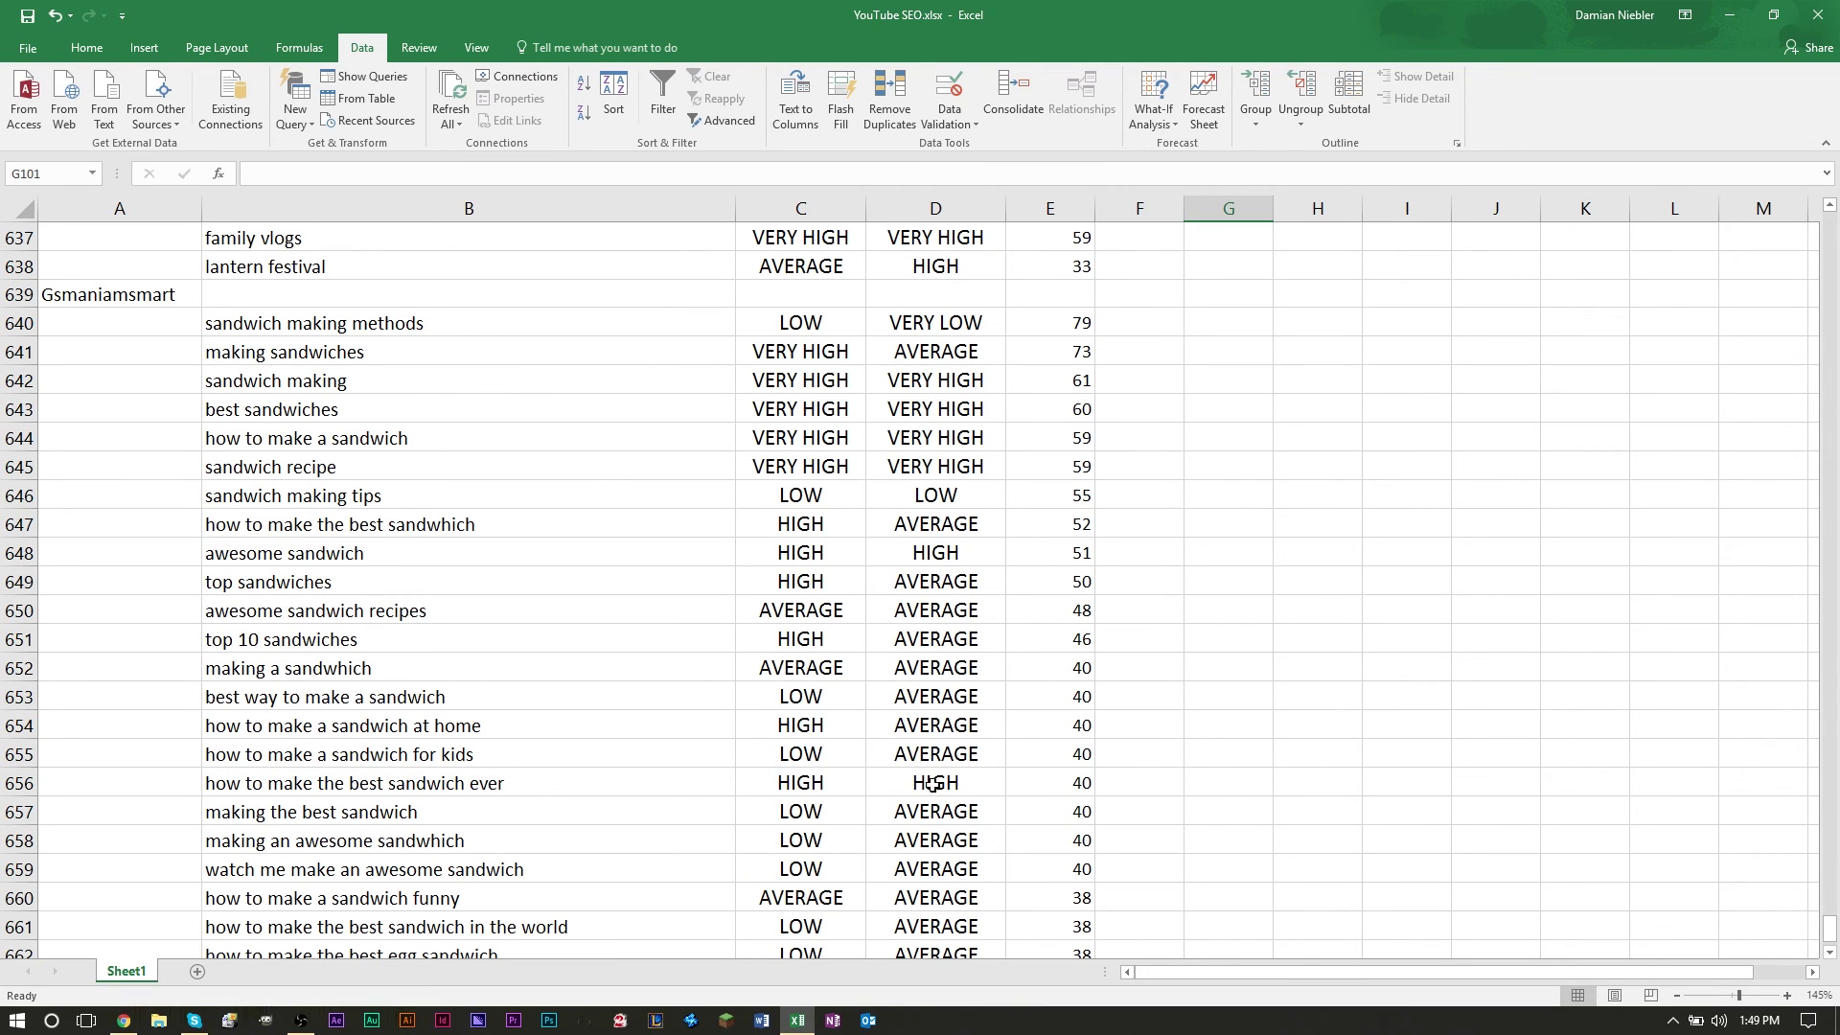
scroll(1018, 635, "down", 1)
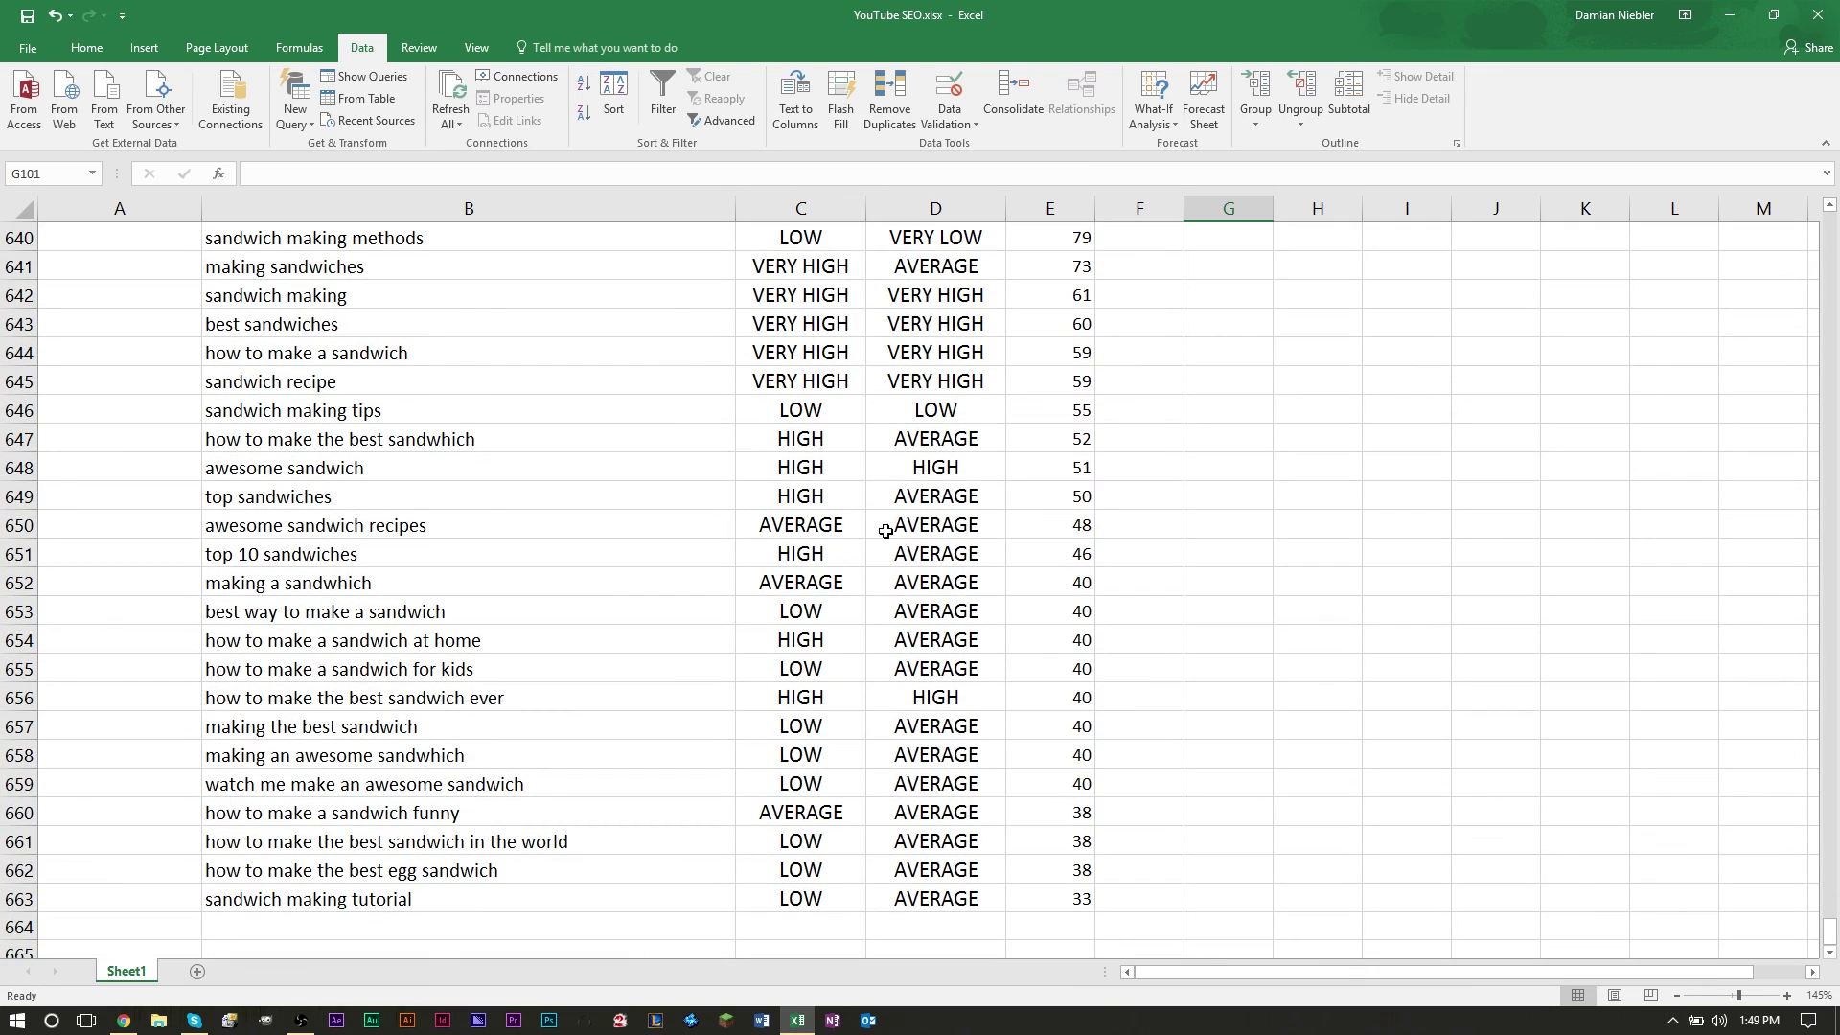
scroll(968, 537, "up", 1)
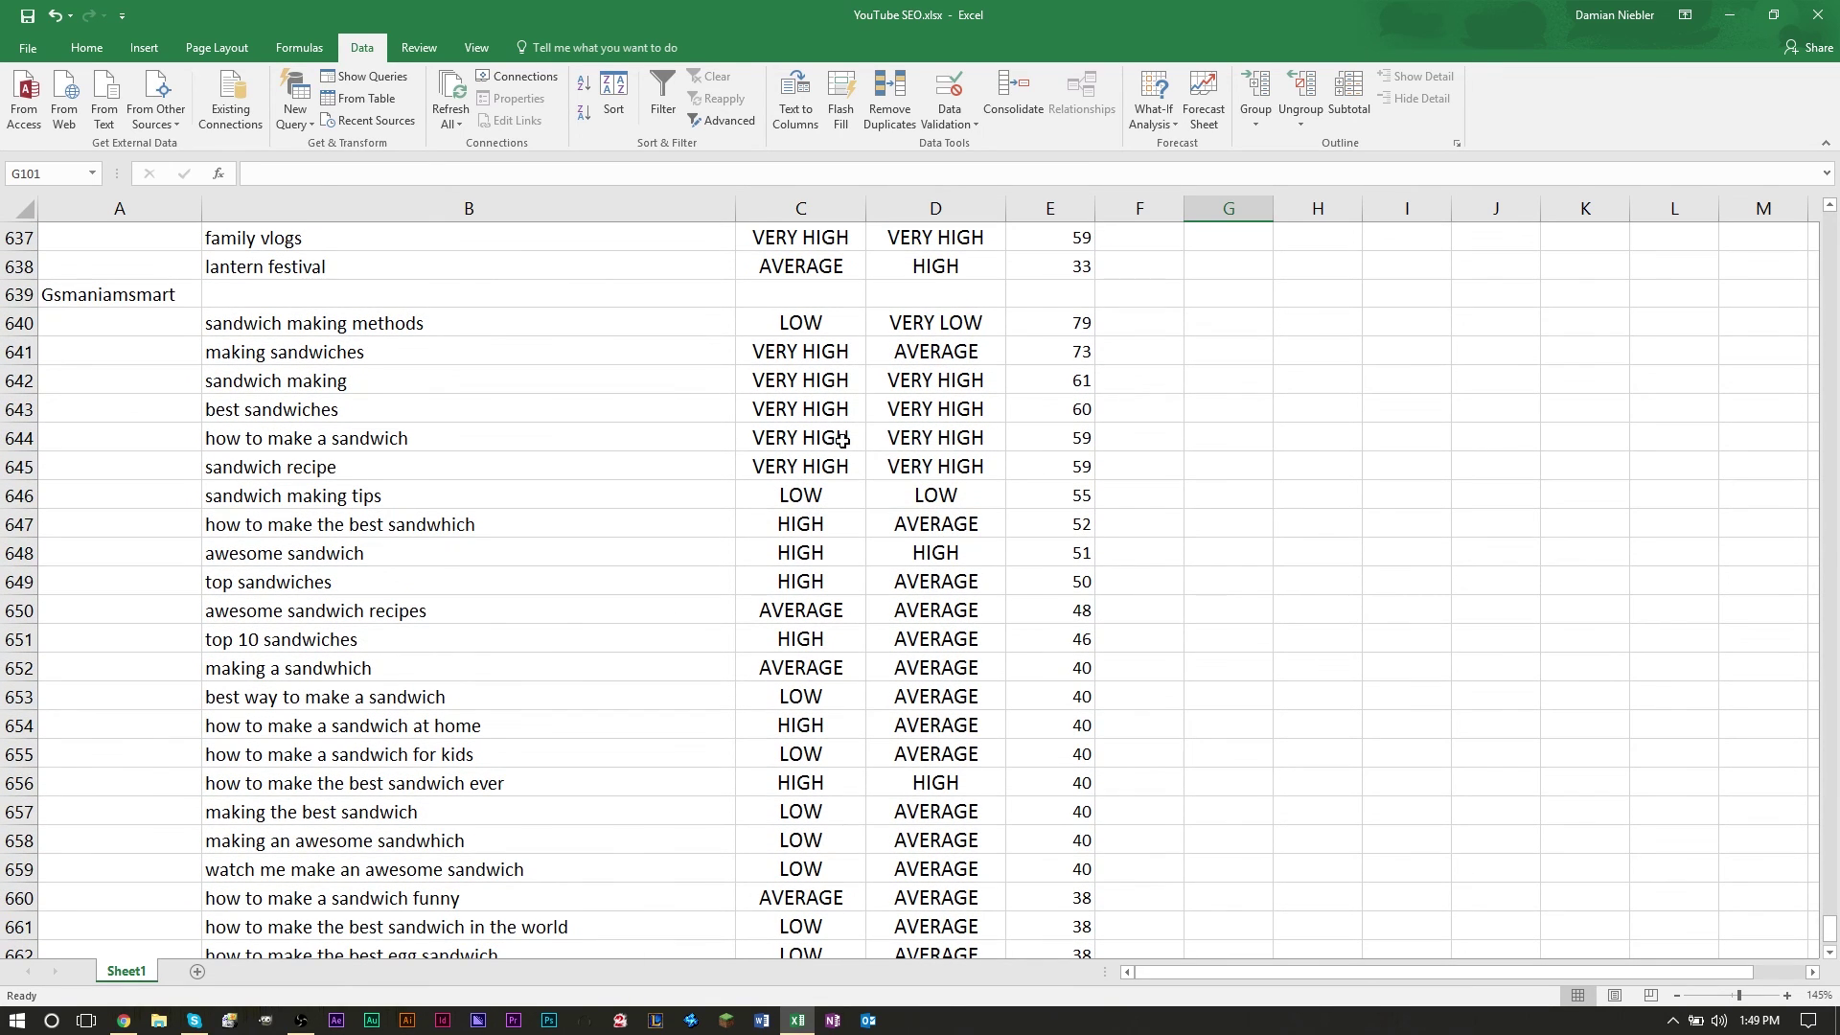